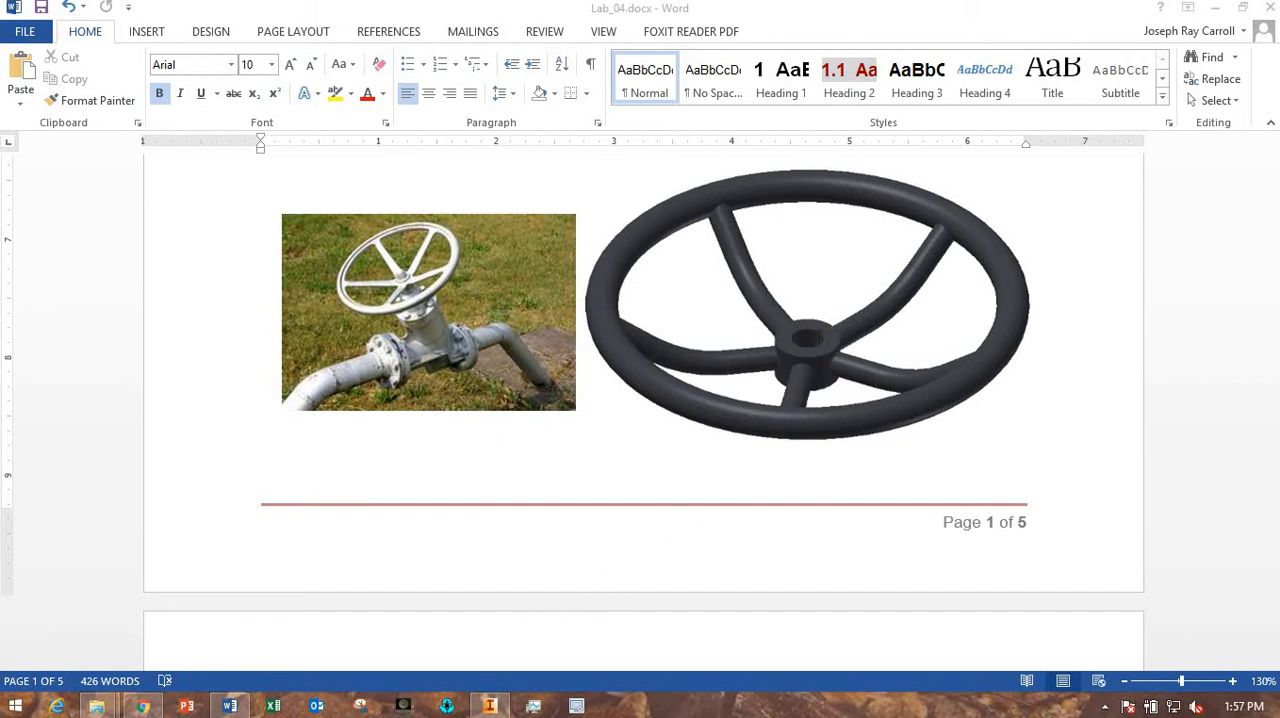
- Switch to Autodesk Inventor and create a new metric part from the Standard (mm).ipt template
click(492, 707)
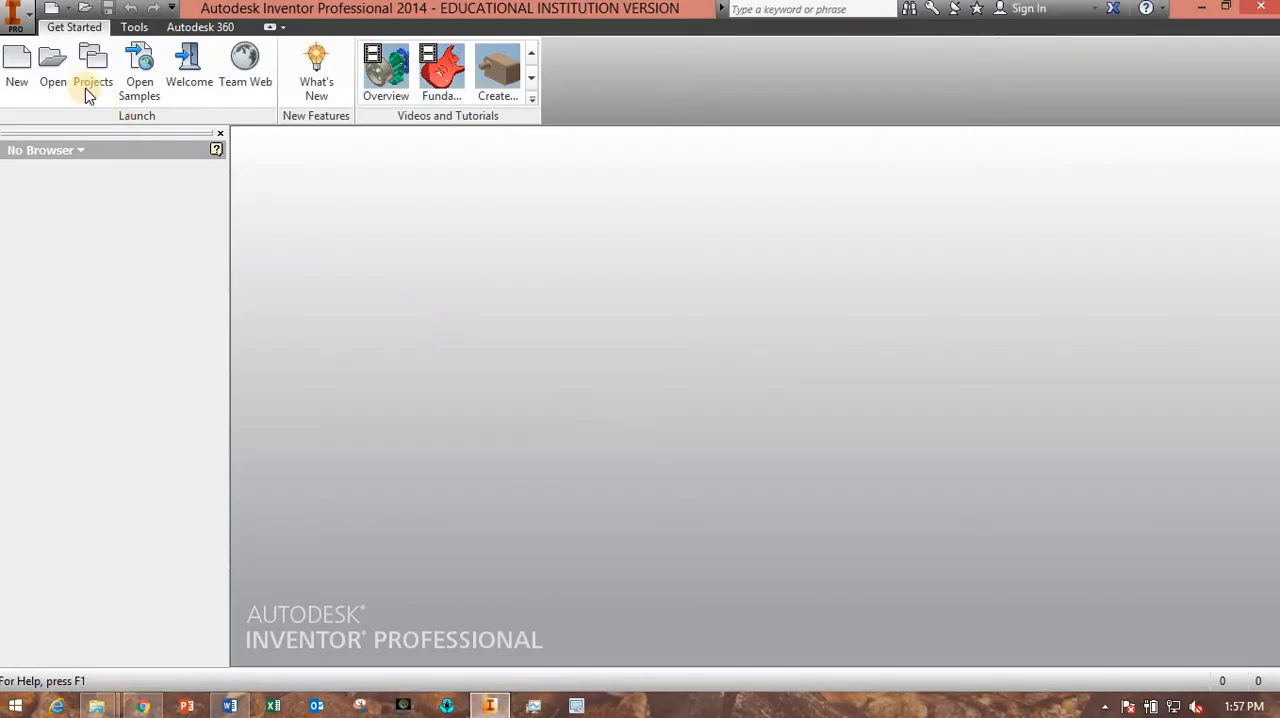
click(18, 72)
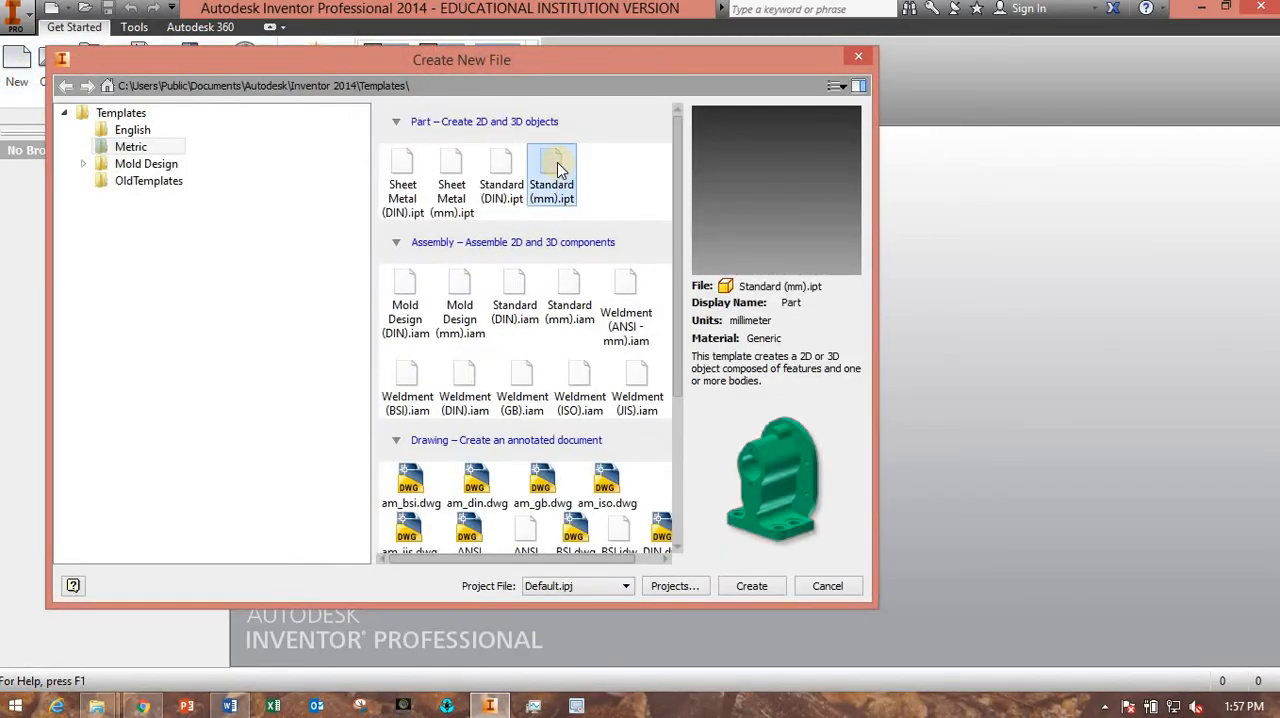
double_click(554, 168)
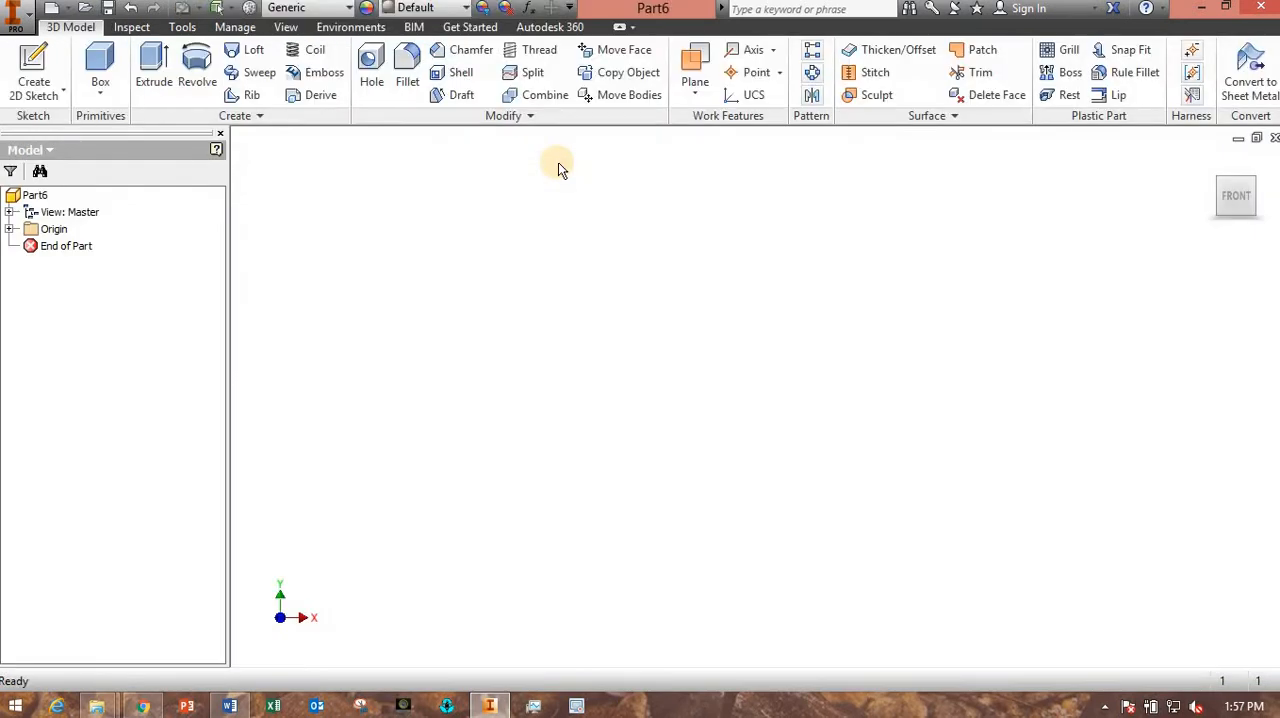
- Sketch an 80 mm diameter circle centred on the origin on the horizontal XZ plane and finish the sketch
click(34, 68)
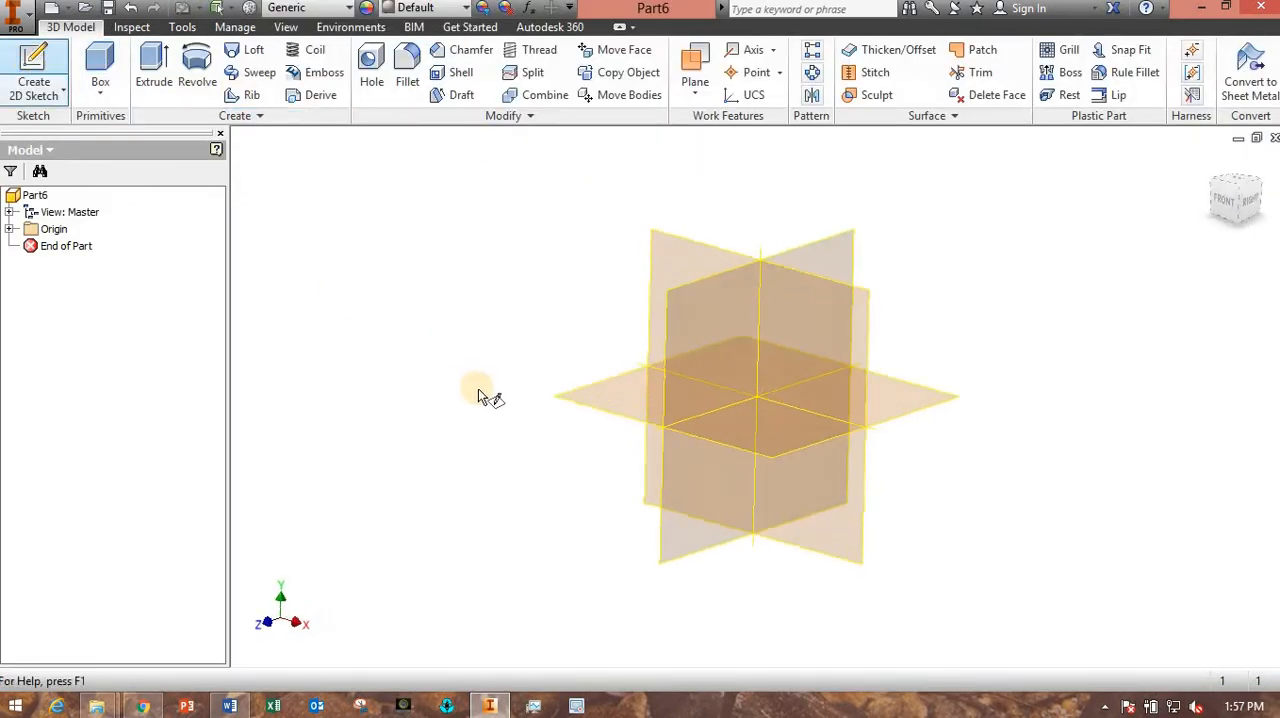
click(587, 403)
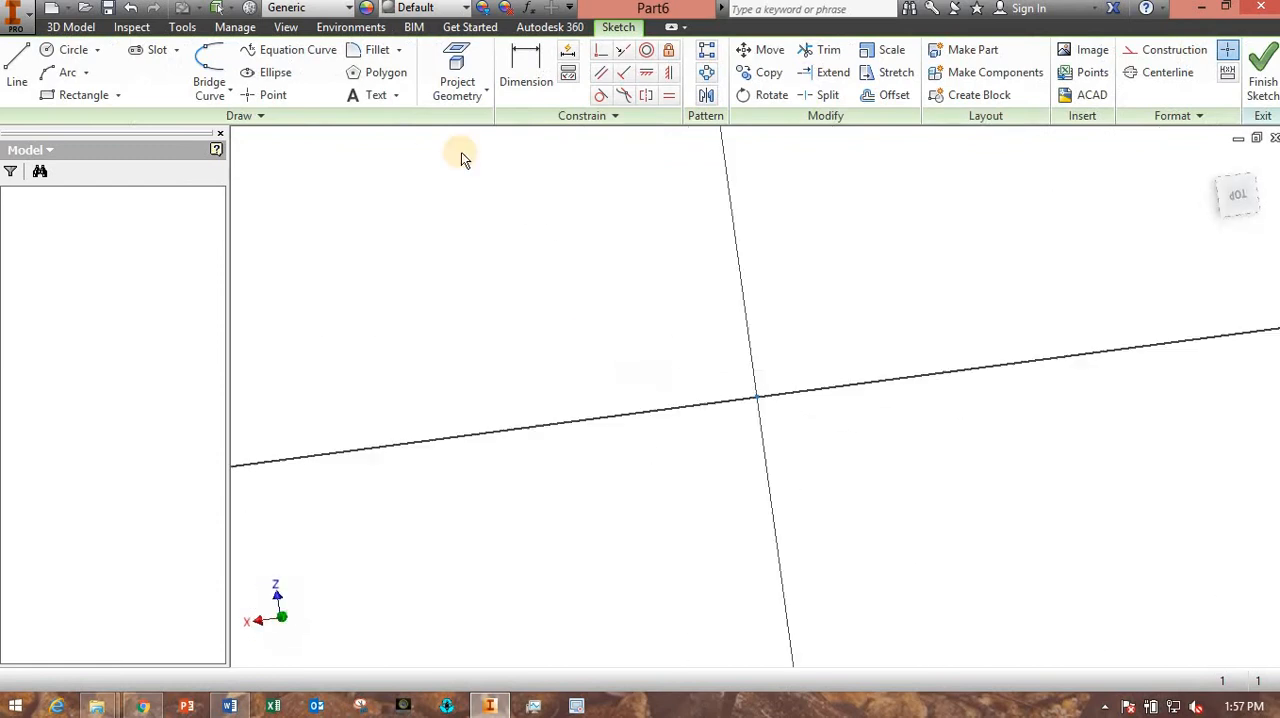
click(65, 50)
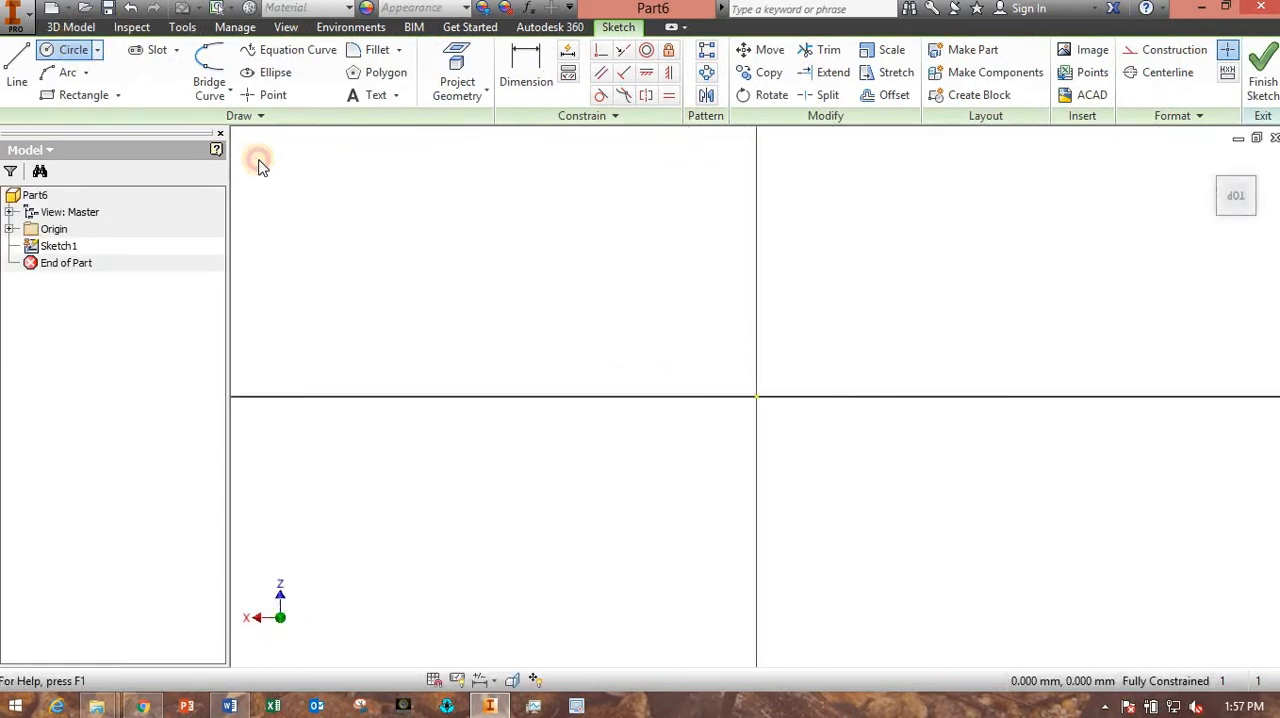
click(757, 397)
text(80)
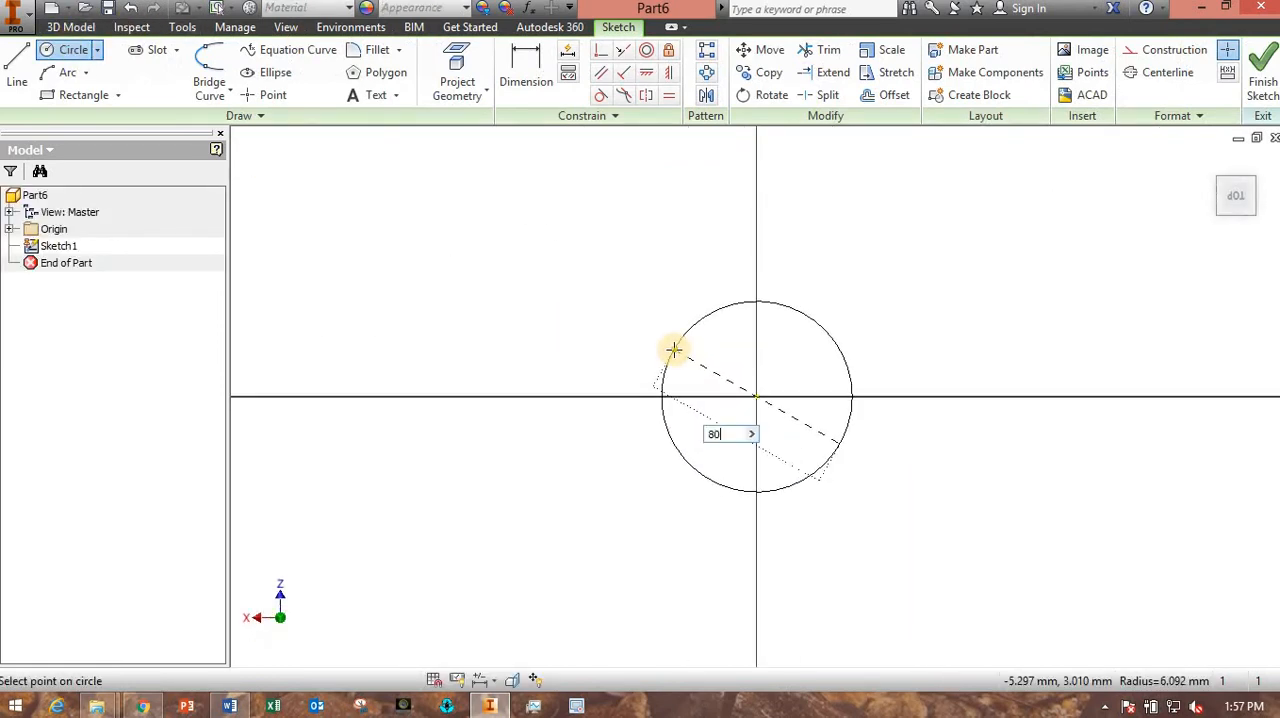
key(Return)
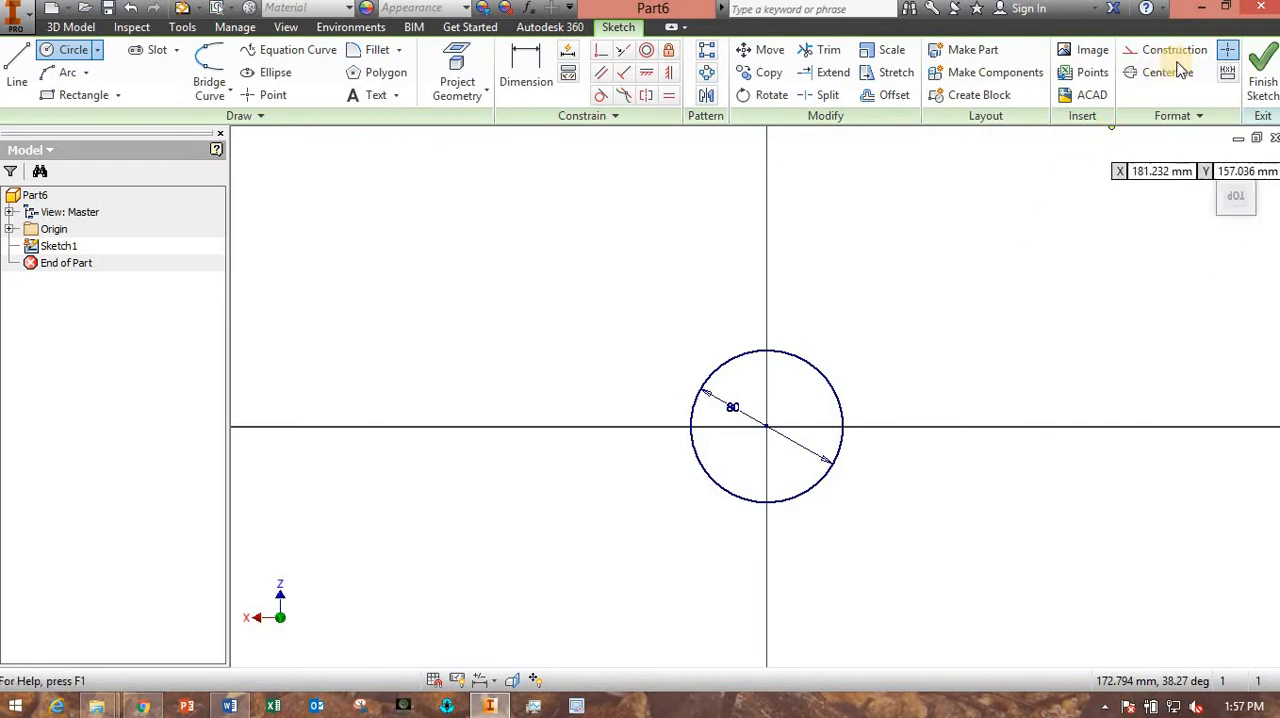
click(1262, 82)
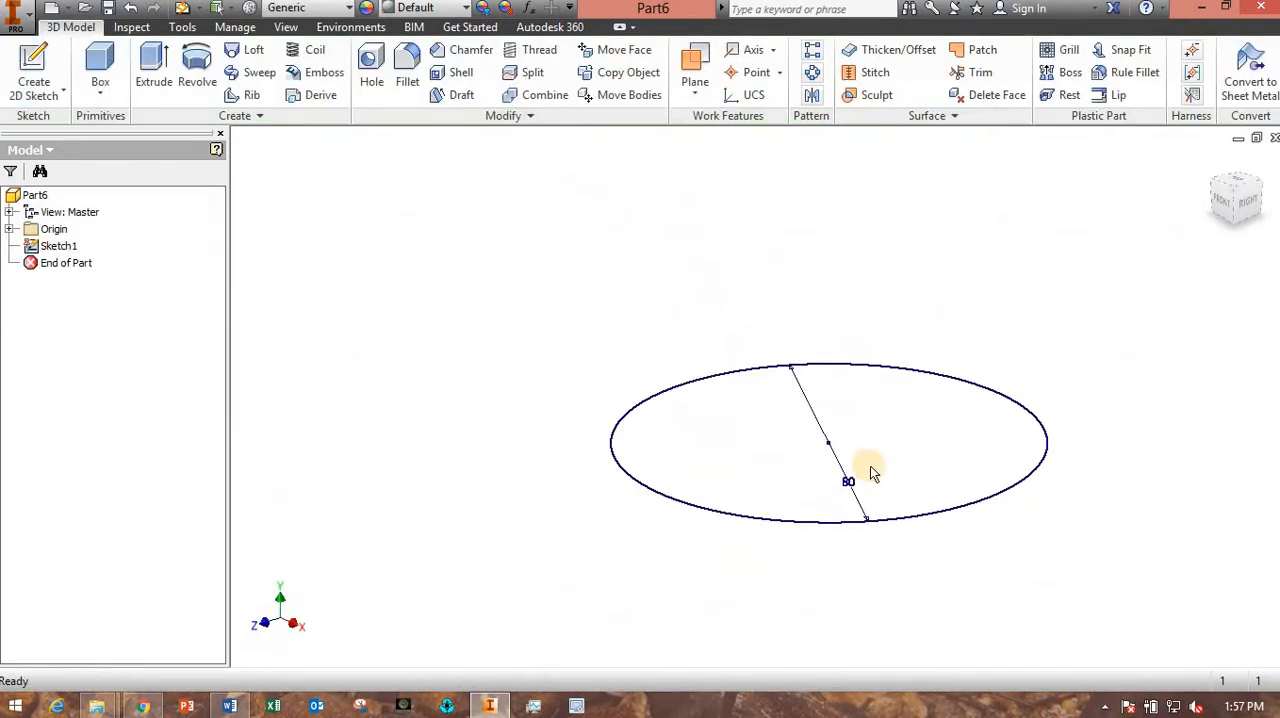
- Extrude the 80 mm circle 50 mm upward to form the solid hub cylinder
click(152, 76)
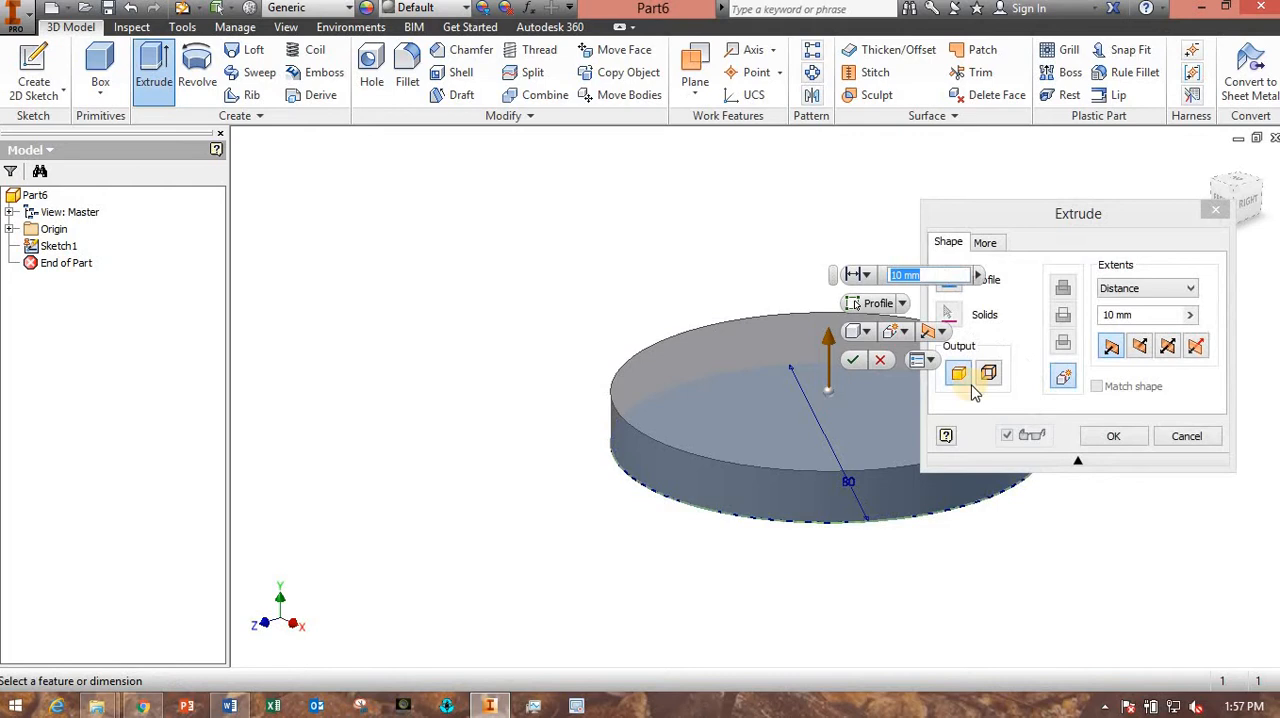
text(50)
key(Return)
scroll(869, 522, up, 3)
middle_drag(864, 525, 615, 555)
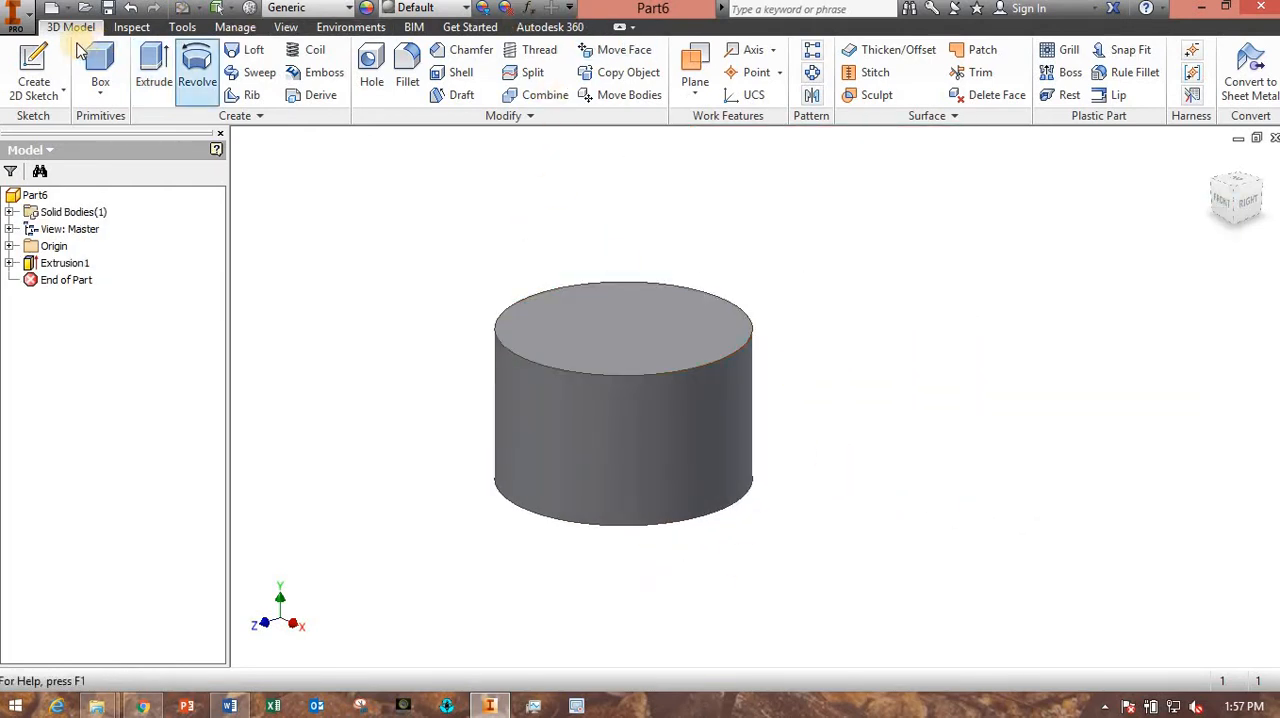
- Save the part as "hand wheel demo" in the Lab04 folder
click(109, 8)
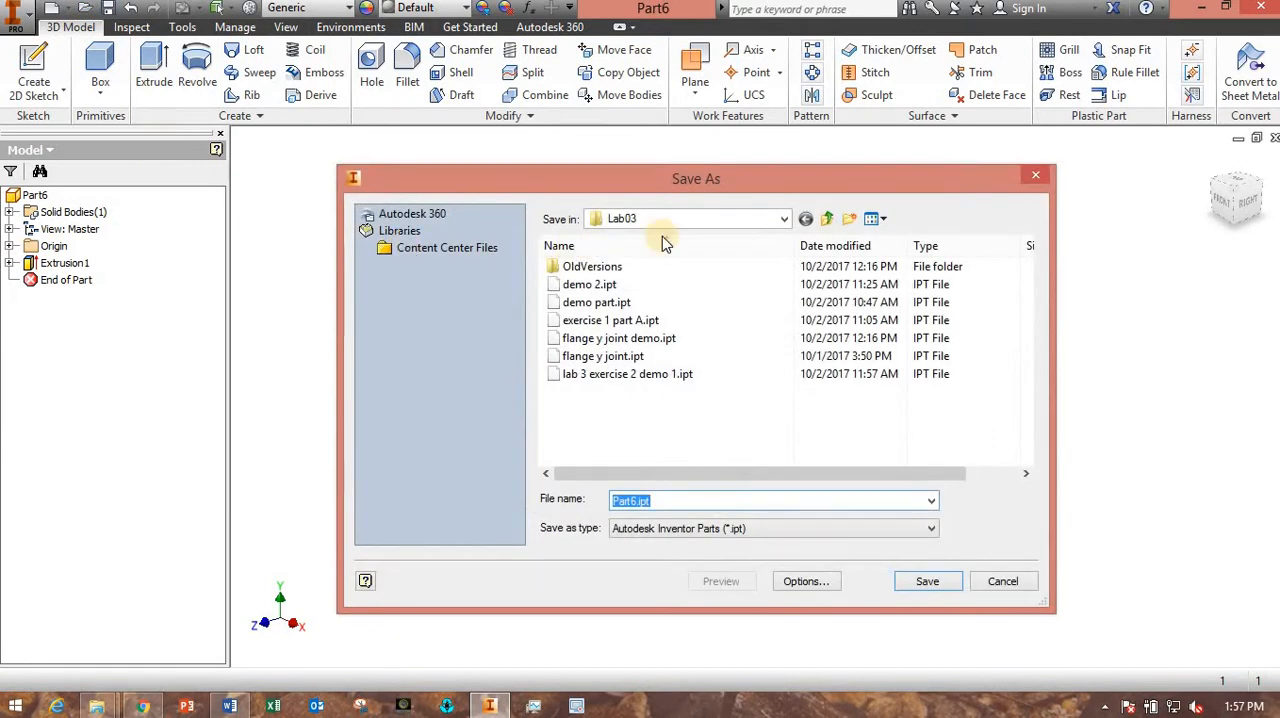
click(836, 219)
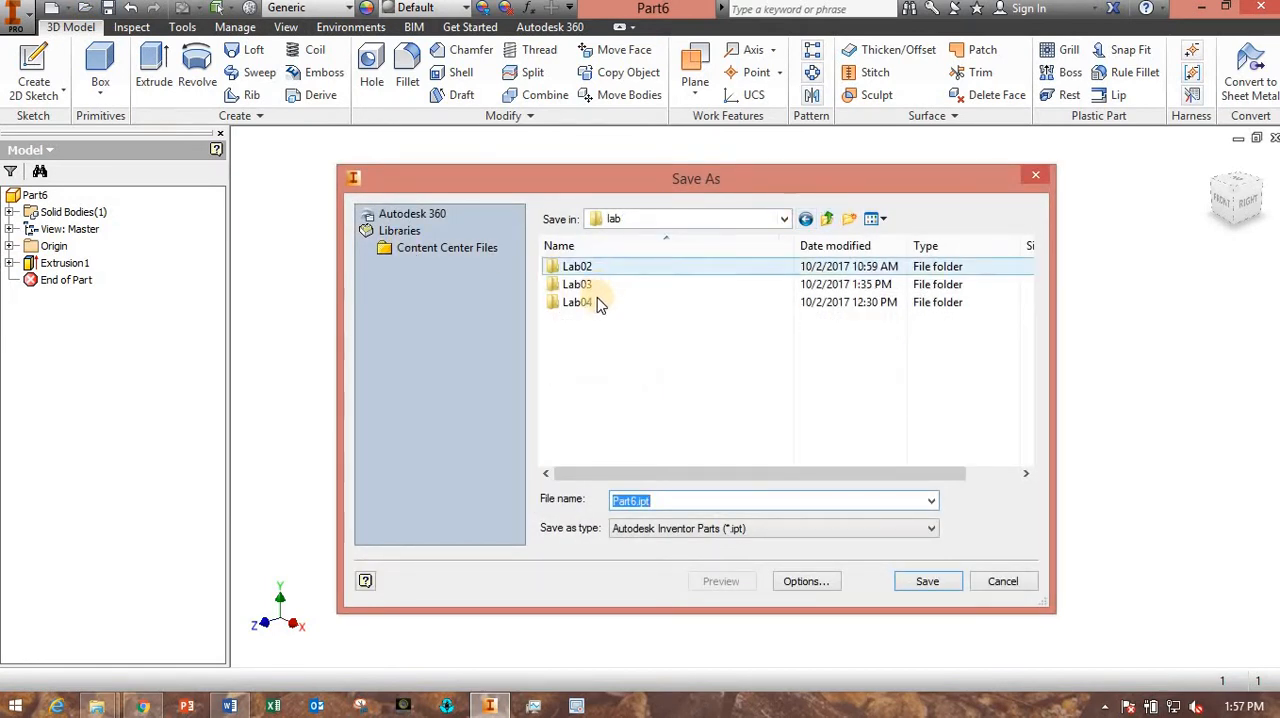
double_click(595, 301)
double_click(638, 500)
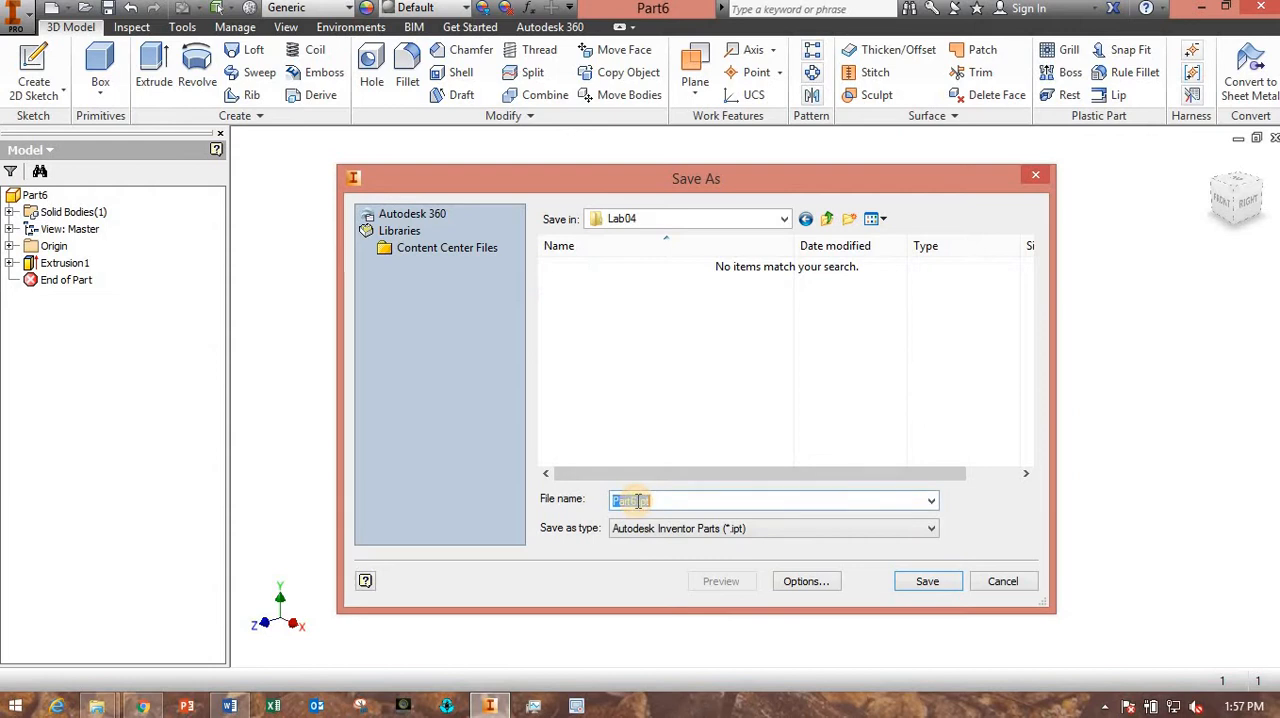
text(handwheel demo)
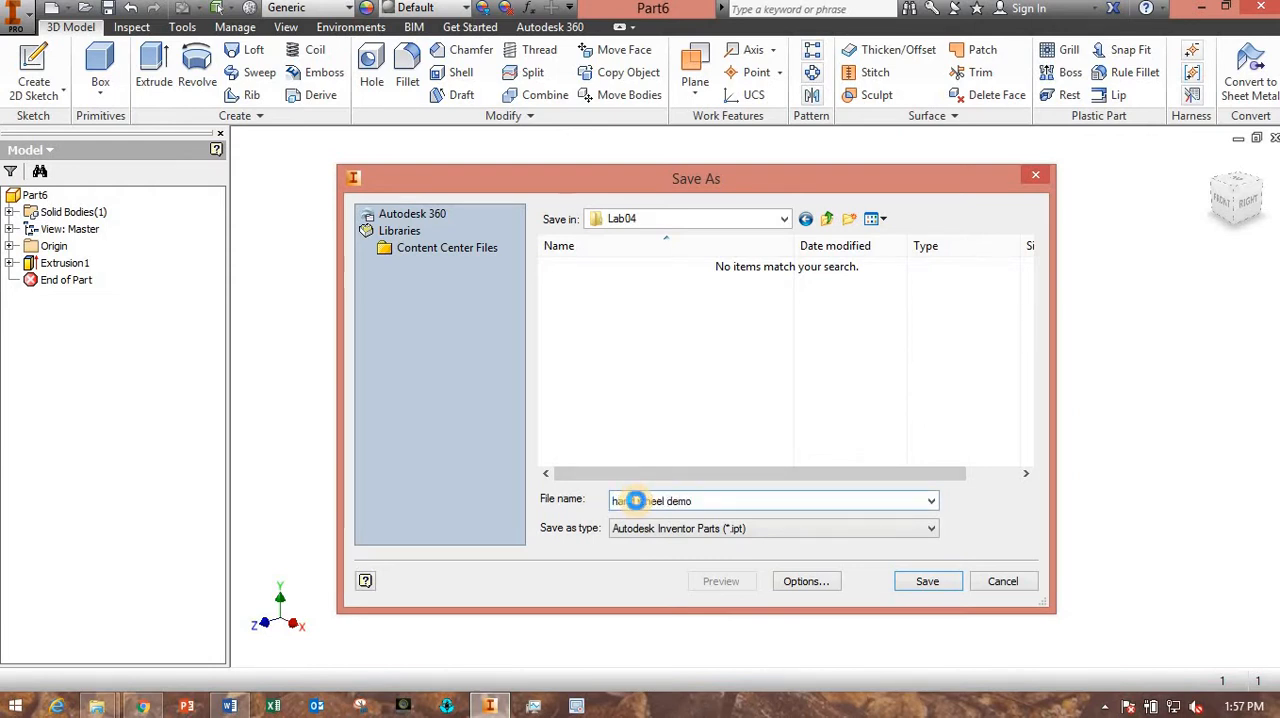
key(Return)
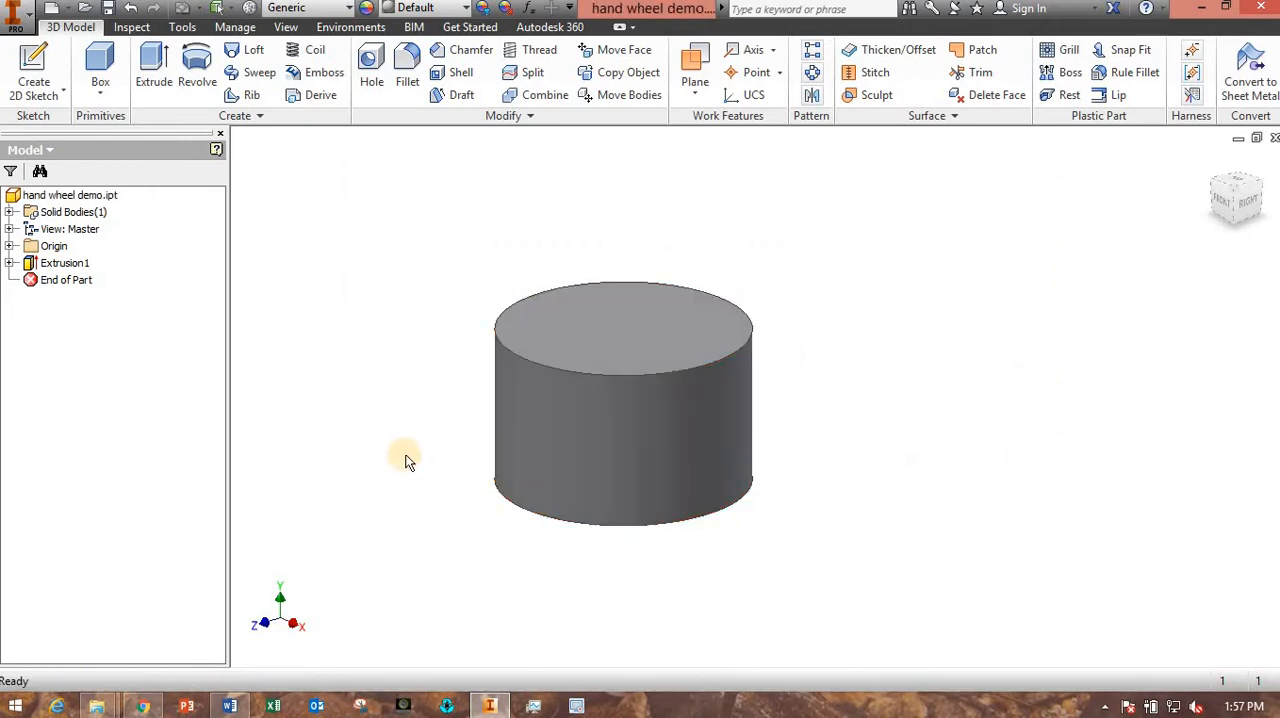
- Examine the hub dimension drawing in Lab_04.docx in Word and return to the Inventor part
middle_drag(406, 460, 568, 408)
shift+middle_drag(568, 408, 632, 414)
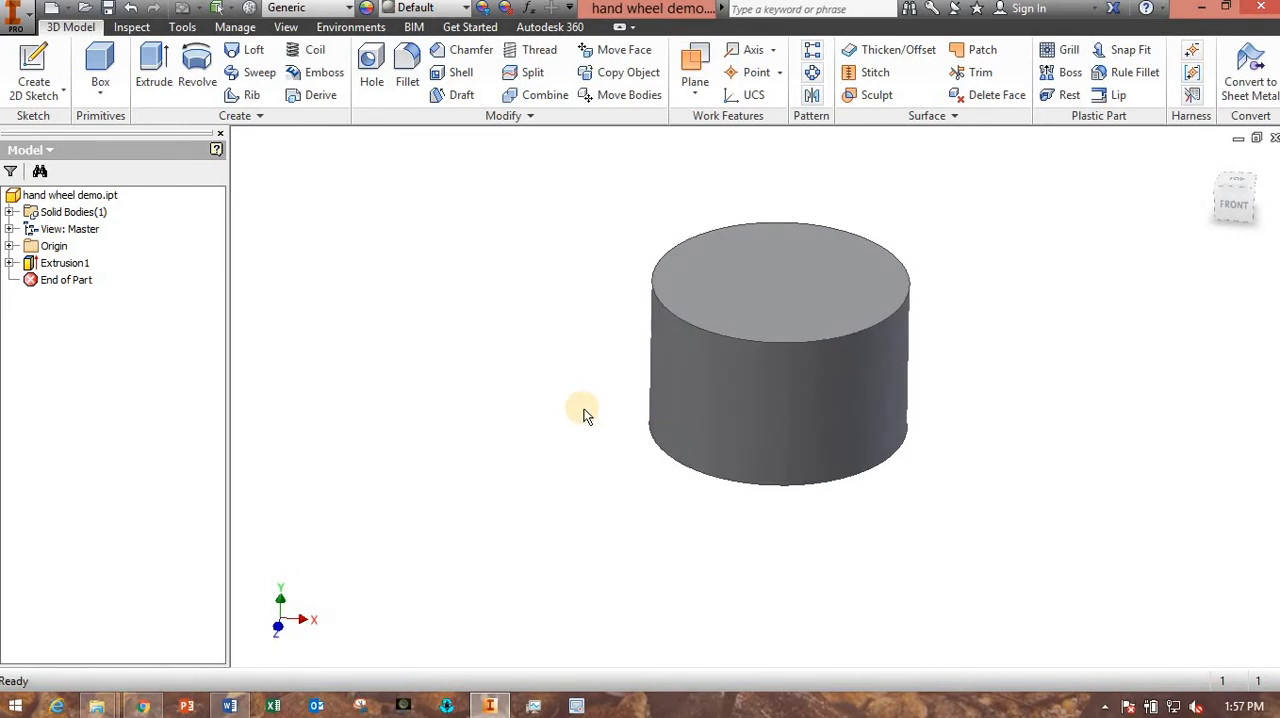
click(235, 708)
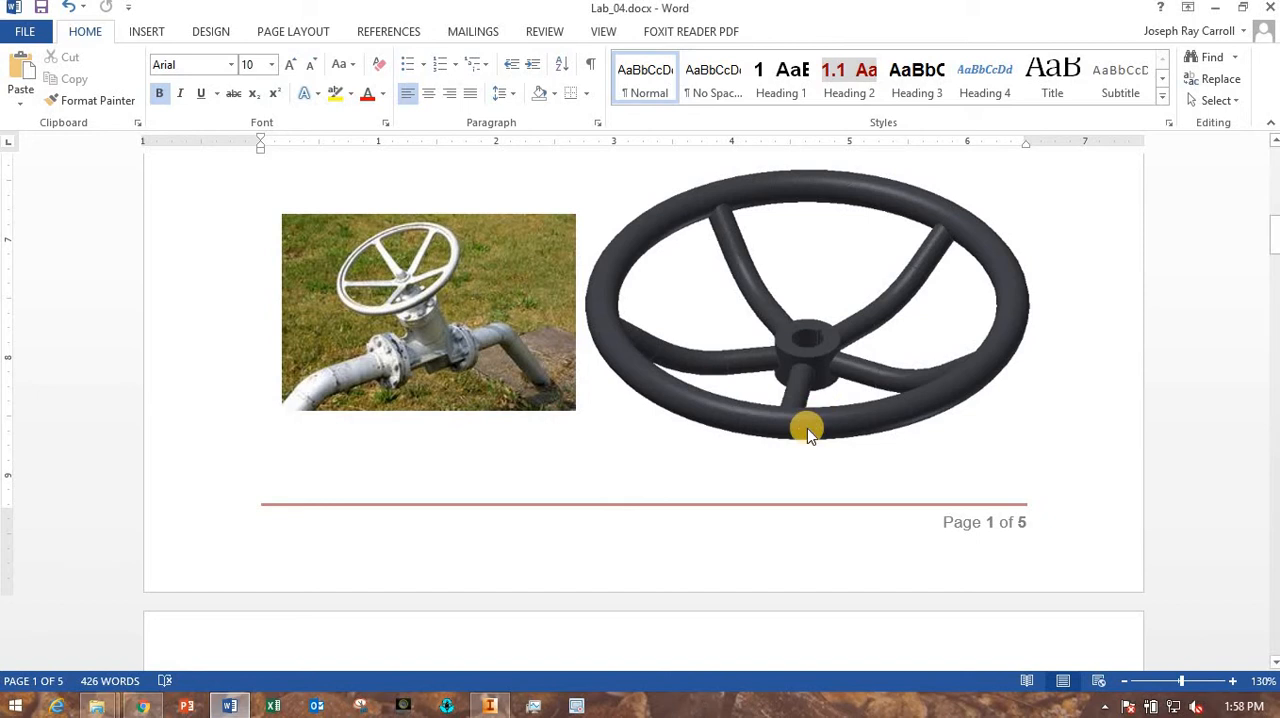
scroll(808, 428, down, 1)
scroll(805, 360, up, 1)
scroll(743, 425, down, 10)
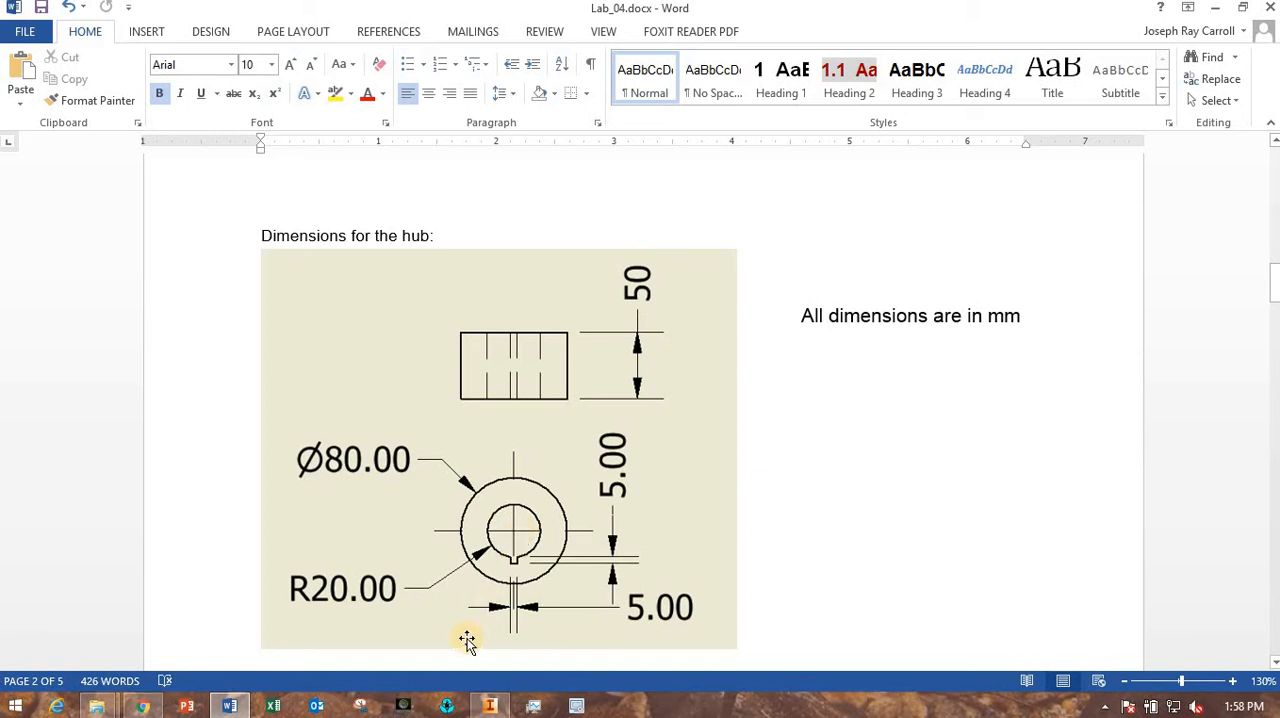
mouse_move(489, 708)
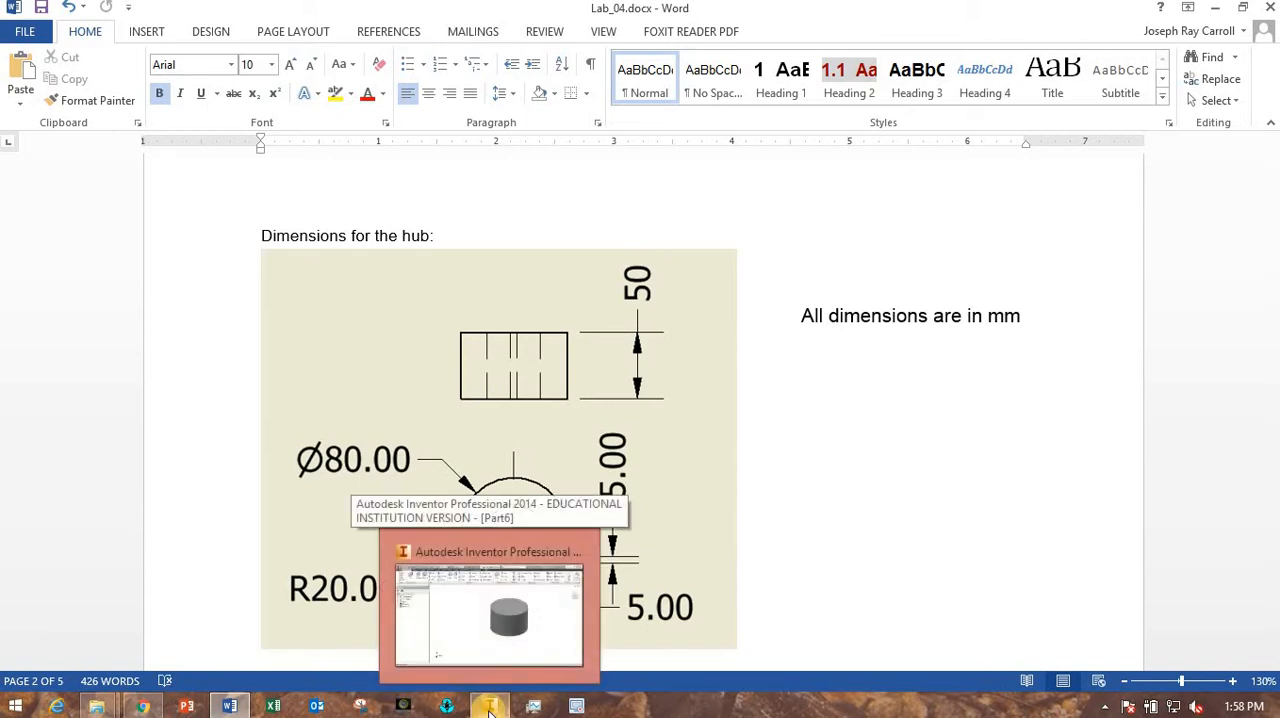
click(490, 605)
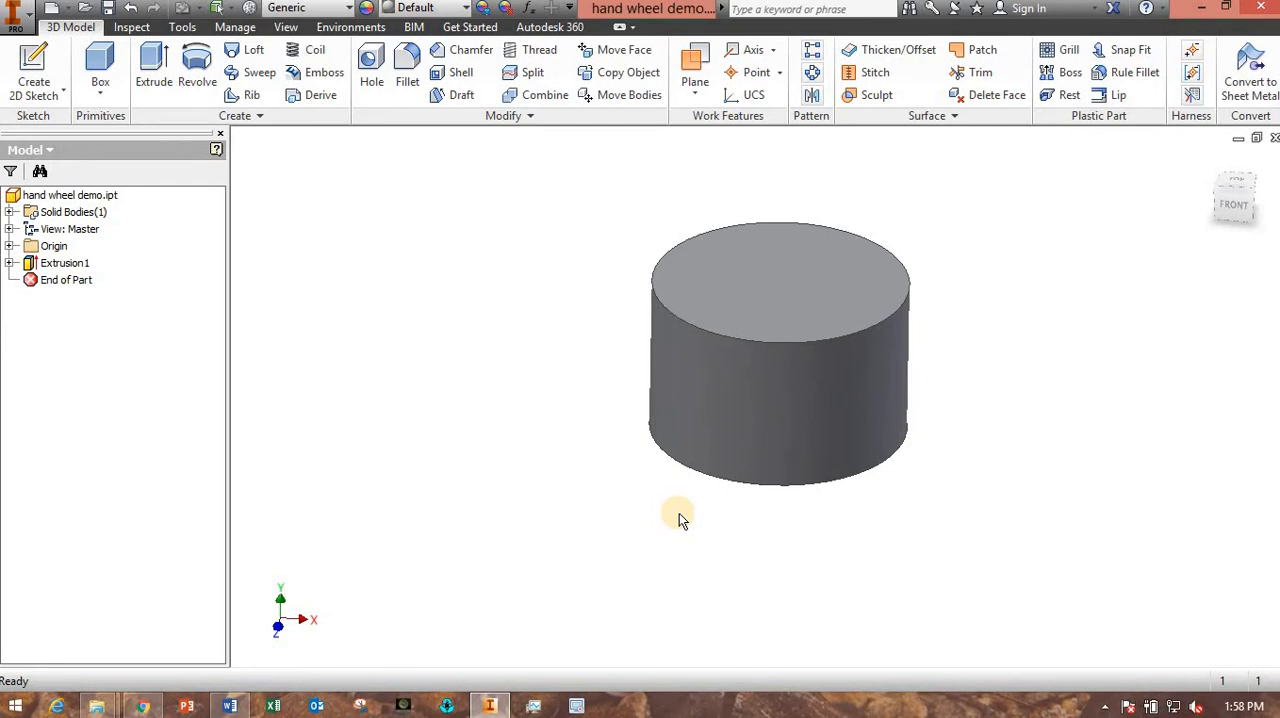
- Start a sketch on the cylinder's top face and draw a 40 mm diameter circle centred on the origin
click(758, 291)
click(538, 280)
click(845, 306)
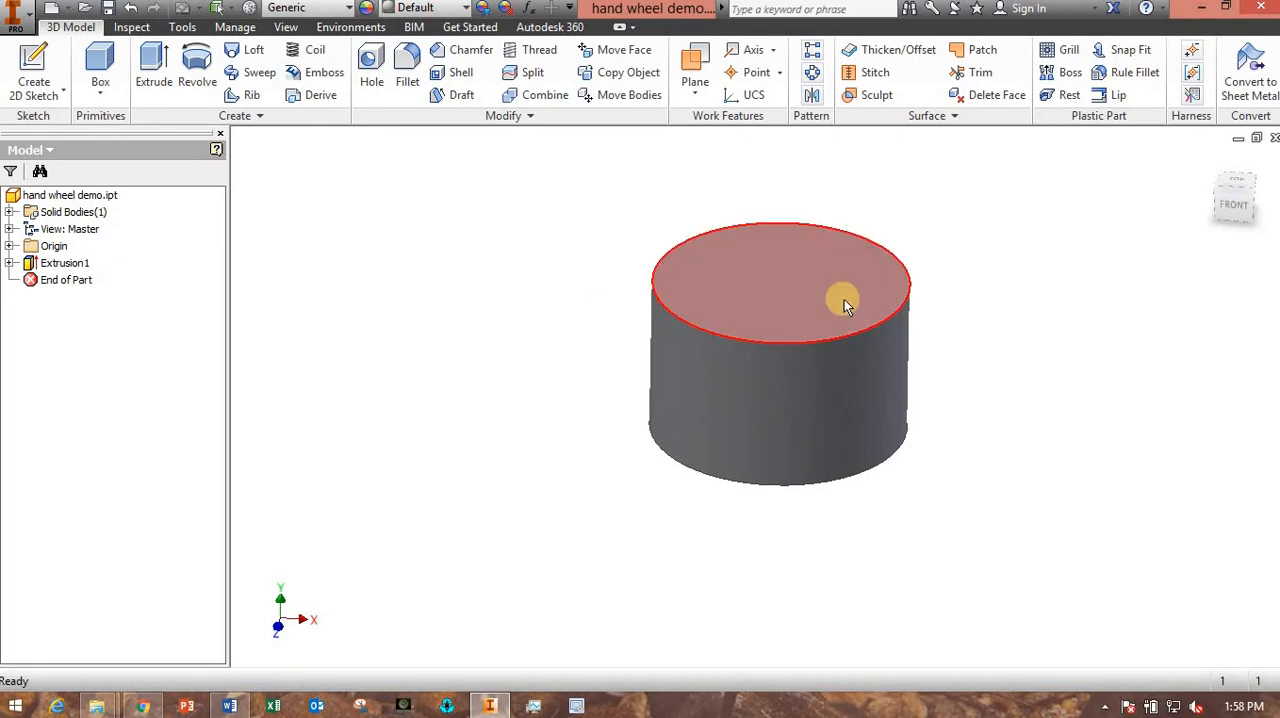
click(918, 278)
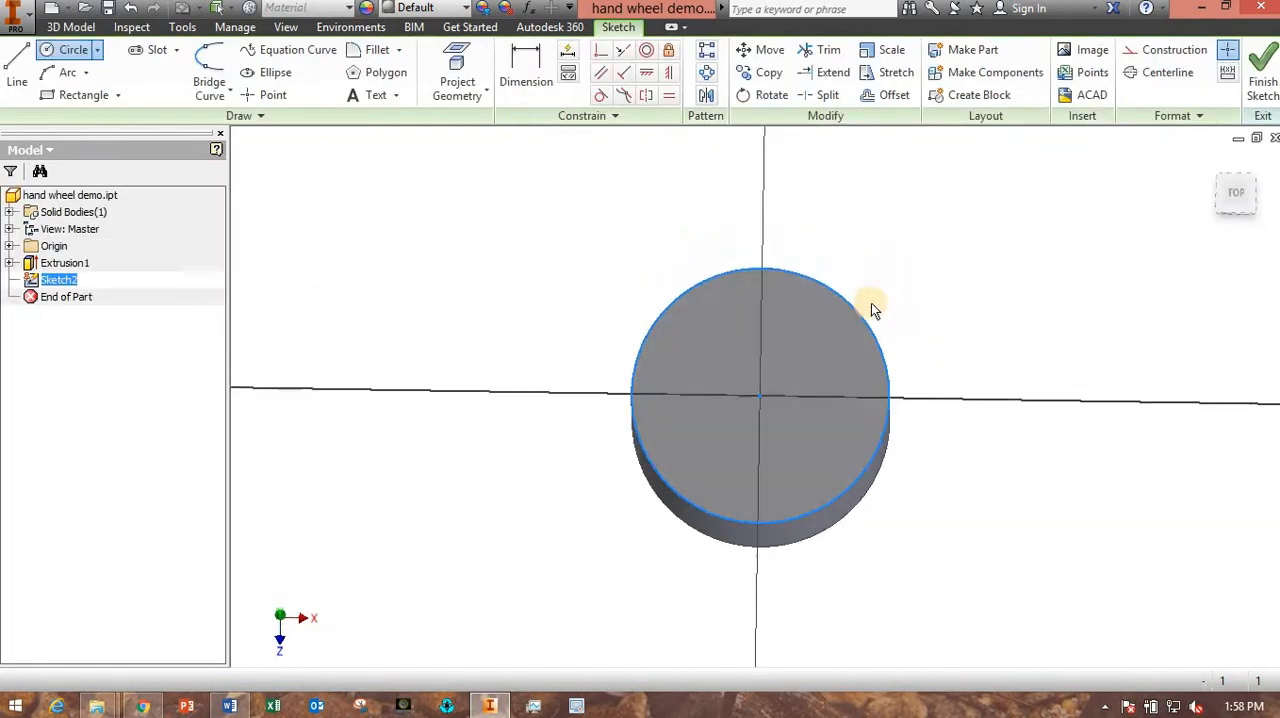
click(60, 50)
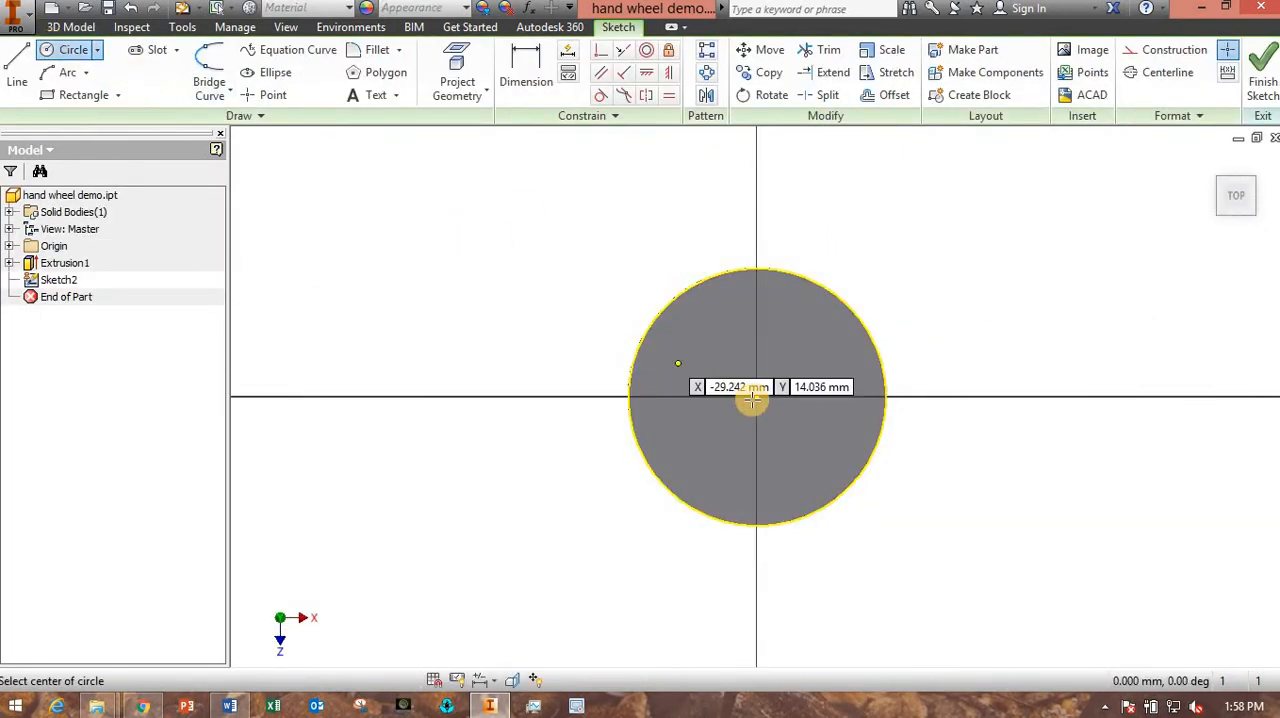
click(757, 397)
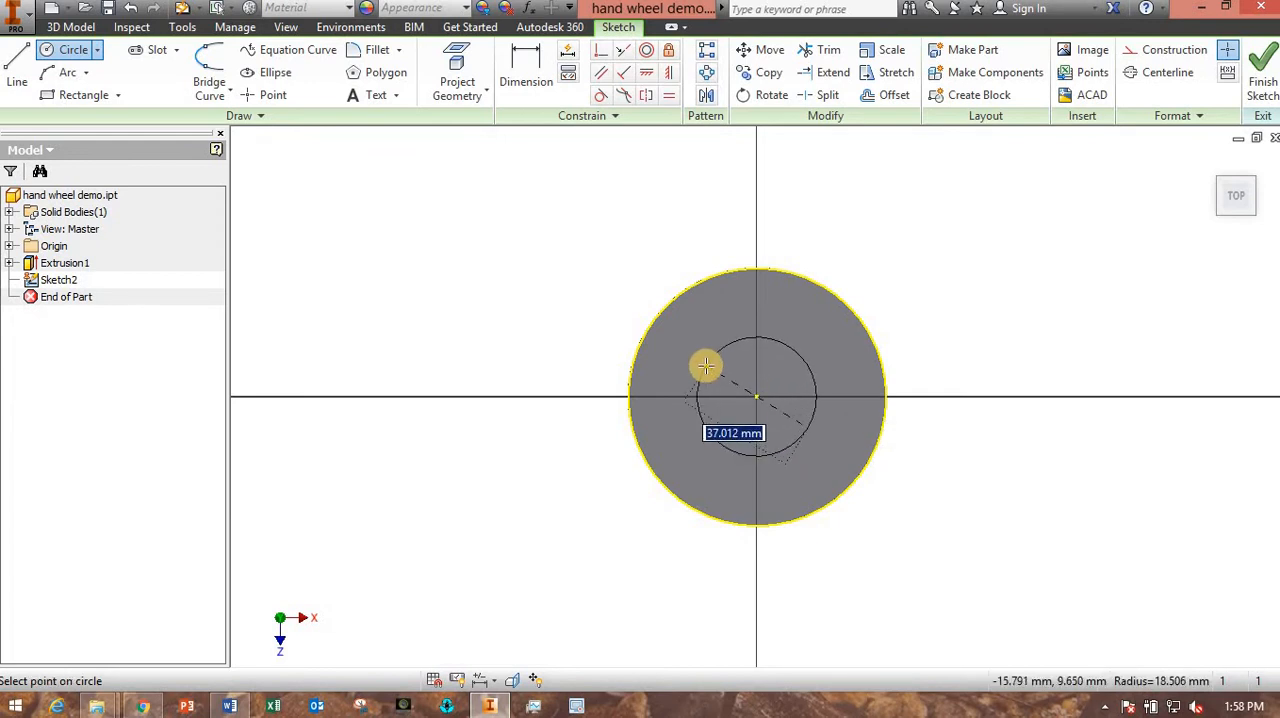
text(40)
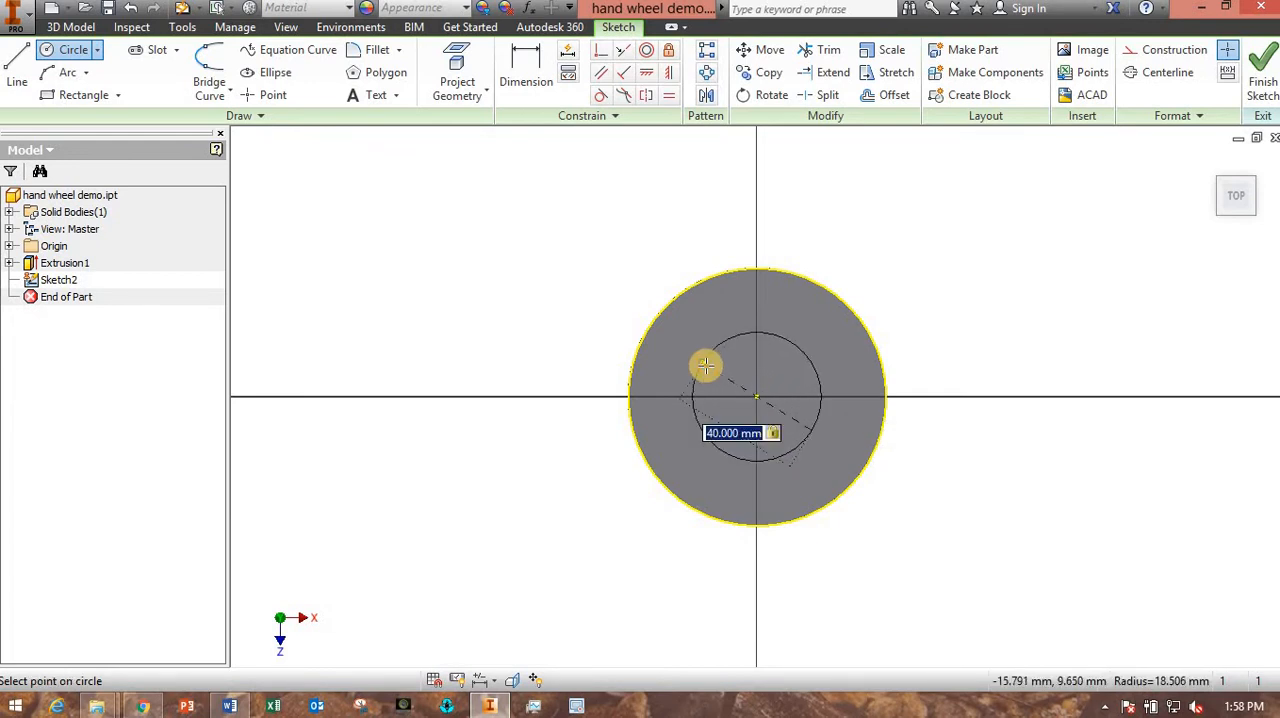
key(Return)
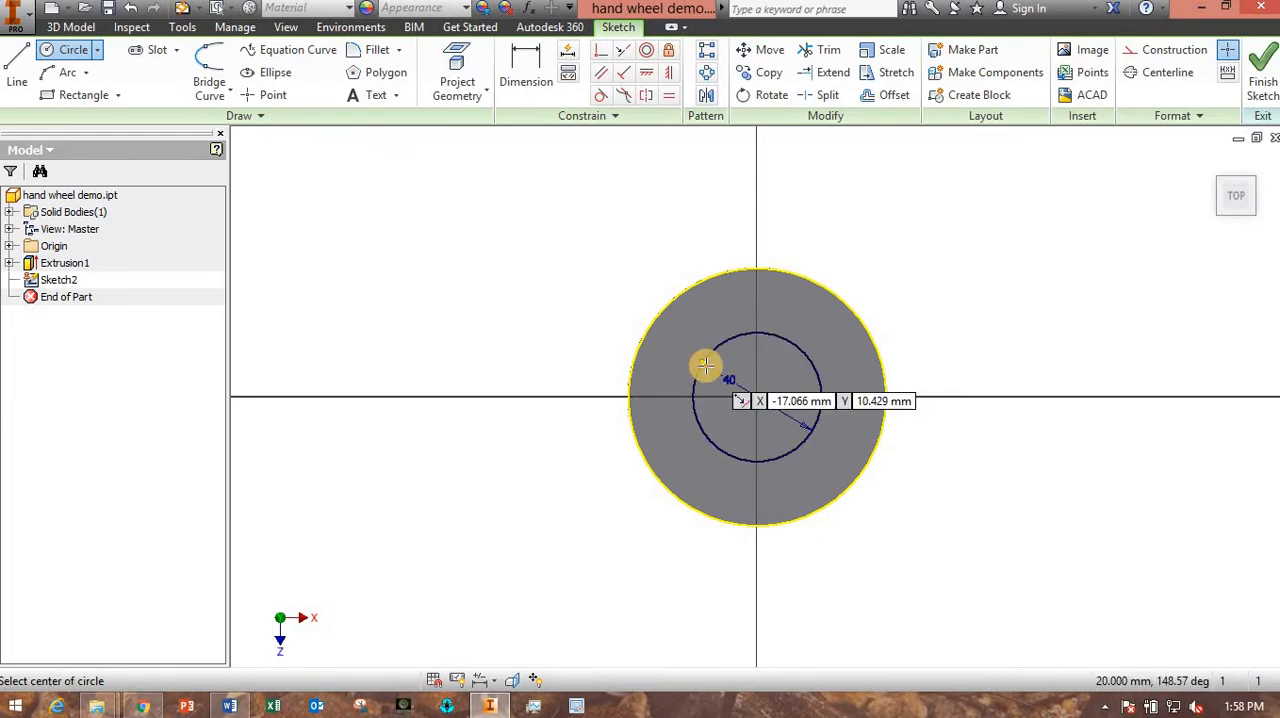
- Draw a 5 mm wide, 10 mm high center rectangle on the 40 mm circle's top point for the keyway and finish the sketch
click(118, 95)
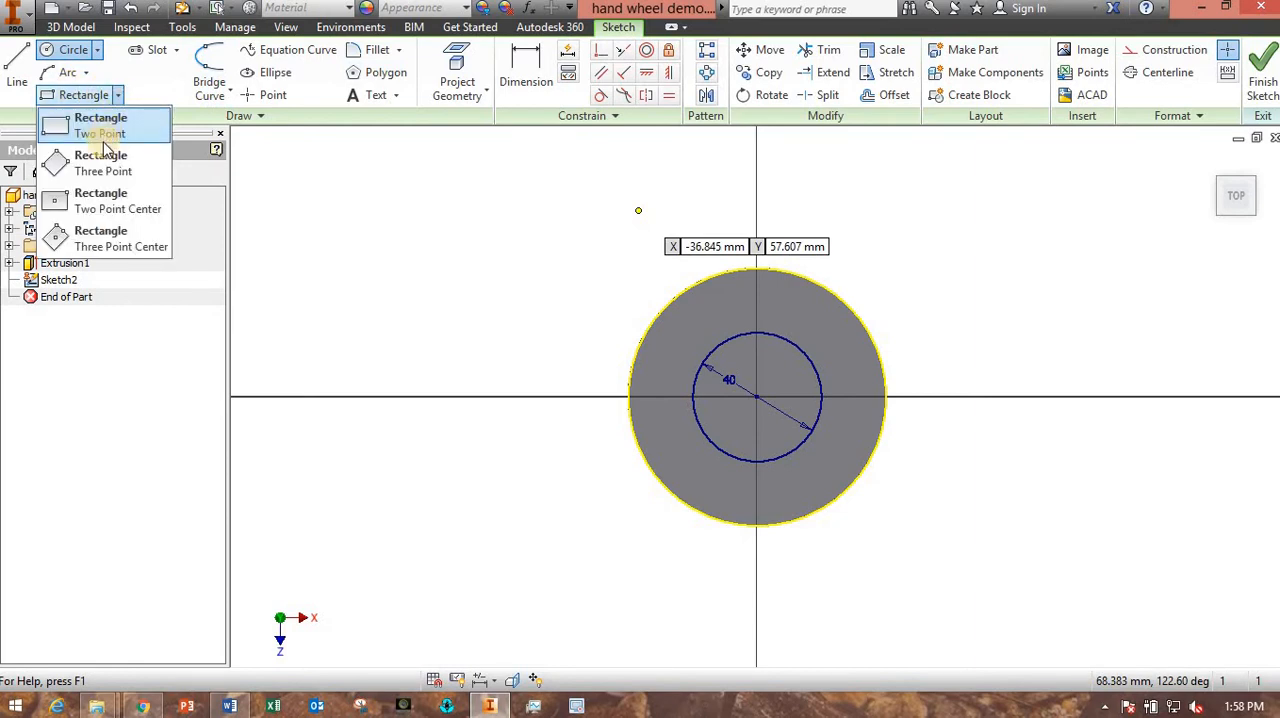
click(100, 205)
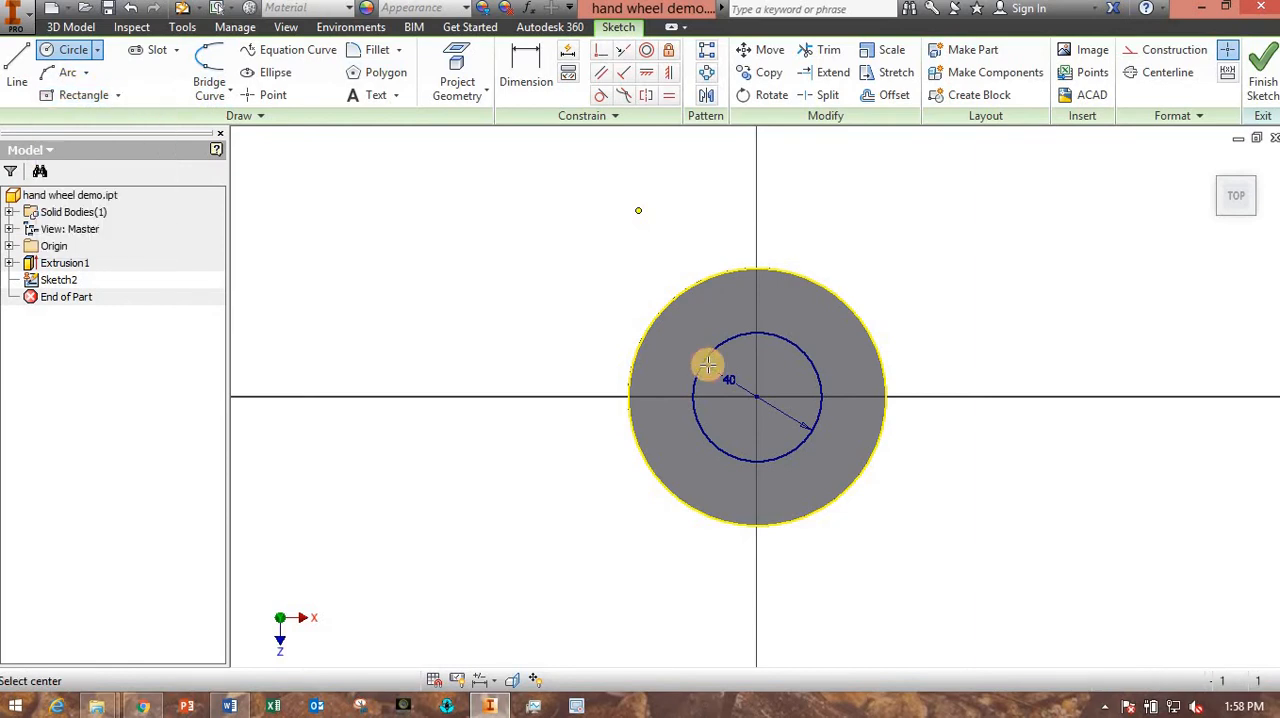
click(756, 332)
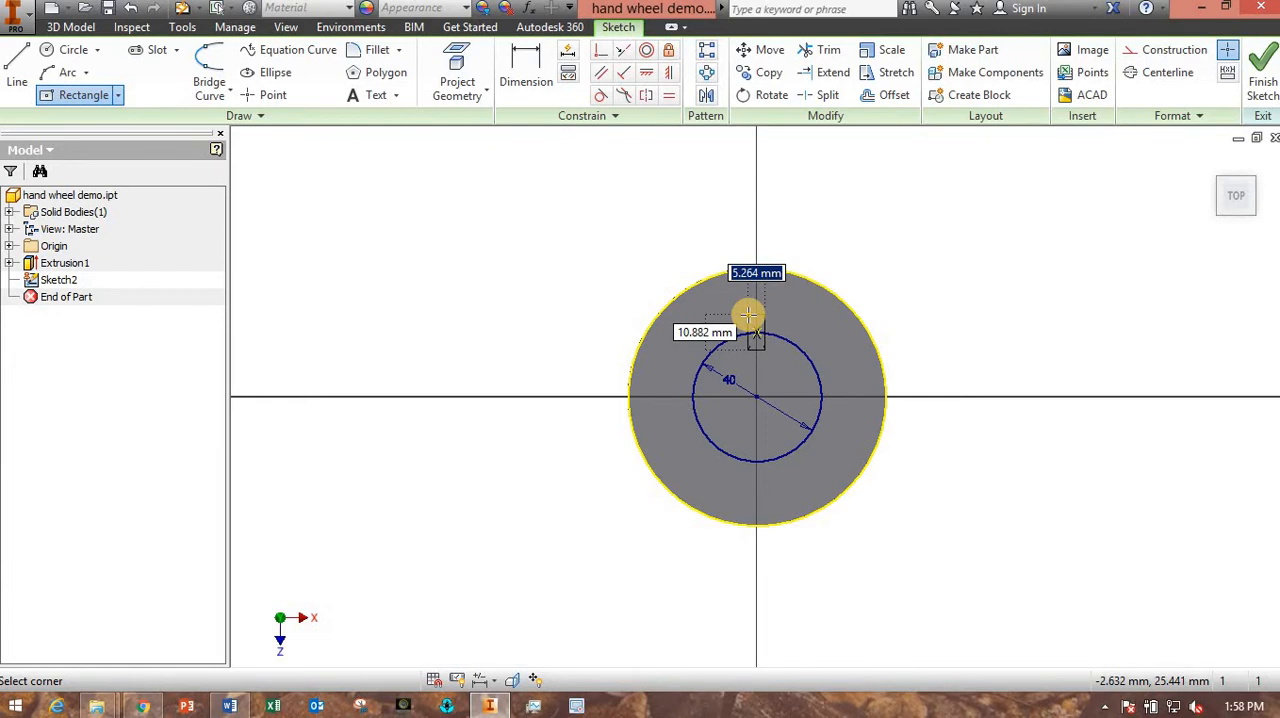
text(5)
key(Tab)
text(10)
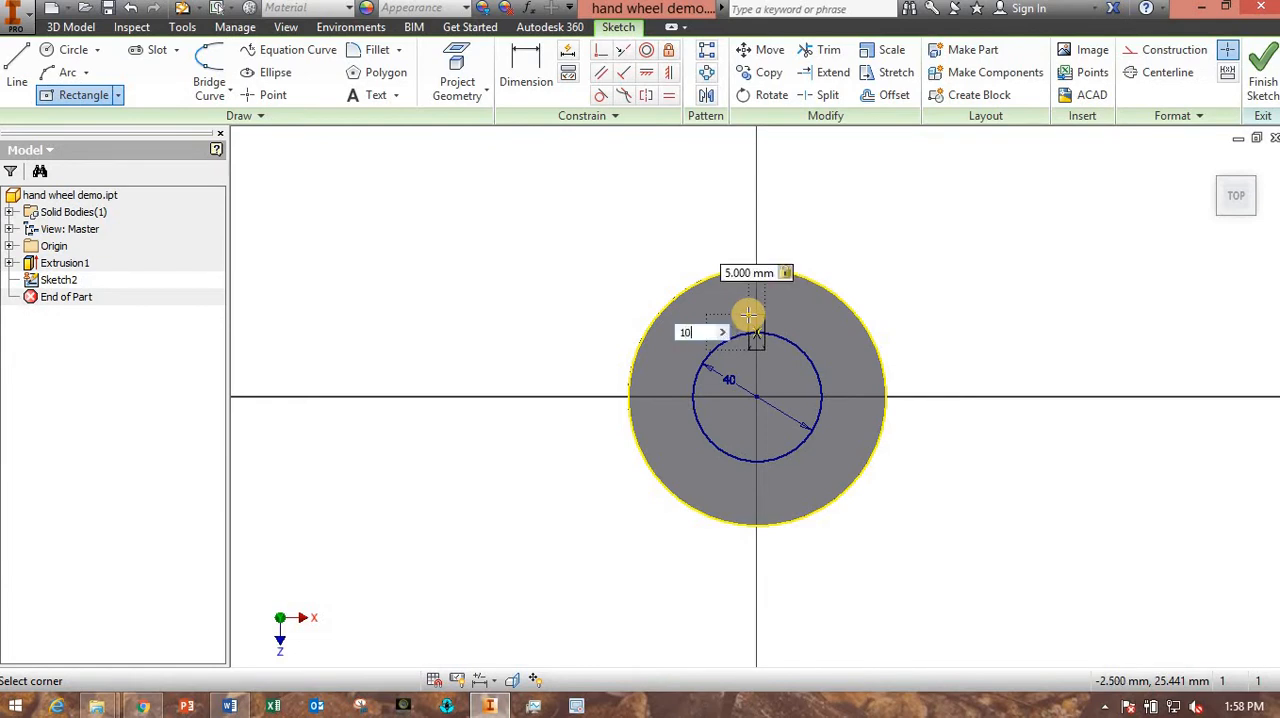
key(Tab)
key(Return)
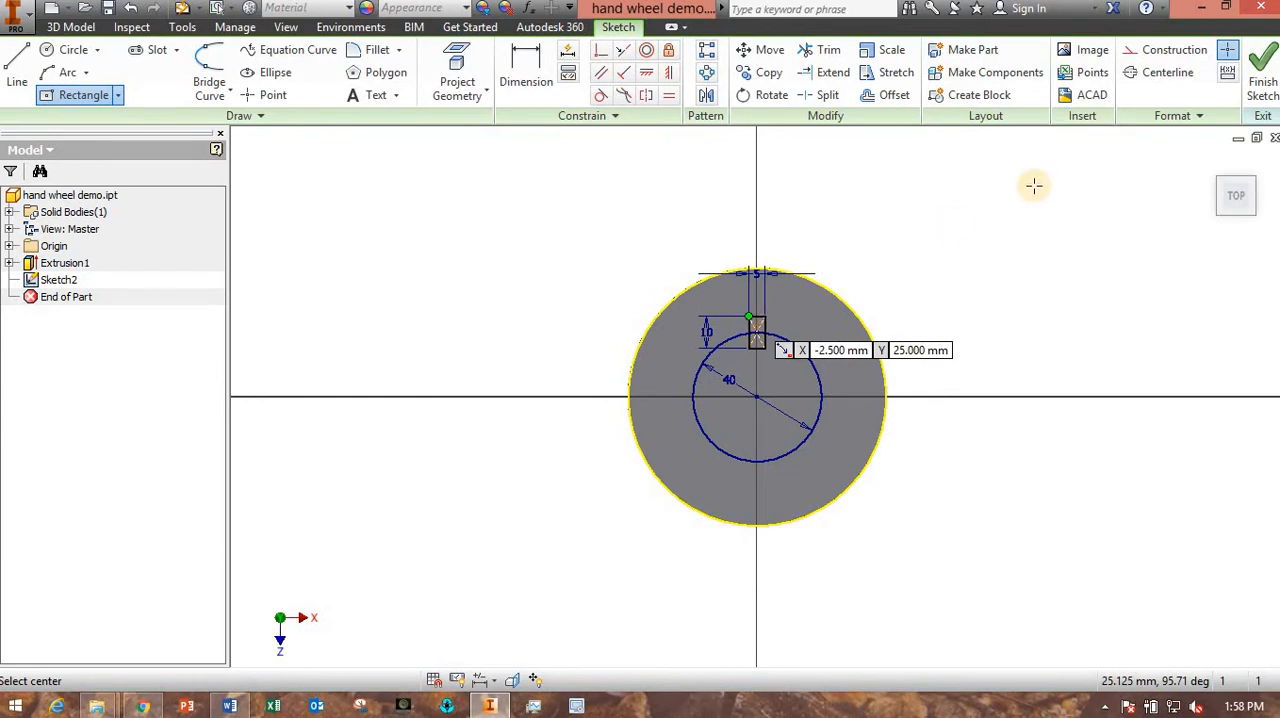
click(1265, 85)
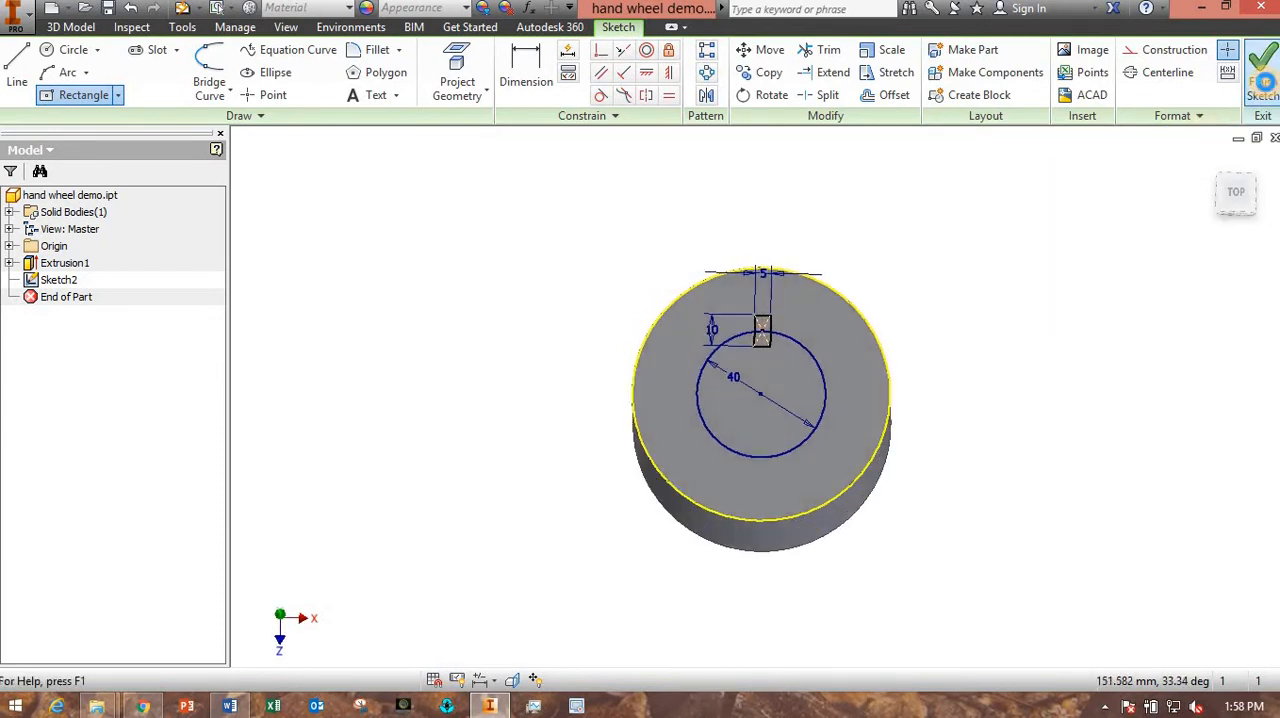
- Extrude the 40 mm circle and keyway rectangle as a cut with the extents set to All to form the hub's bore
click(165, 83)
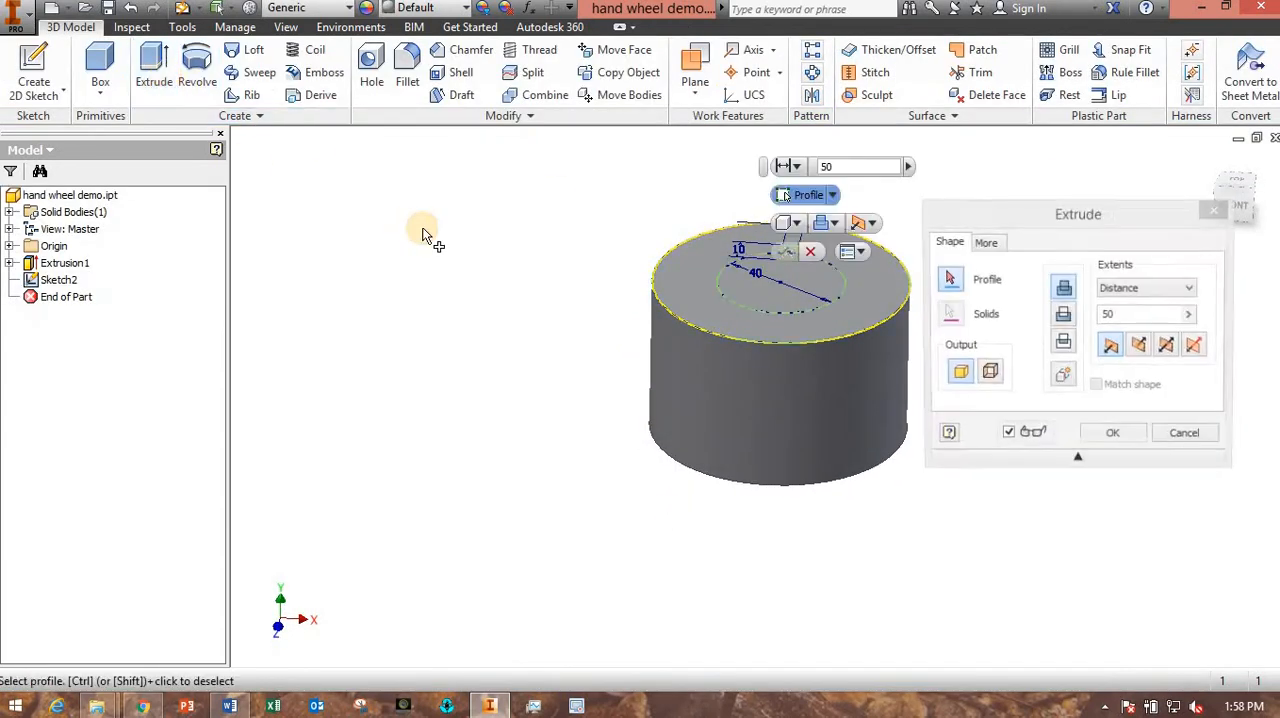
click(768, 292)
middle_drag(686, 357, 566, 453)
mouse_move(560, 449)
shift+middle_down()
mouse_move(537, 440)
mouse_move(452, 497)
mouse_move(560, 470)
shift+middle_up()
scroll(600, 450, down, 3)
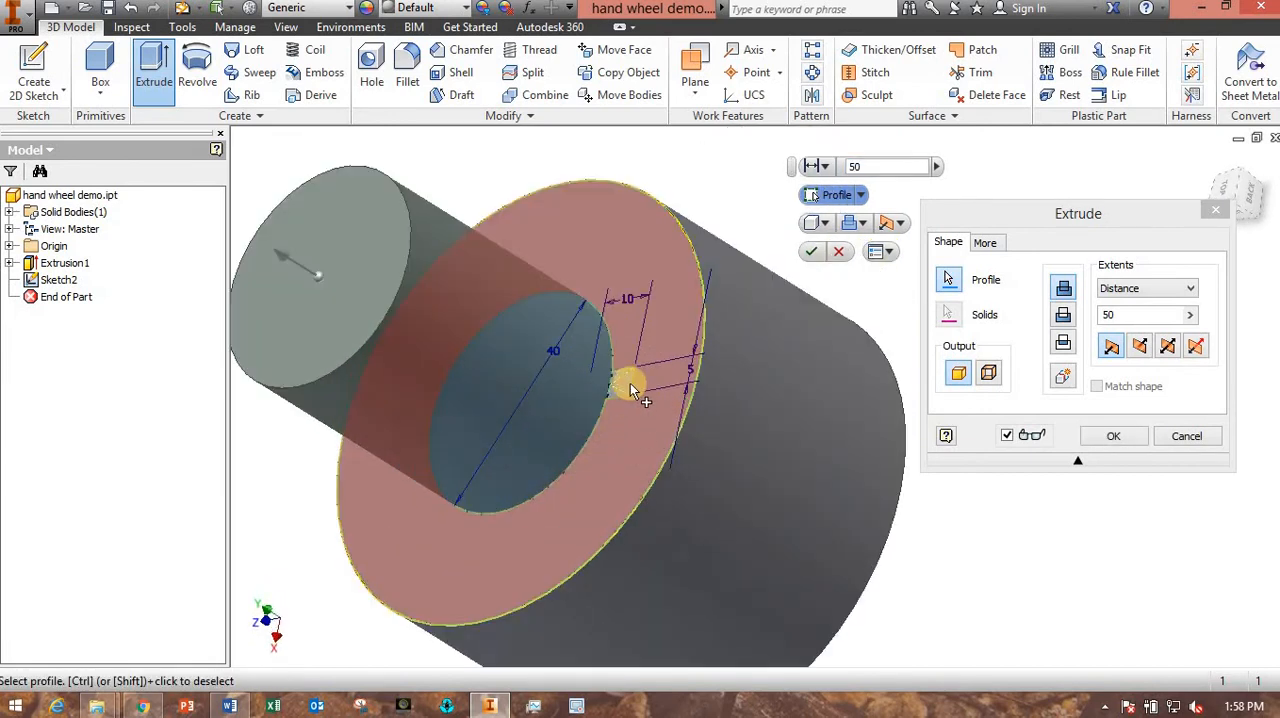
click(727, 390)
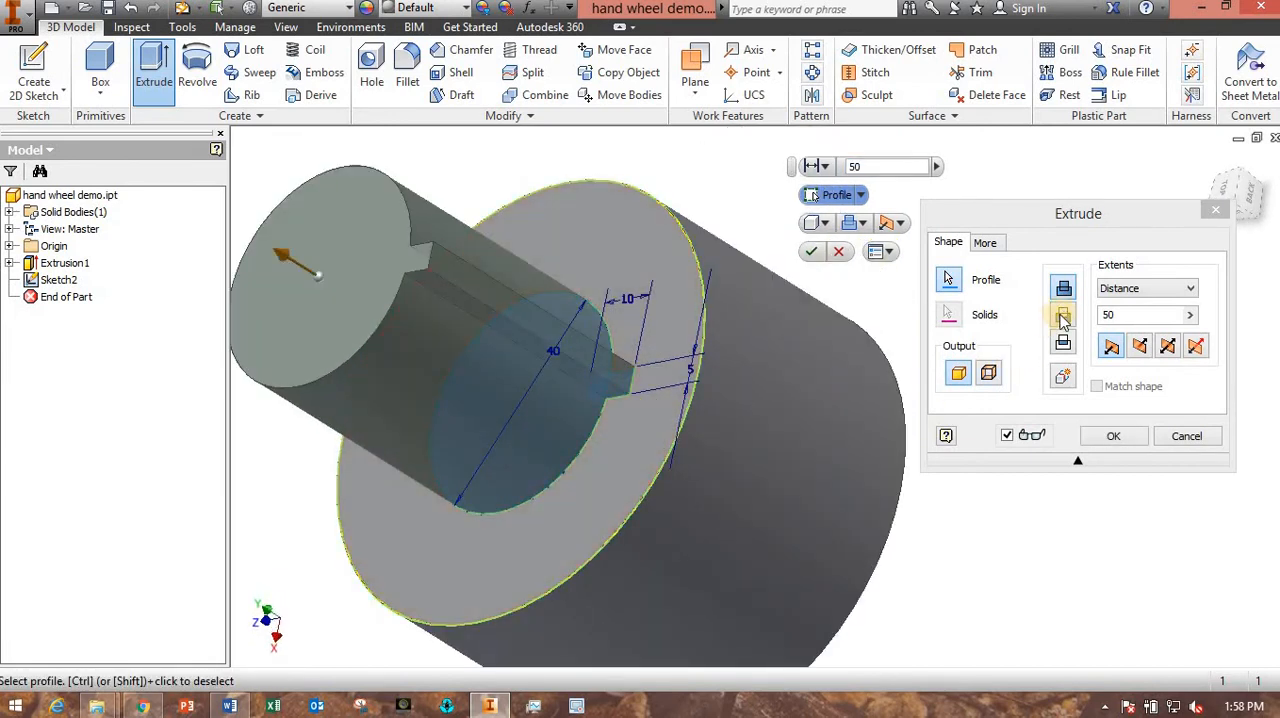
click(1063, 314)
click(1141, 290)
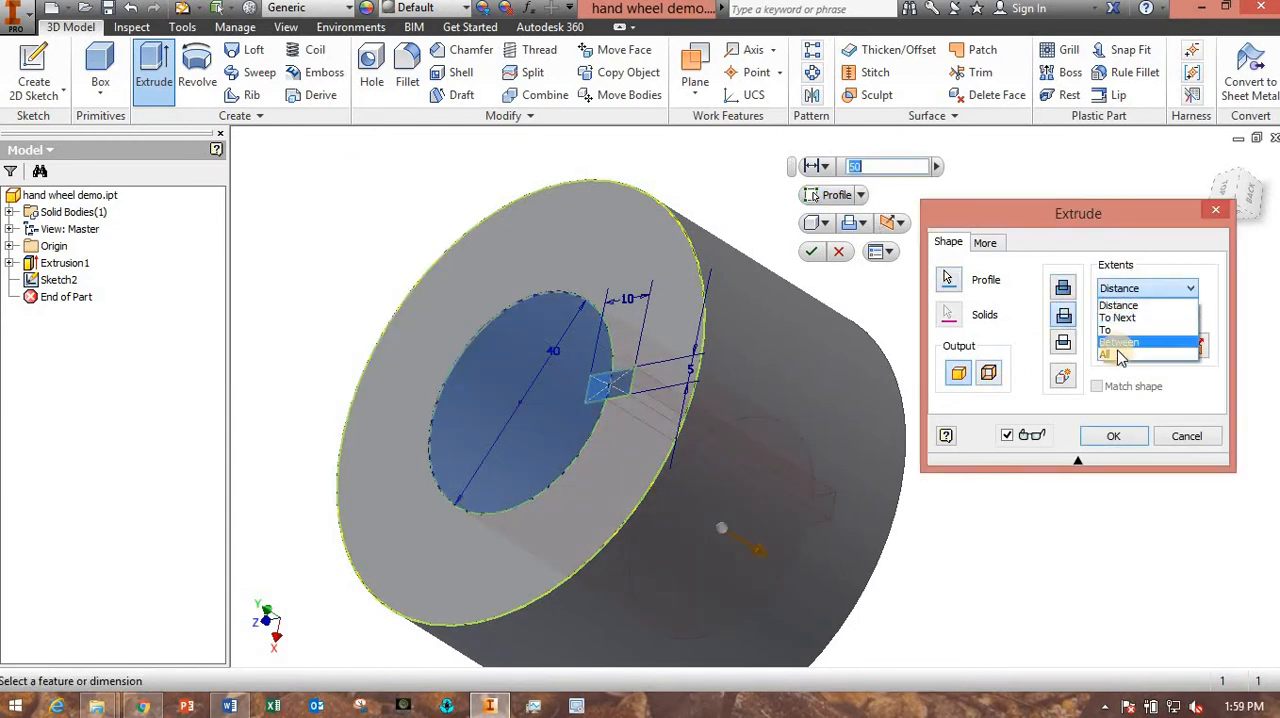
click(1106, 341)
click(1117, 444)
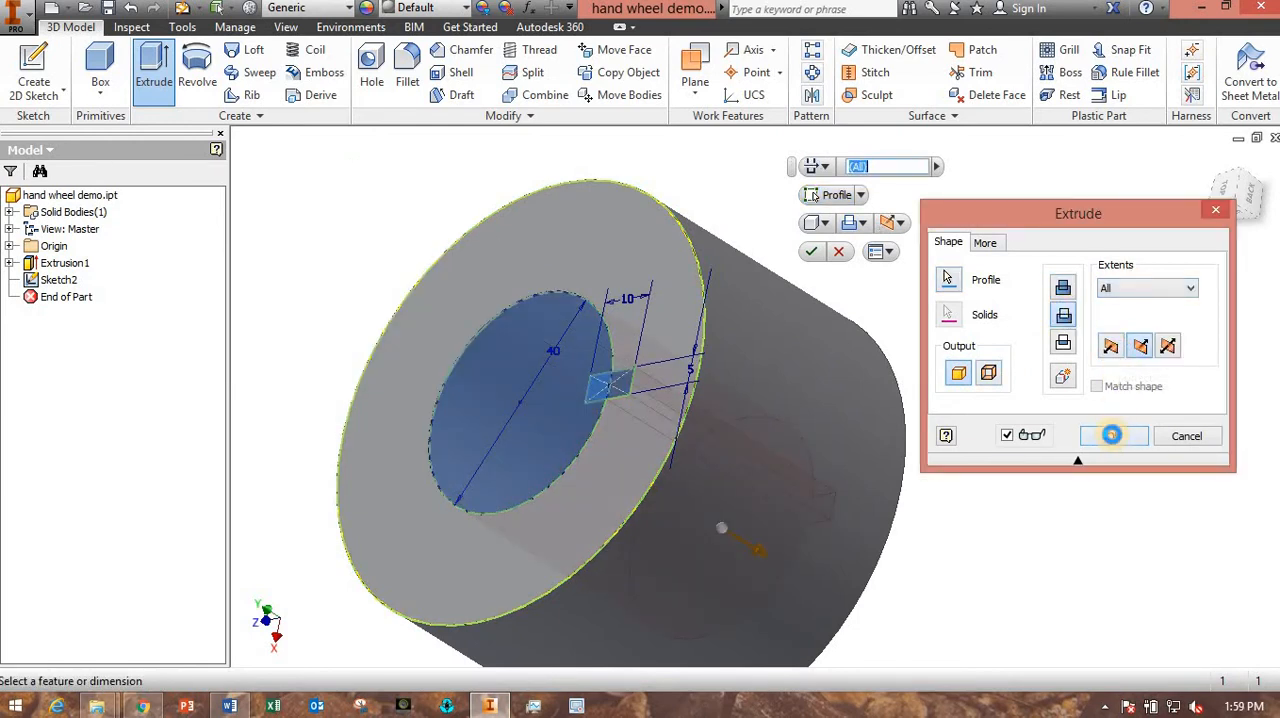
shift+middle_drag(908, 586, 906, 431)
scroll(870, 520, up, 3)
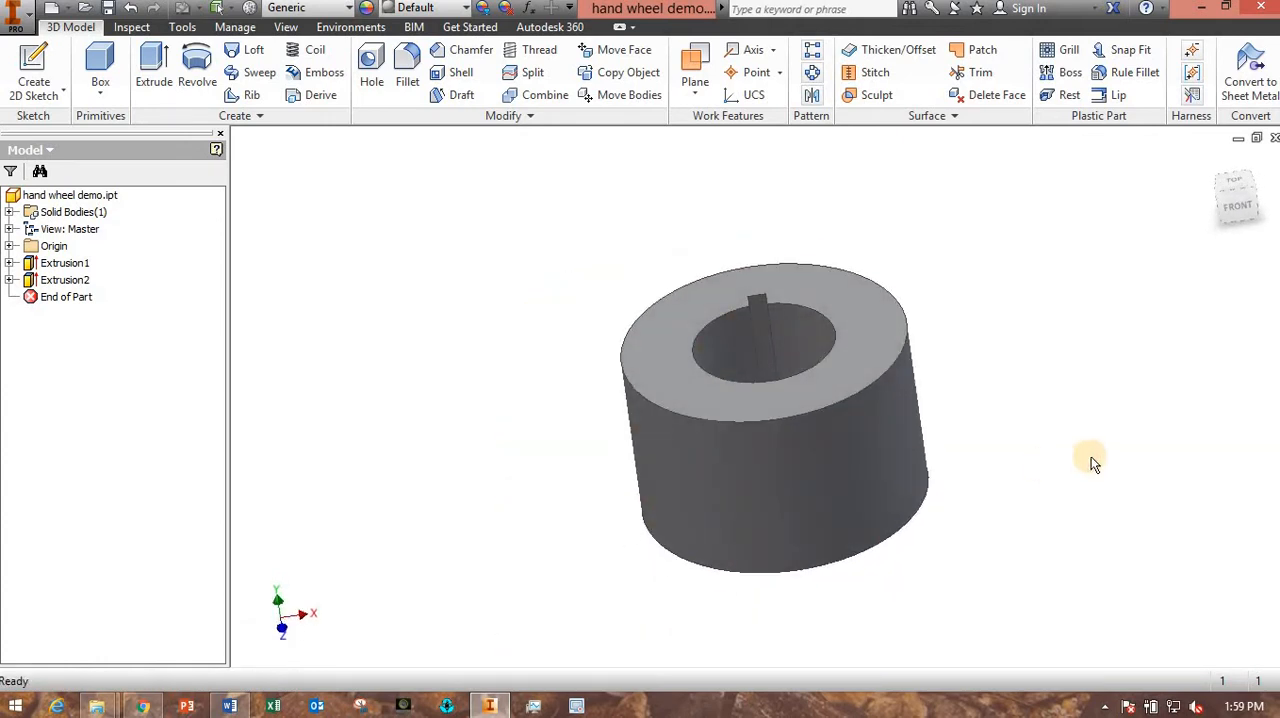
drag(786, 491, 812, 497)
key(Escape)
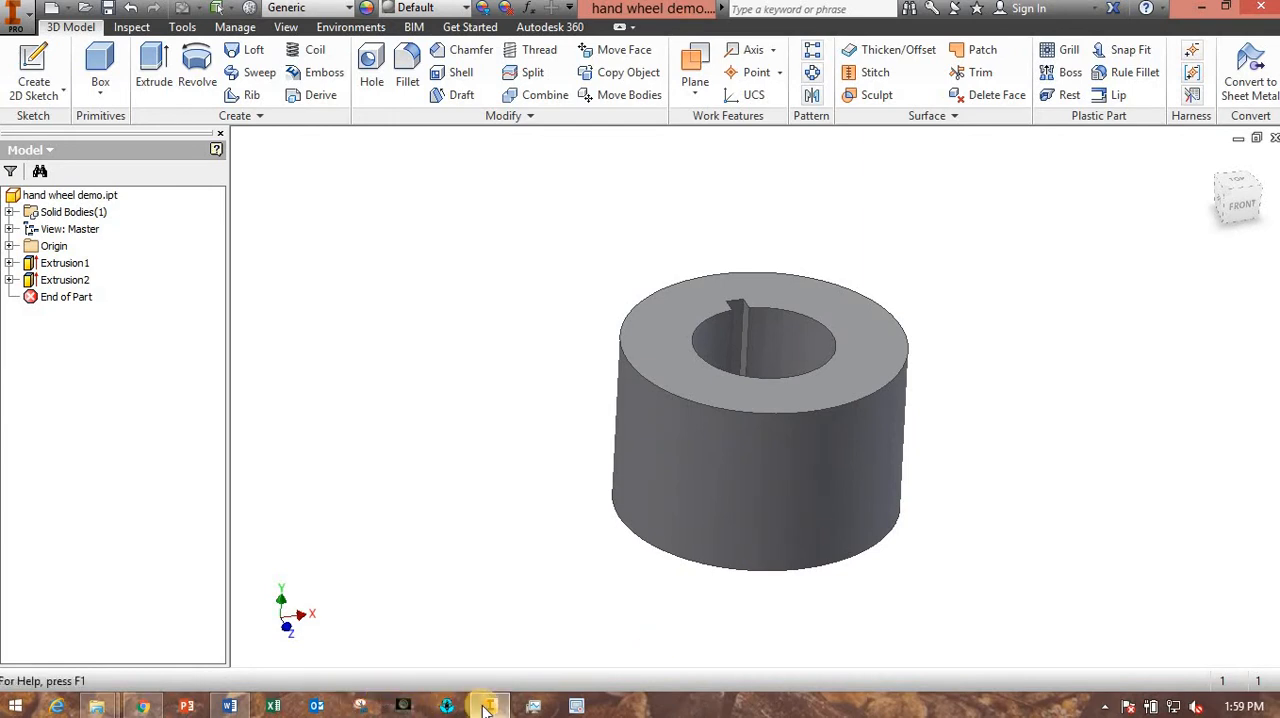
- Examine the spoke sweep path and handle dimensions in Lab_04.docx in Word, return to the Inventor part and dismiss the save reminder
click(406, 637)
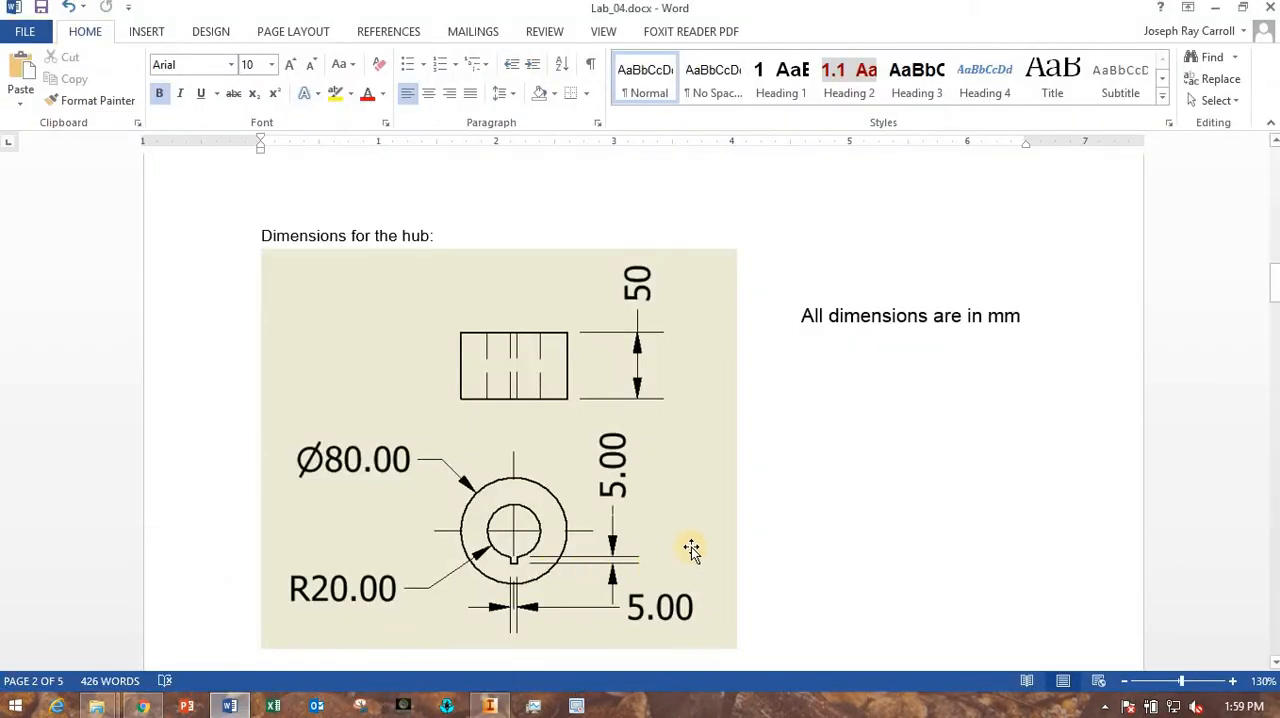
scroll(691, 549, down, 5)
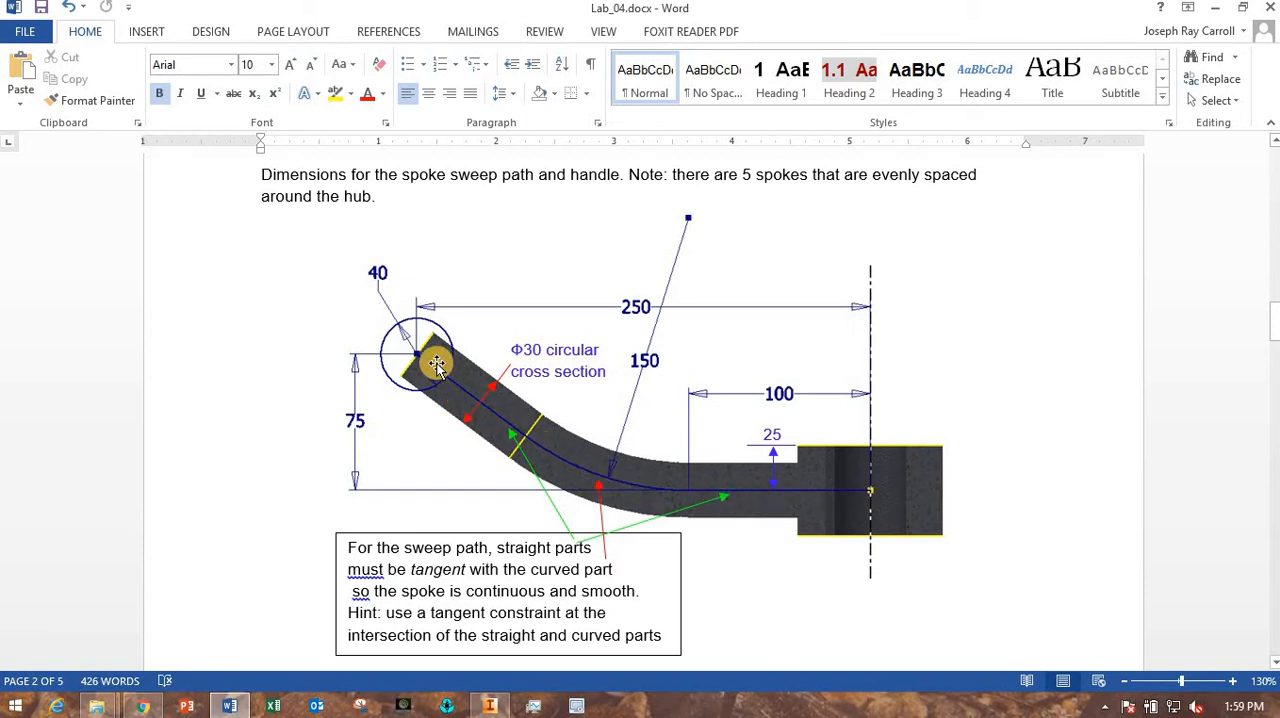
click(487, 709)
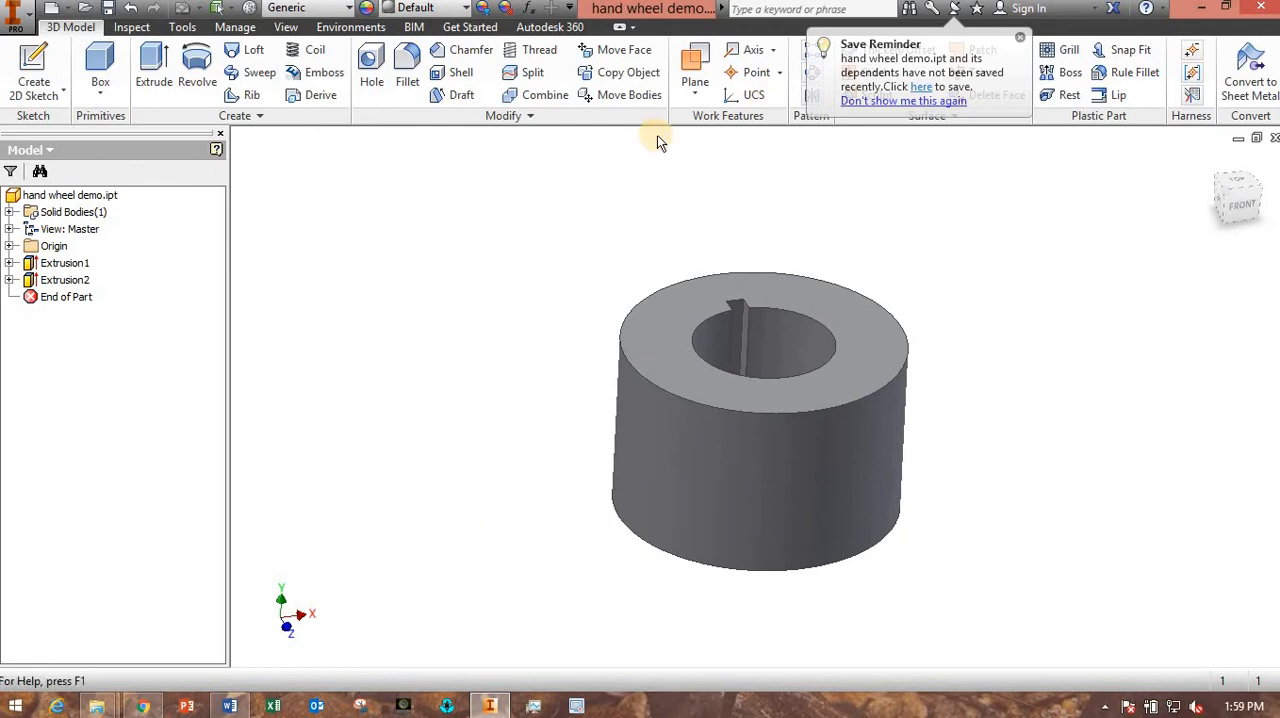
click(1021, 41)
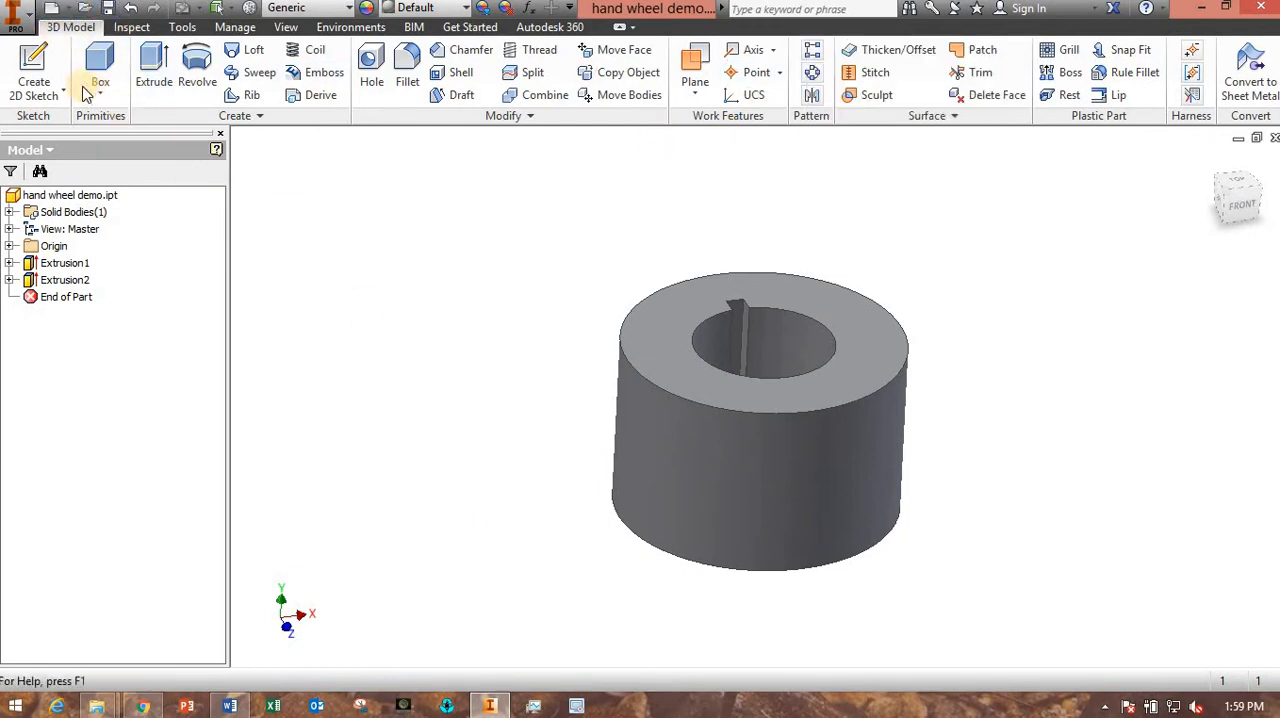
- Start a sketch on the origin's XY plane and slice the graphics to expose the hub's cross-section in the front view
click(33, 68)
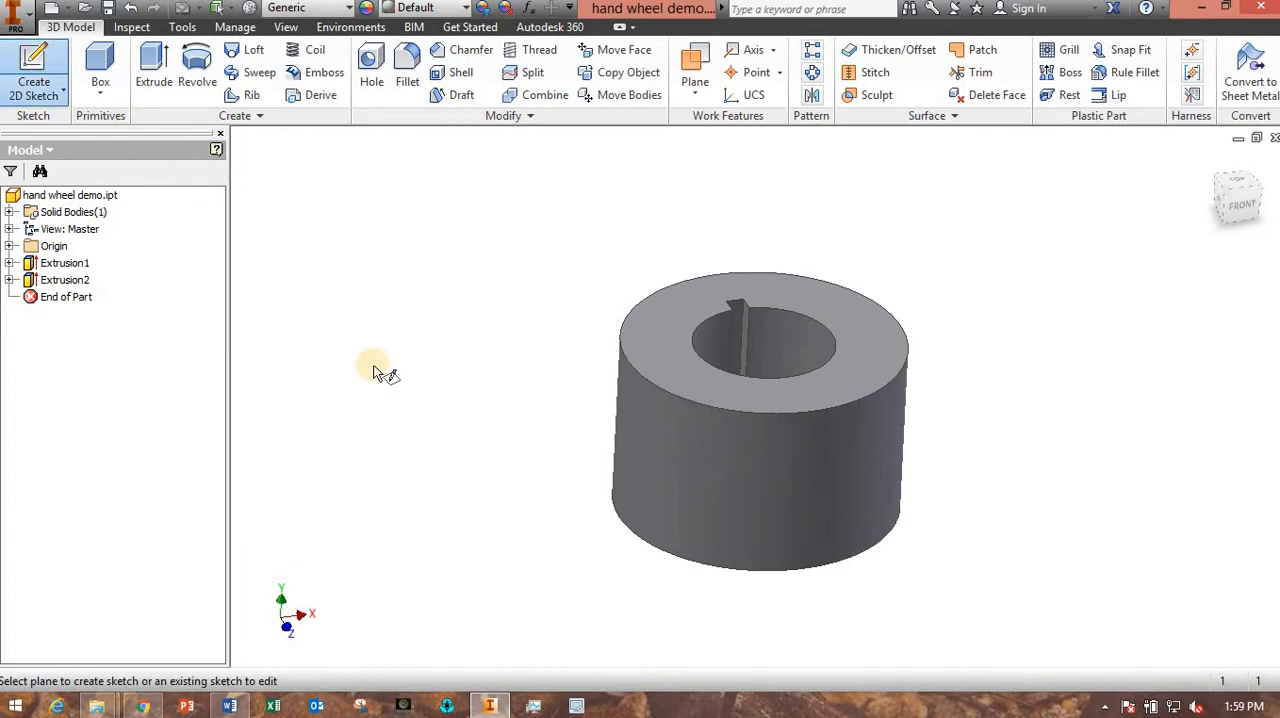
click(9, 246)
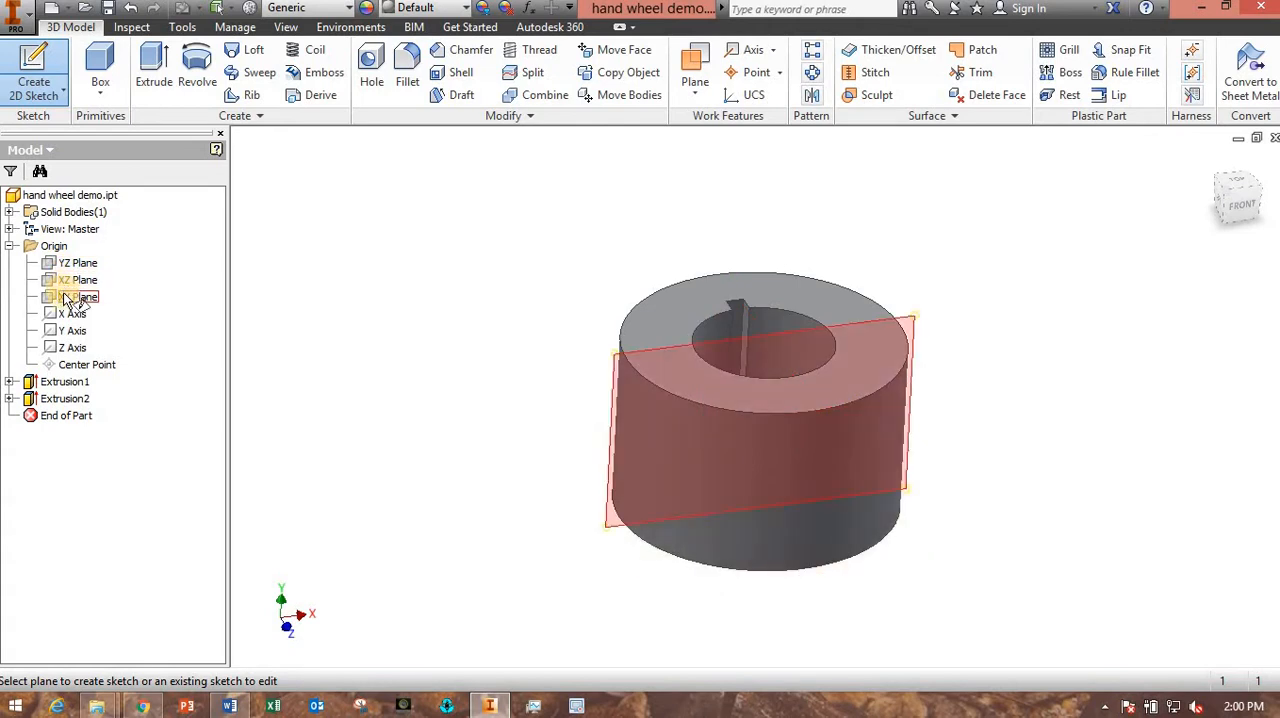
click(66, 298)
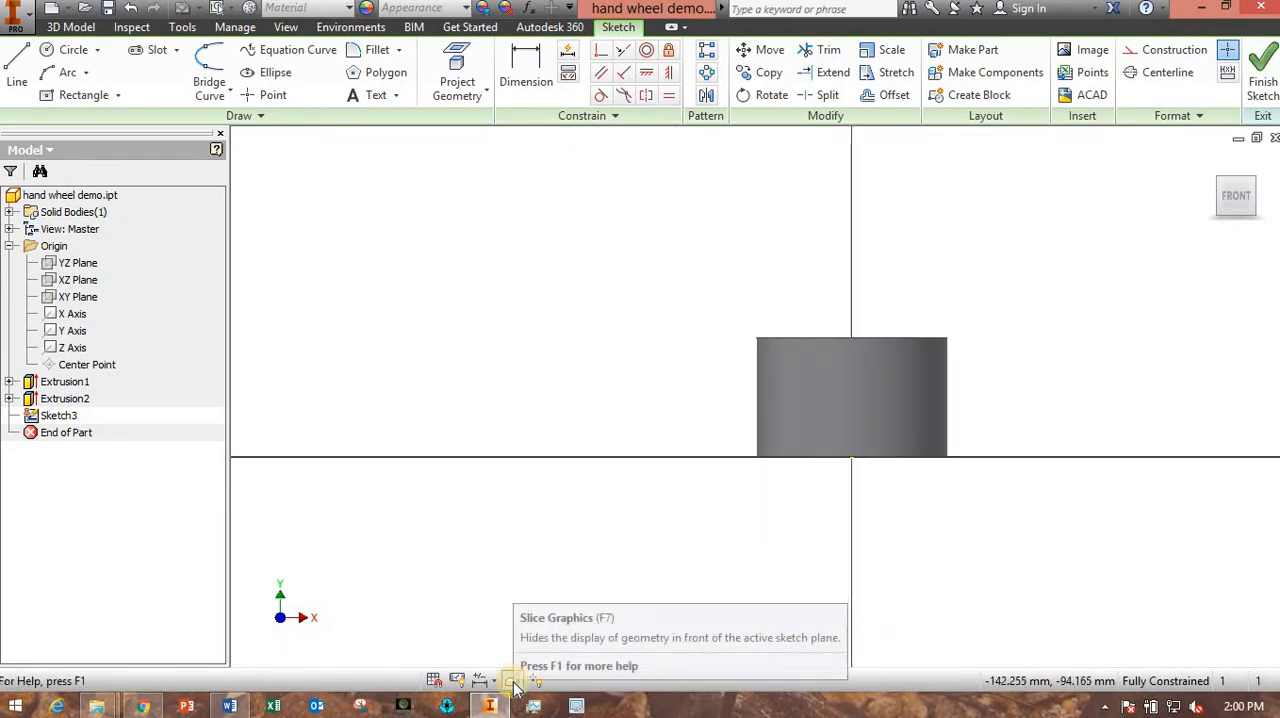
click(514, 683)
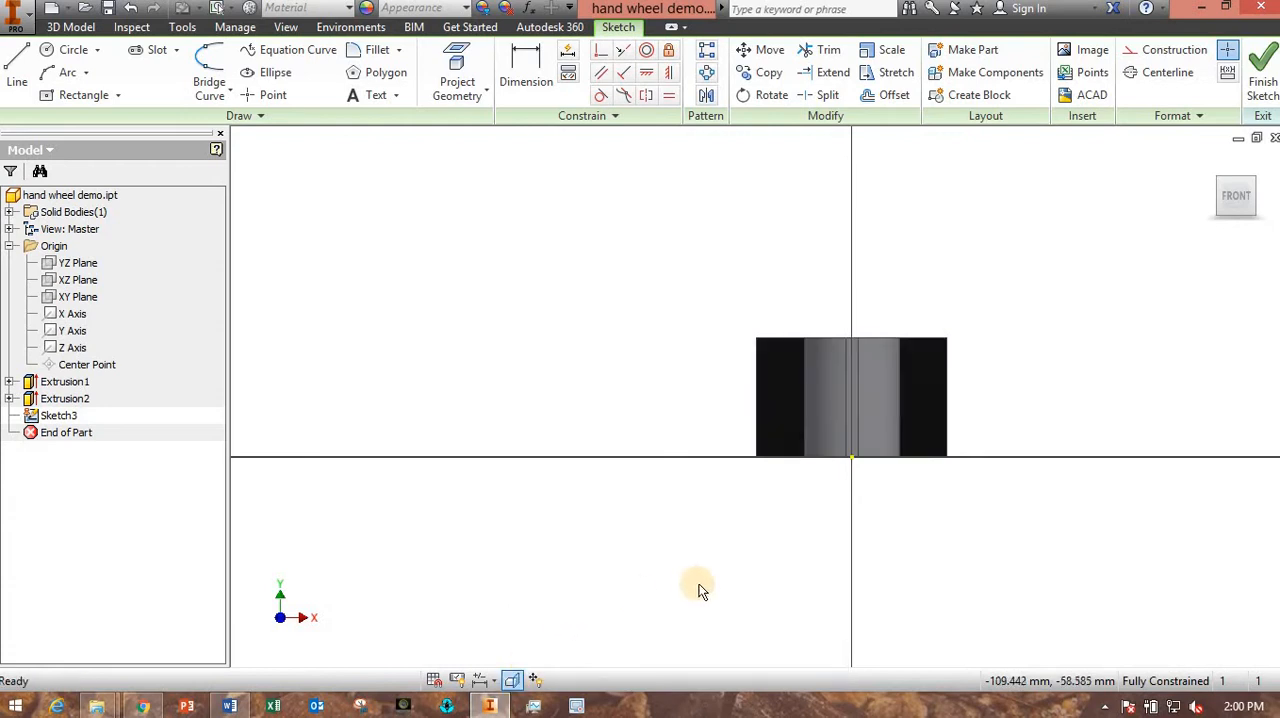
shift+middle_drag(697, 586, 752, 601)
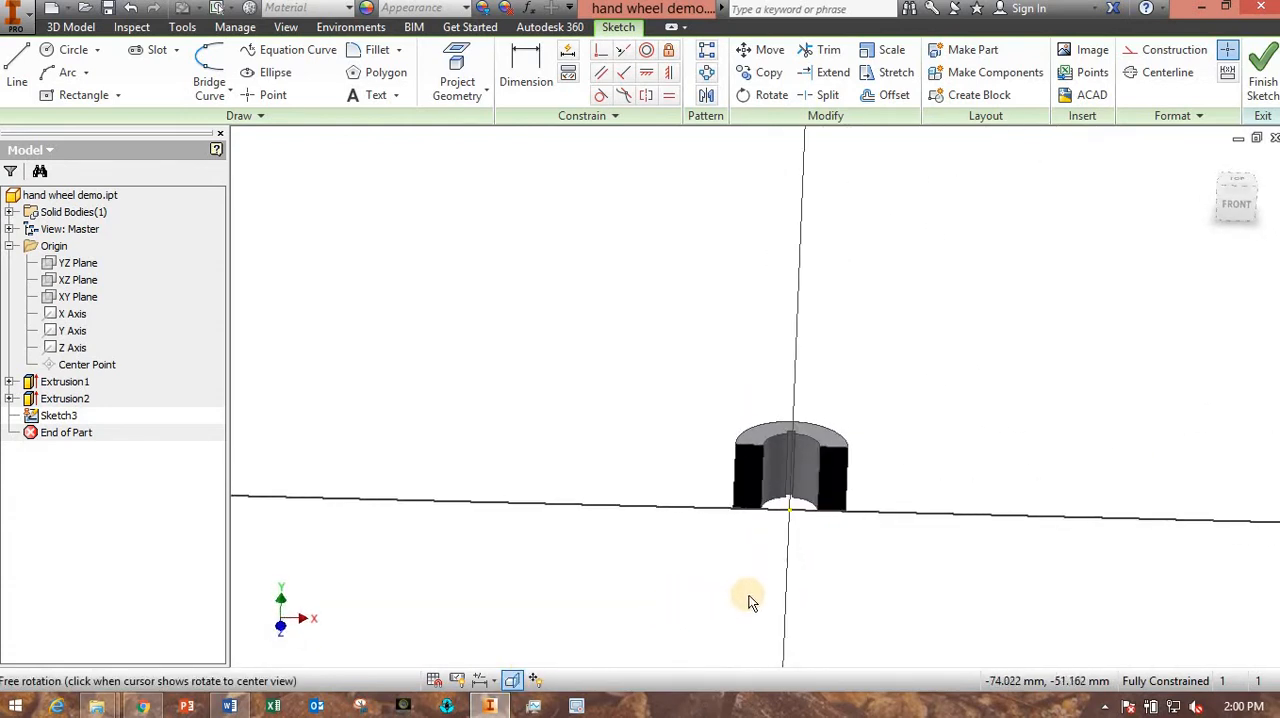
click(1240, 202)
scroll(752, 556, down, 2)
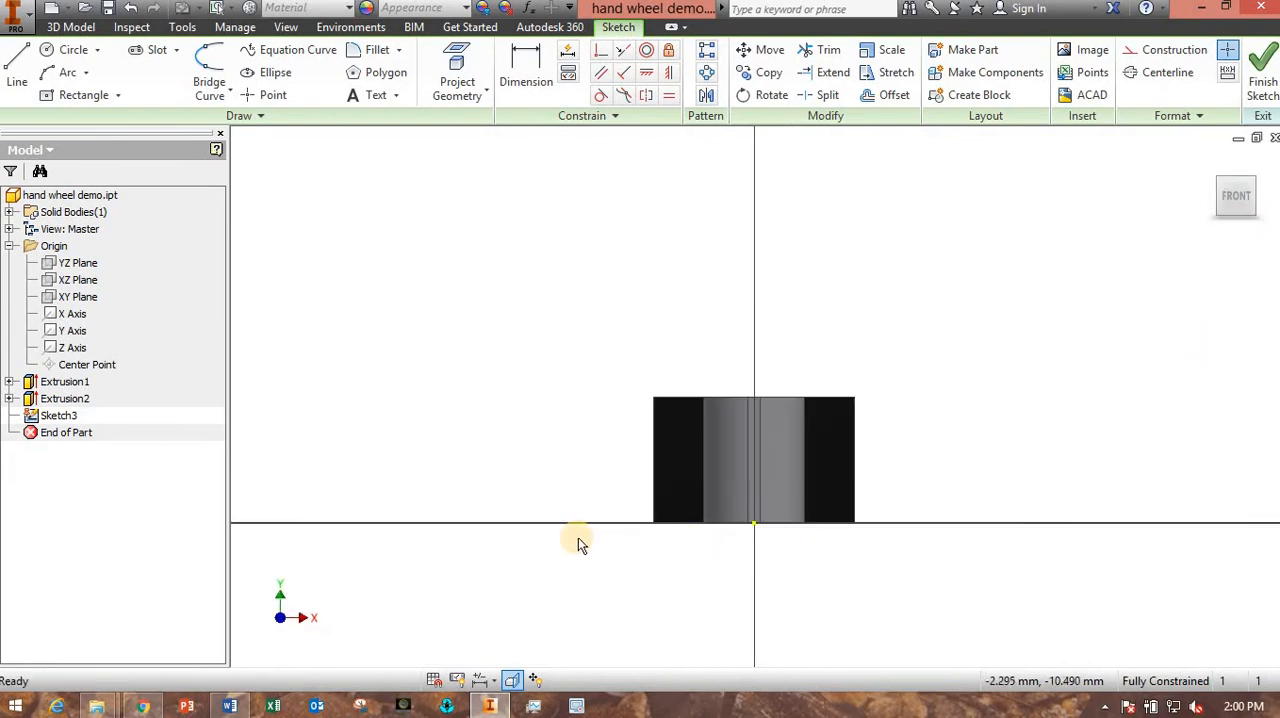
middle_drag(463, 568, 588, 553)
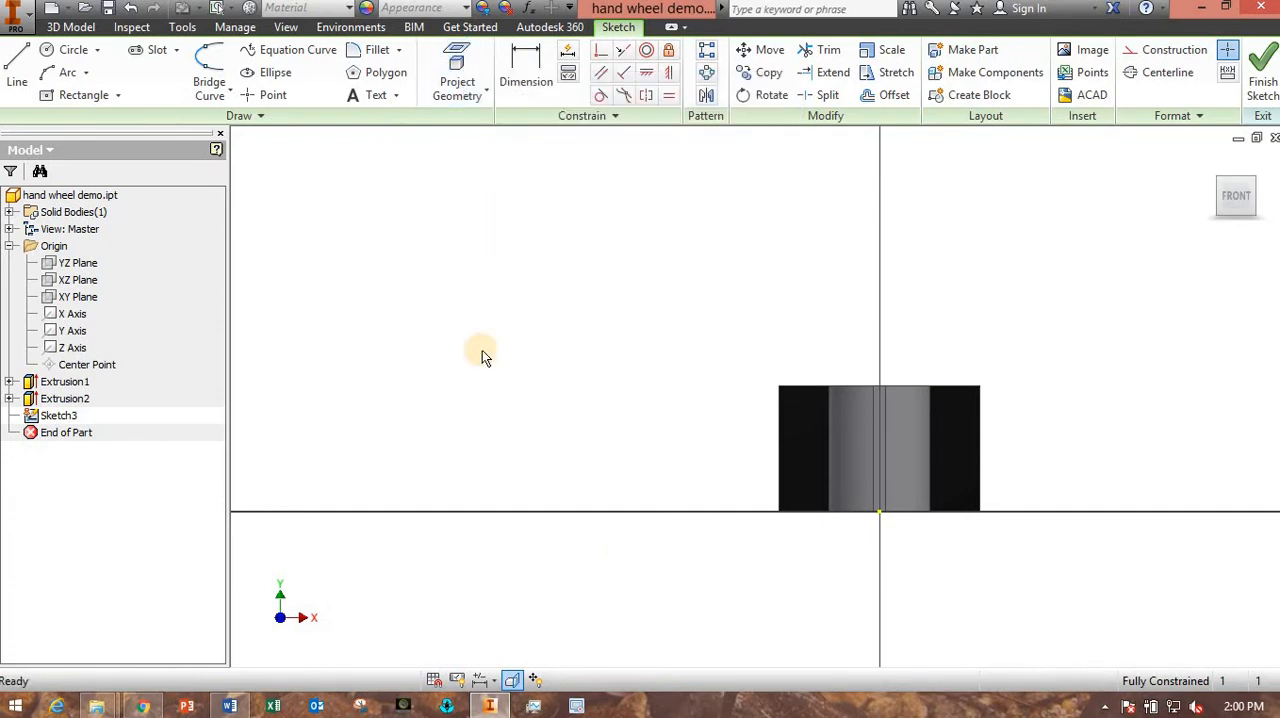
- Review the spoke sweep path drawing in Word once more and return to the sliced hub sketch in Inventor
click(230, 706)
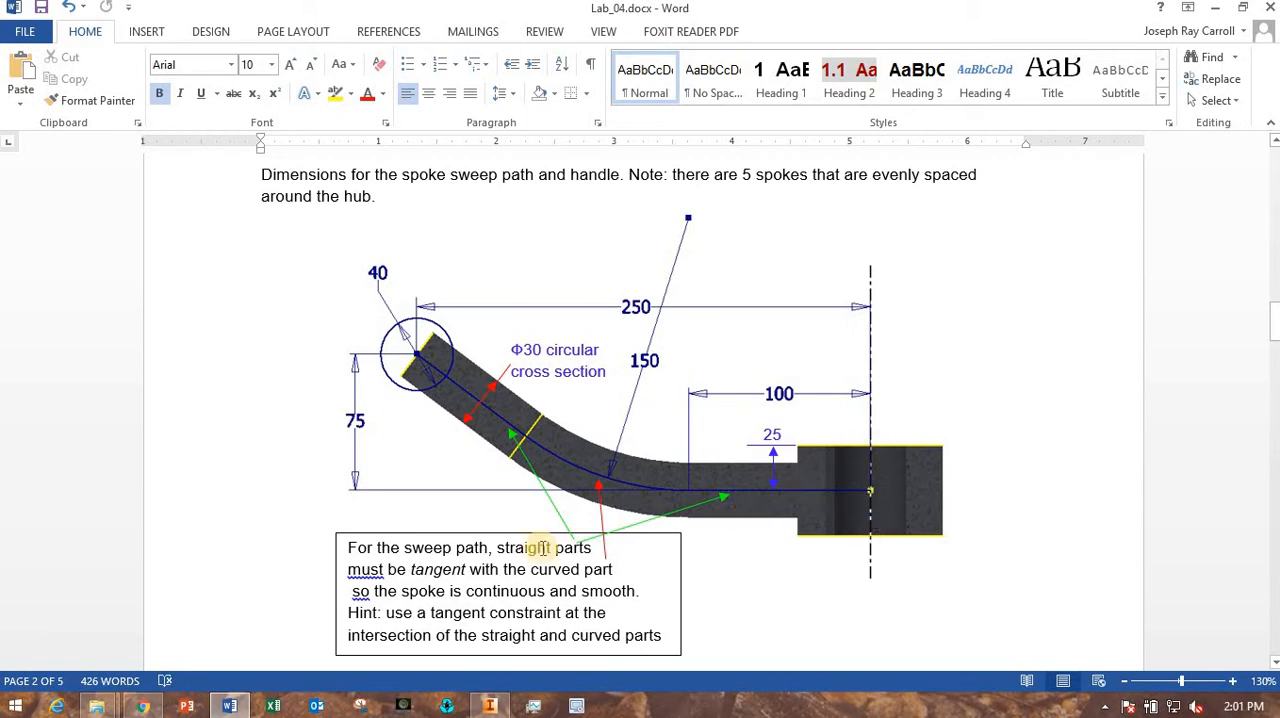
click(490, 705)
drag(698, 621, 596, 613)
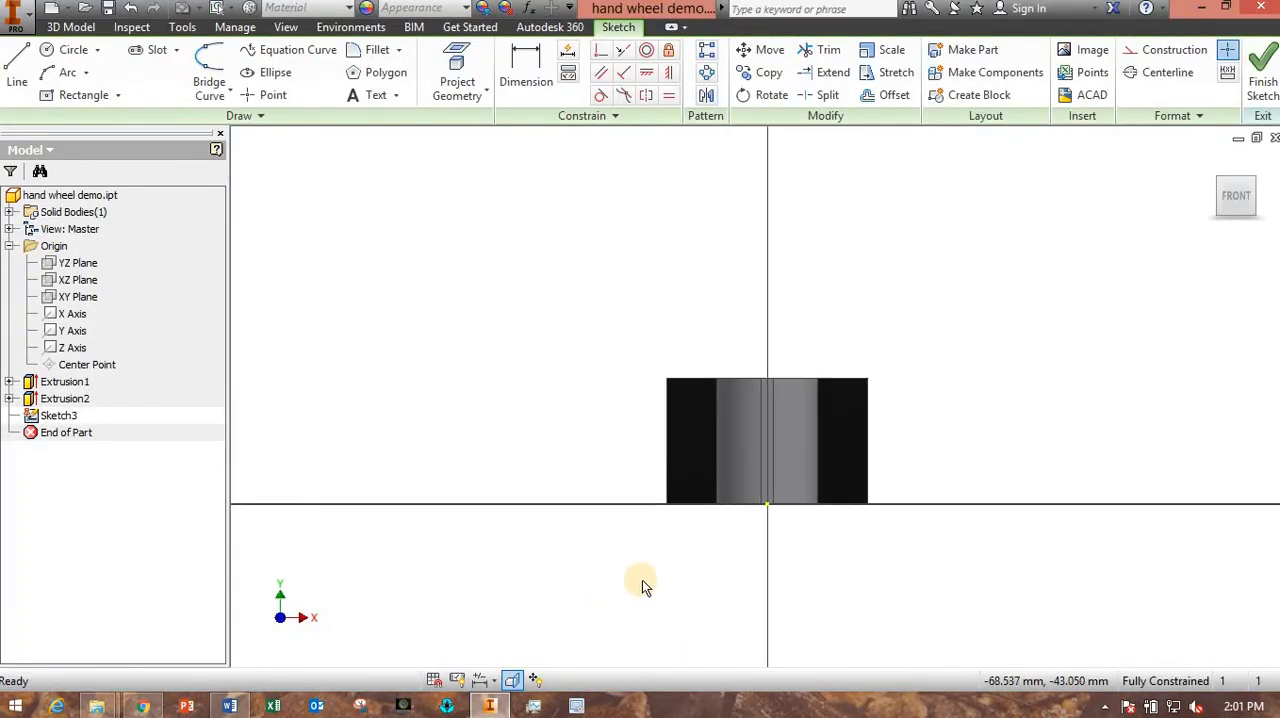
- Project the top and bottom edges of the hub's bore into the sketch
click(453, 64)
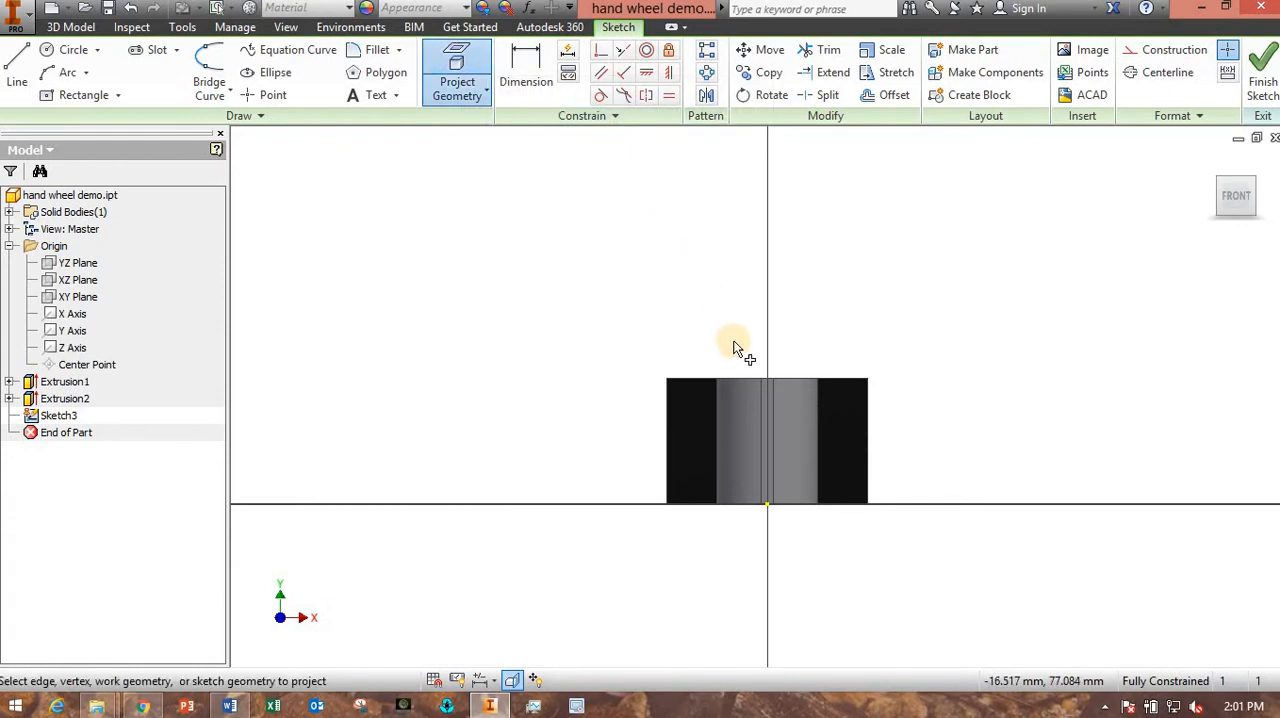
click(751, 452)
click(750, 505)
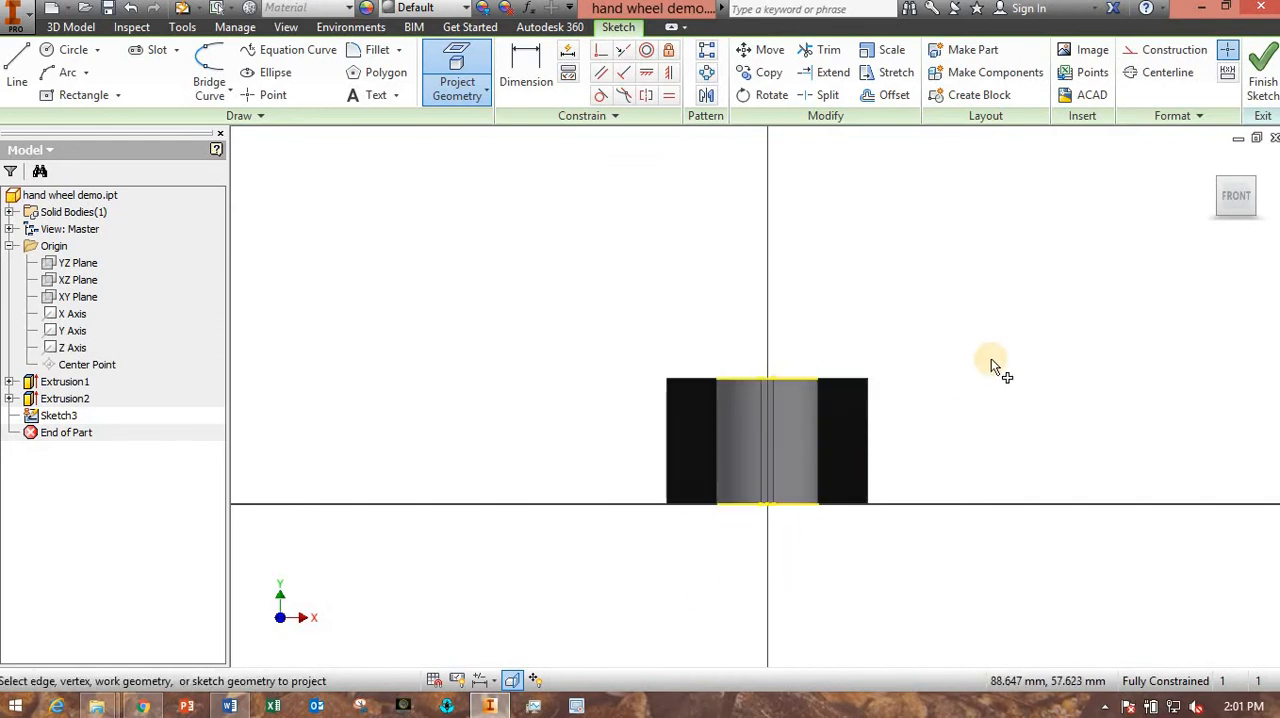
key(Escape)
- Draw a 50 mm vertical construction line from the origin to the hub's projected top edge and turn construction mode off
key(l)
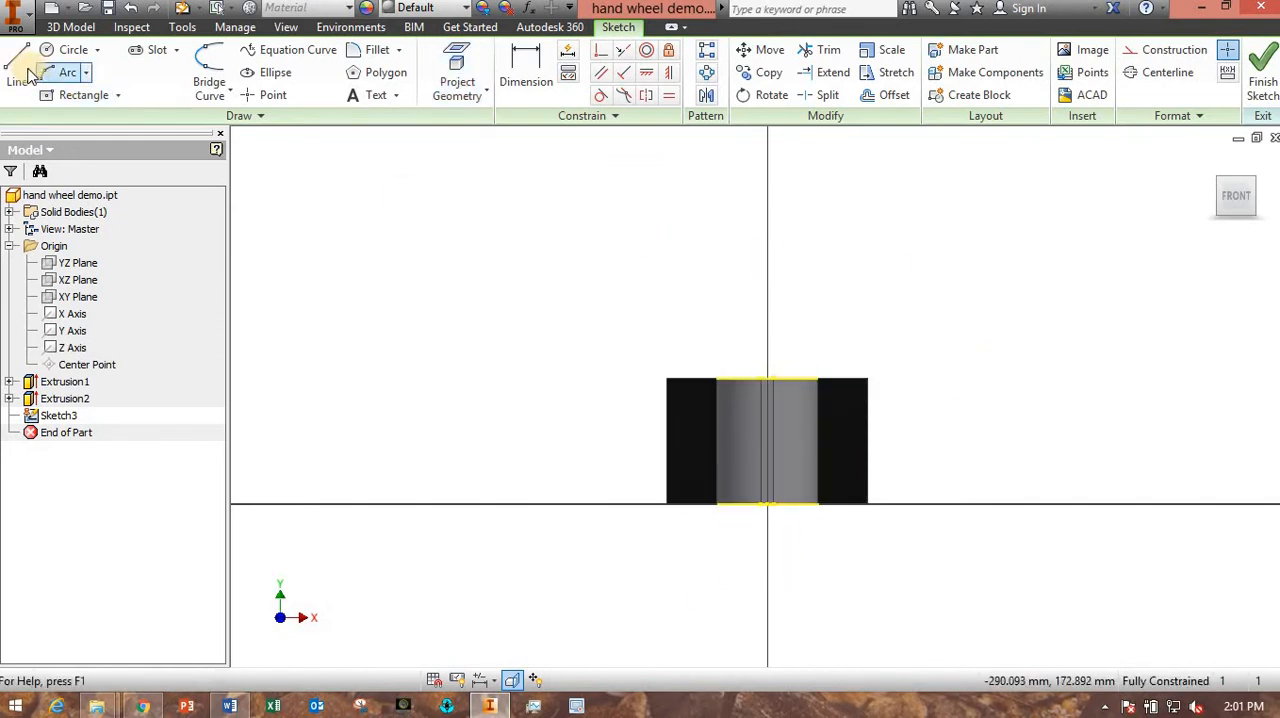
click(1155, 55)
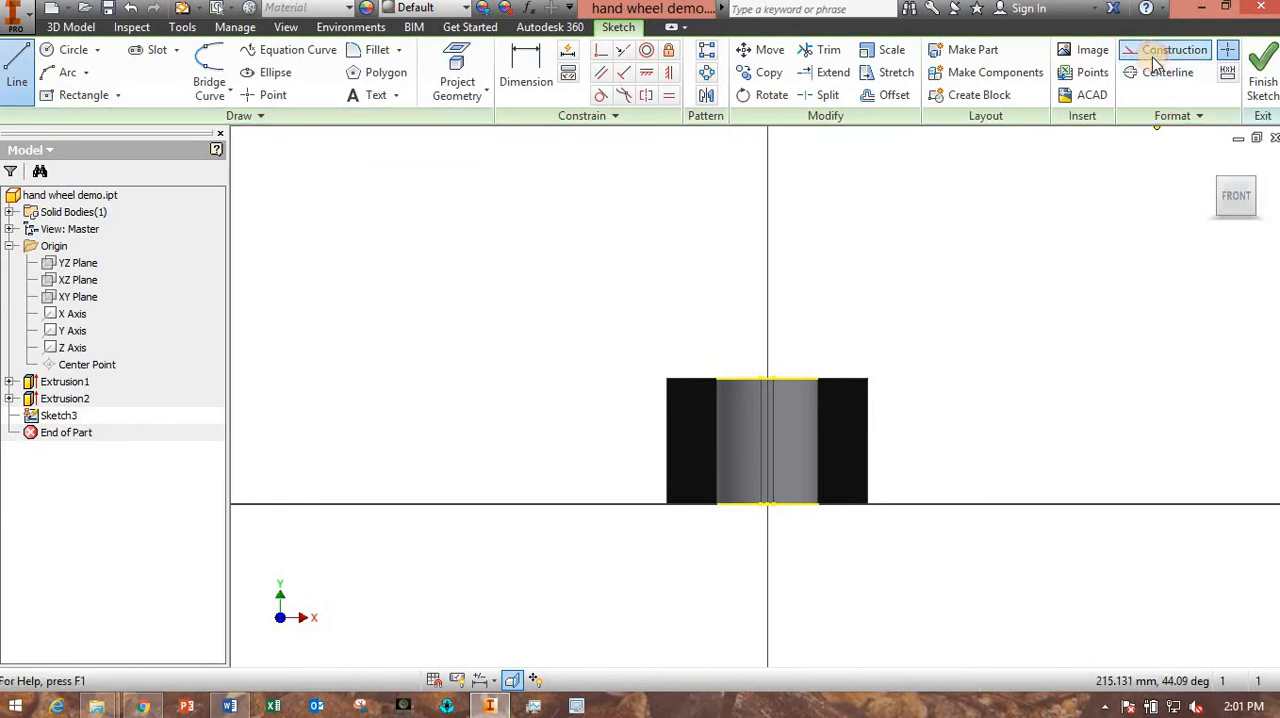
click(767, 503)
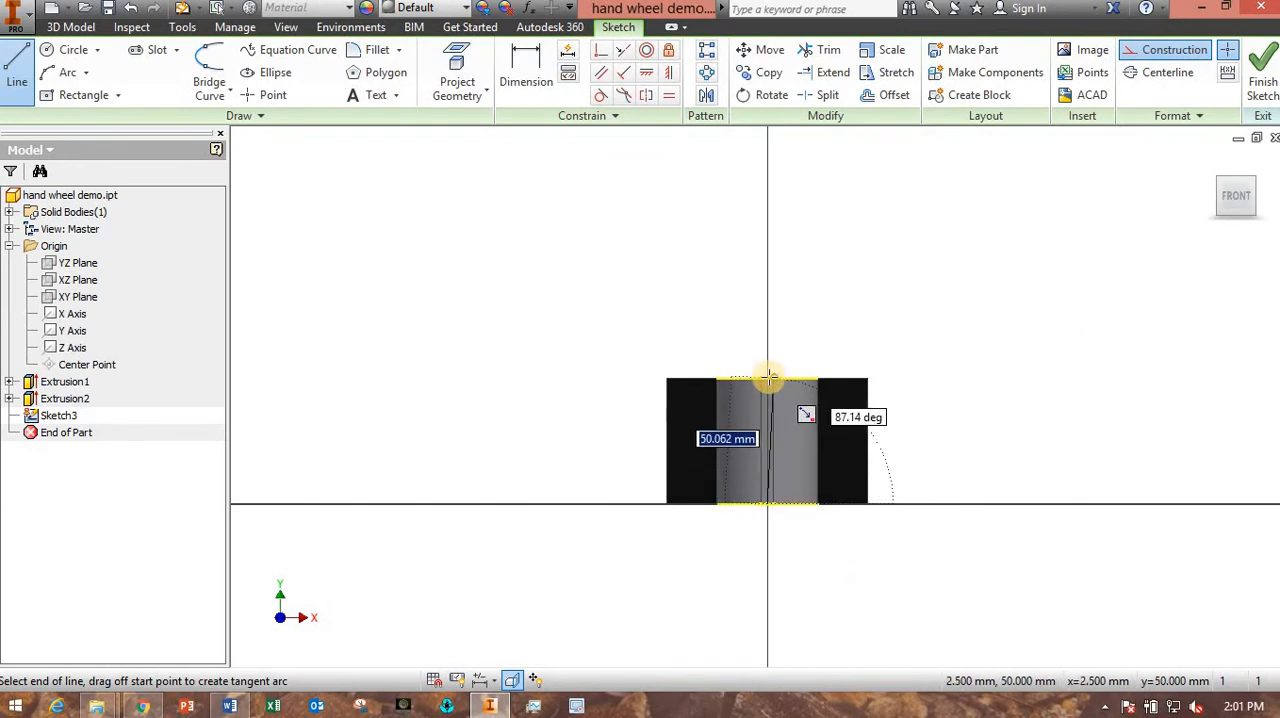
scroll(766, 379, up, 2)
scroll(766, 378, up, 2)
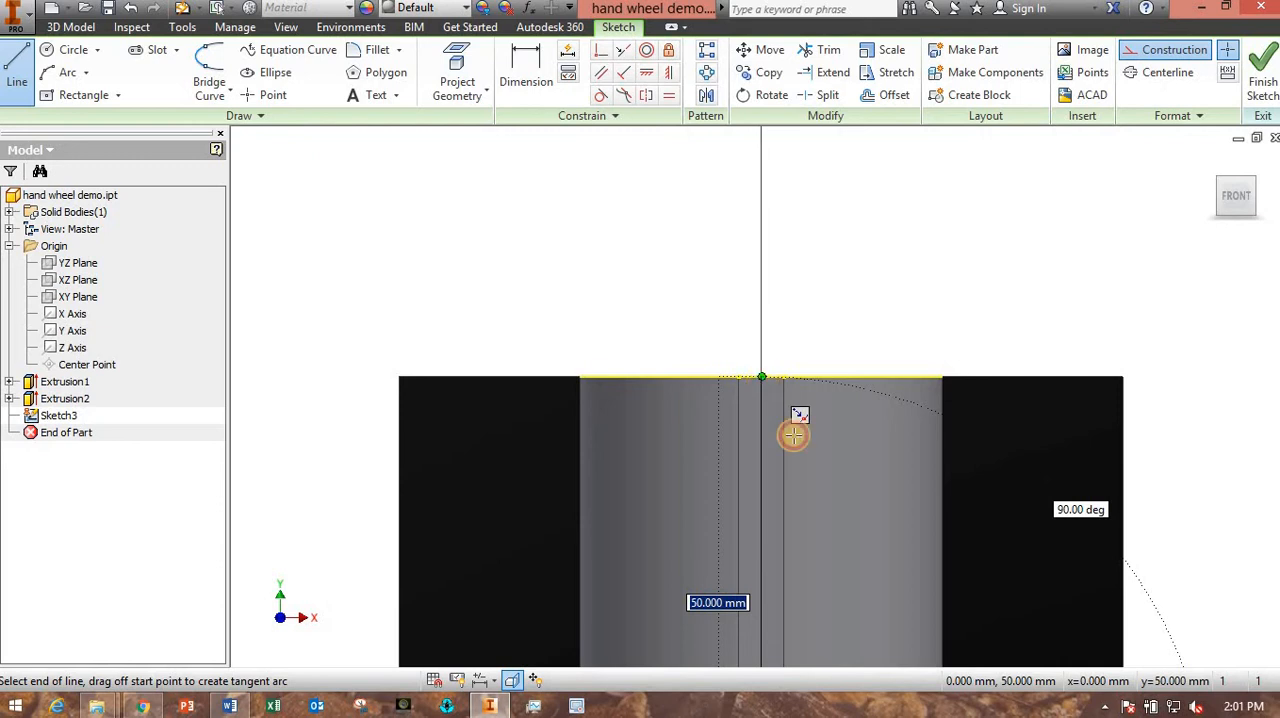
scroll(791, 429, down, 5)
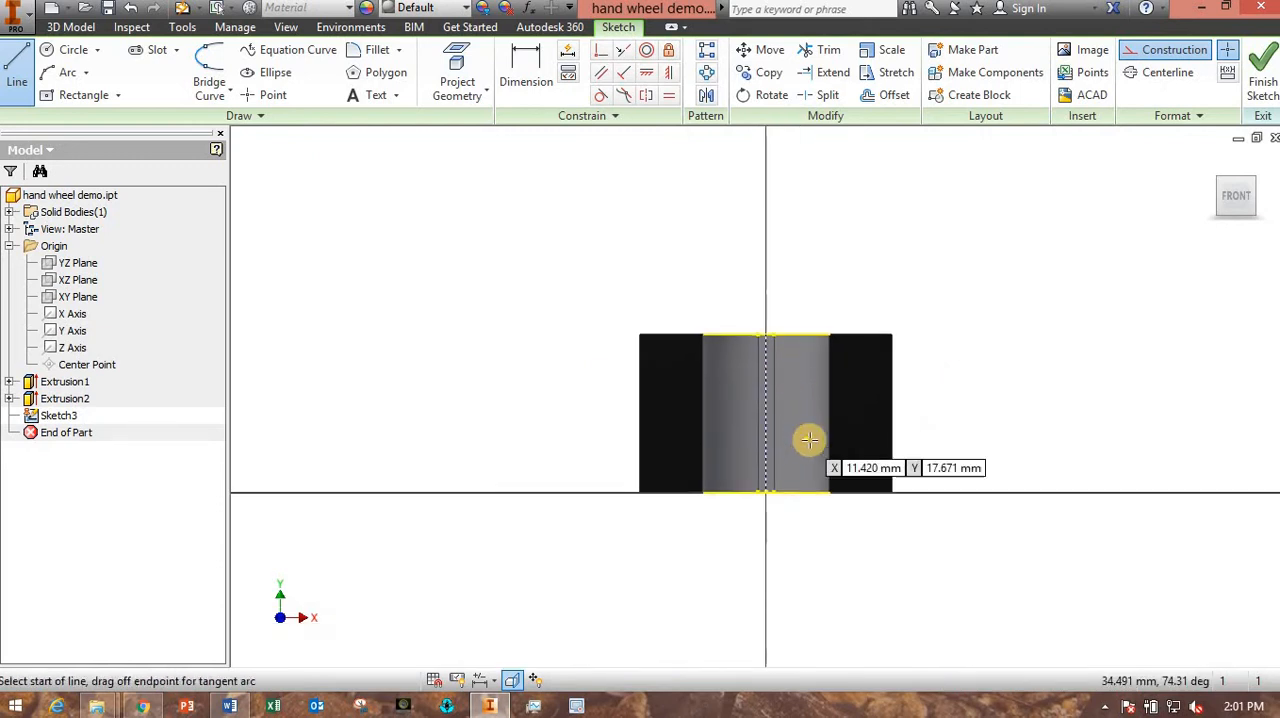
click(1159, 55)
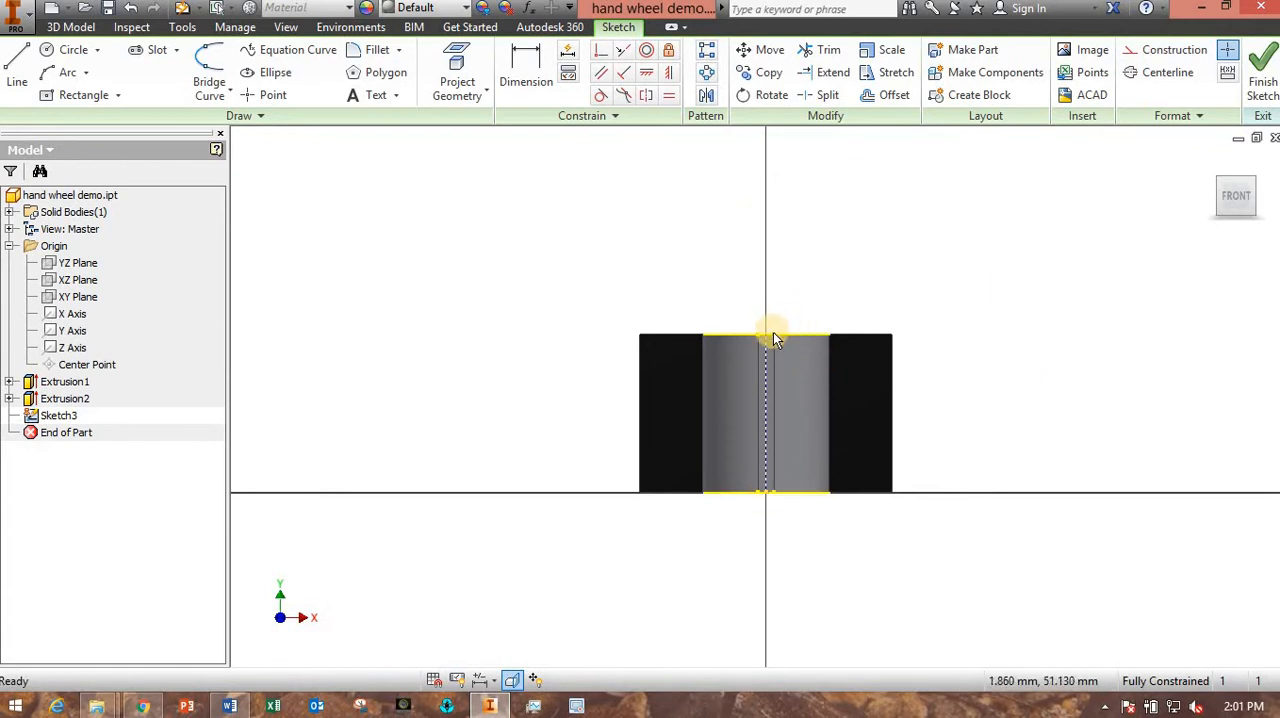
- Undo the vertical construction line and the projected bore edges
click(17, 70)
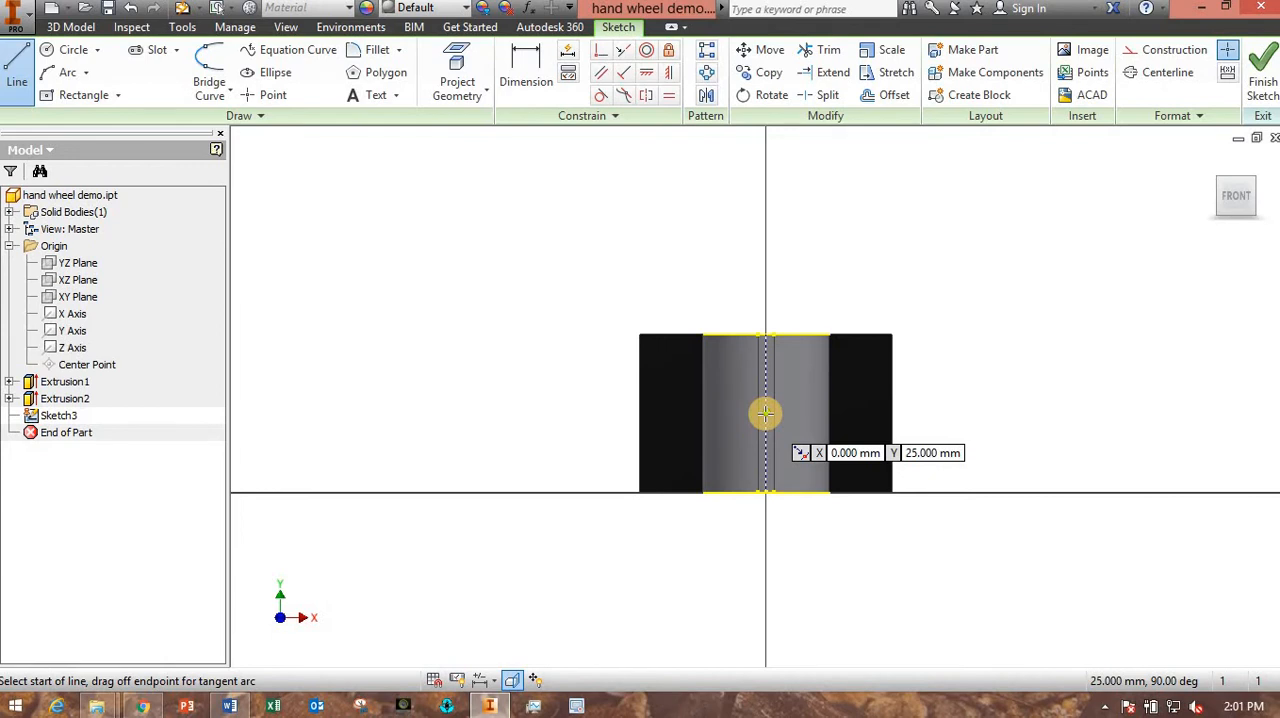
key(Escape)
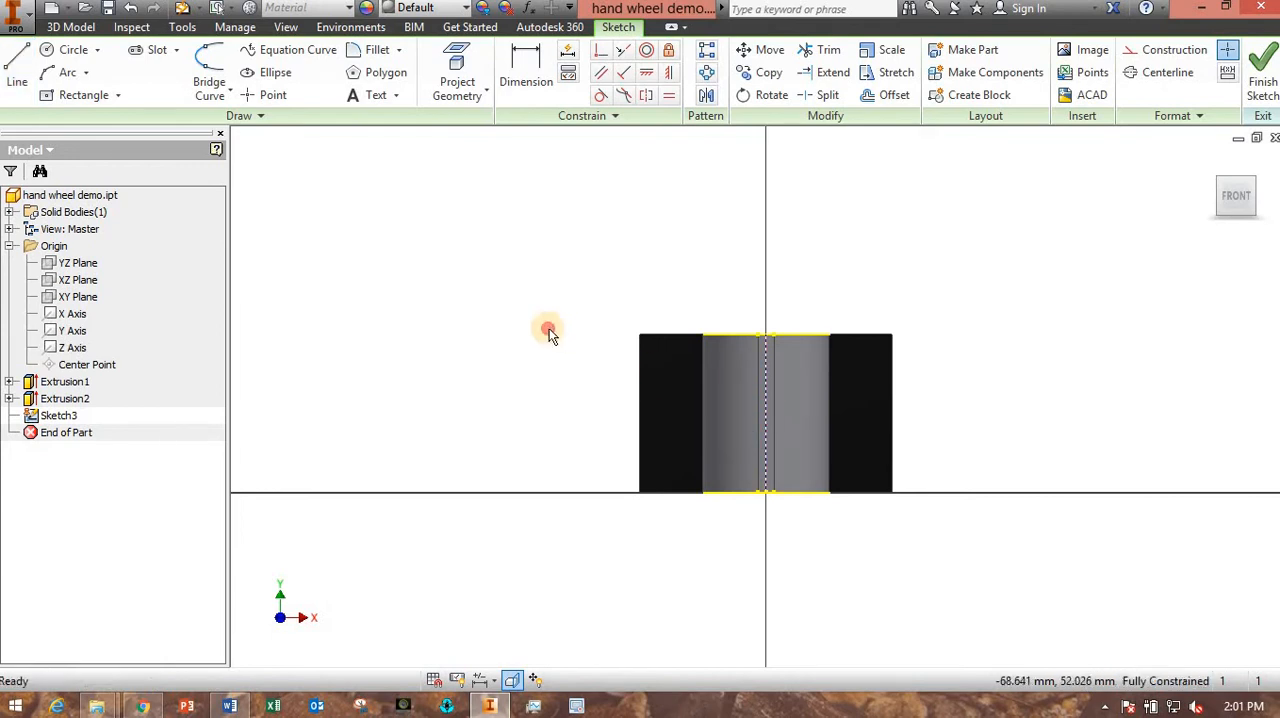
click(131, 9)
click(131, 9)
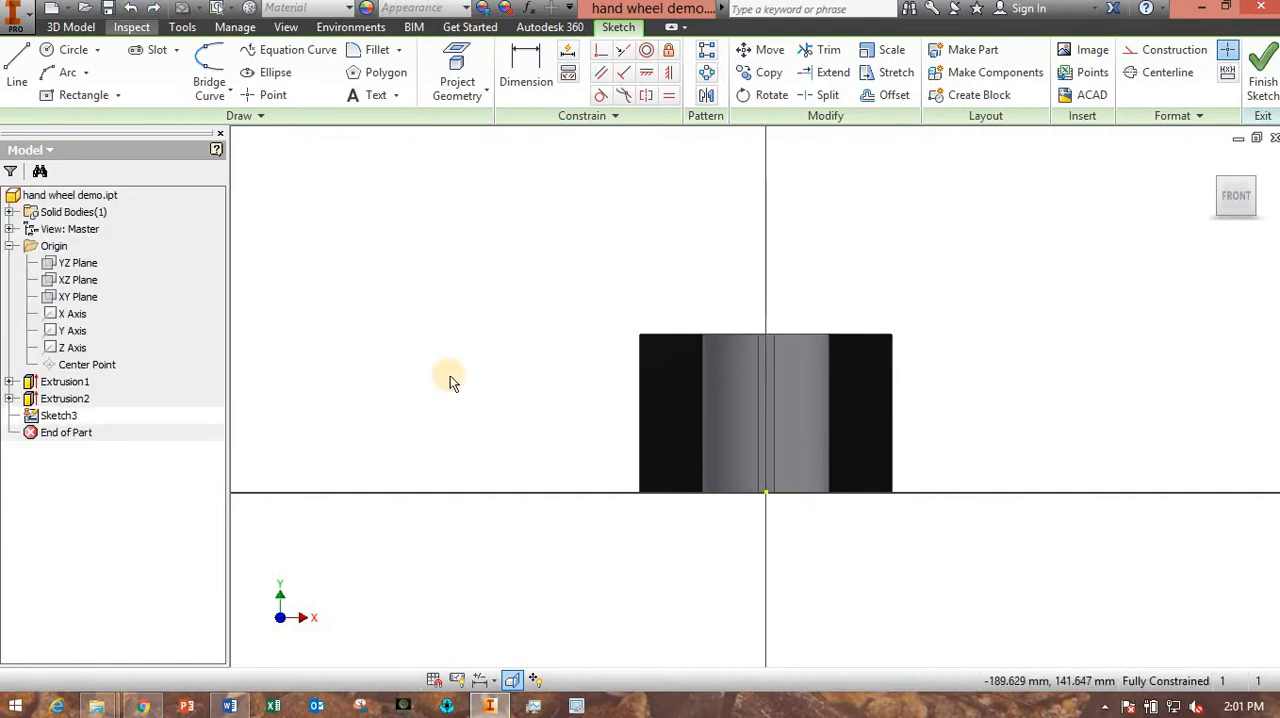
click(18, 72)
click(1160, 50)
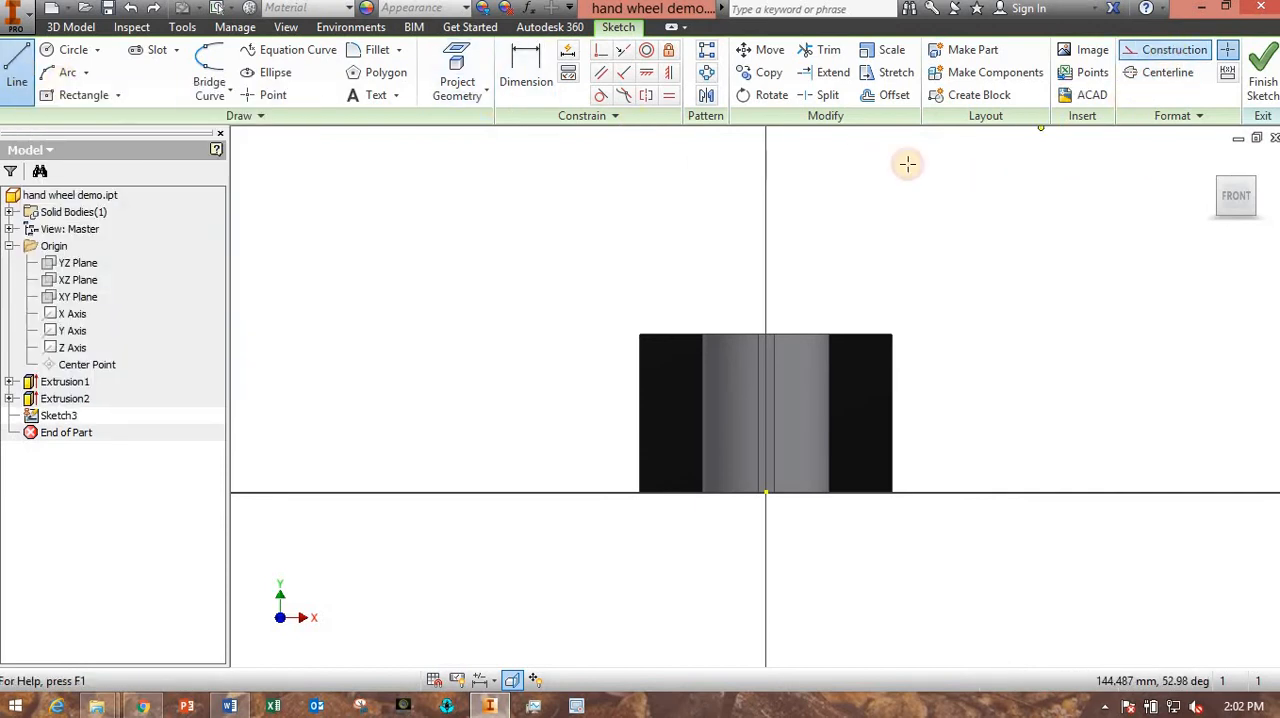
click(766, 492)
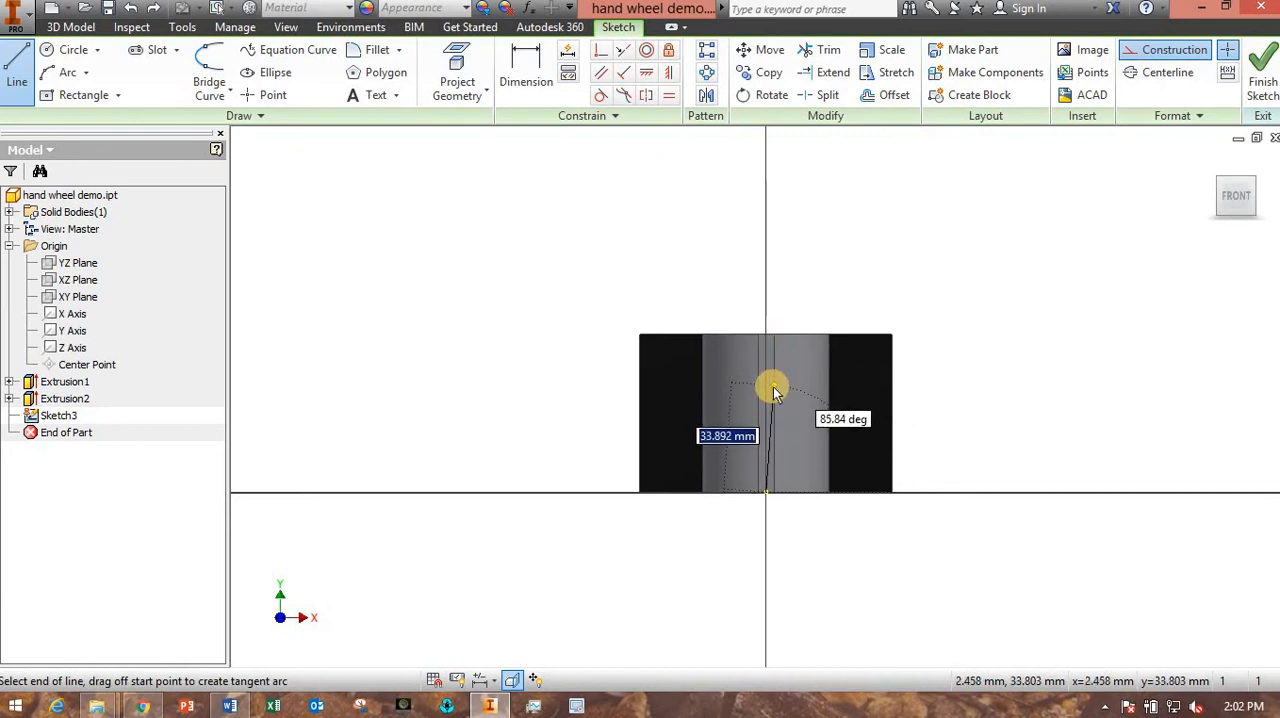
key(Escape)
- Project the circular outer edge of the hub's top face into the sketch as a reference
shift+middle_drag(700, 415, 724, 438)
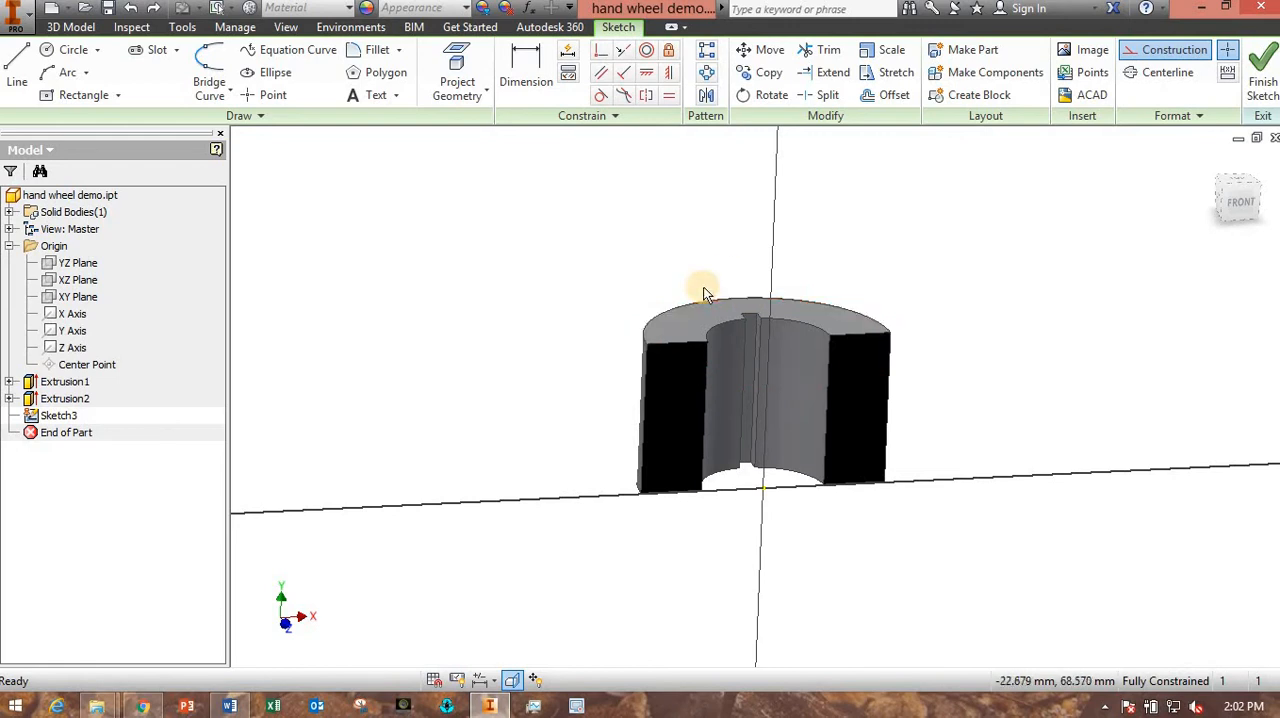
click(457, 63)
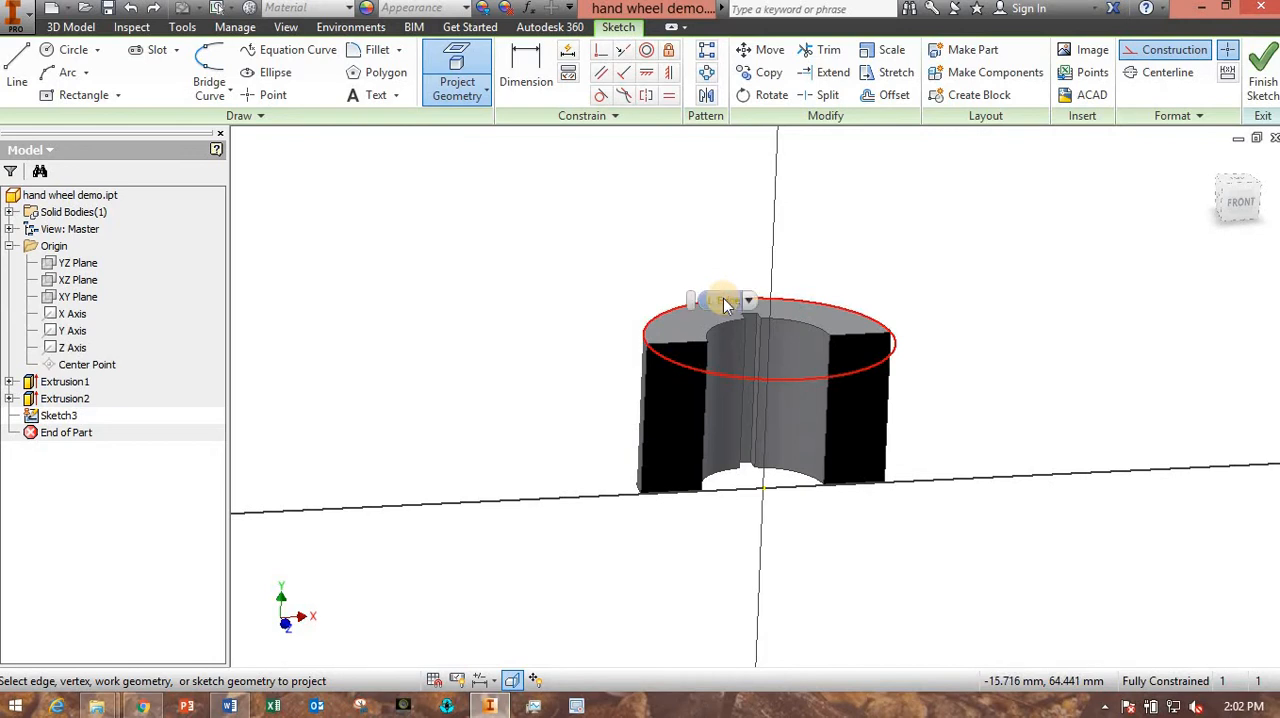
click(724, 303)
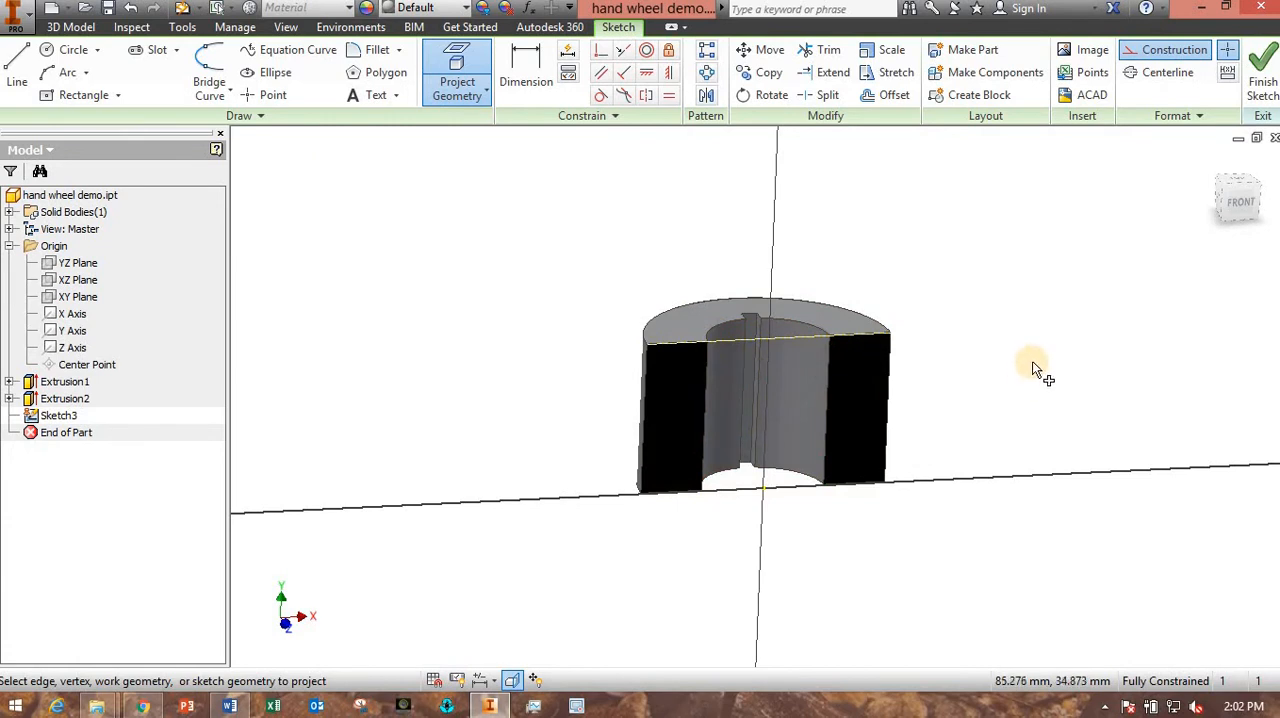
click(1238, 203)
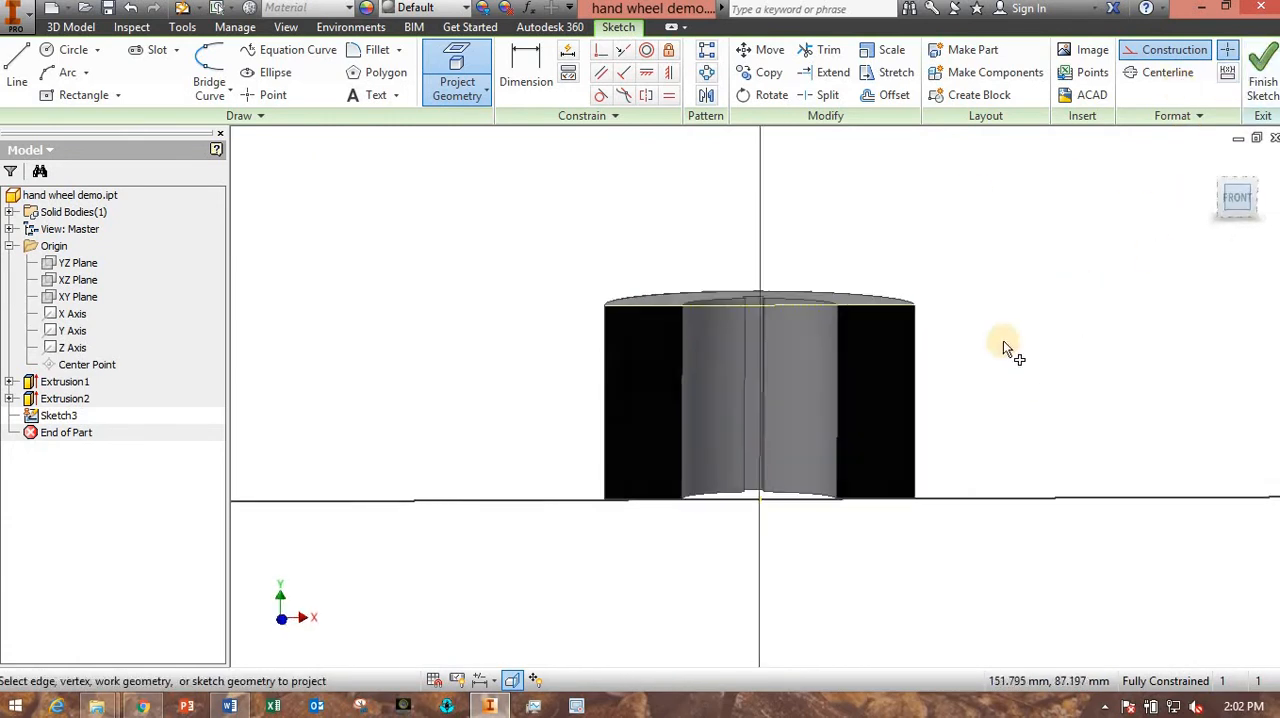
- Draw a 50 mm vertical construction line from the origin up to the midpoint of the projected top edge
click(18, 78)
click(757, 503)
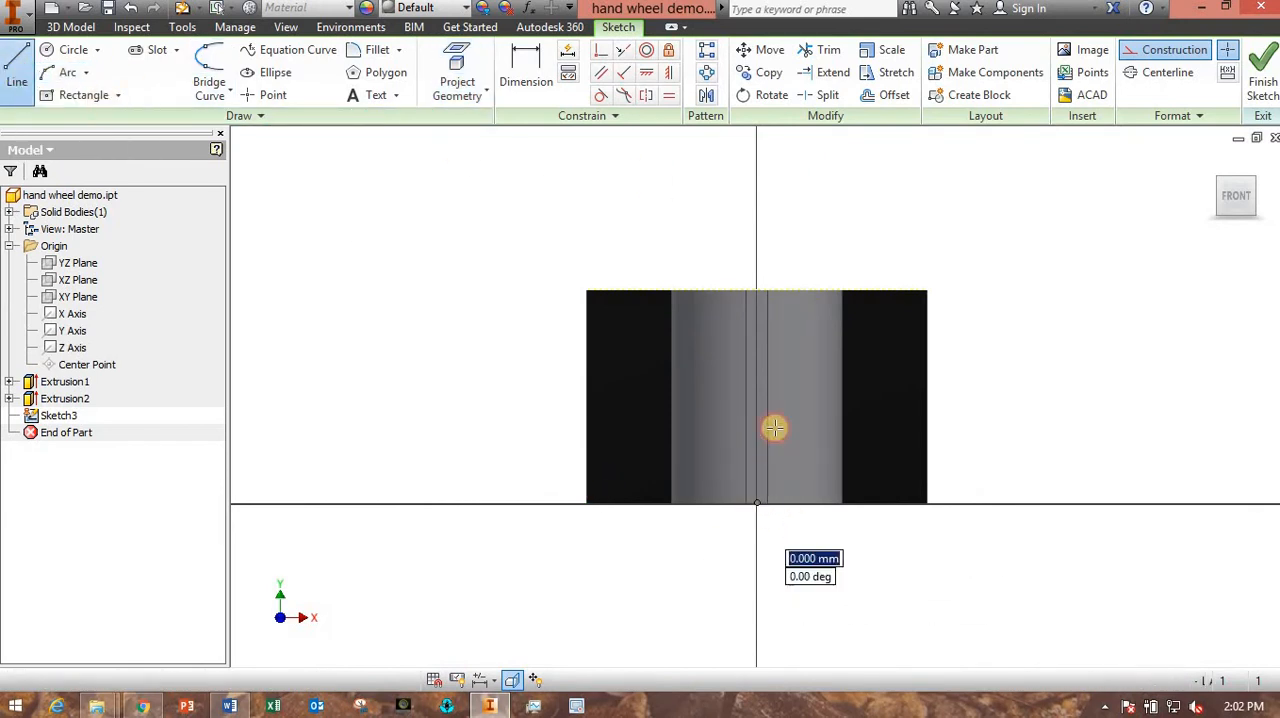
double_click(757, 290)
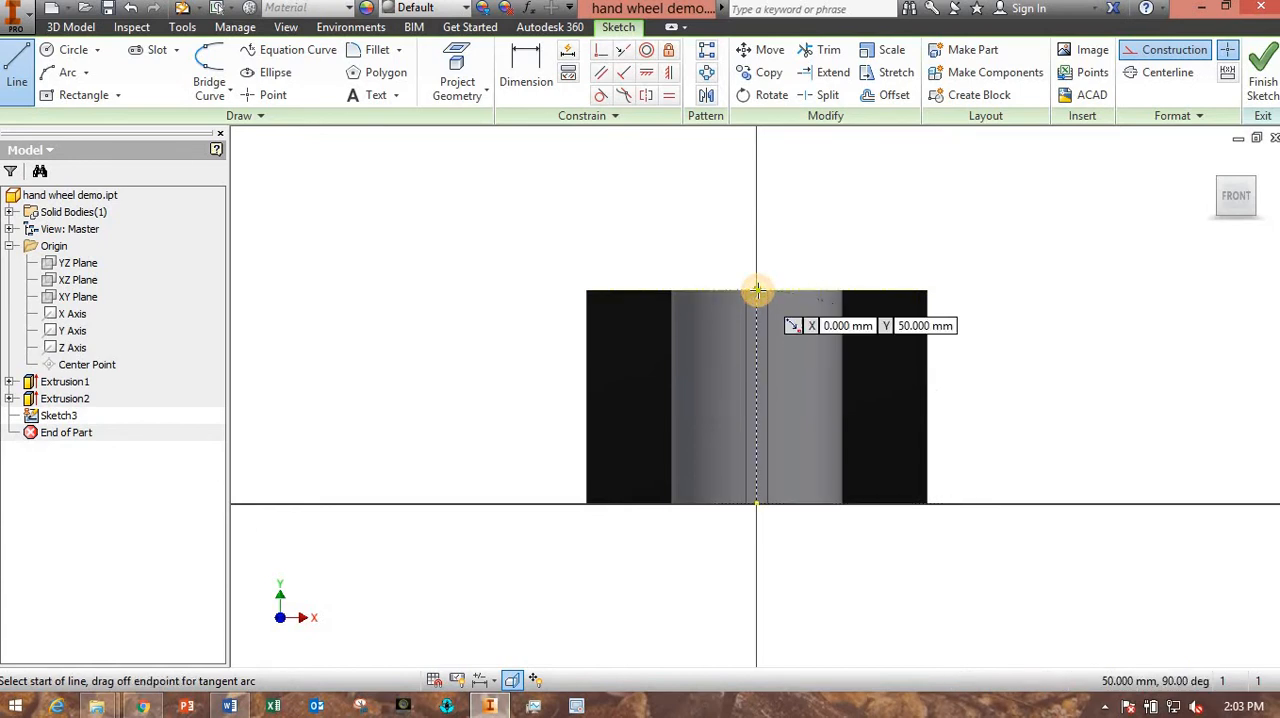
key(Escape)
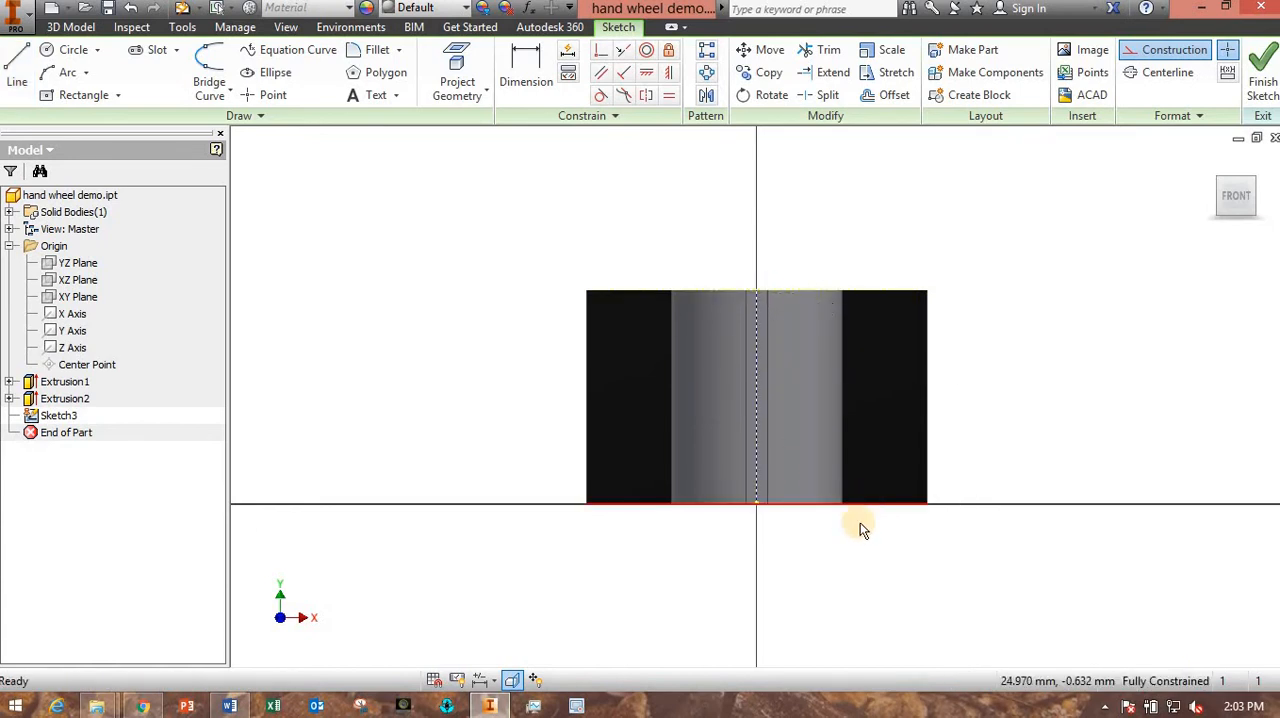
- With construction mode off, draw a horizontal line about 109 mm long from the construction line's midpoint out past the hub in negative X
scroll(858, 545, down, 2)
mouse_move(855, 569)
middle_down()
mouse_move(889, 509)
mouse_move(874, 548)
middle_up()
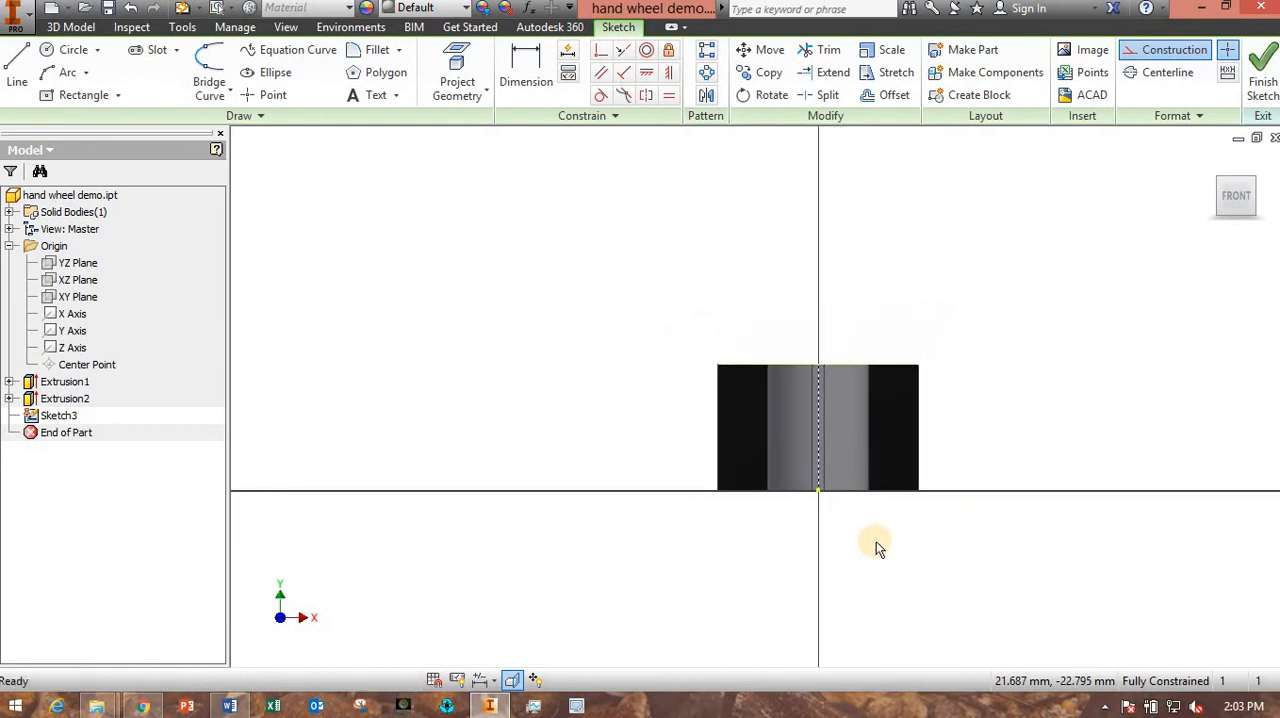
click(1163, 50)
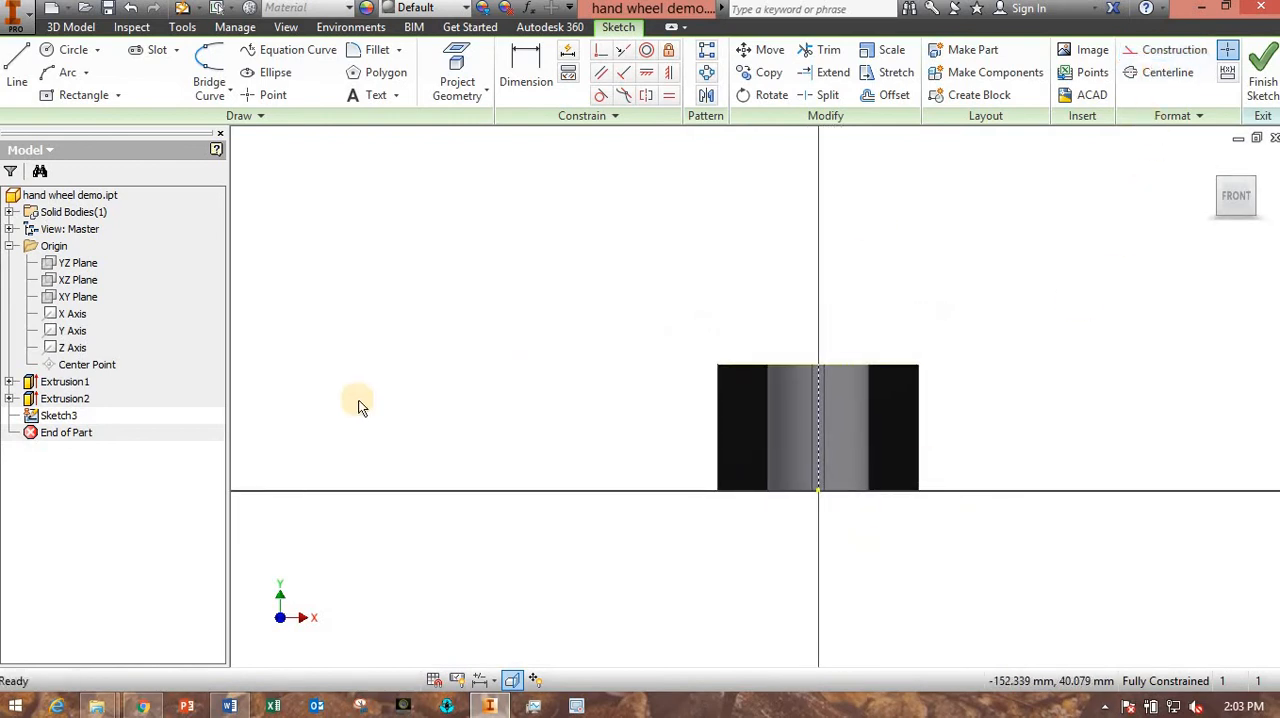
click(17, 68)
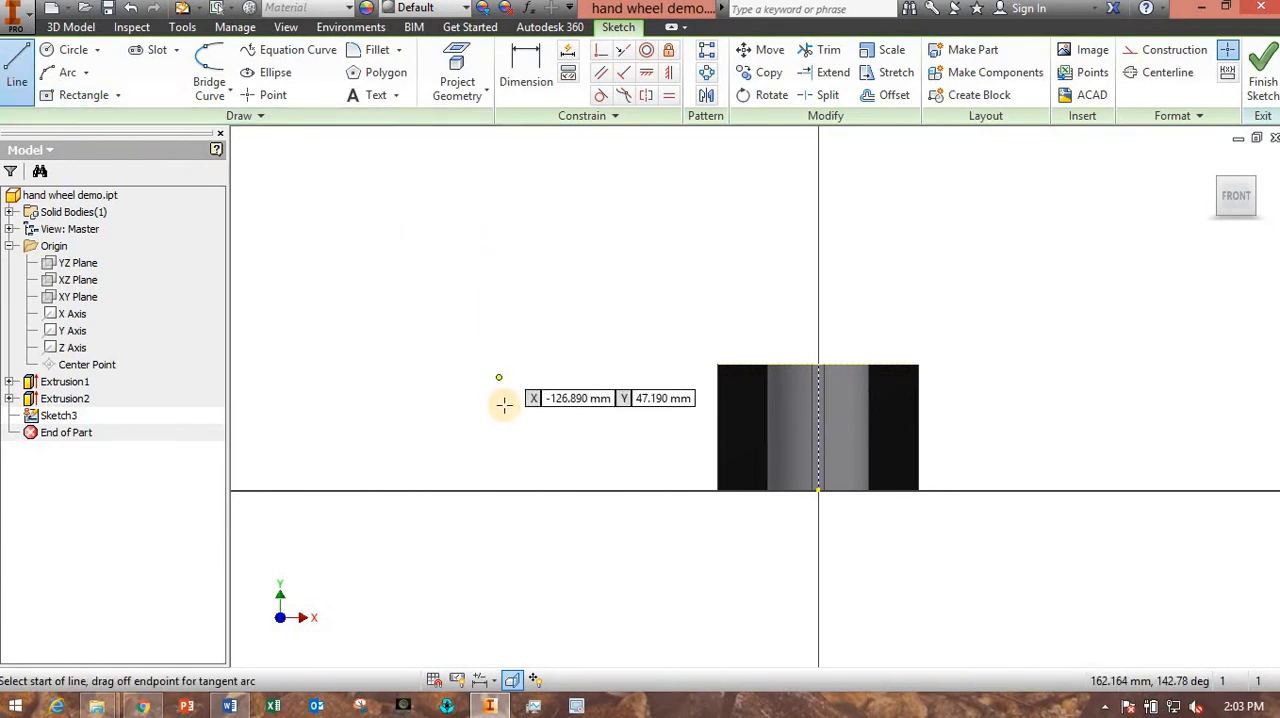
click(819, 427)
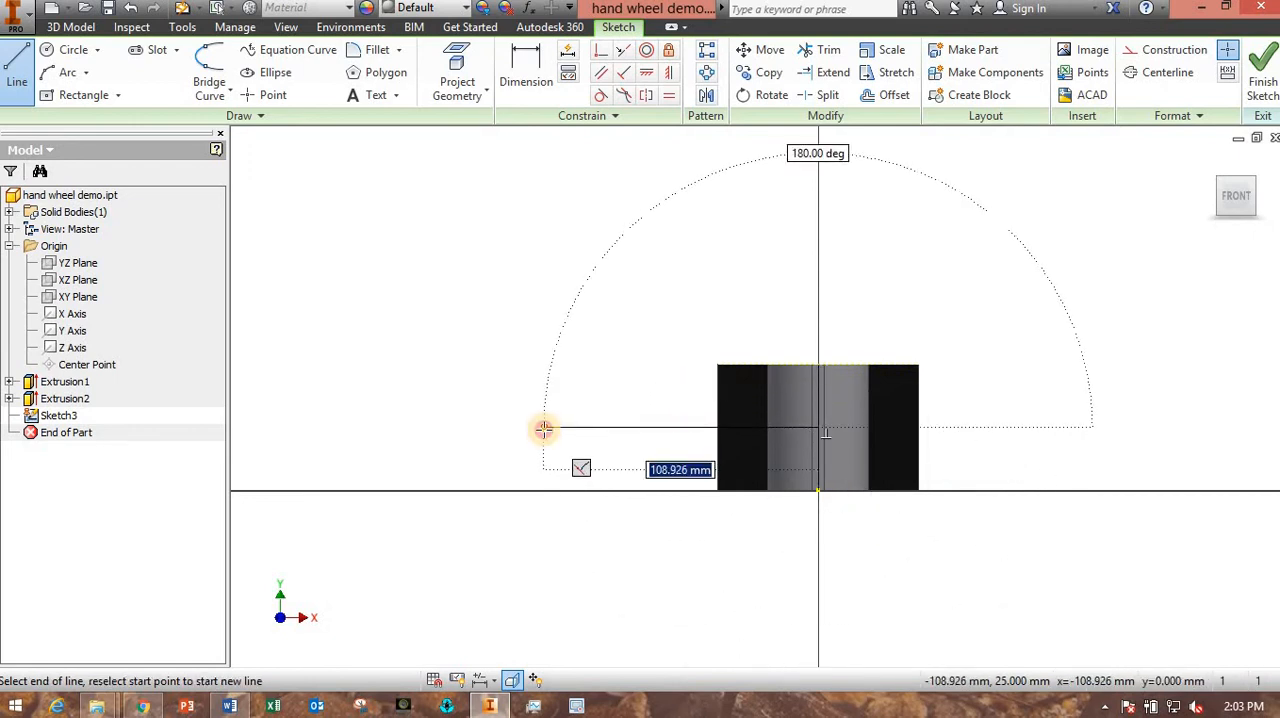
click(543, 428)
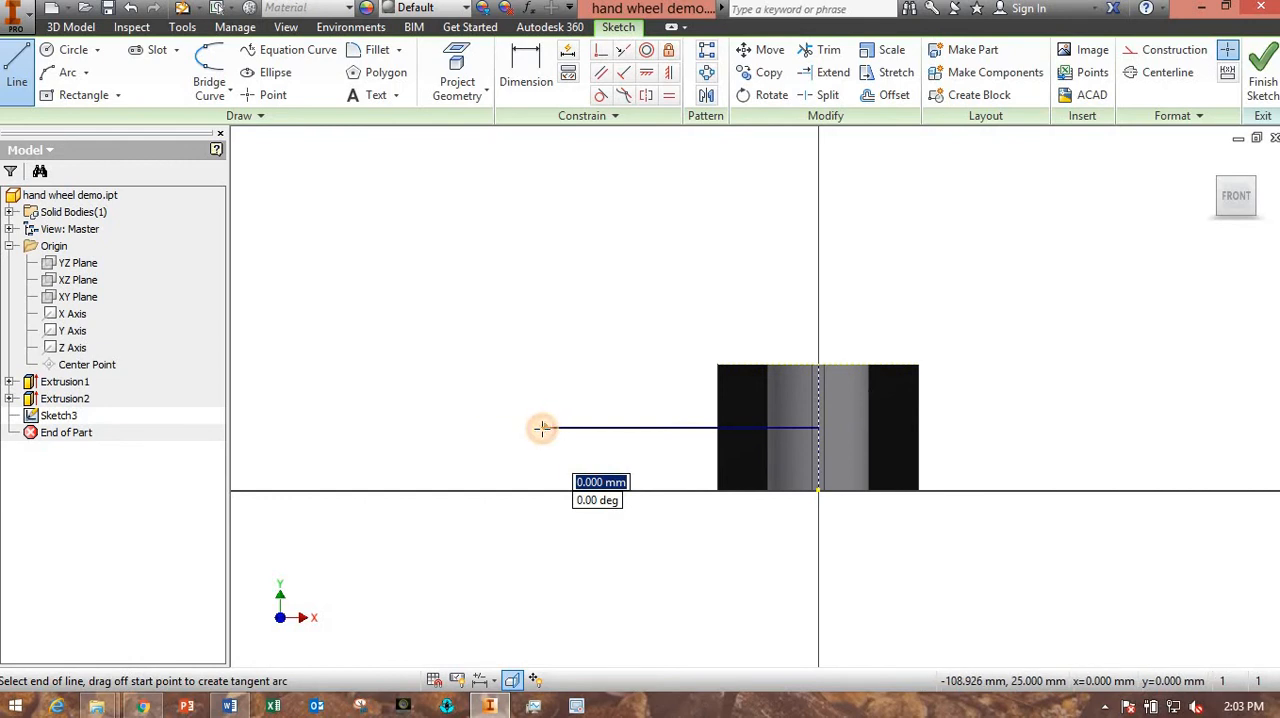
- Continue the path with a tangent arc of about 120 mm radius curving upward and a tangent angled line about 62 mm long
drag(538, 428, 382, 379)
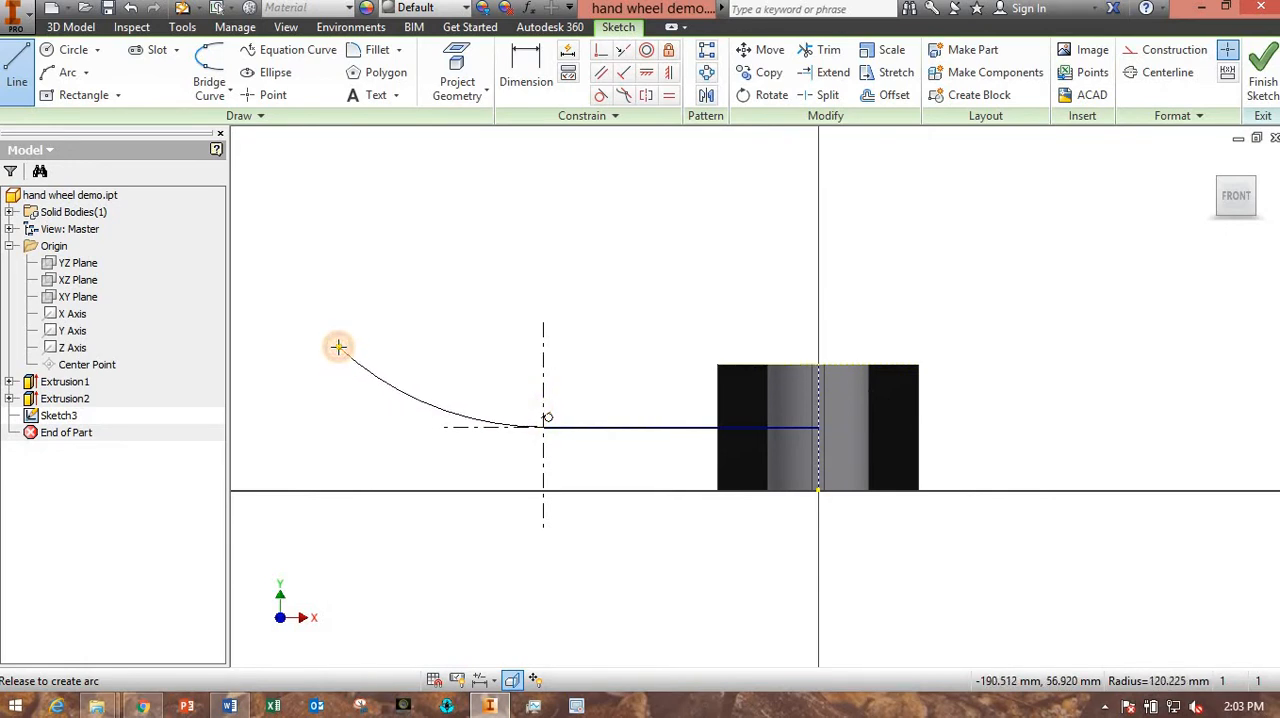
drag(338, 347, 338, 347)
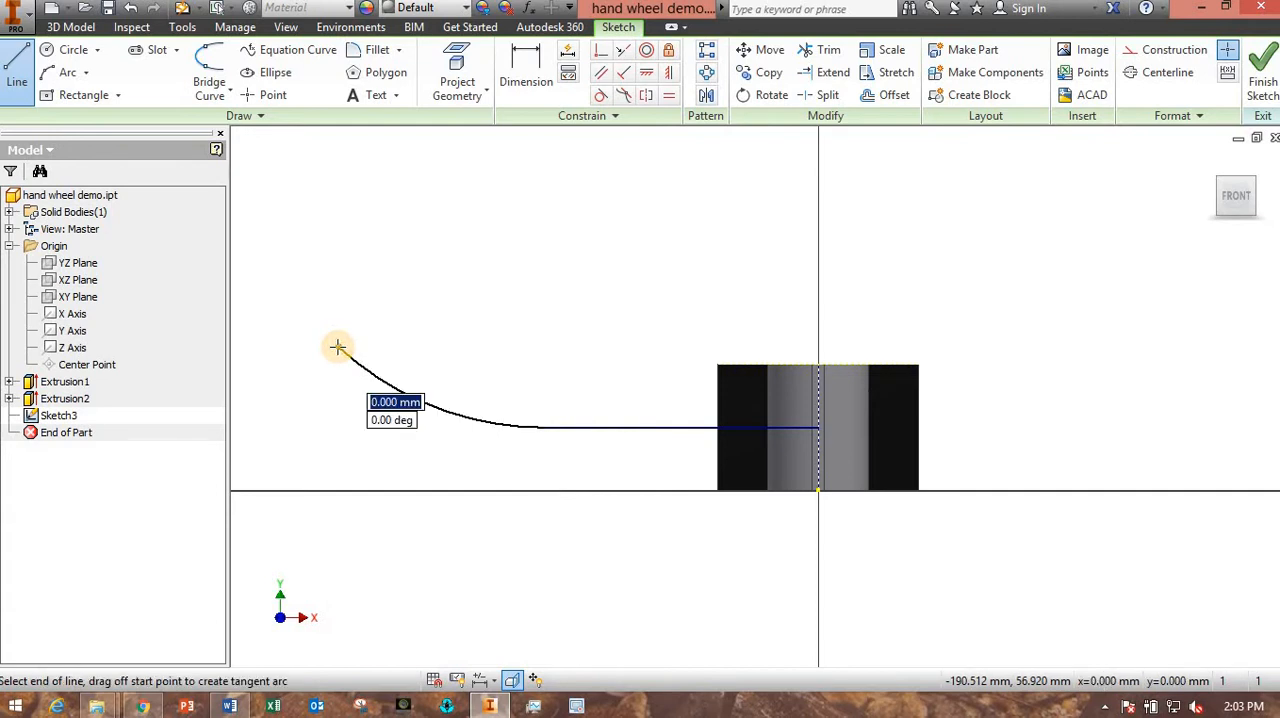
middle_drag(338, 347, 491, 377)
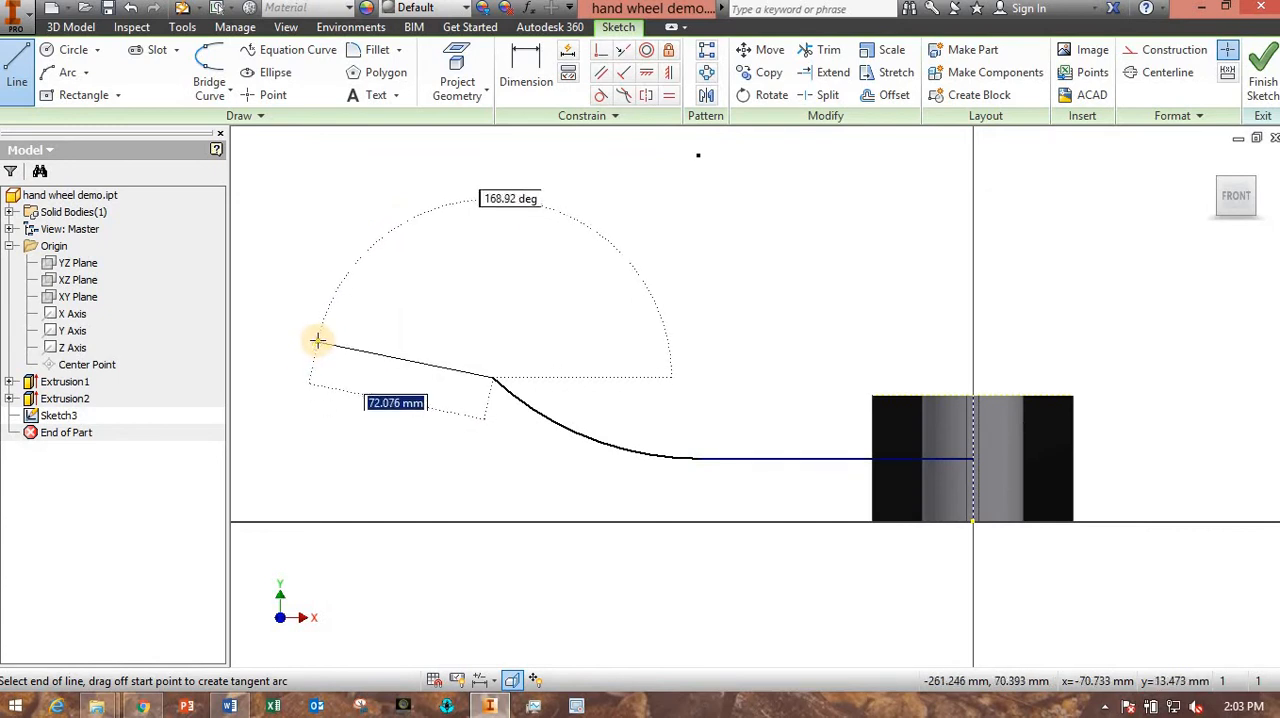
click(375, 272)
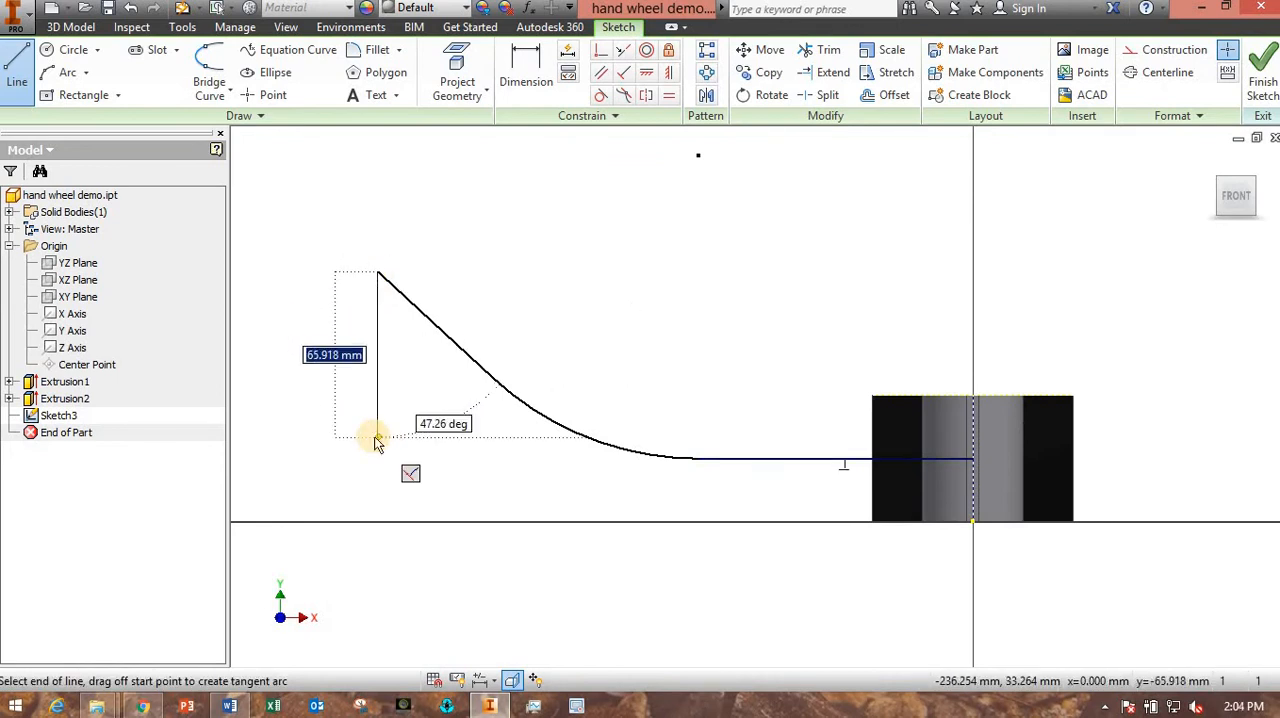
key(Escape)
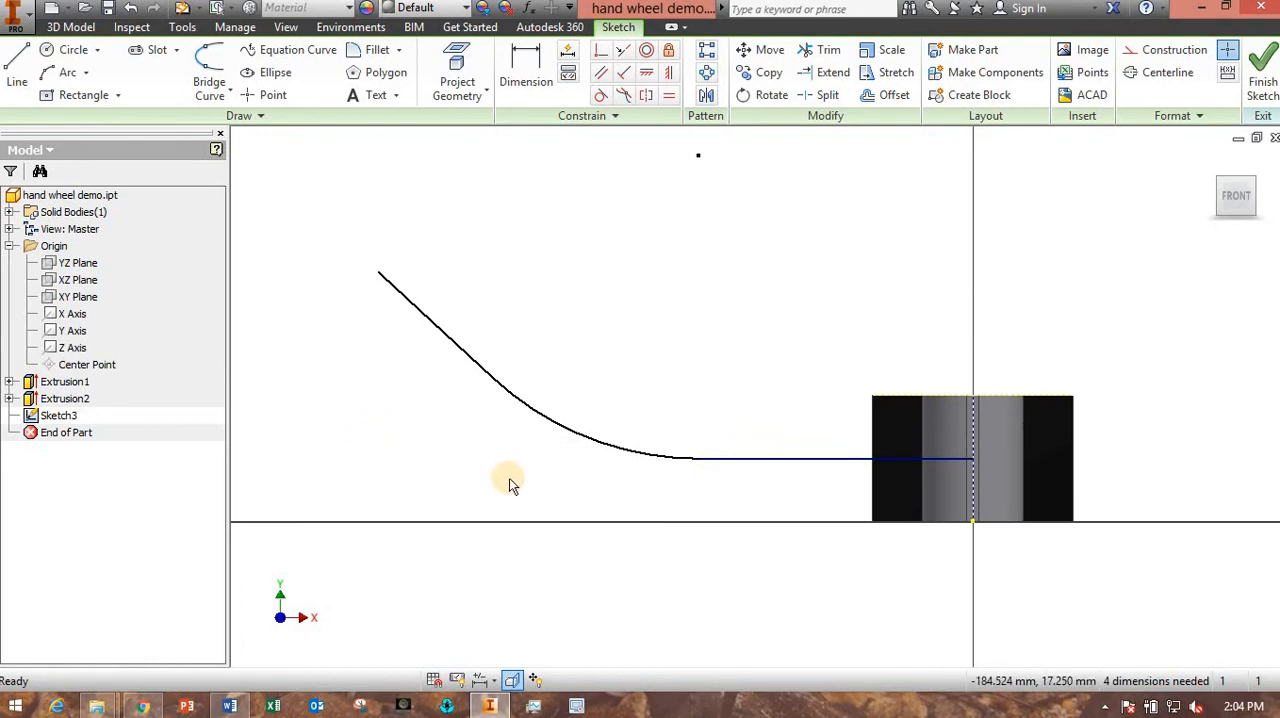
- Replace the tangent arc with a three-point arc of about 53 mm radius joining the ends of the angled and horizontal lines
click(558, 422)
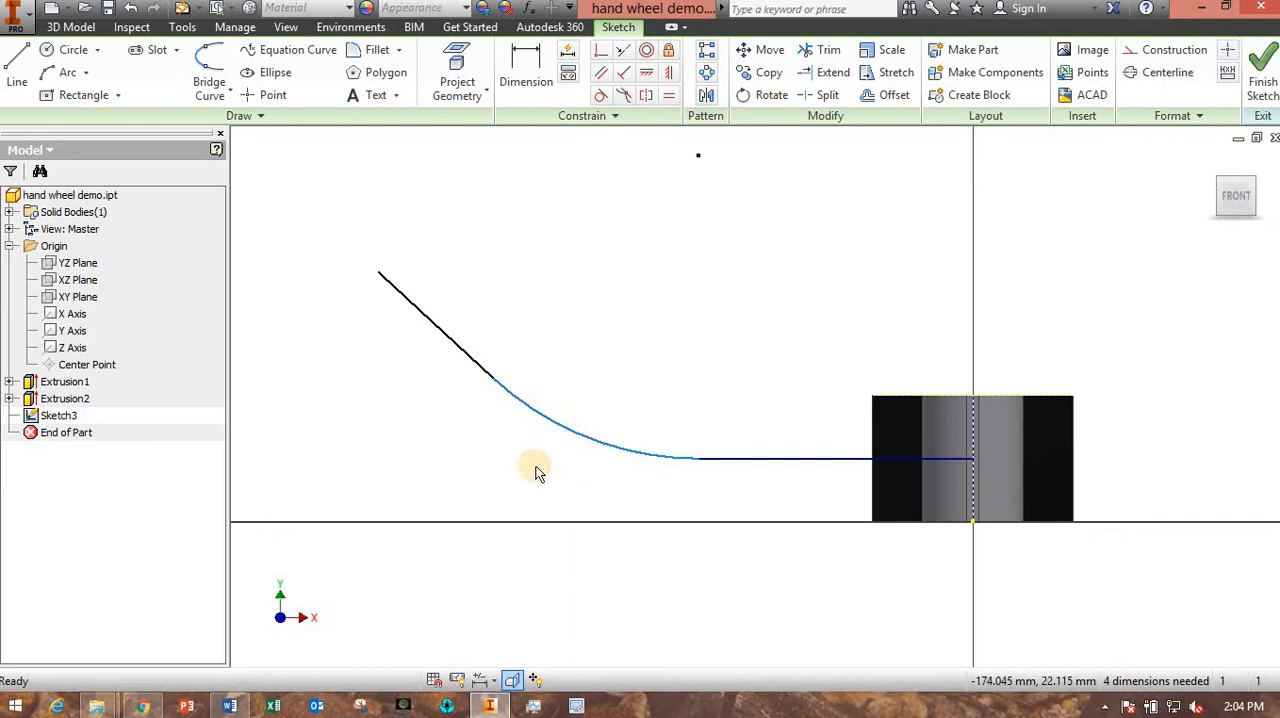
key(Delete)
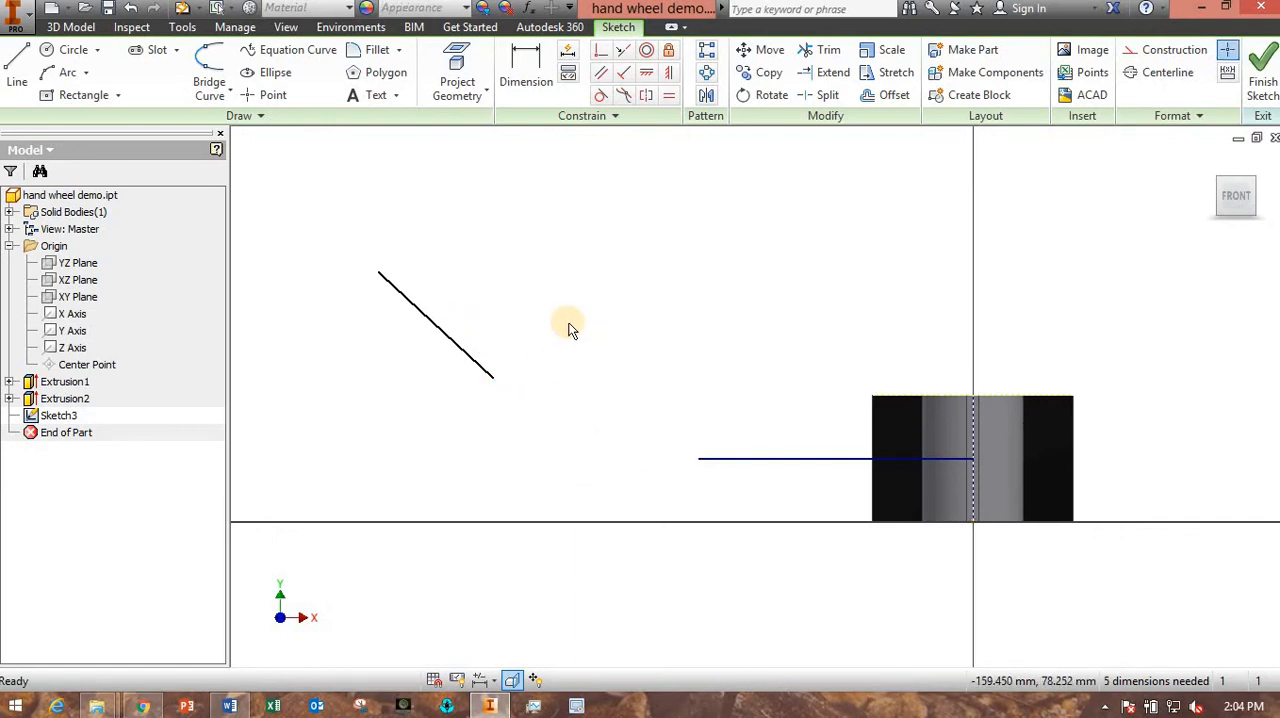
click(62, 76)
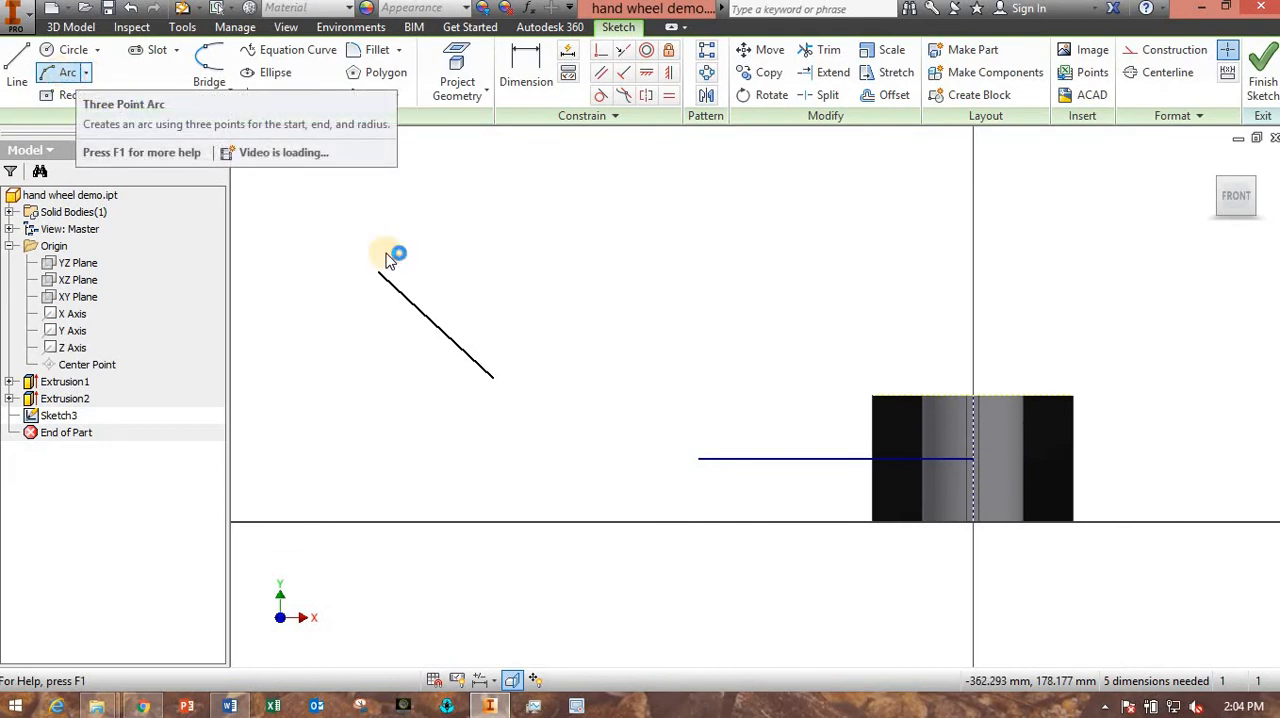
click(492, 376)
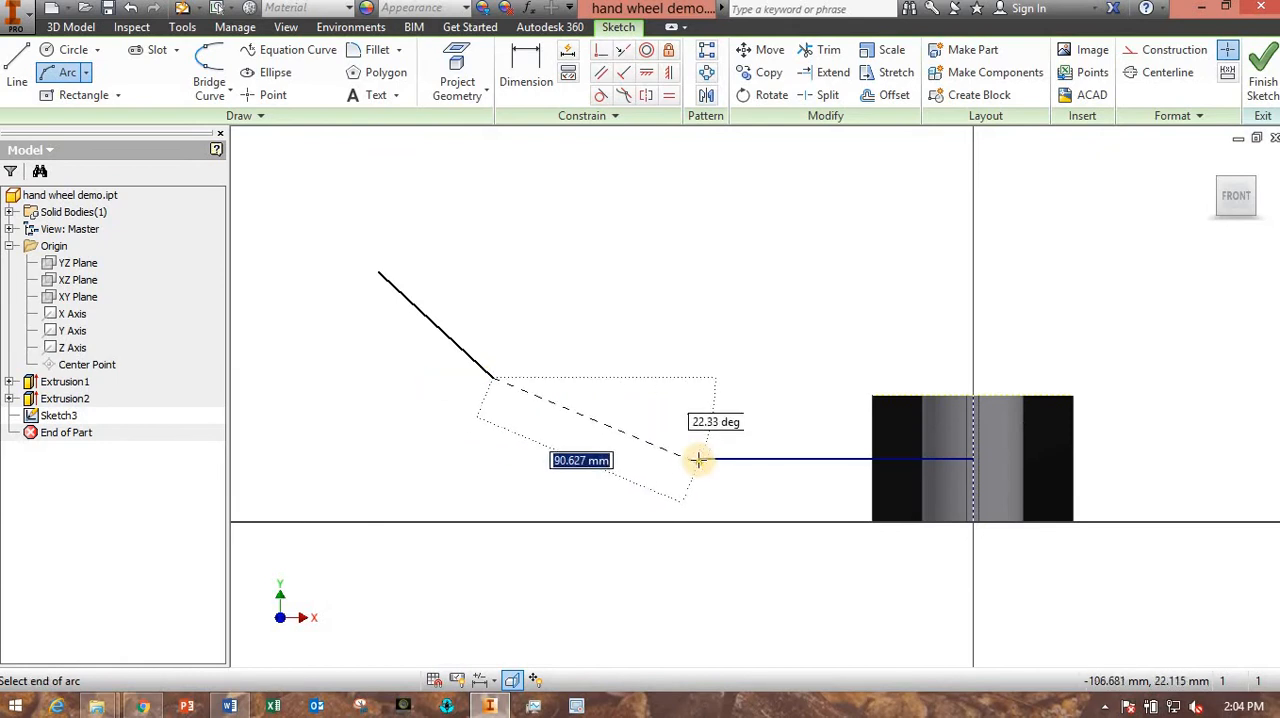
click(696, 458)
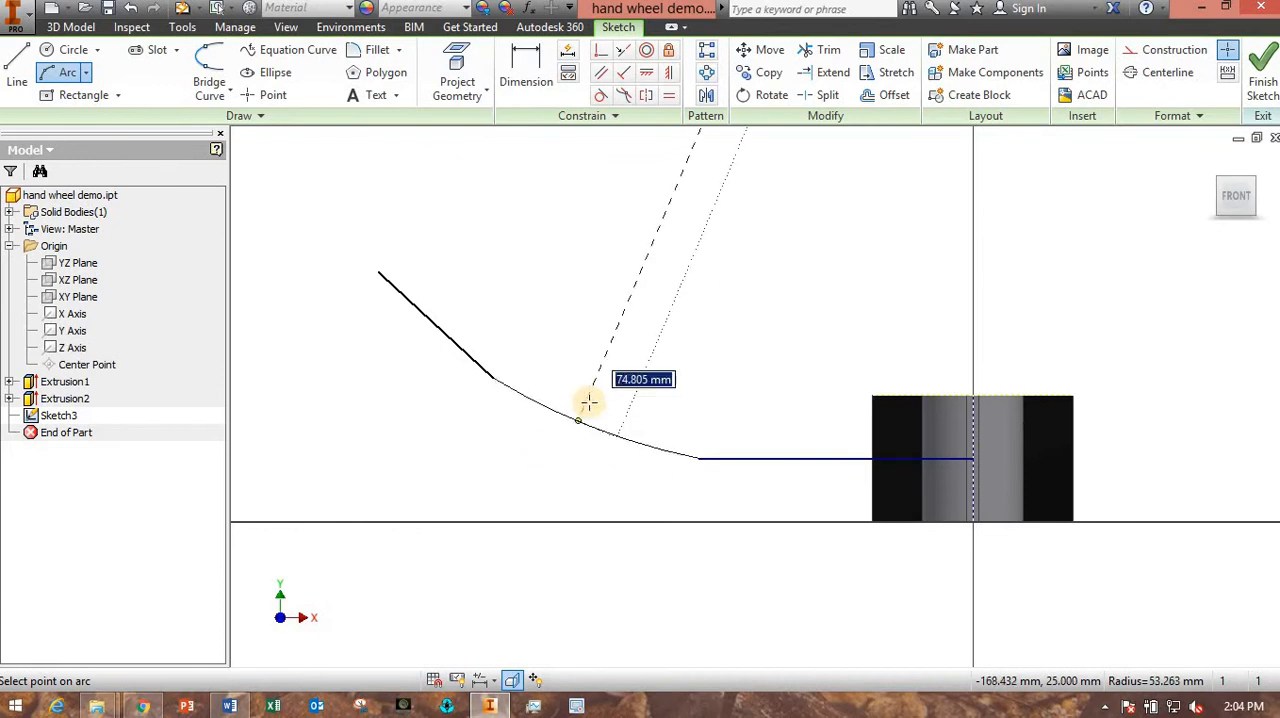
click(549, 459)
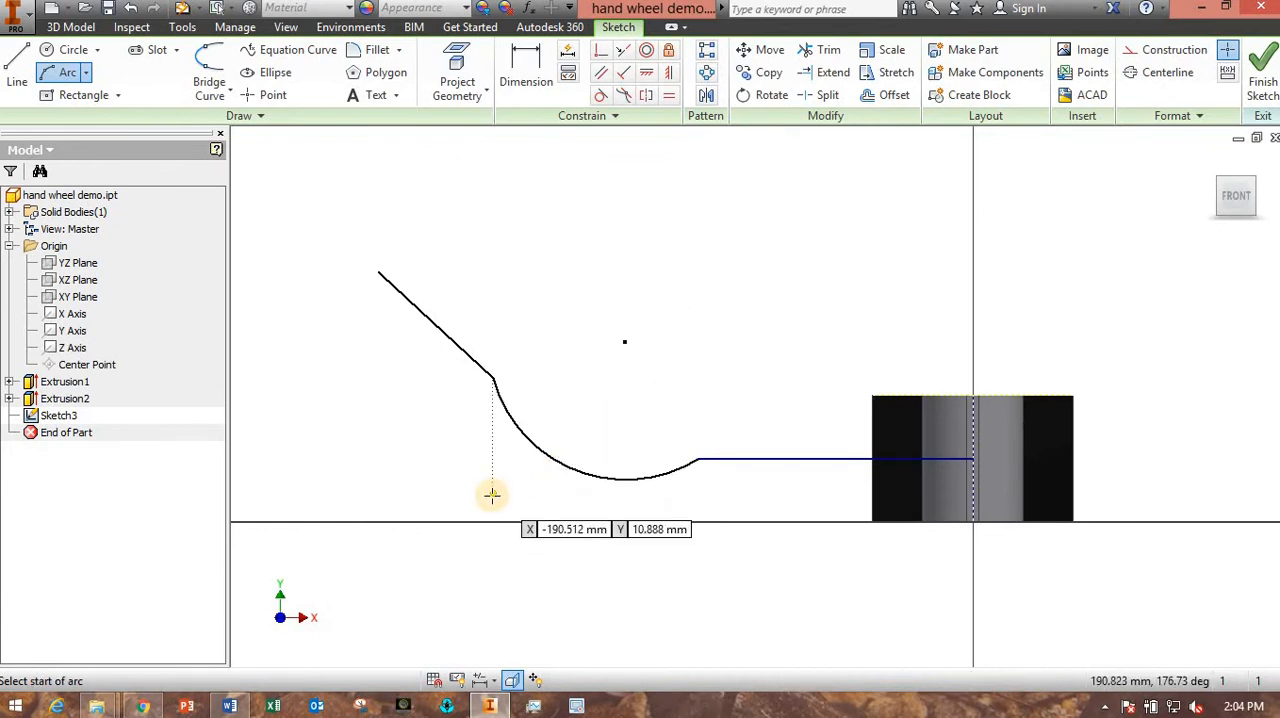
key(Escape)
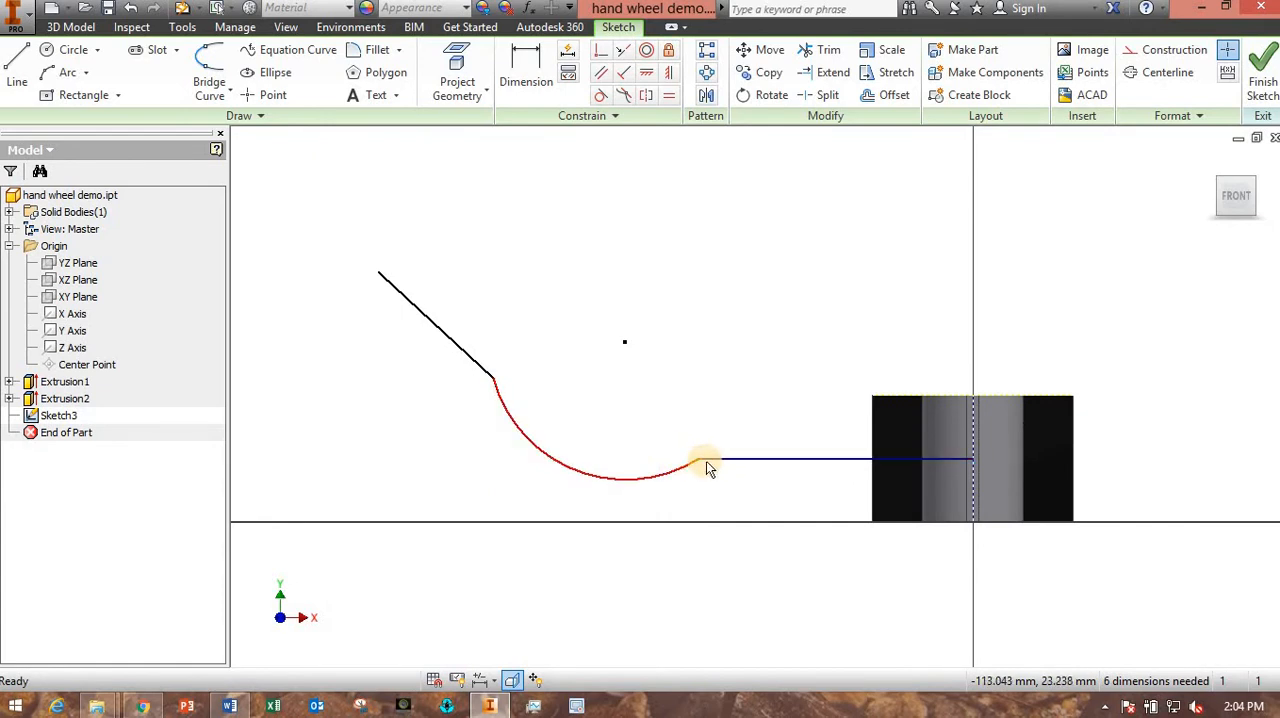
- Apply tangent constraints between the arc and the horizontal line and between the arc and the angled line
click(601, 95)
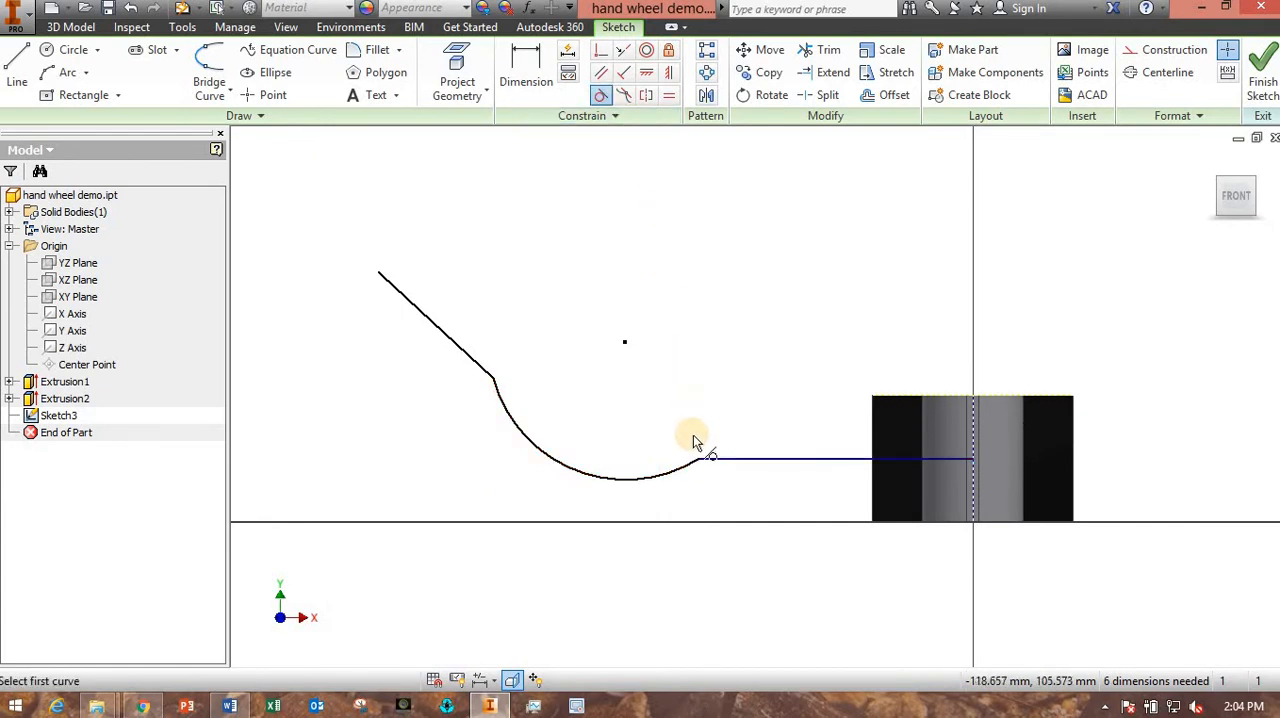
click(688, 471)
click(710, 460)
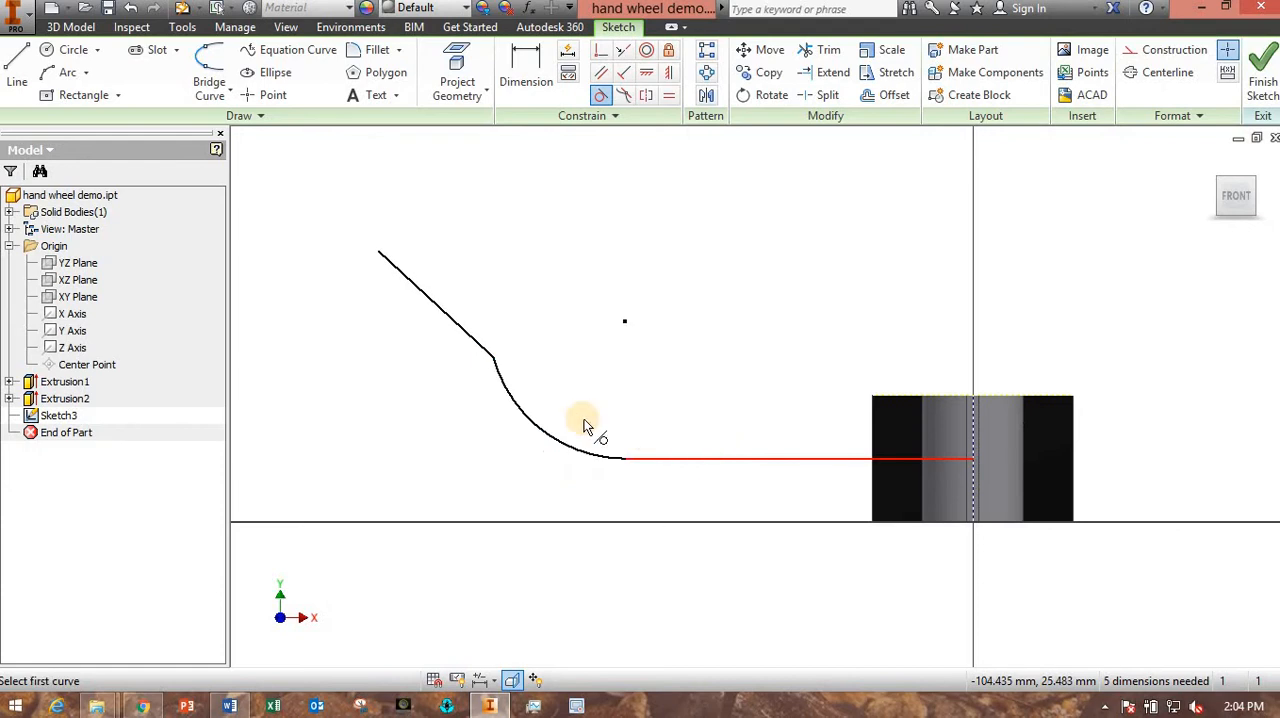
click(506, 393)
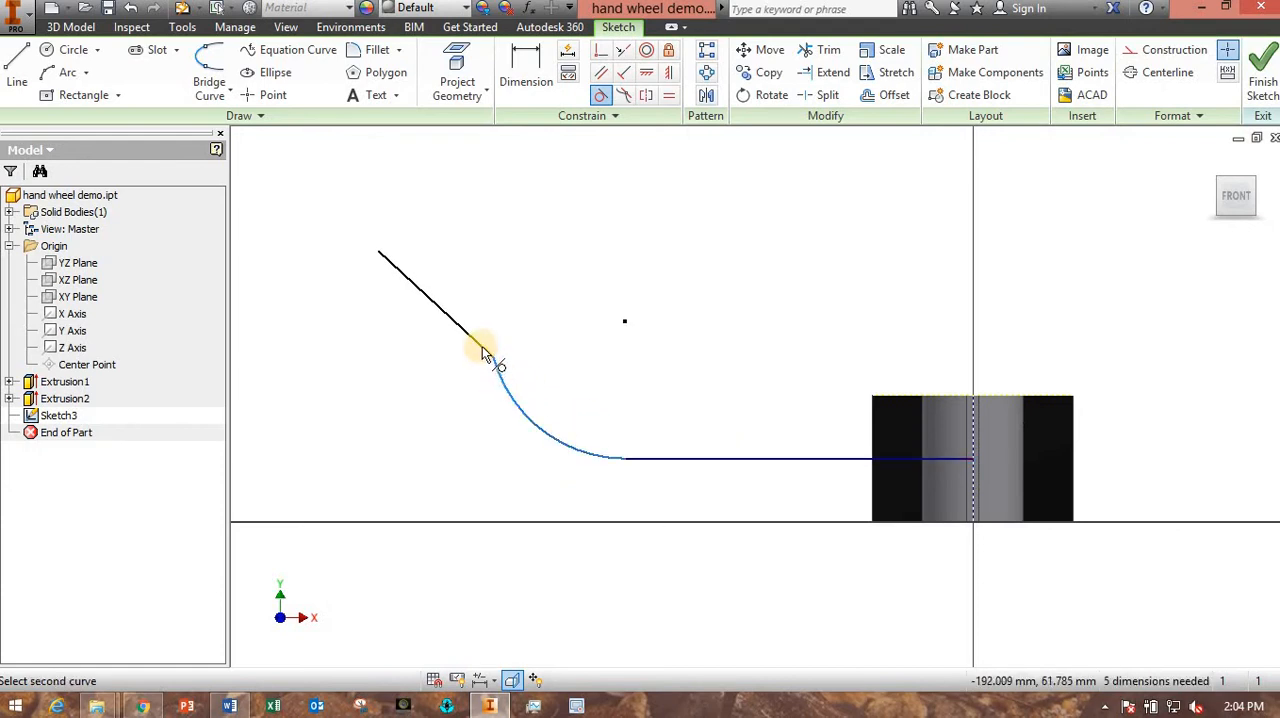
click(440, 384)
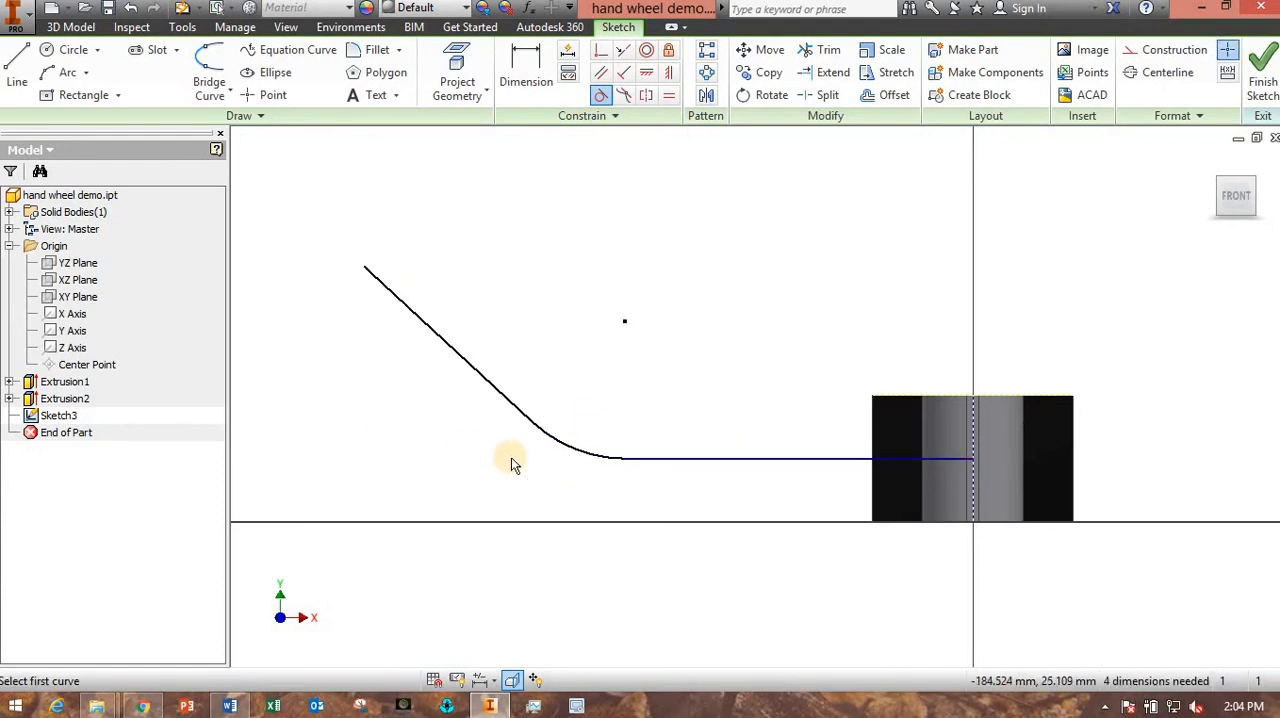
key(Escape)
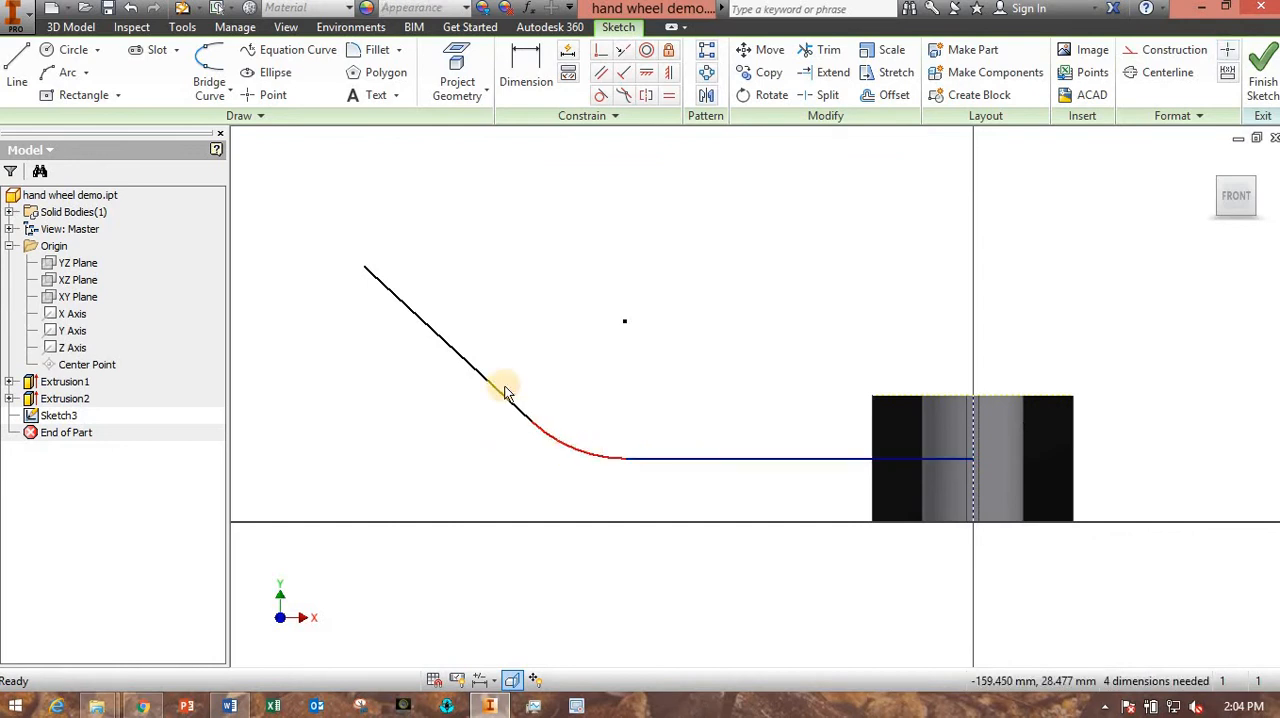
click(479, 372)
click(397, 433)
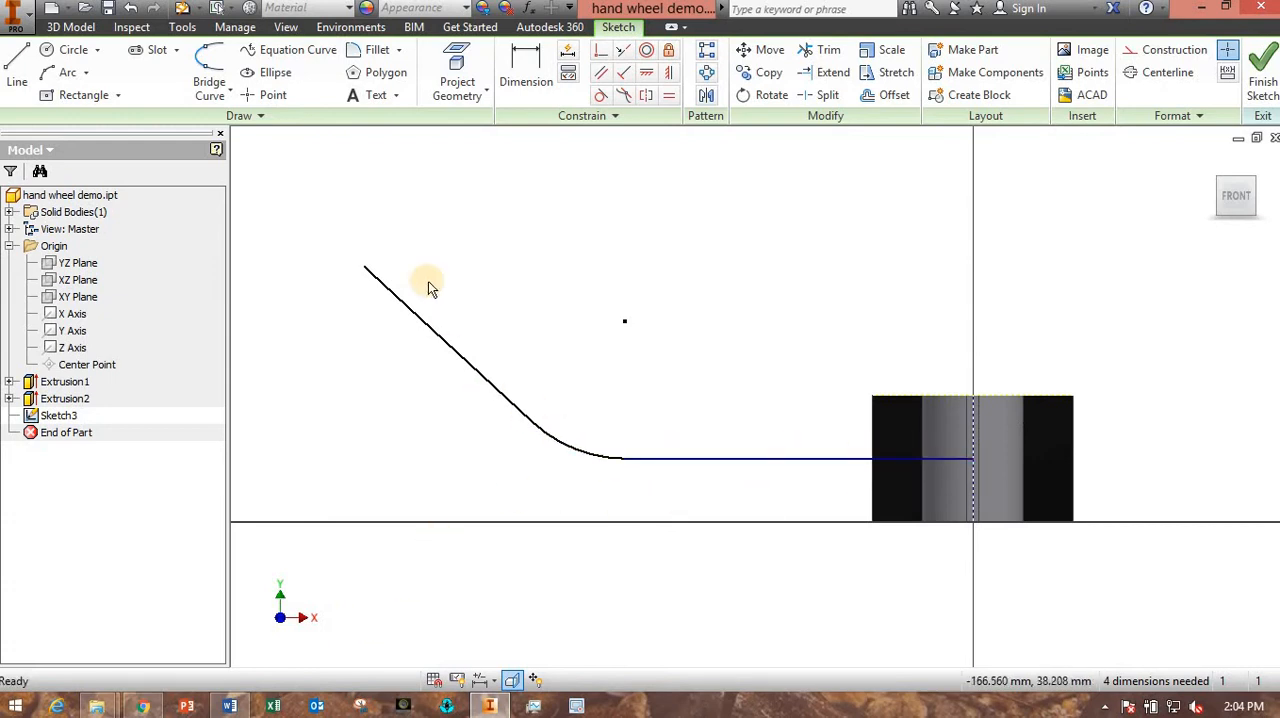
- Dimension the horizontal path line at 100 mm
click(527, 62)
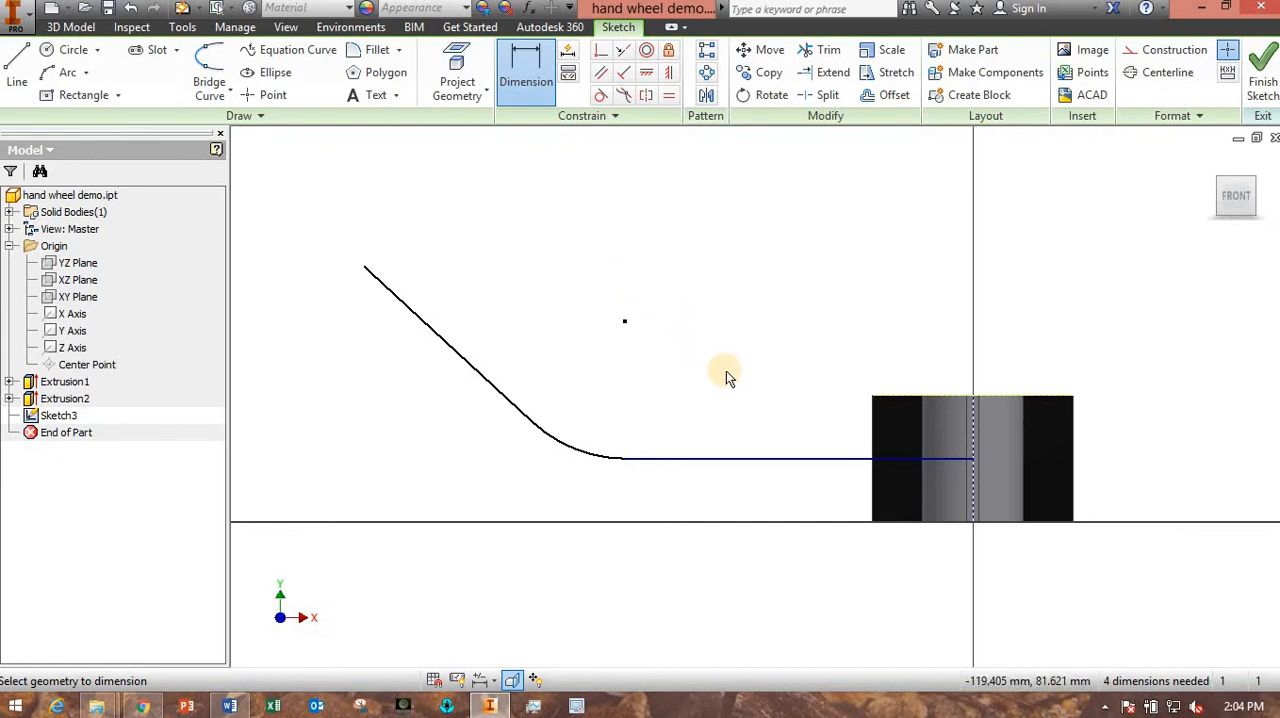
click(797, 460)
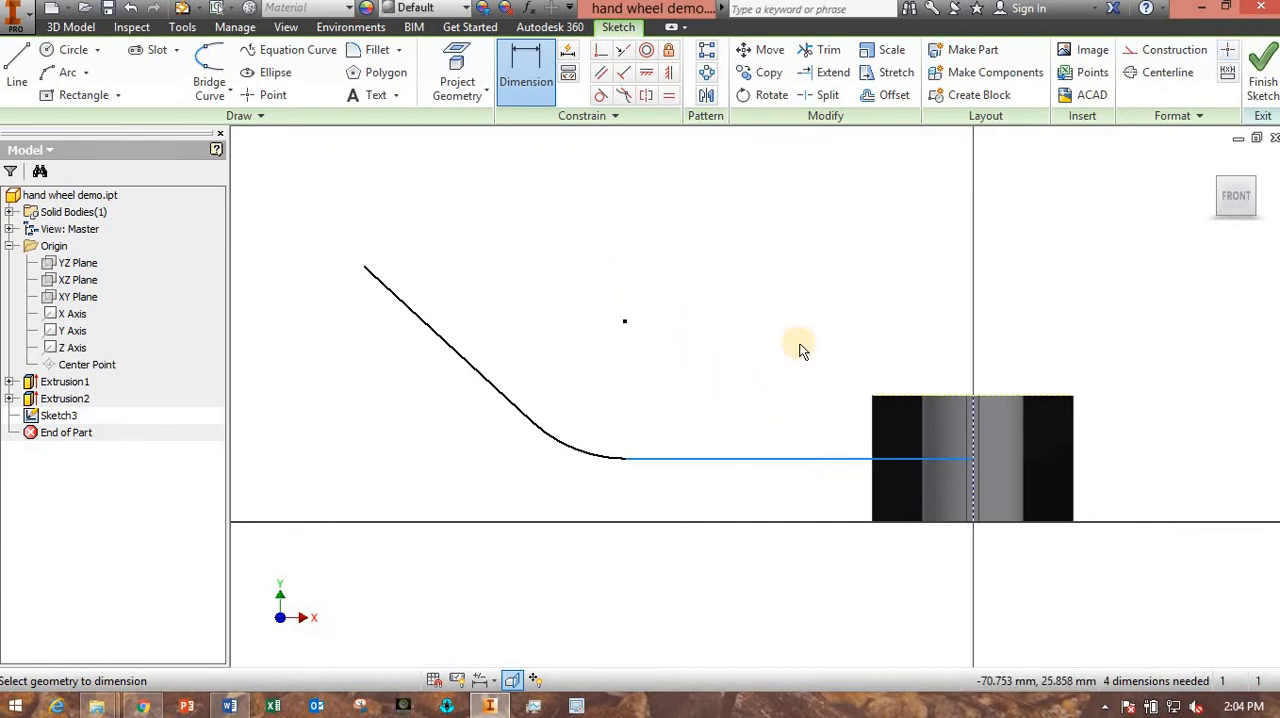
click(813, 316)
text(100)
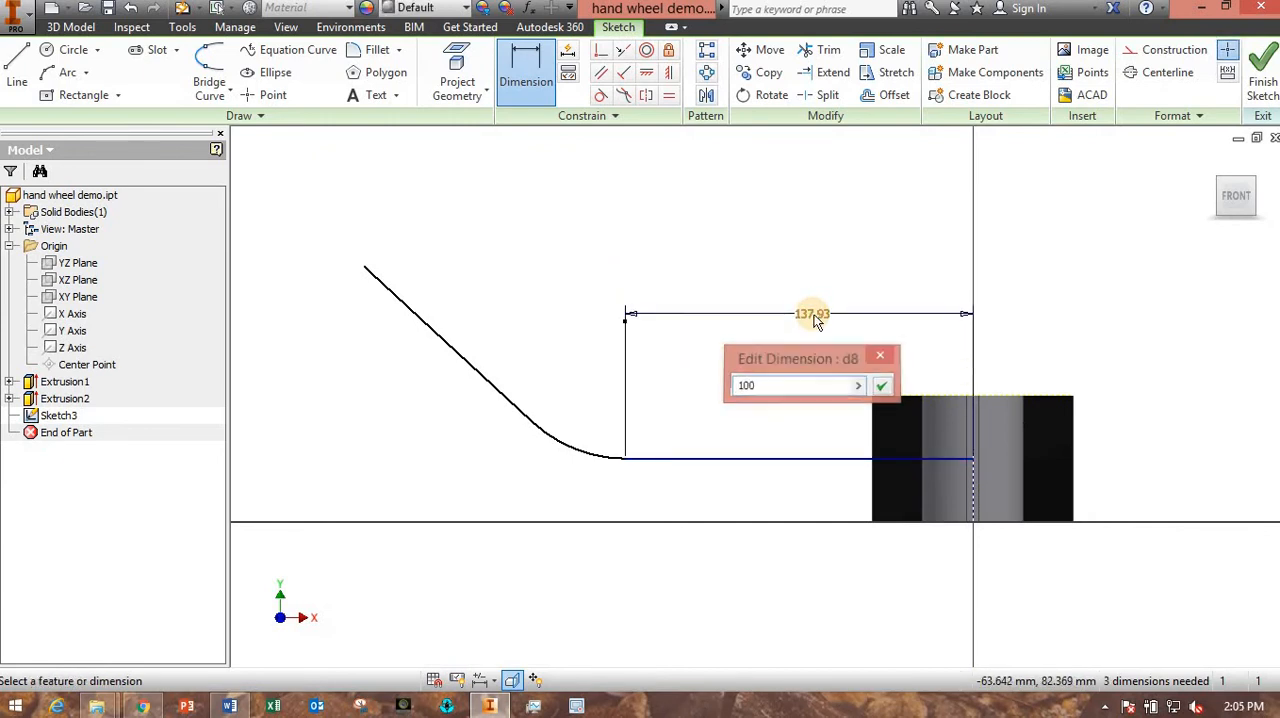
key(Return)
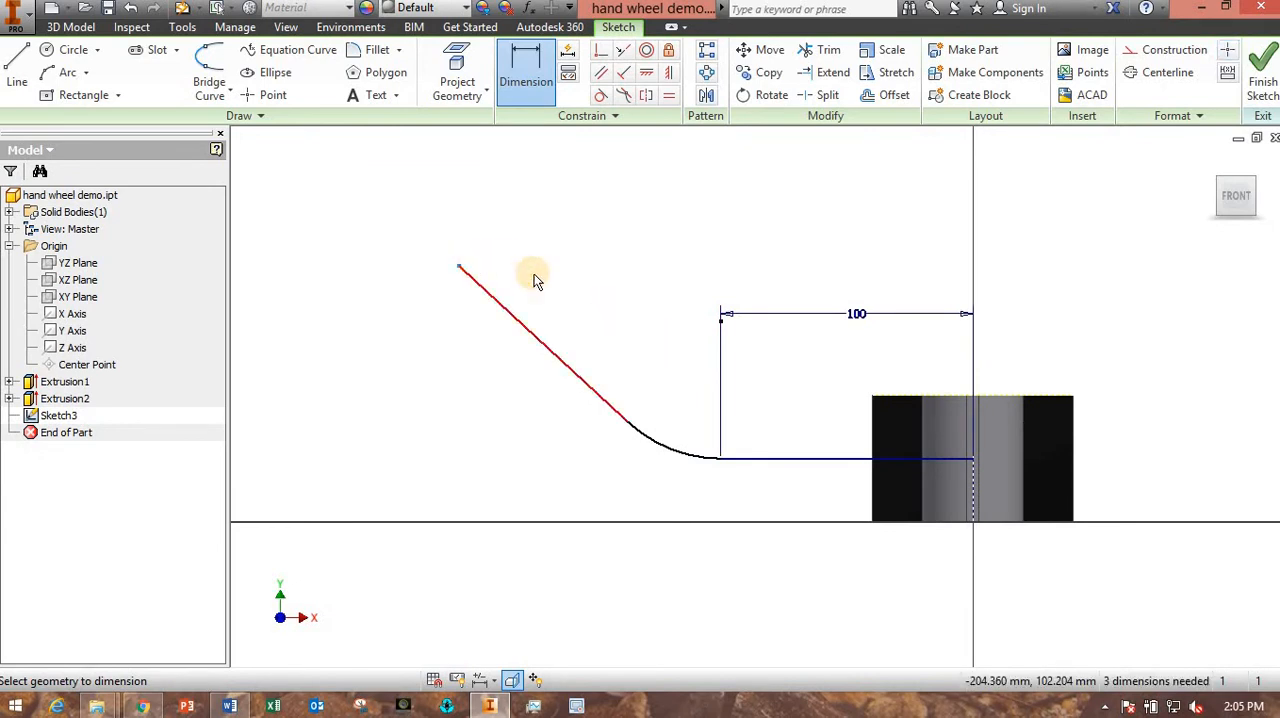
- Dimension the vertical height from the horizontal path line to the angled line's outer end at 75 mm
click(622, 447)
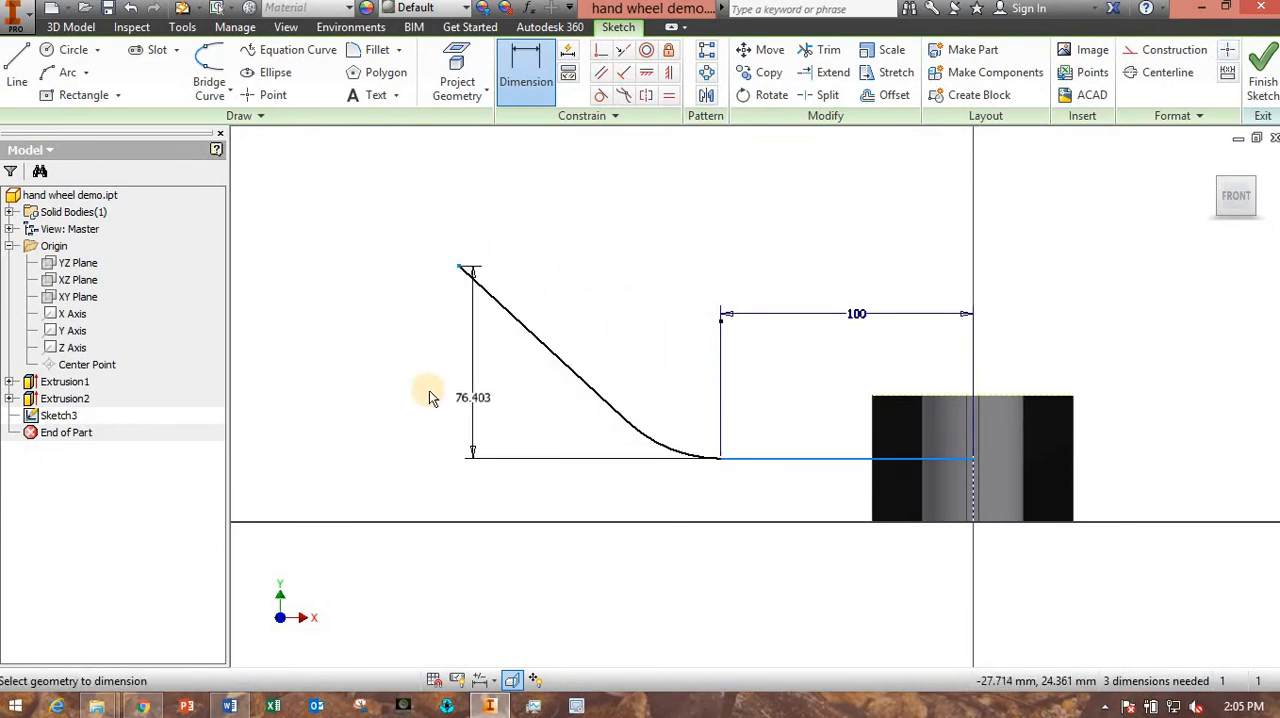
click(392, 372)
text(75)
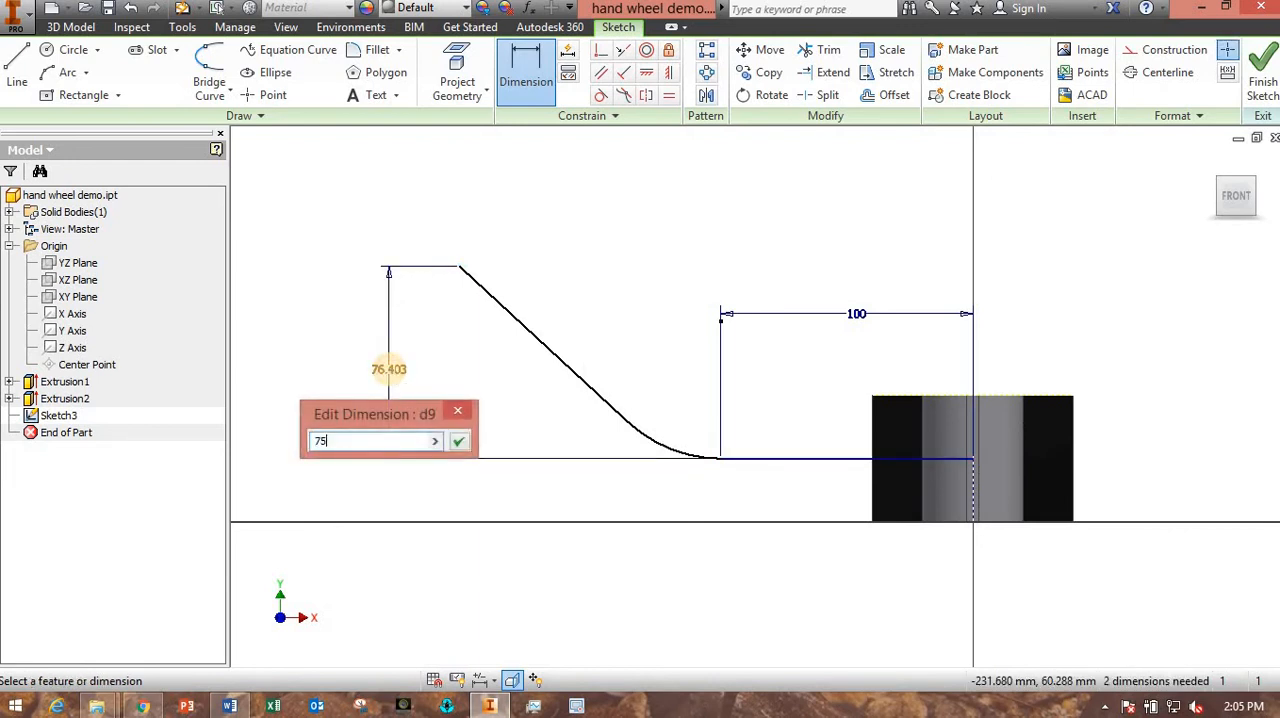
key(Return)
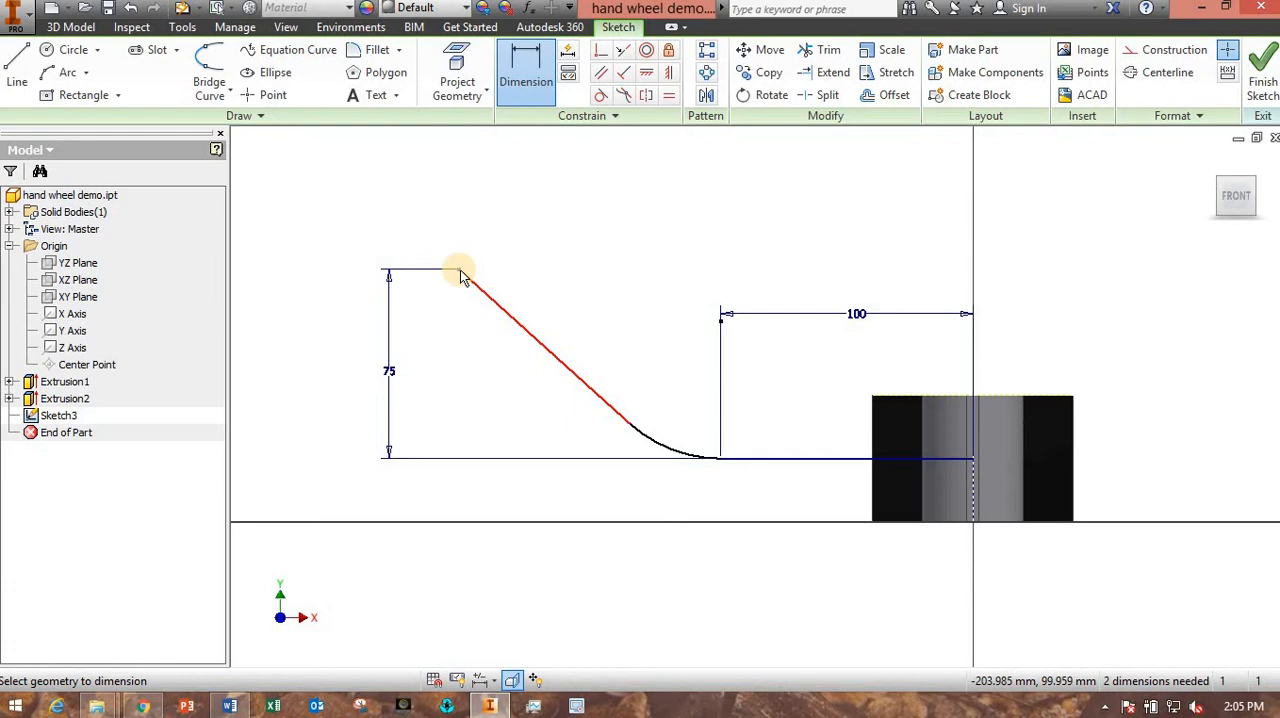
- Dimension the horizontal distance from the angled line's outer end to the hub's centre axis at 200 mm
click(461, 277)
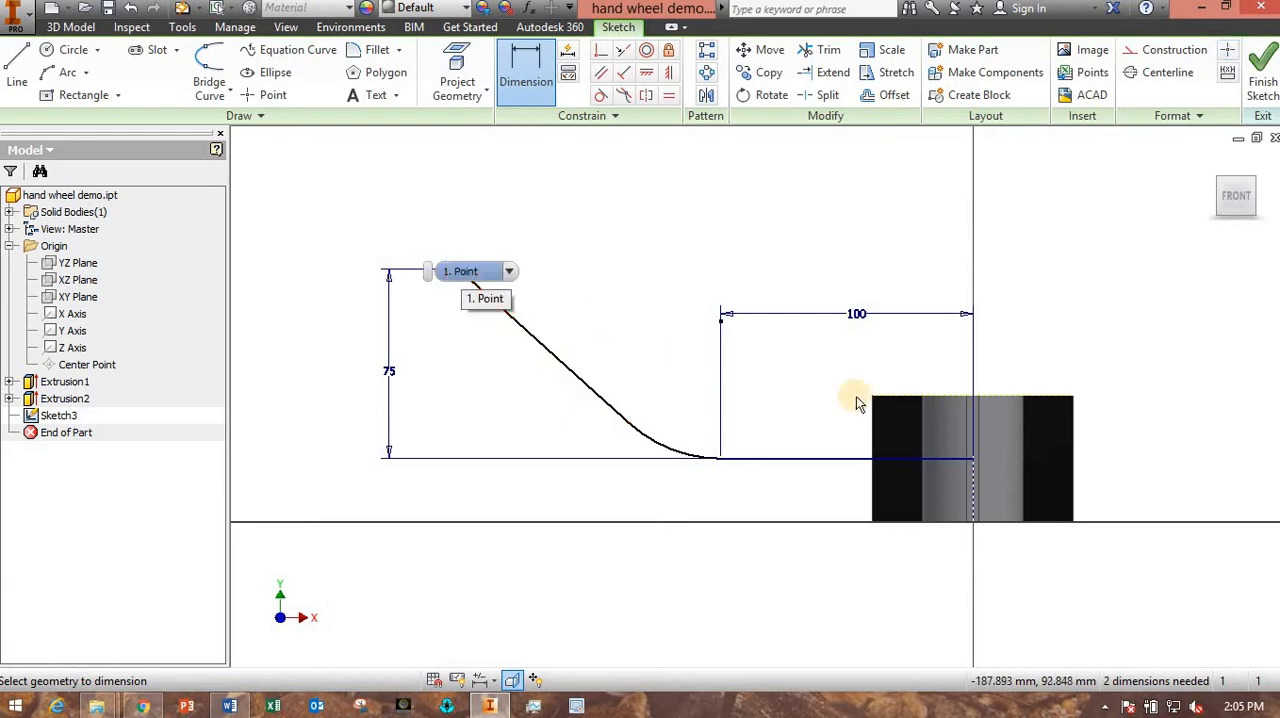
click(972, 477)
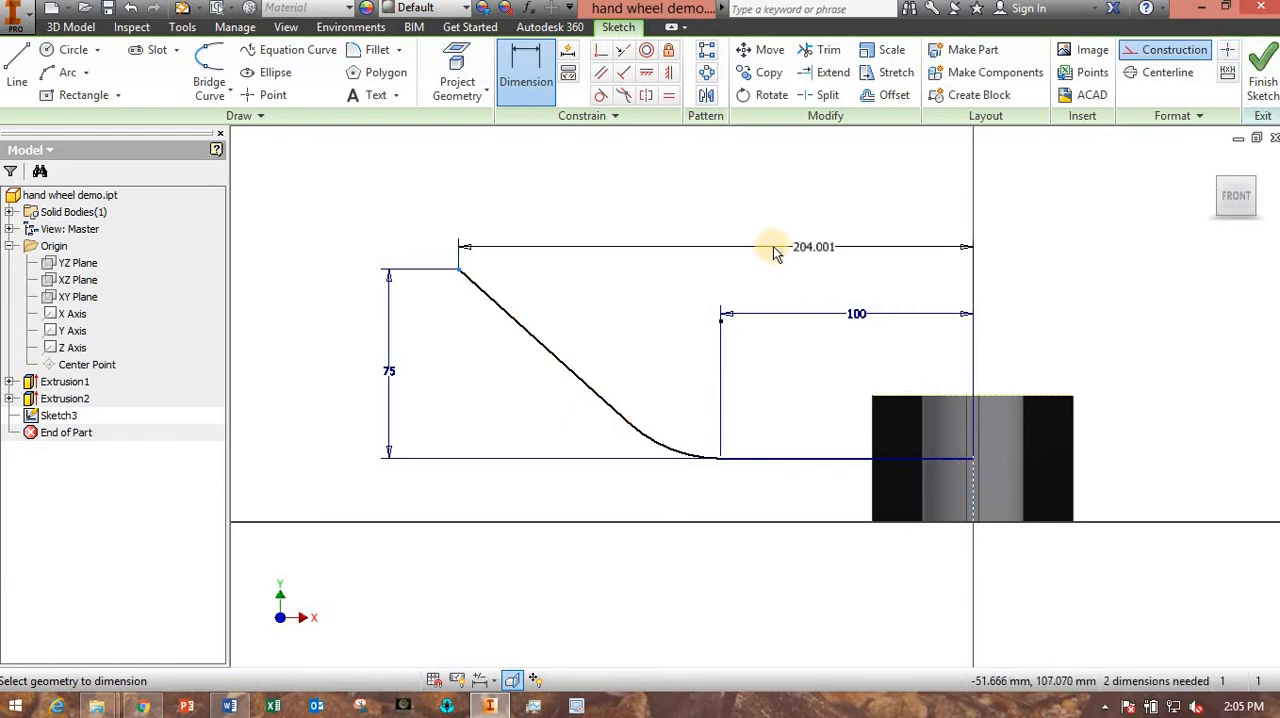
click(750, 249)
text(200)
key(Return)
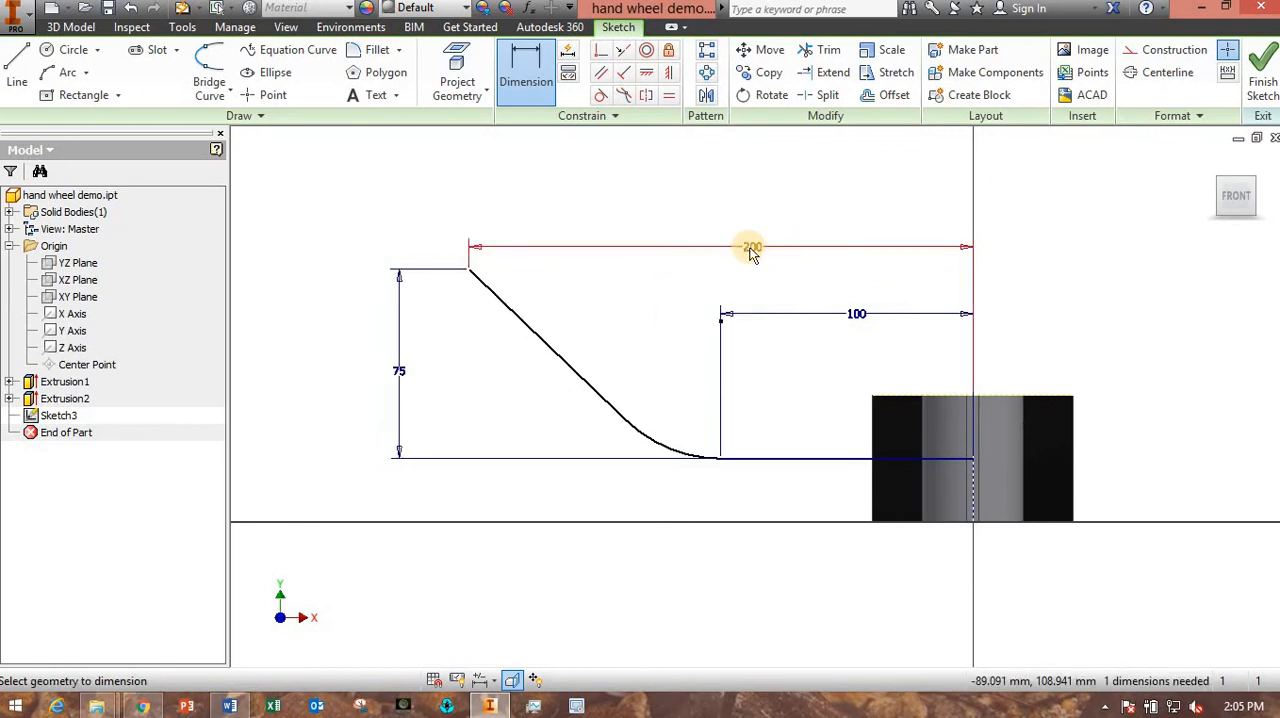
- Add a radius dimension to the arc joining the horizontal and angled lines
click(668, 452)
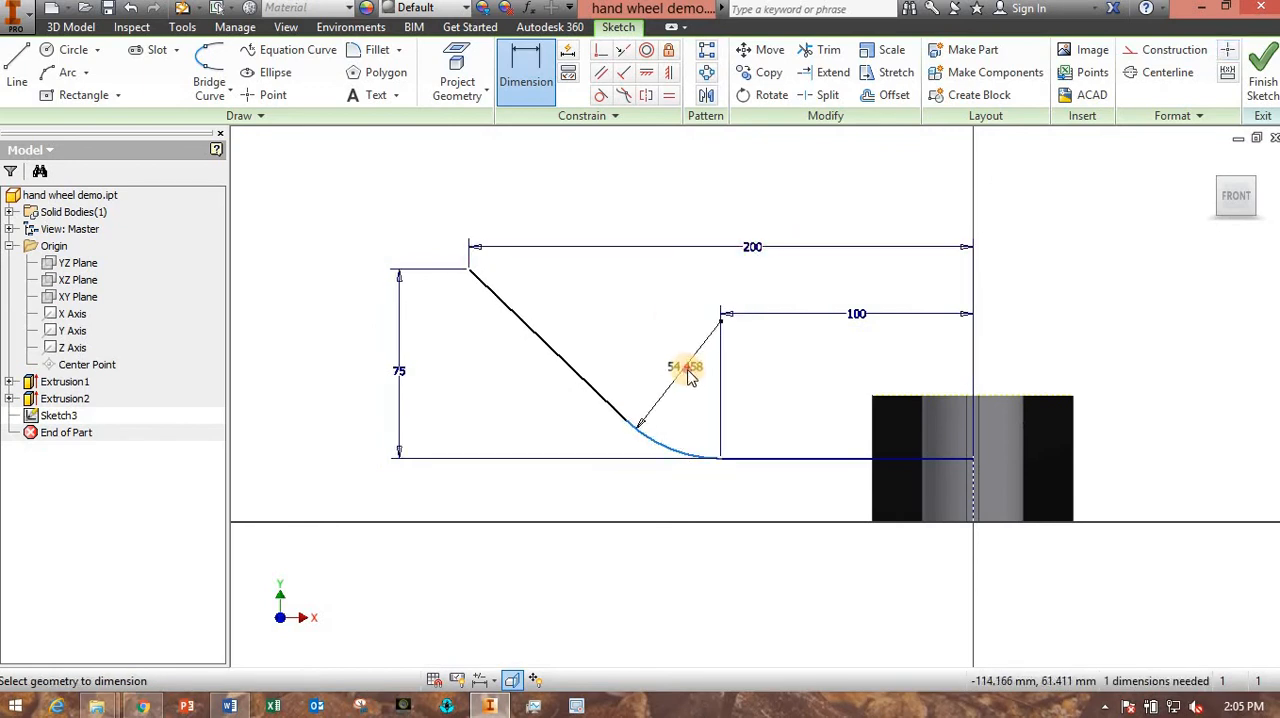
click(687, 377)
text(50)
key(Return)
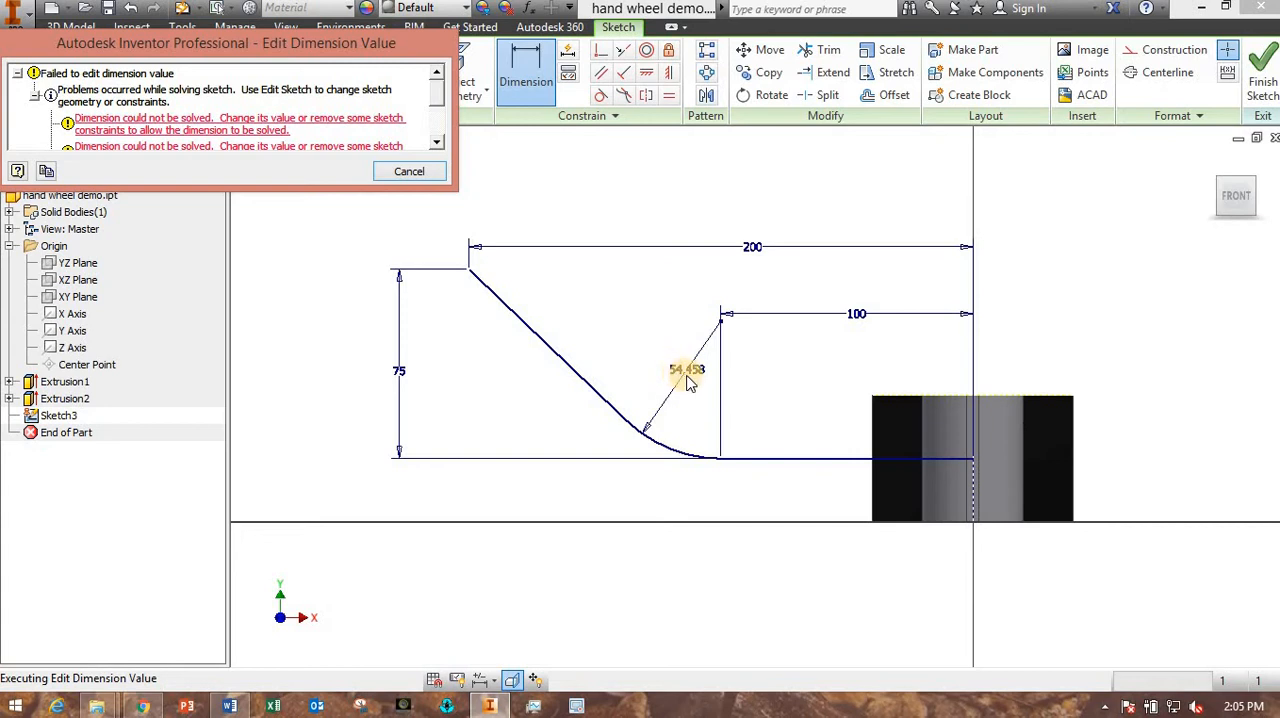
click(409, 172)
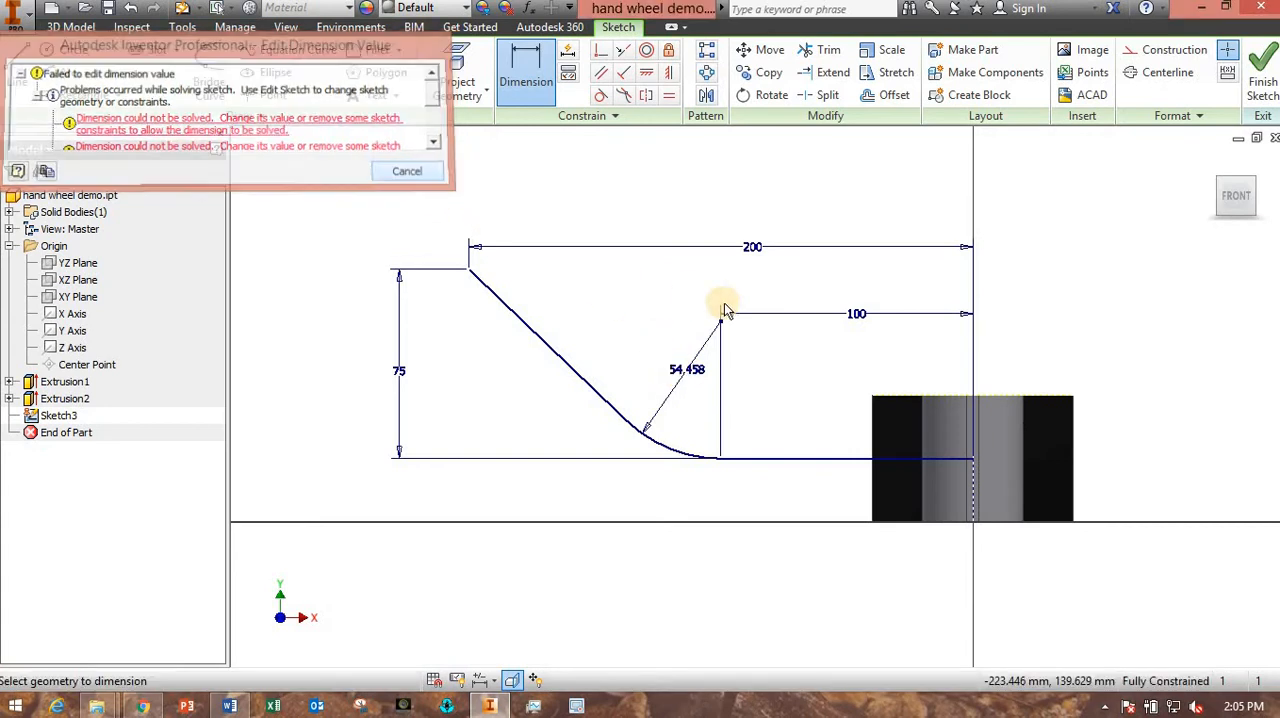
- Delete the 100 mm dimension of the horizontal path line
click(857, 316)
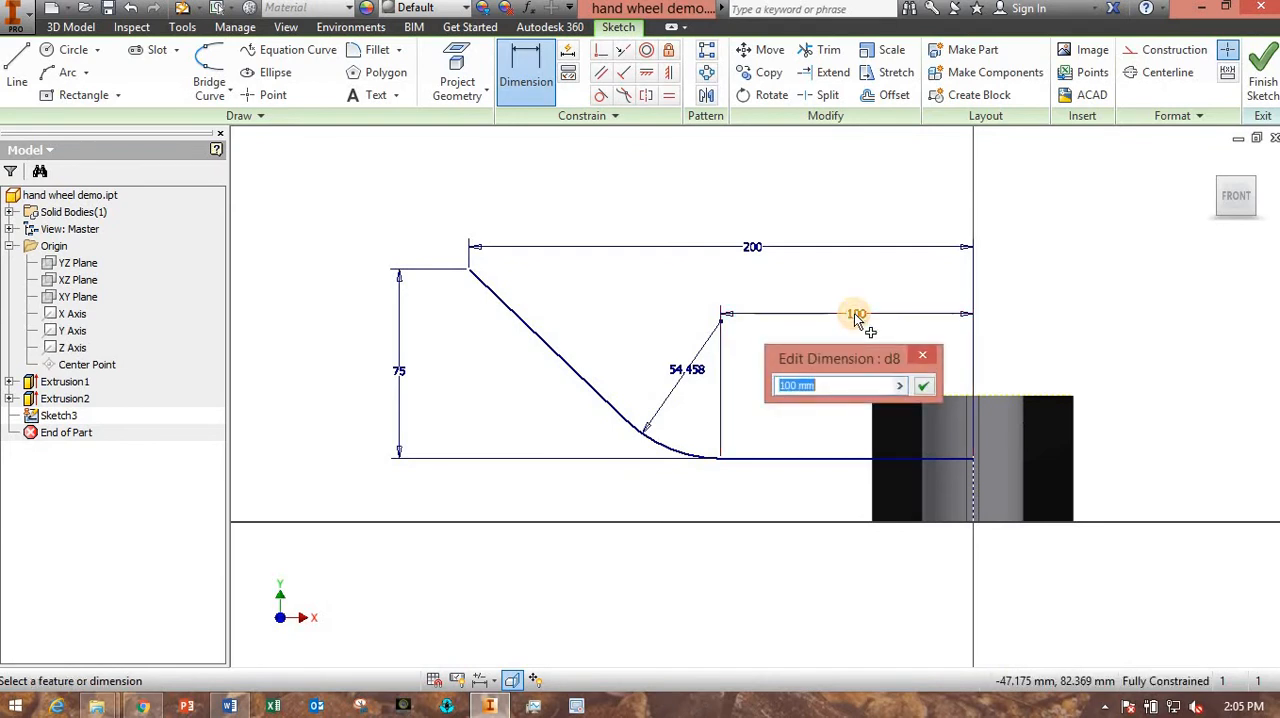
key(Escape)
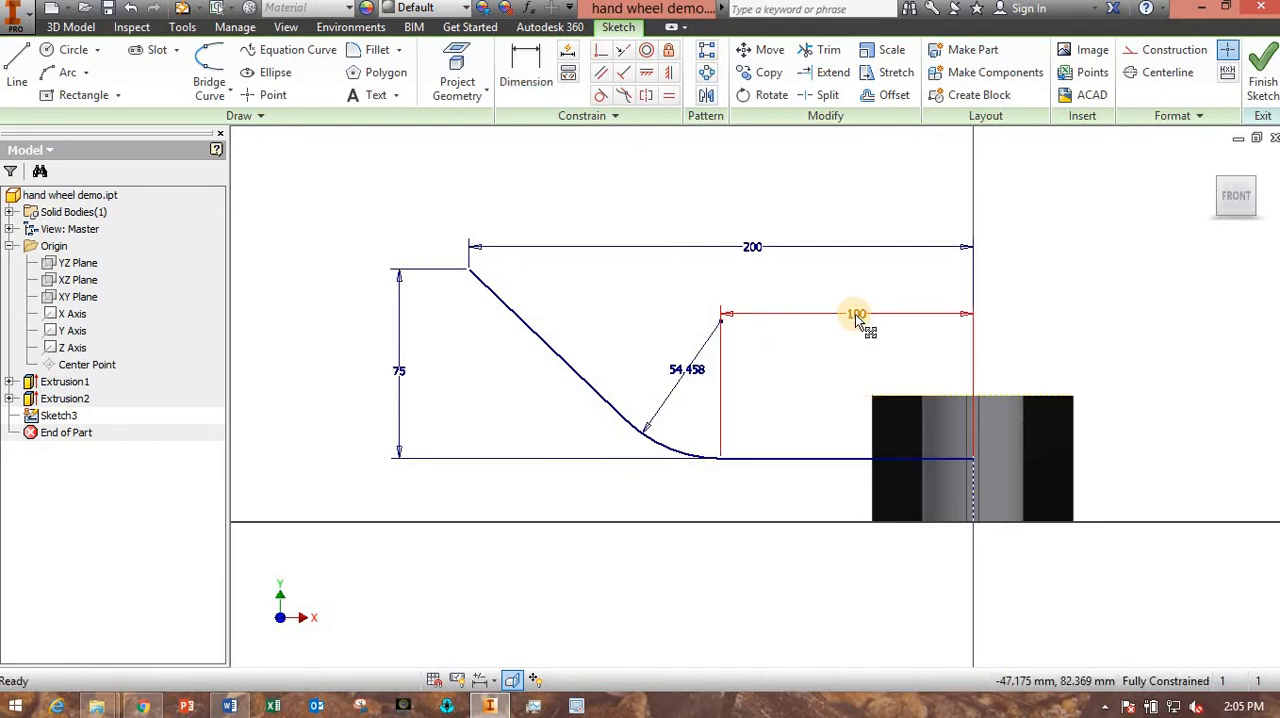
key(Delete)
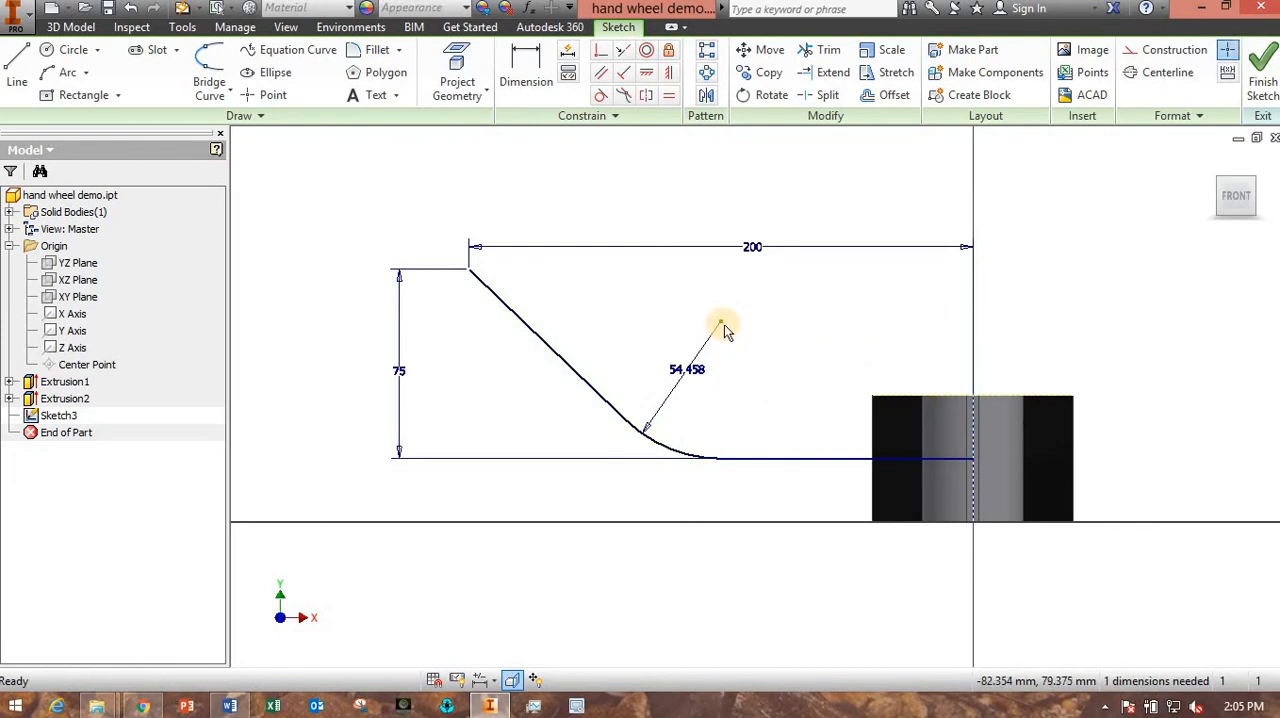
- Shift the arc's centre point away from the hub and set the arc's radius to 150 mm
drag(720, 322, 676, 370)
click(676, 370)
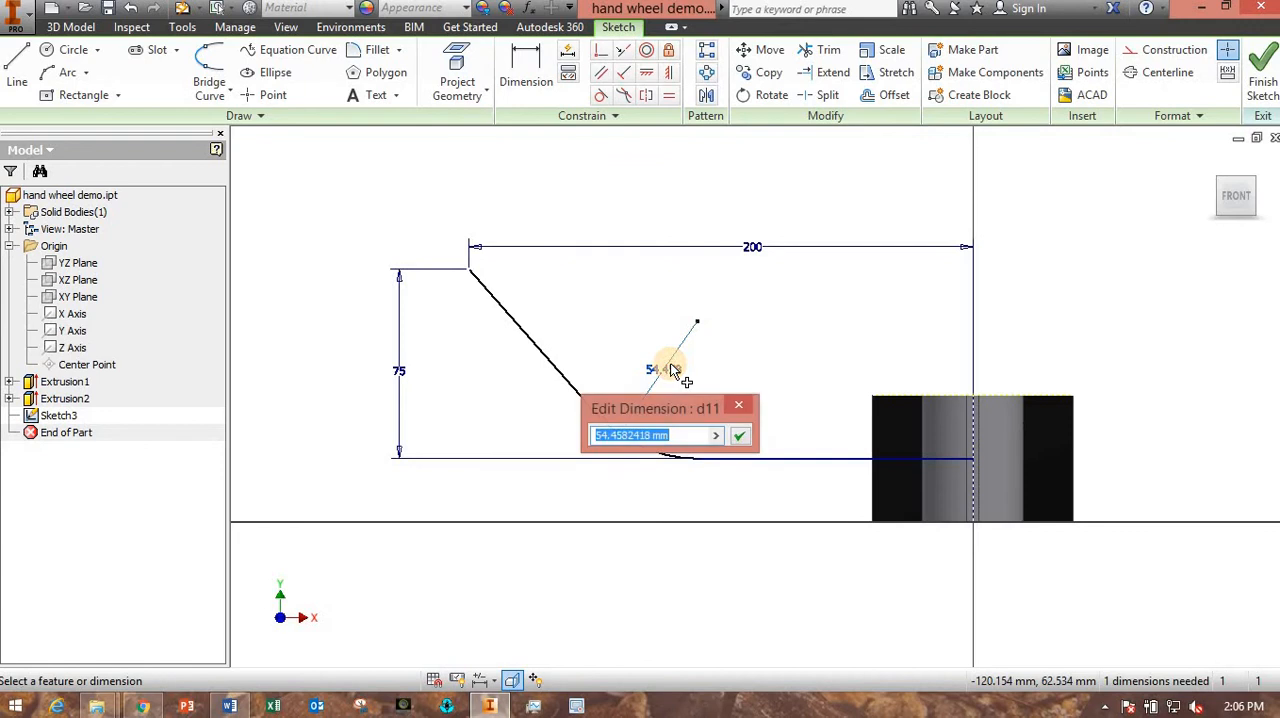
text(150)
key(Return)
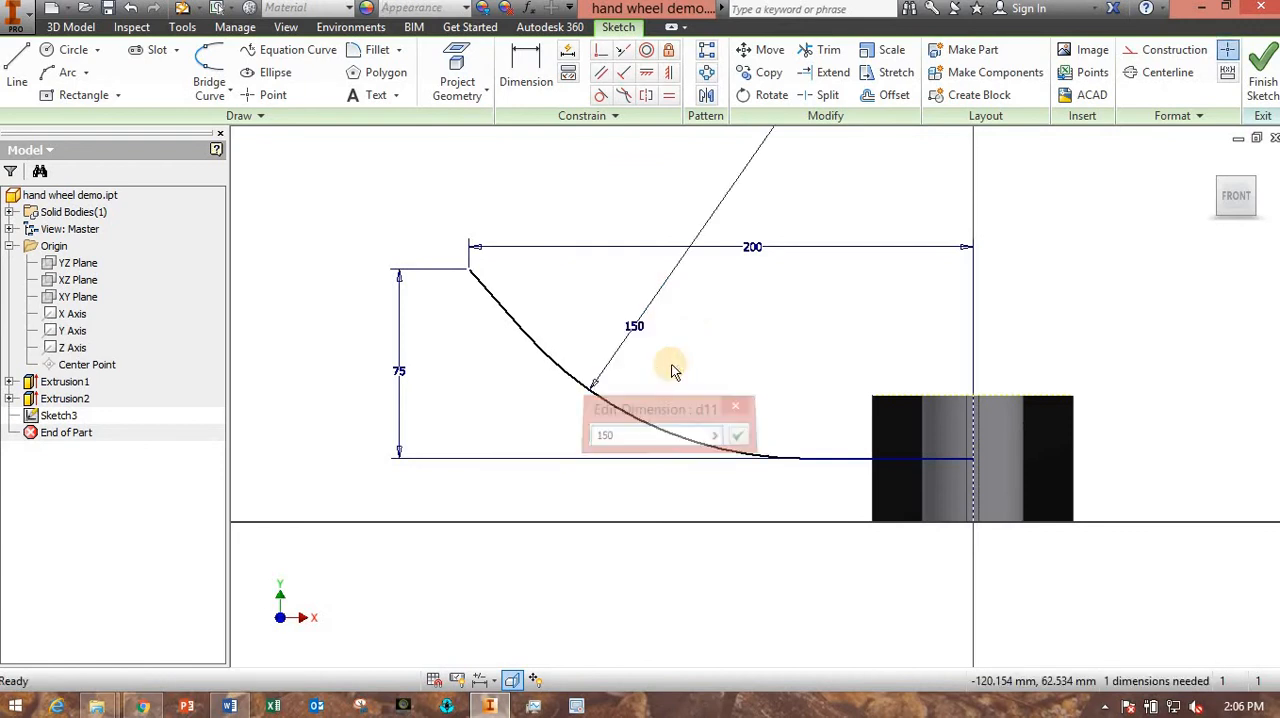
- Dimension the length of the horizontal path line again, trying a value of 100 mm
scroll(670, 375, down, 3)
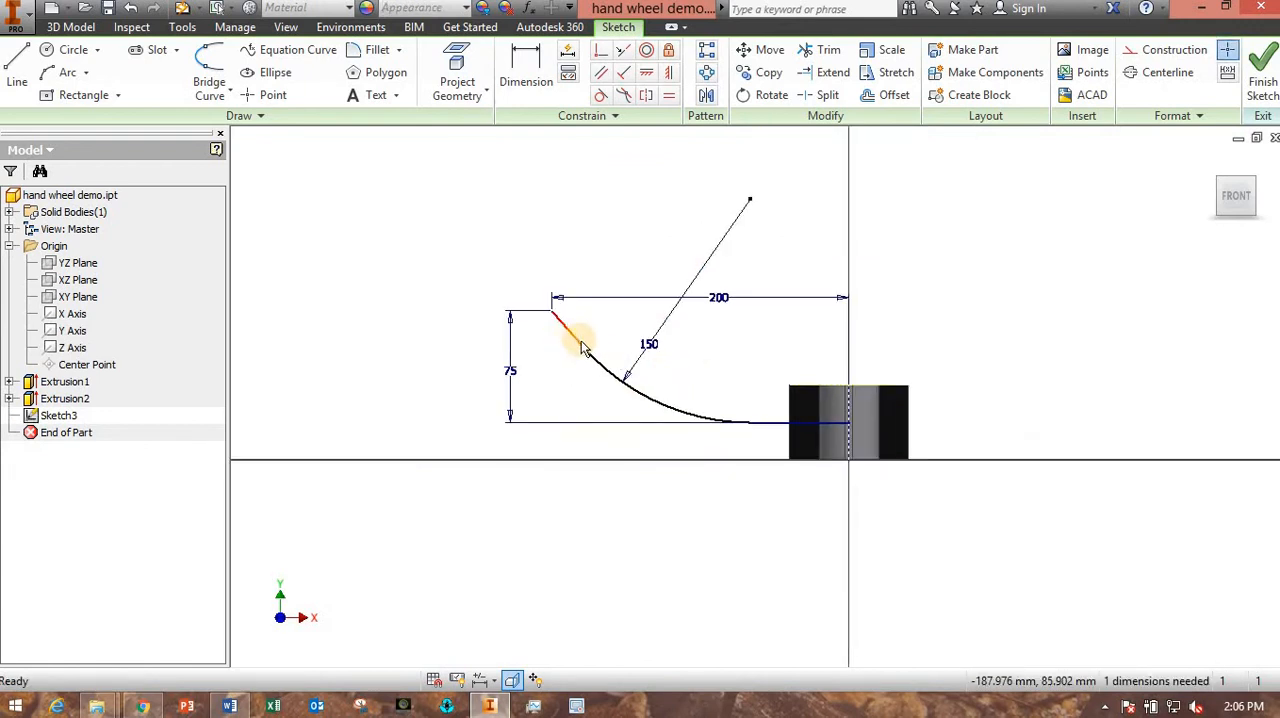
scroll(706, 437, up, 3)
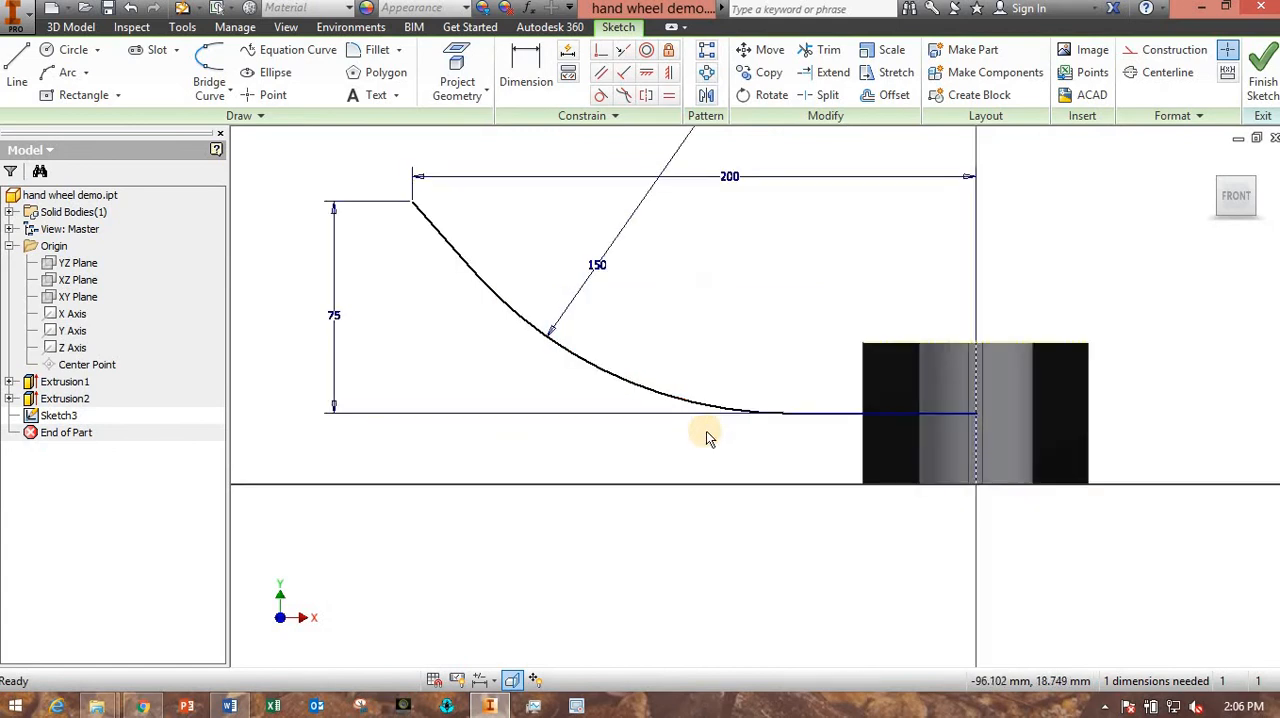
scroll(706, 437, down, 2)
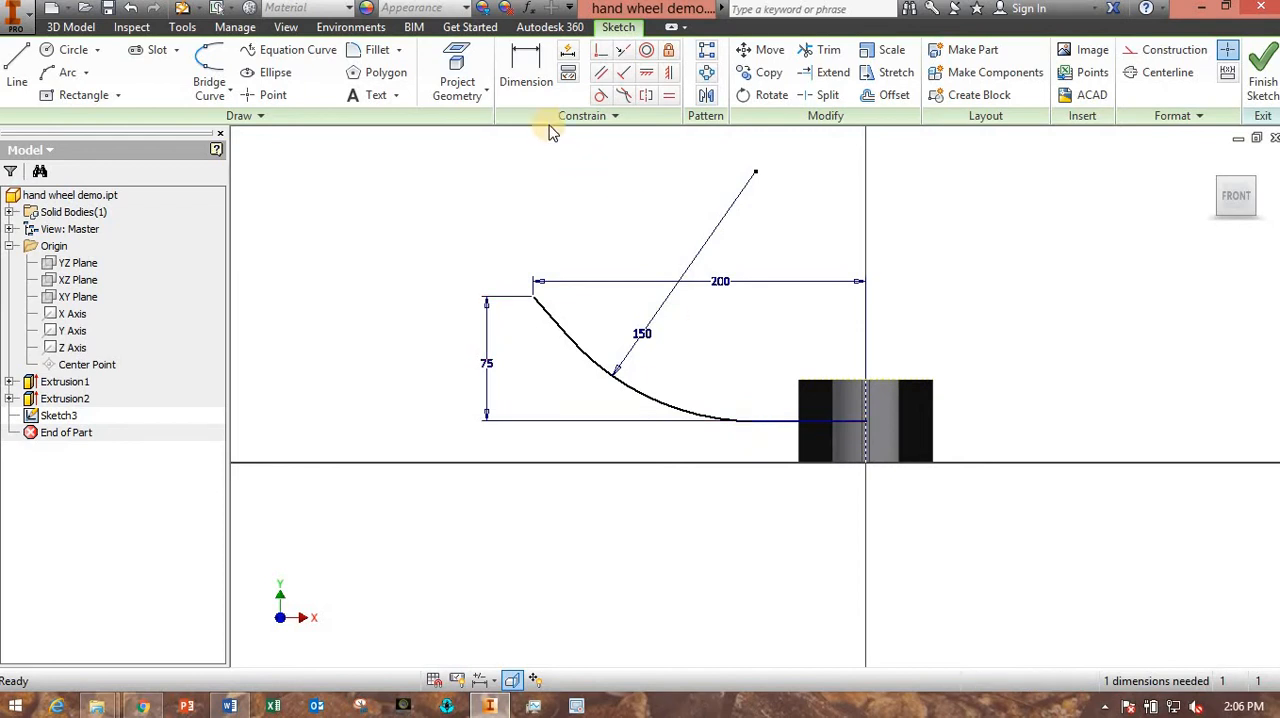
click(526, 68)
click(773, 419)
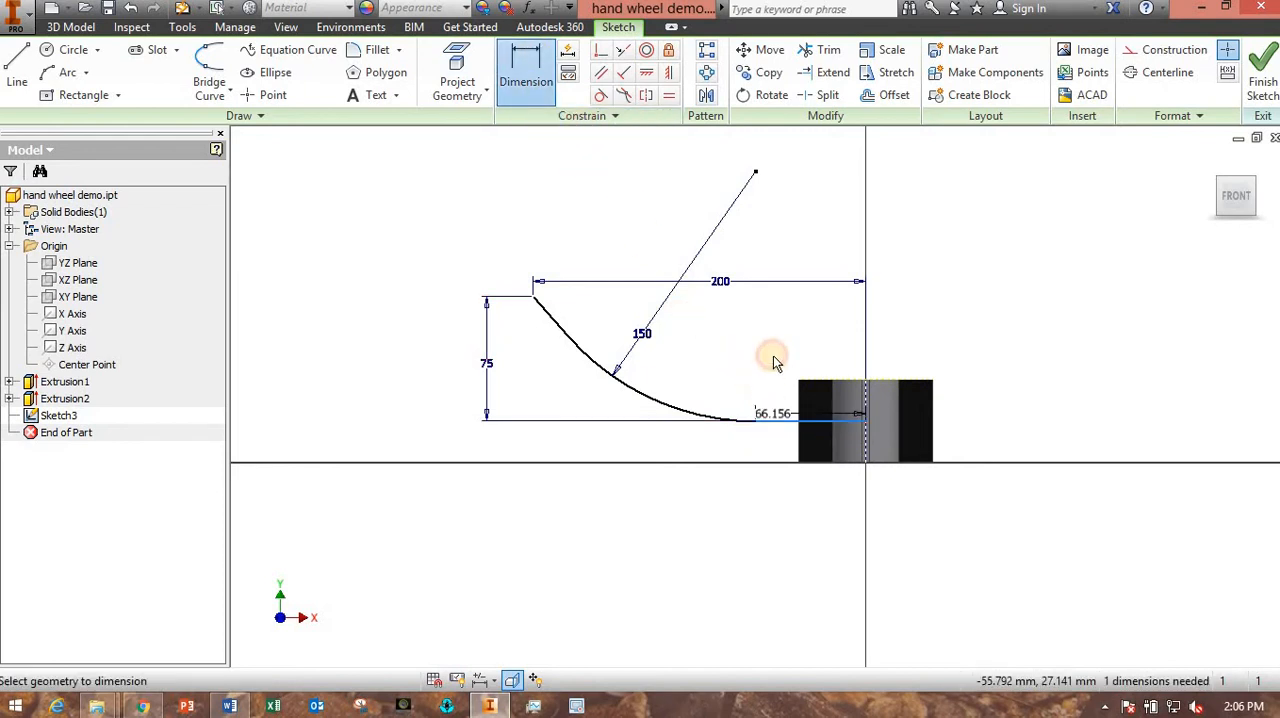
click(772, 357)
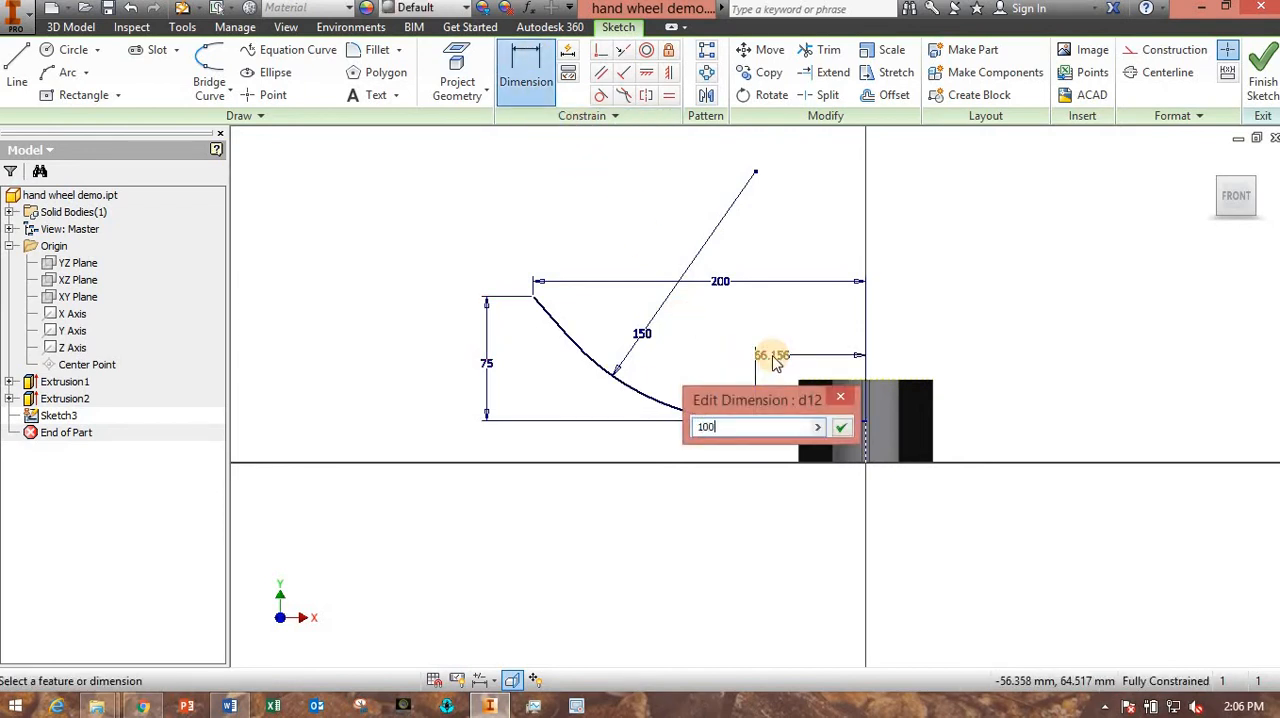
key(Return)
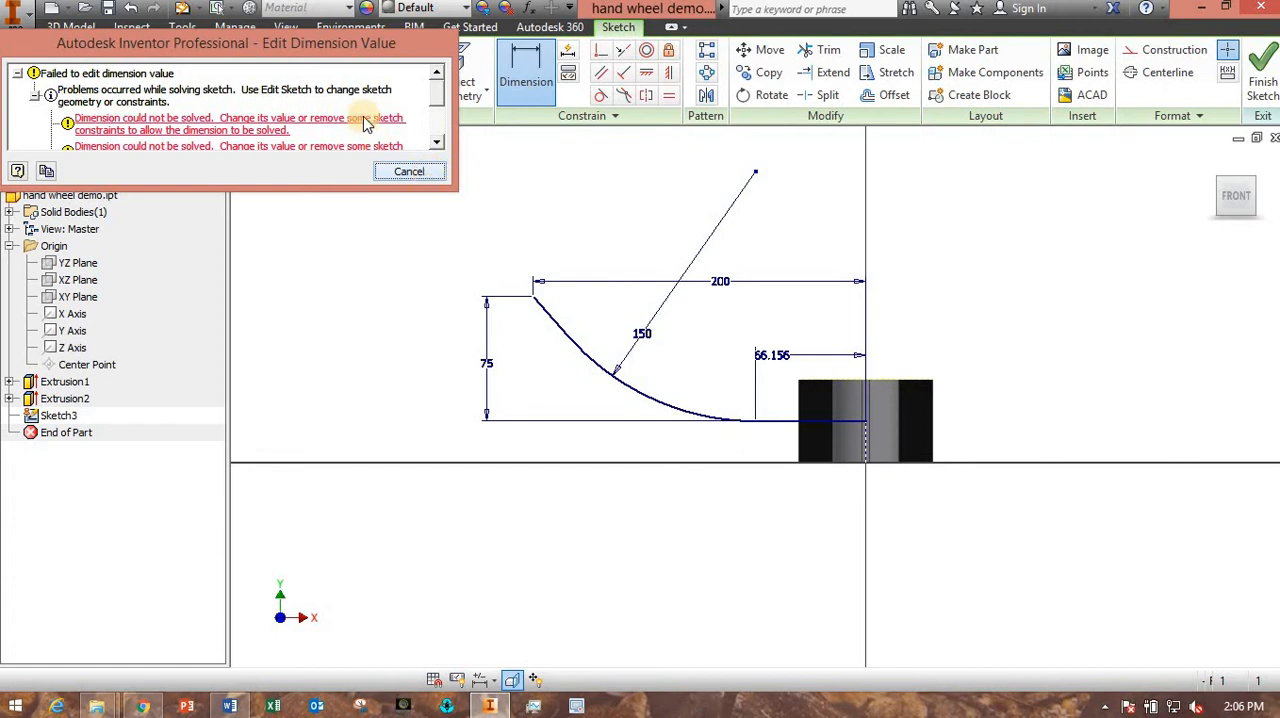
scroll(366, 121, down, 3)
scroll(366, 121, up, 3)
click(405, 171)
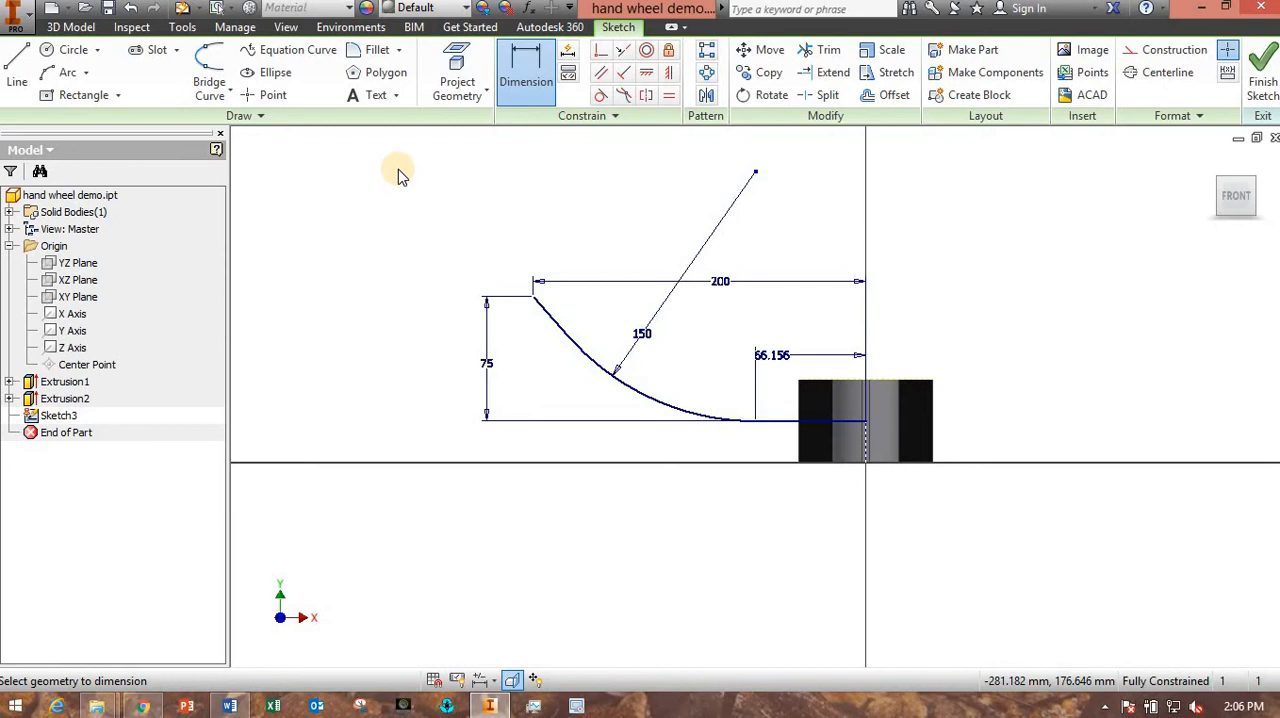
- Set the overall horizontal distance of the path to 250 mm and the horizontal line's length to 100 mm
double_click(720, 284)
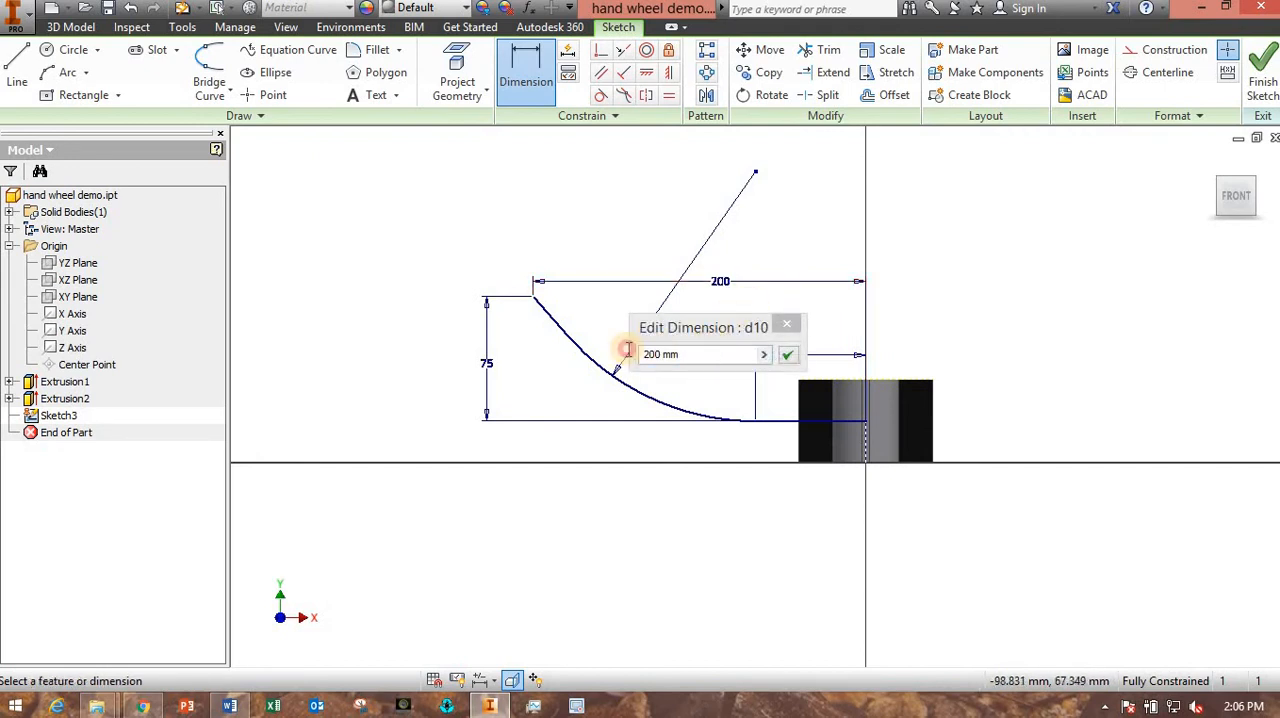
text(250)
key(Return)
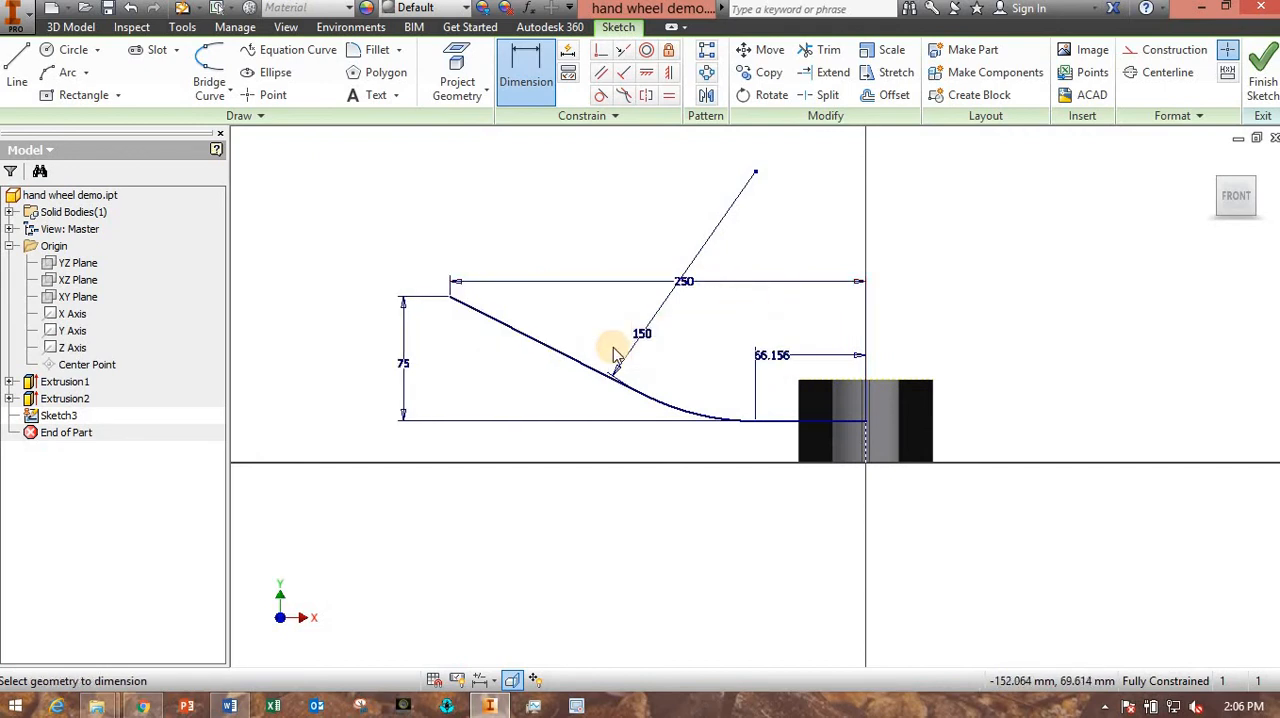
double_click(773, 357)
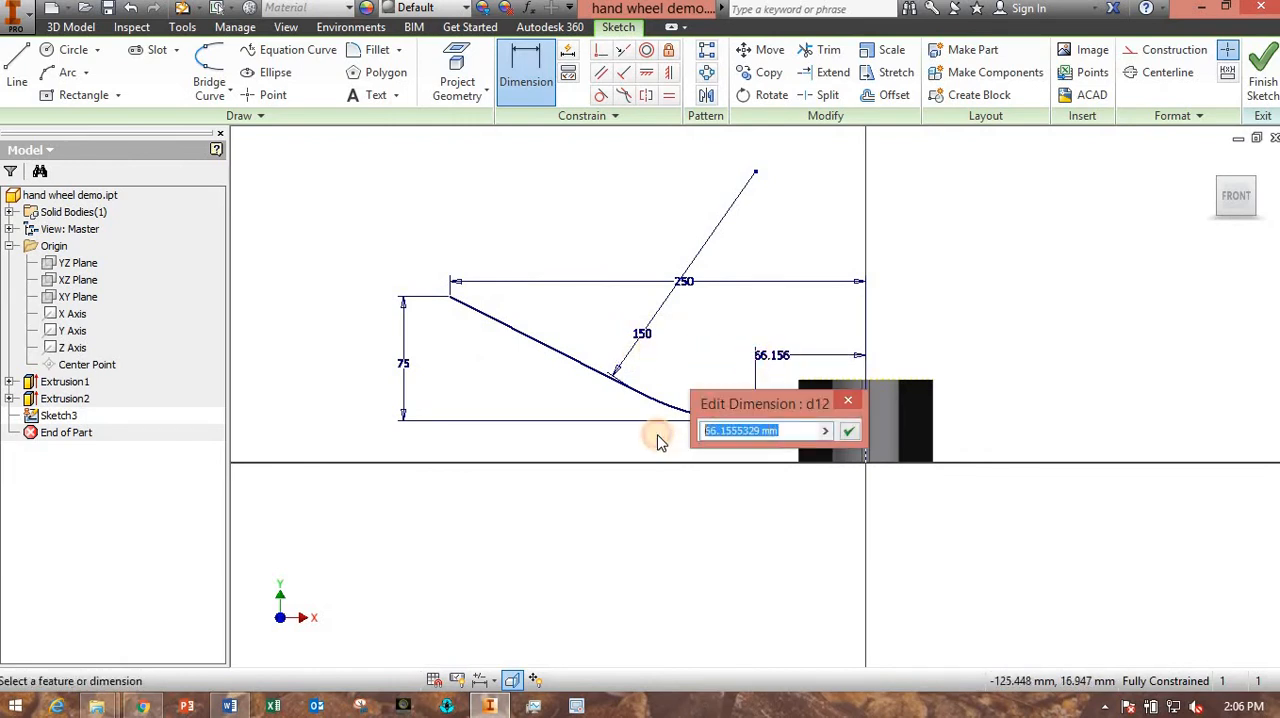
text(100)
key(Return)
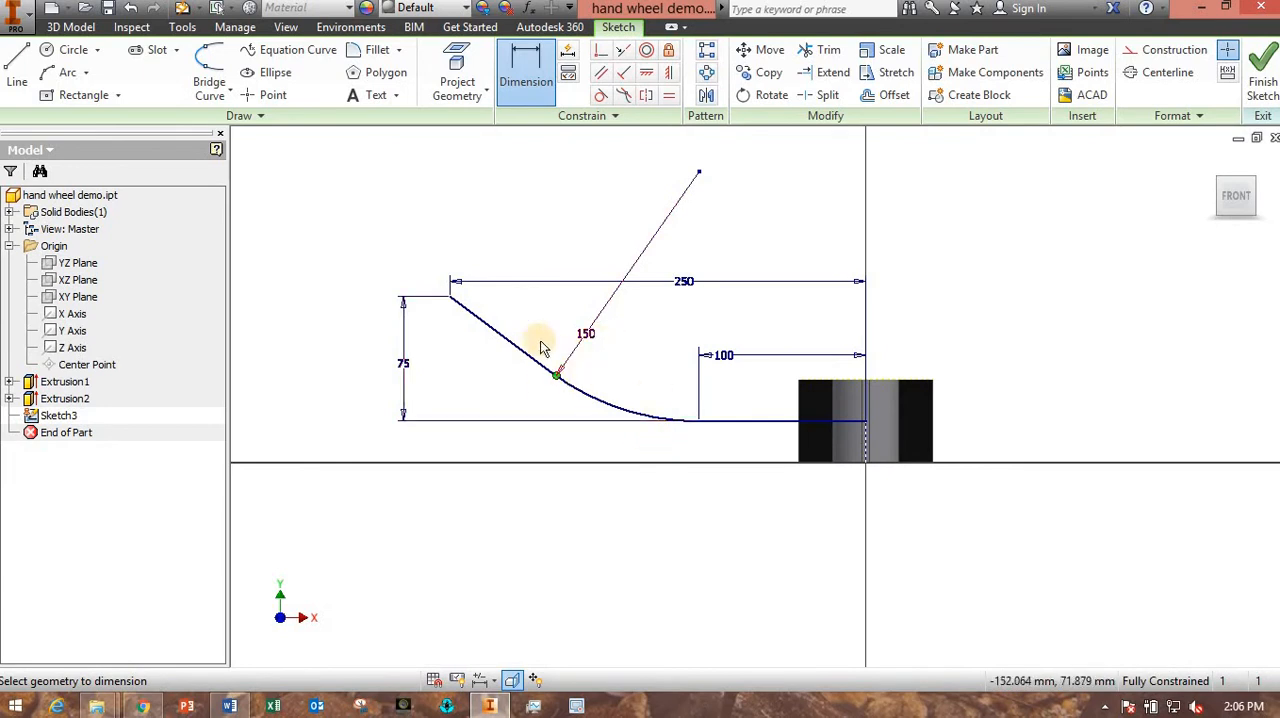
double_click(684, 284)
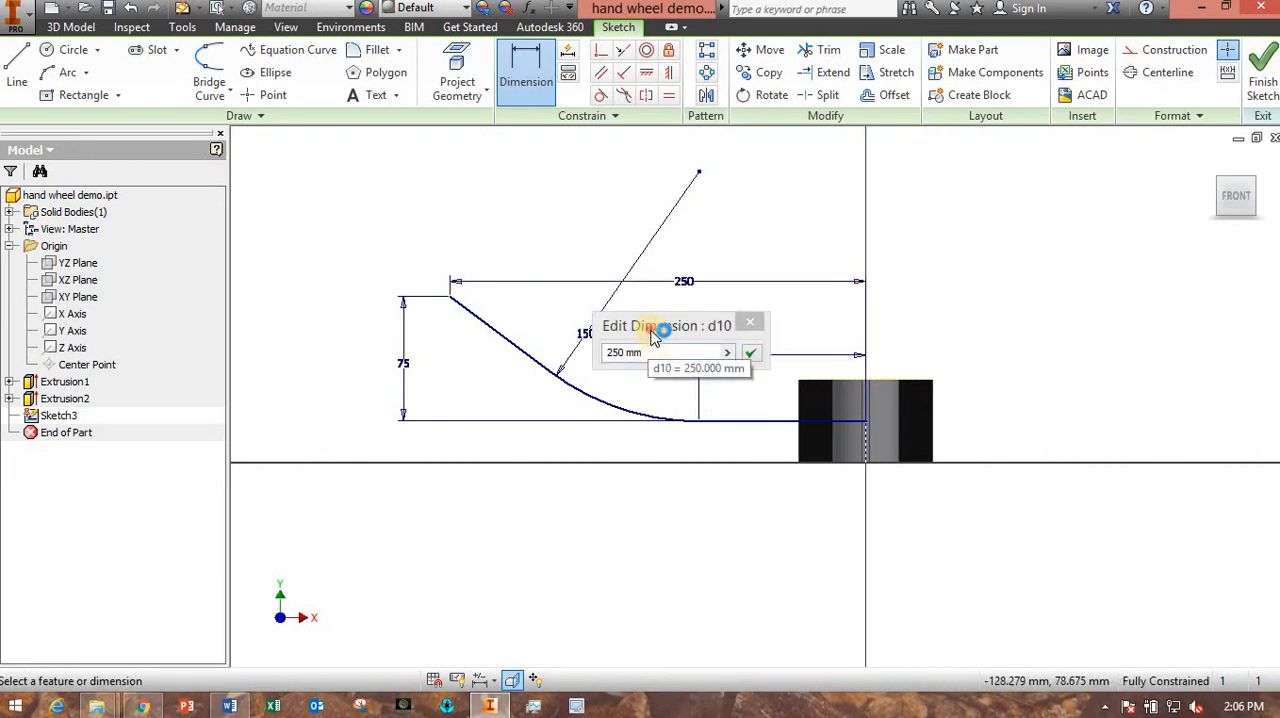
drag(655, 338, 809, 186)
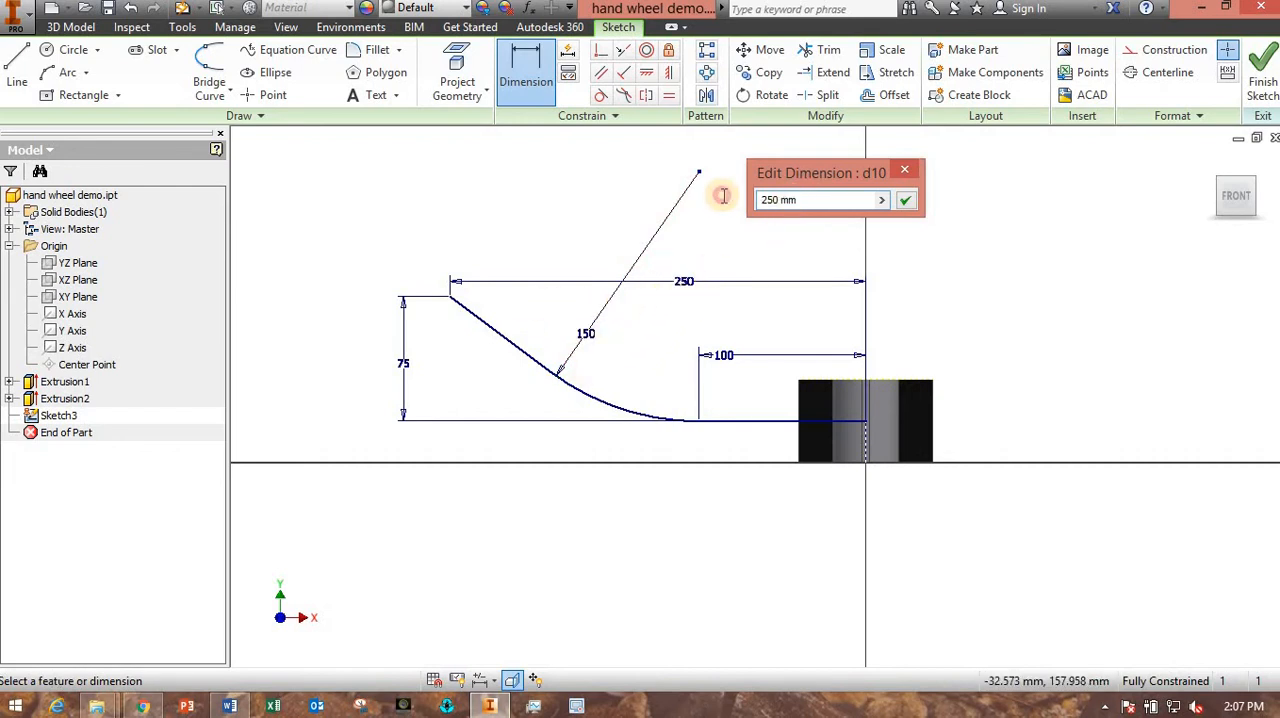
click(715, 310)
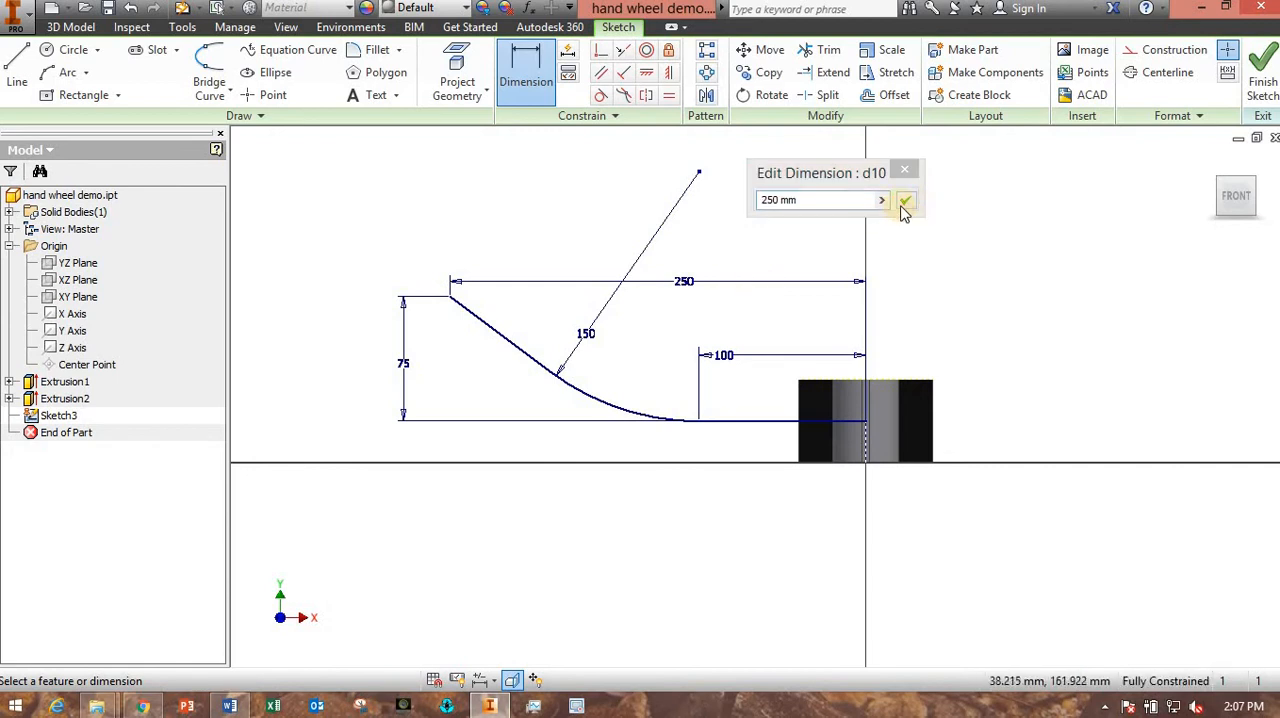
click(907, 203)
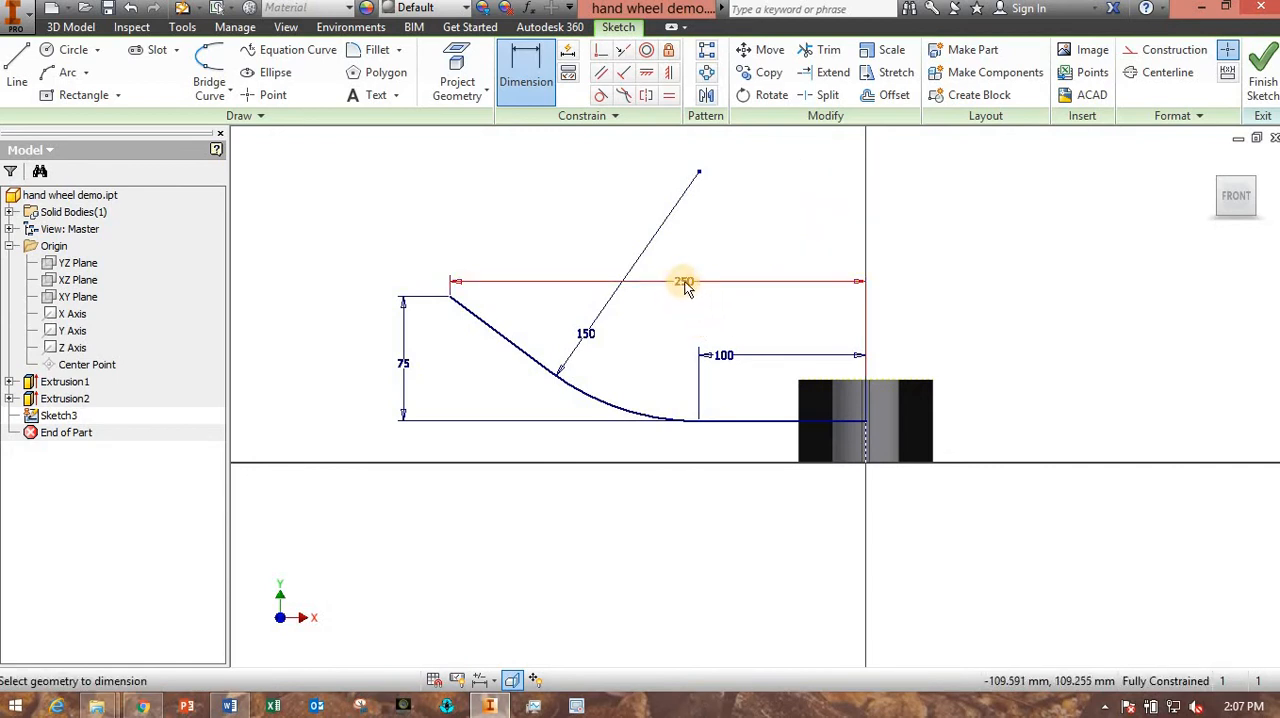
- Finish the path sketch and create a work plane normal to the angled line through its outer endpoint
click(1262, 86)
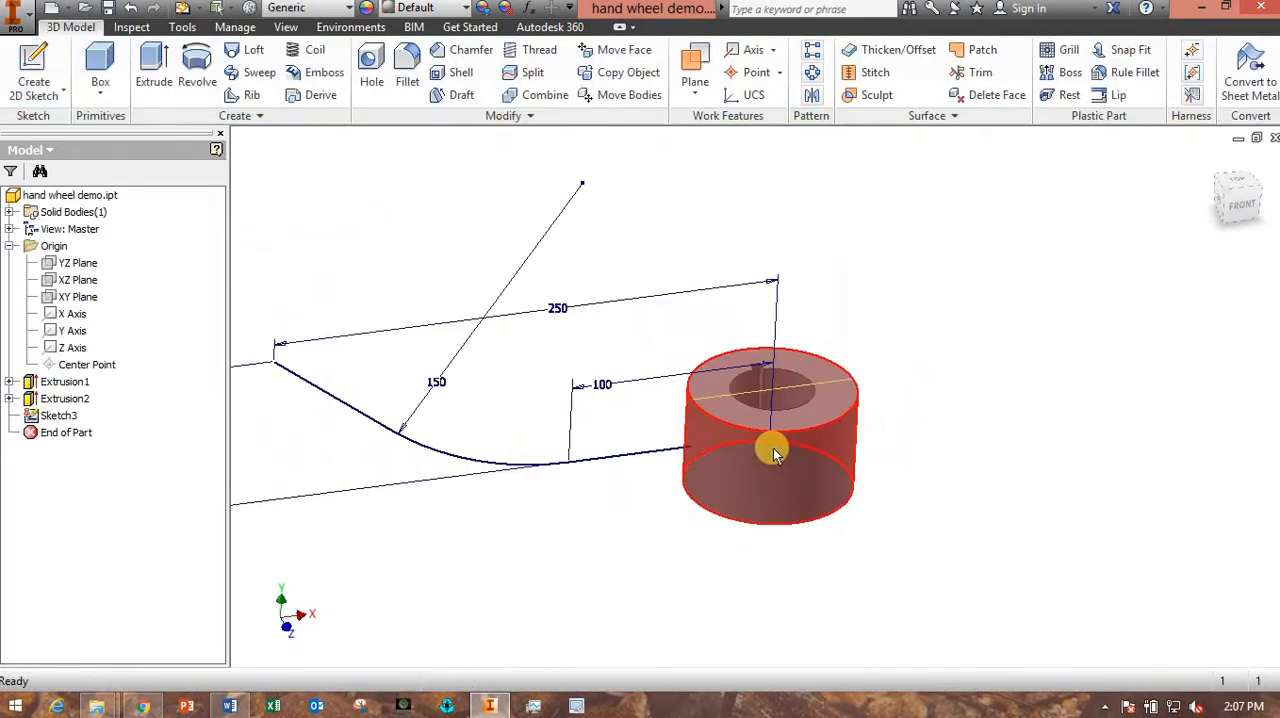
mouse_move(610, 520)
shift+middle_down()
mouse_move(560, 463)
mouse_move(586, 503)
mouse_move(686, 509)
mouse_move(620, 480)
mouse_move(620, 525)
mouse_move(594, 491)
shift+middle_up()
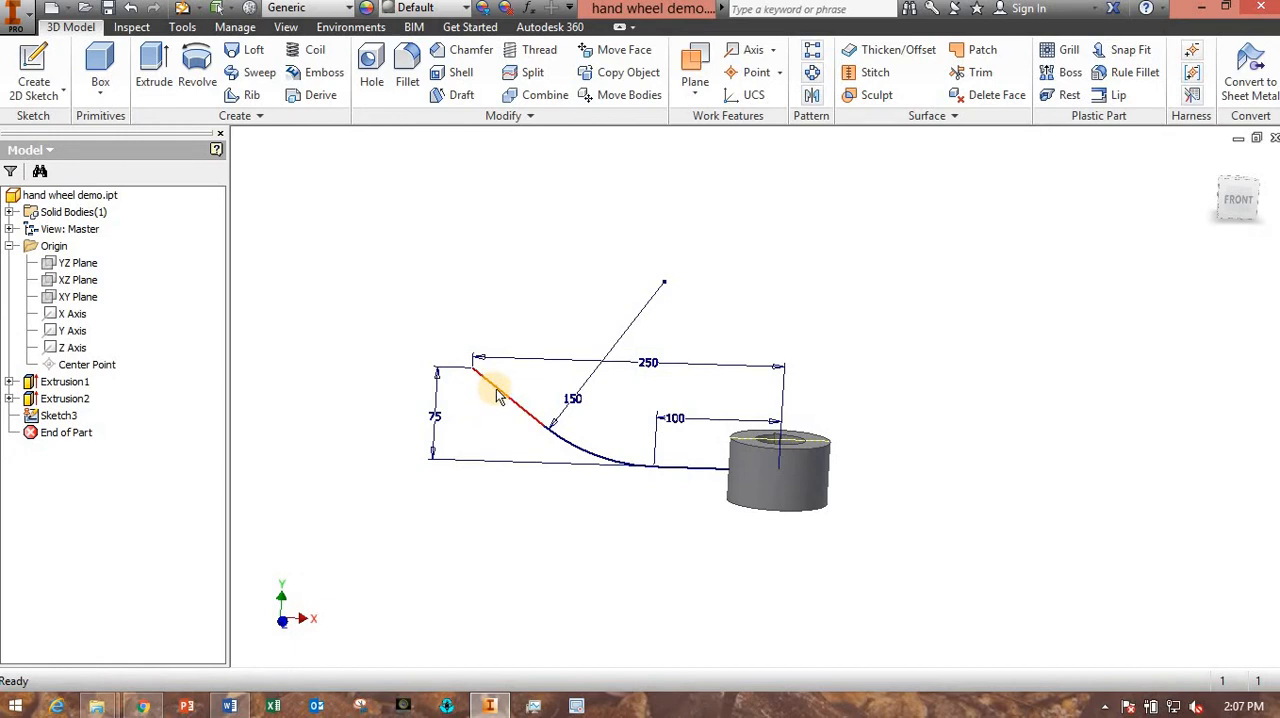
scroll(476, 375, up, 3)
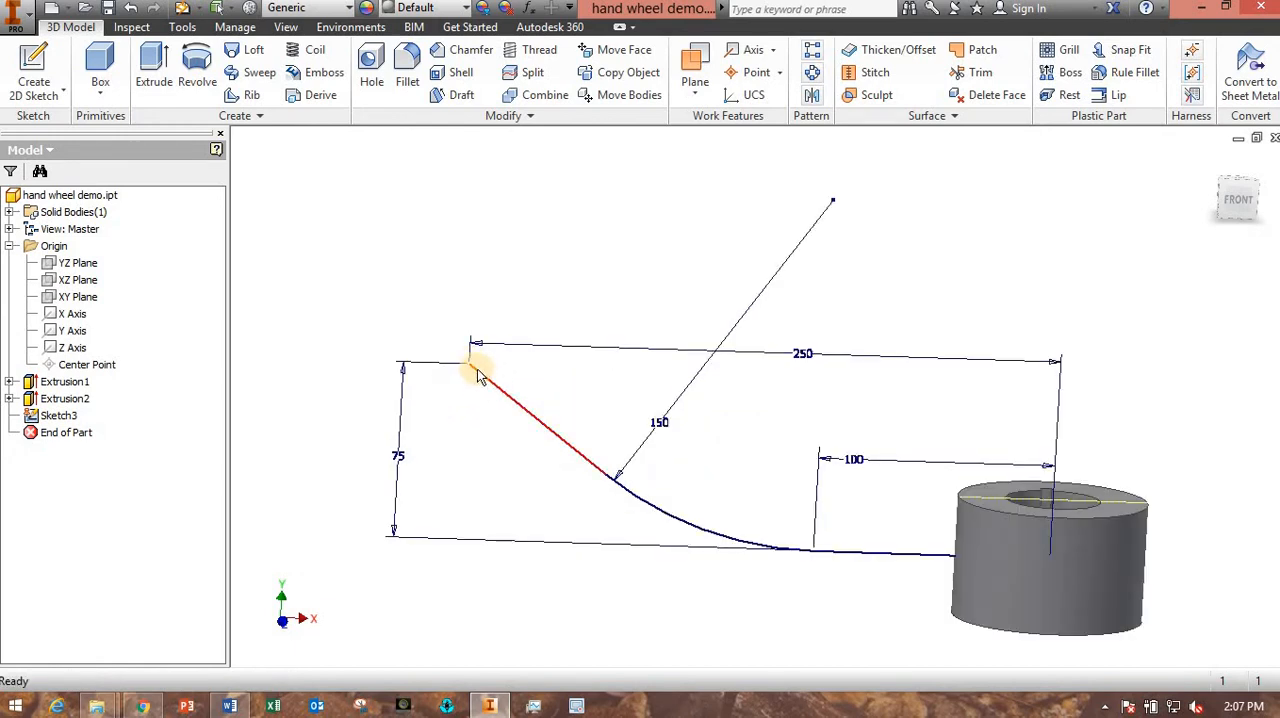
middle_drag(672, 295, 609, 288)
click(704, 91)
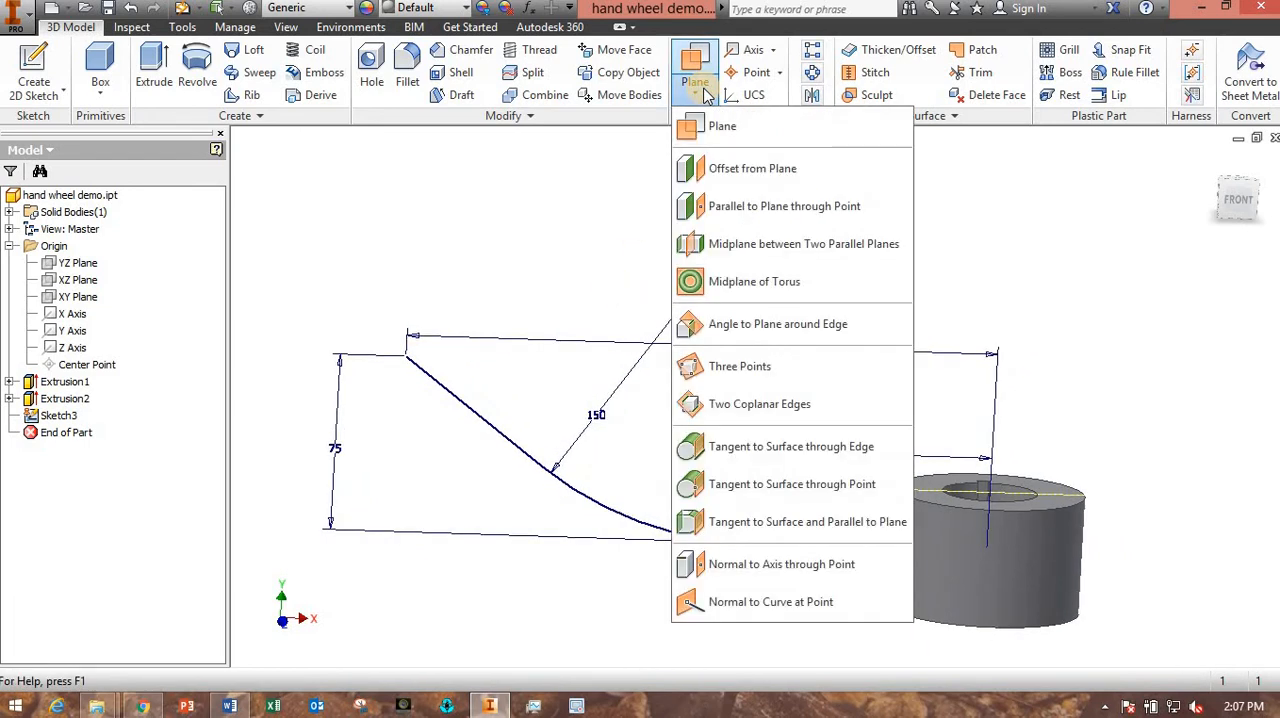
click(740, 566)
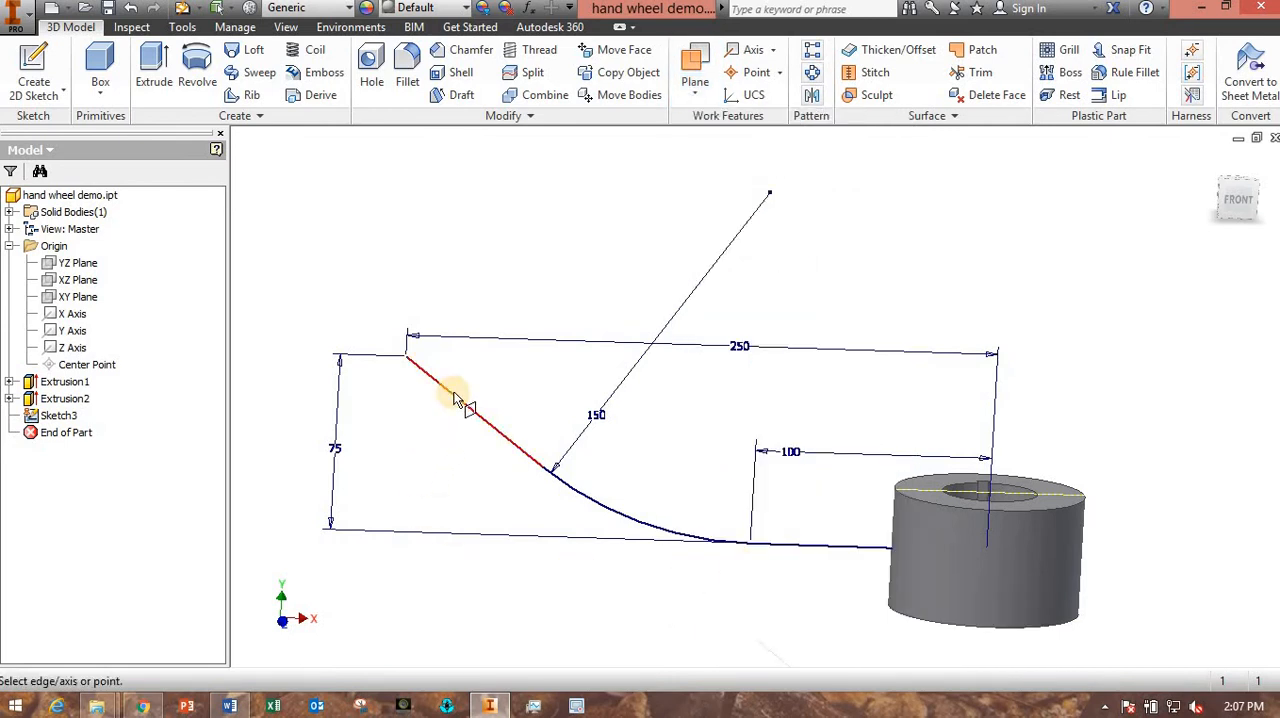
click(414, 362)
click(409, 357)
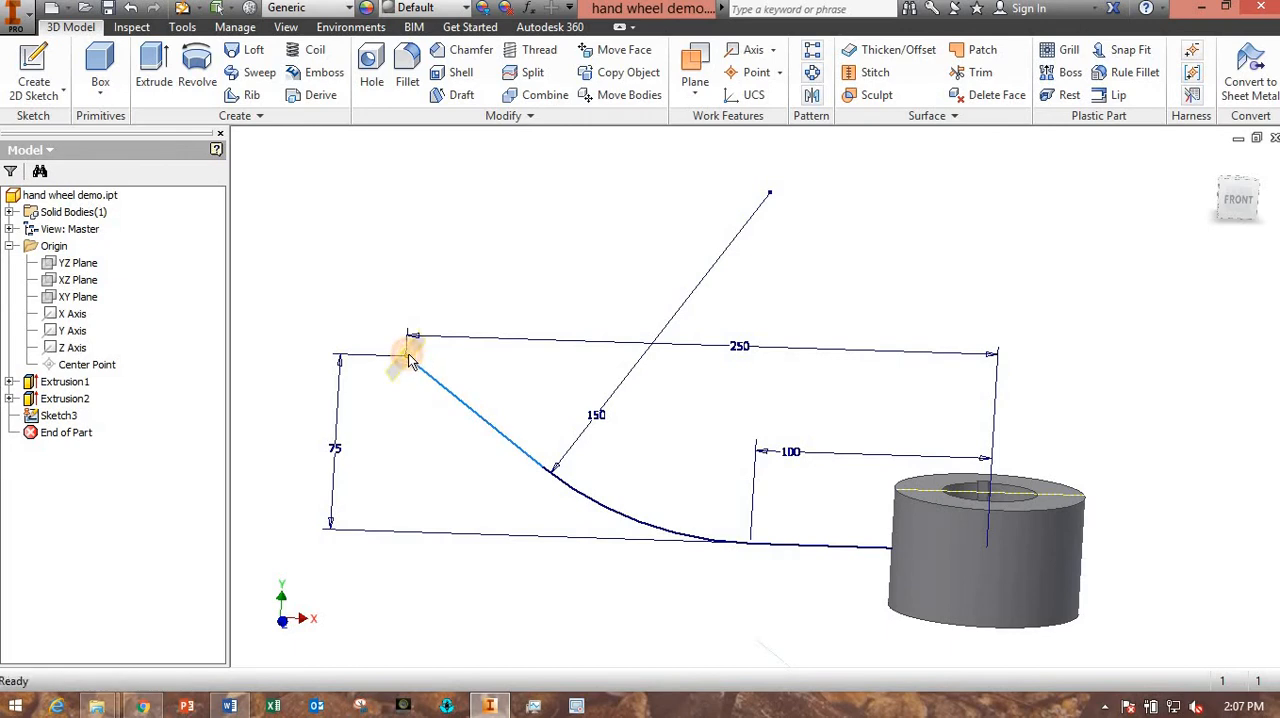
- Sketch a 30 mm diameter circle on the work plane, centred on the path's outer endpoint, and finish the sketch
mouse_move(426, 528)
shift+middle_down()
mouse_move(503, 537)
mouse_move(436, 524)
mouse_move(466, 537)
mouse_move(446, 523)
mouse_move(456, 529)
shift+middle_up()
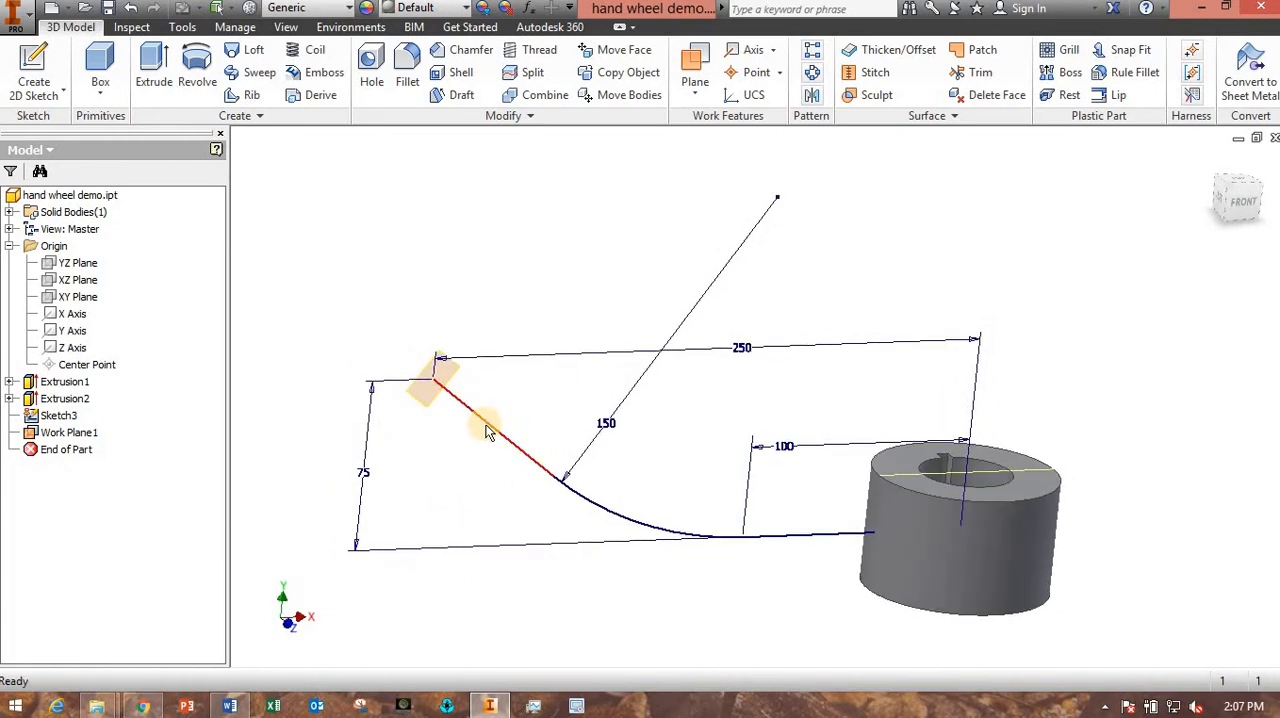
click(457, 392)
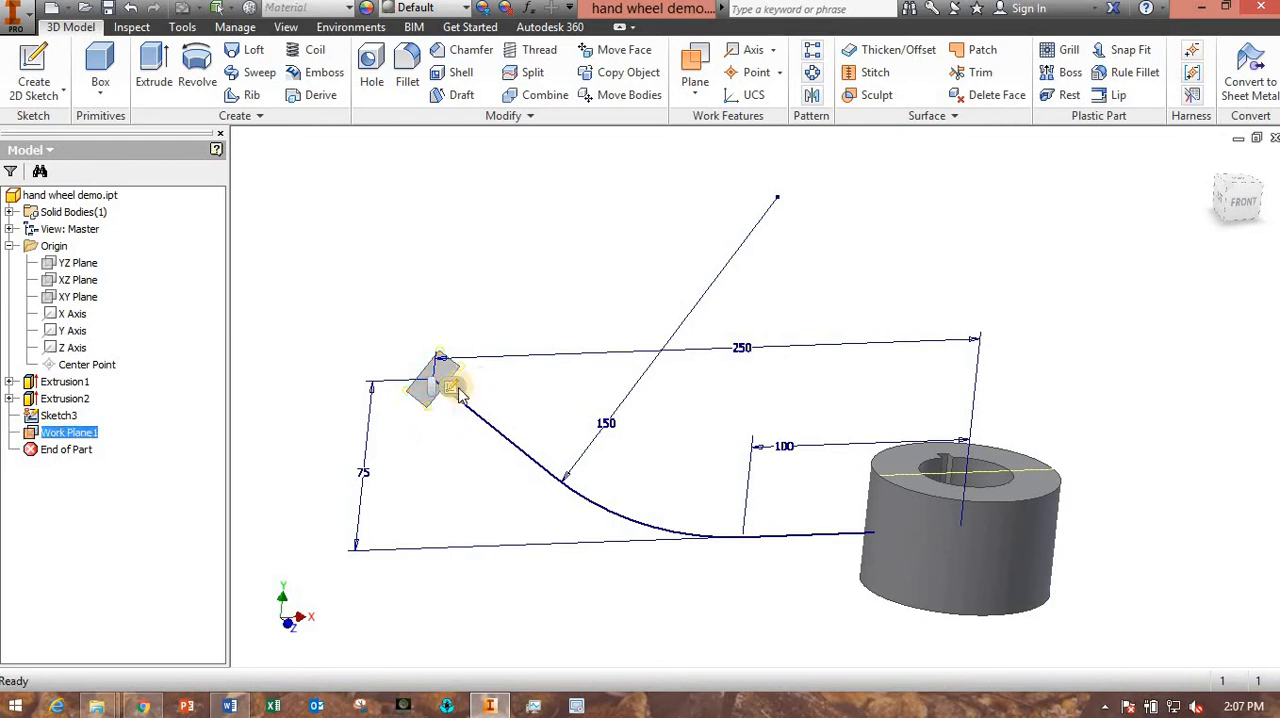
click(452, 387)
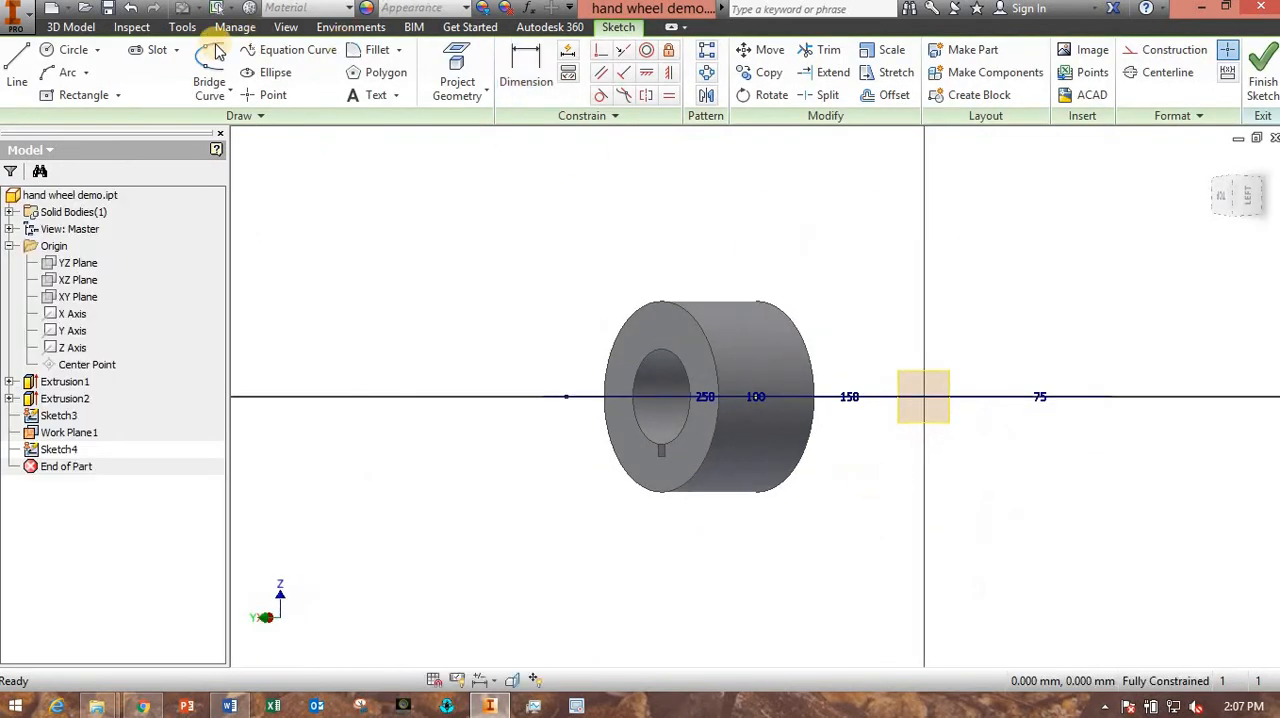
click(70, 50)
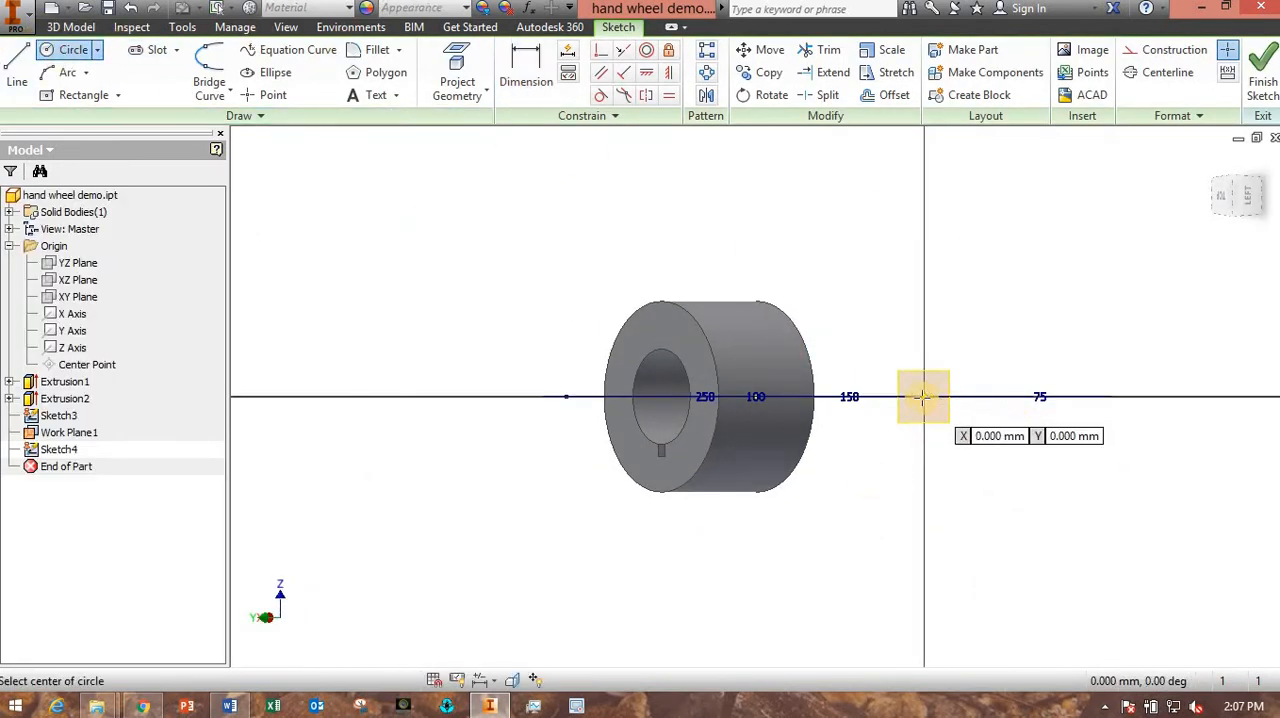
click(922, 397)
text(30)
key(Return)
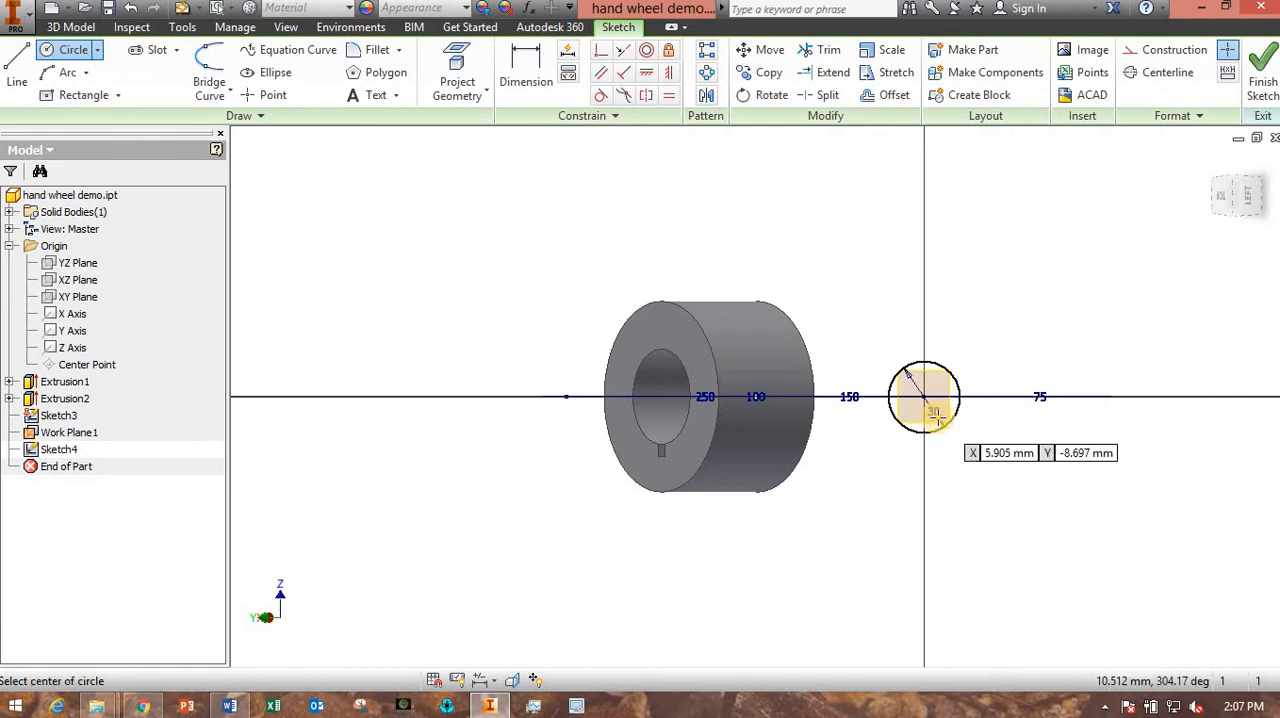
click(1262, 82)
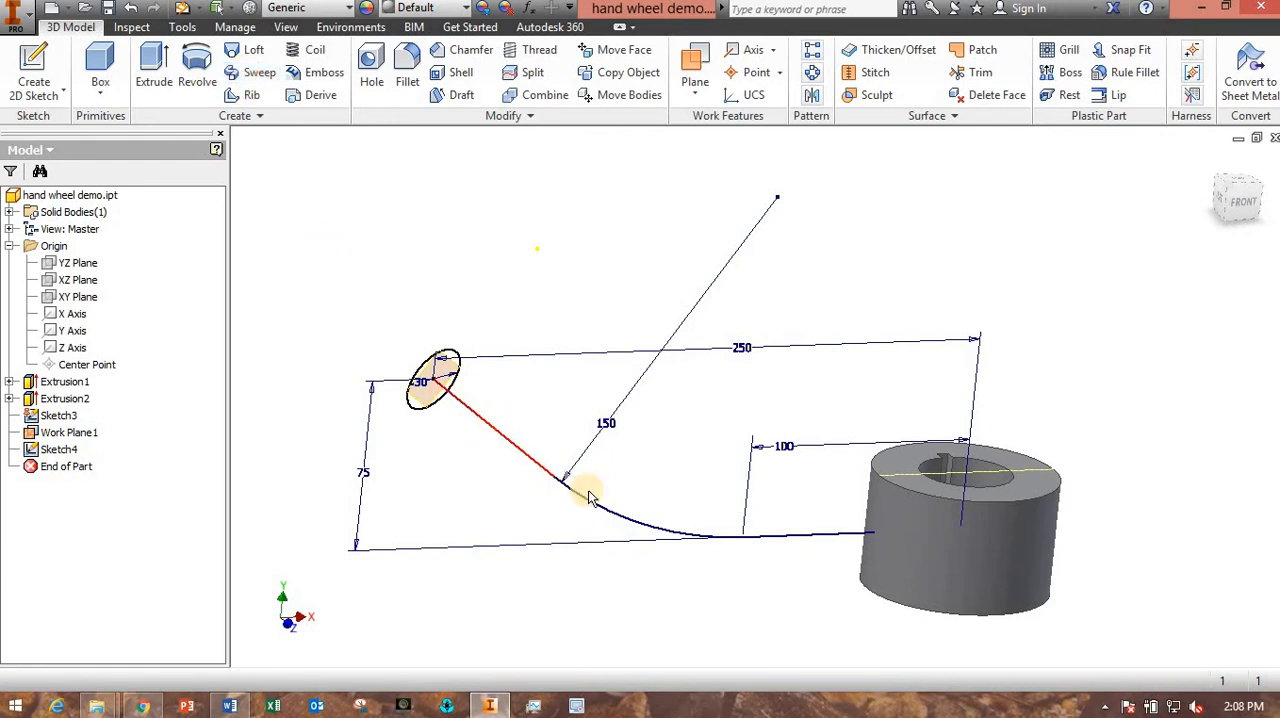
- Sweep the 30 mm circle along the curved spoke path into the hub as a joined solid with zero taper
click(237, 84)
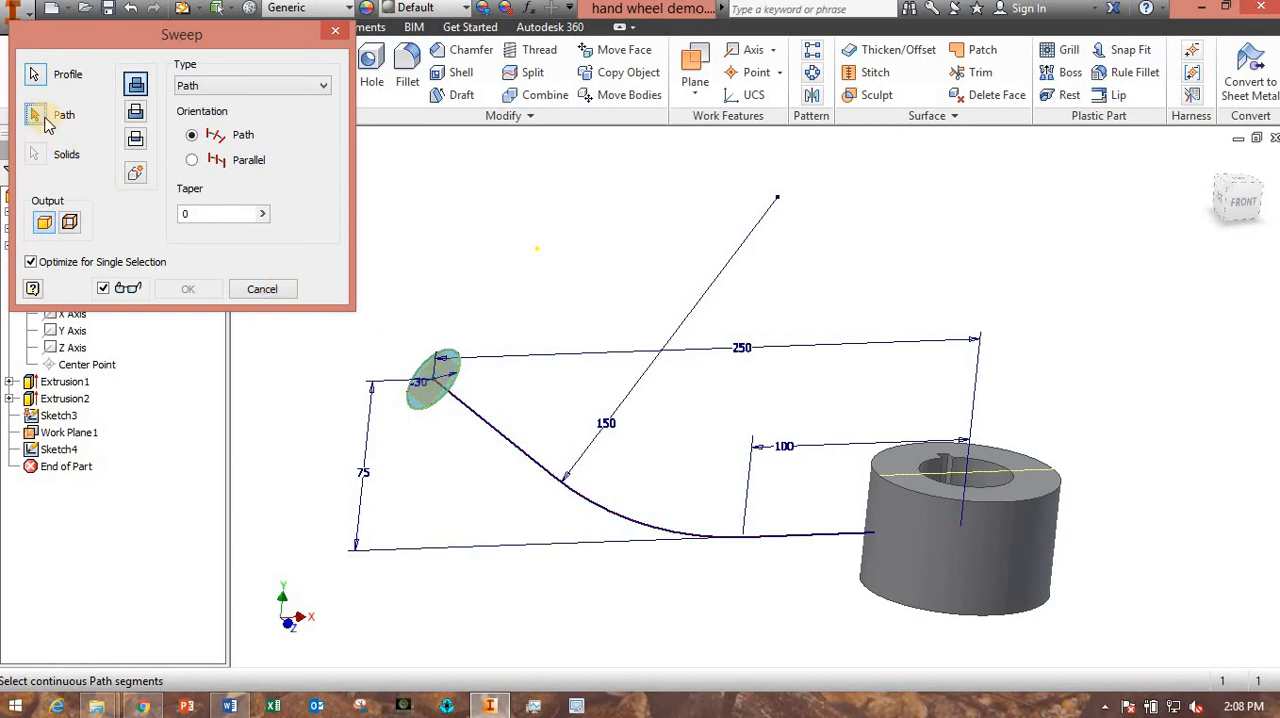
click(527, 456)
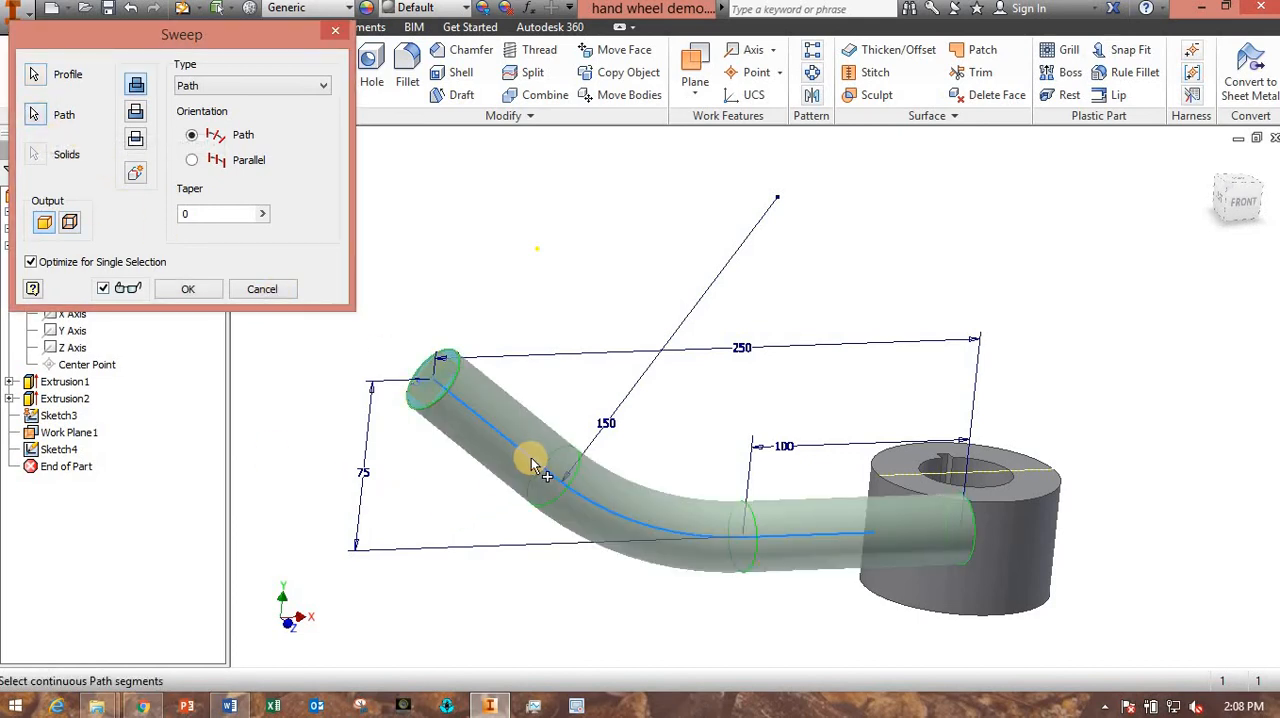
shift+middle_drag(960, 608, 975, 543)
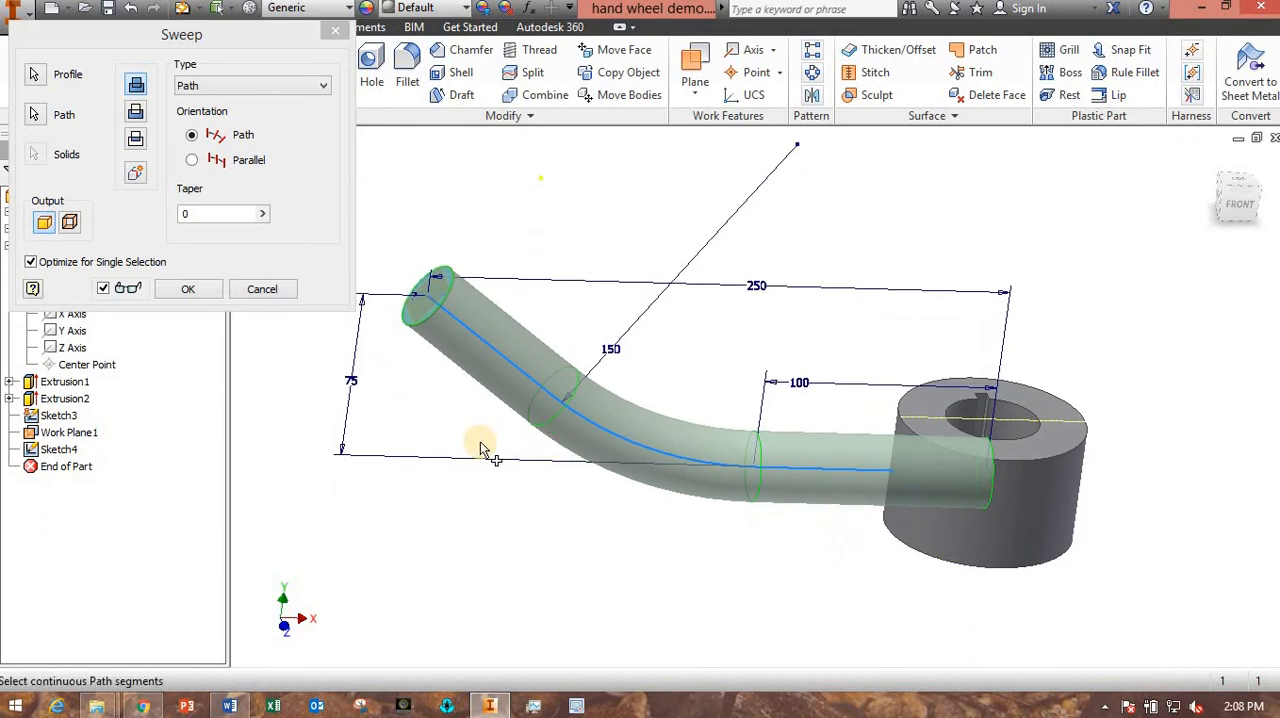
click(188, 289)
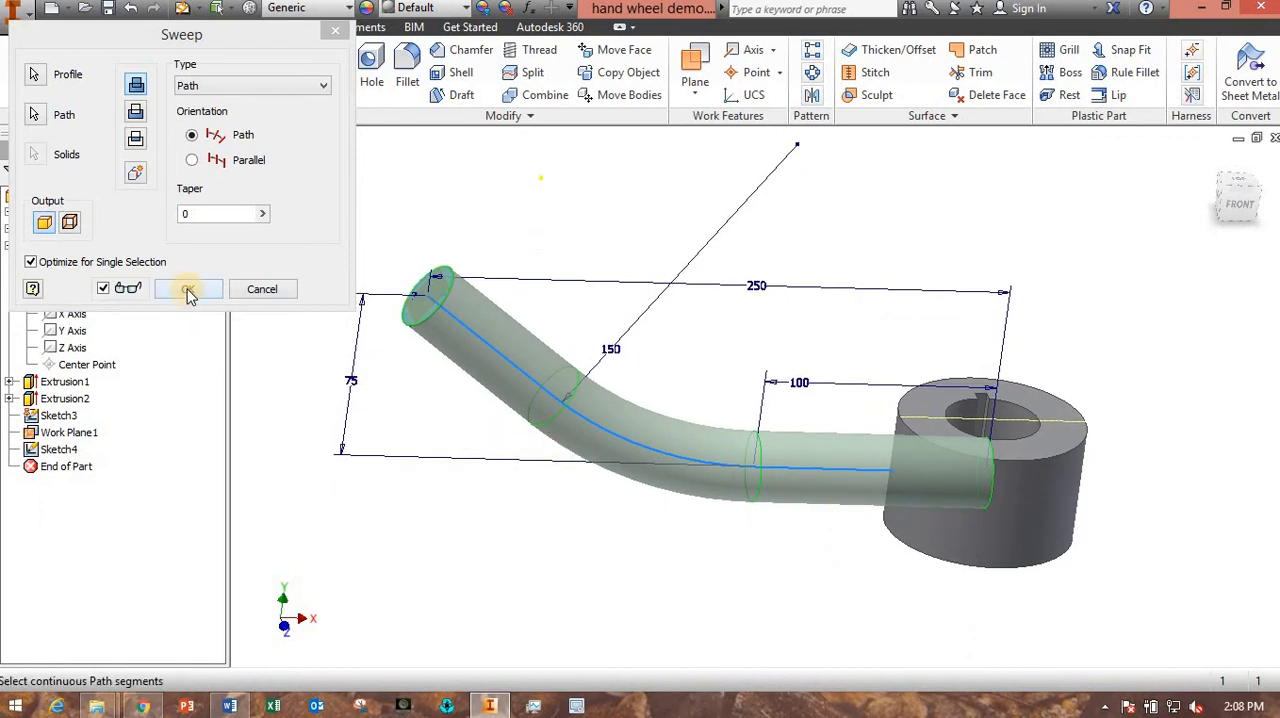
- Inspect where the spoke enters the hub bore and delete the bore and keyway cut, Extrusion2, together with its sketch
mouse_move(577, 537)
shift+middle_down()
mouse_move(603, 514)
mouse_move(627, 527)
mouse_move(517, 523)
mouse_move(566, 498)
mouse_move(574, 526)
shift+middle_up()
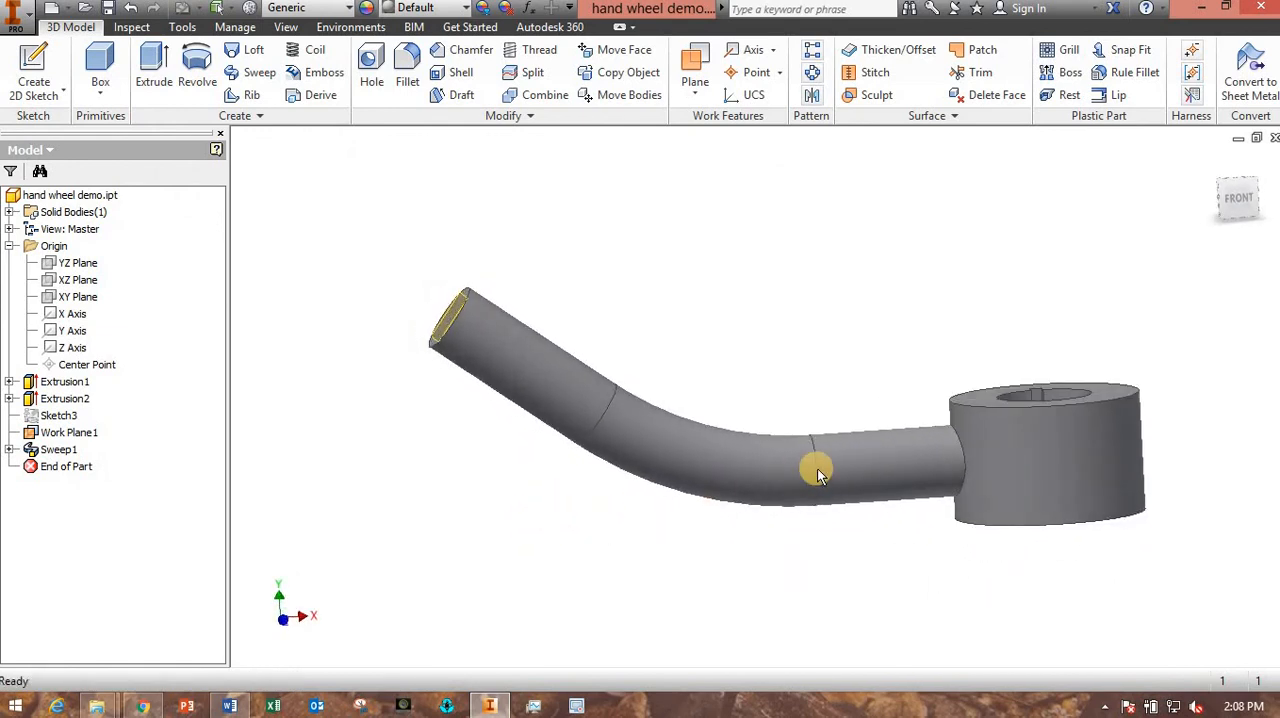
scroll(856, 478, down, 4)
scroll(703, 573, up, 3)
middle_drag(654, 554, 586, 573)
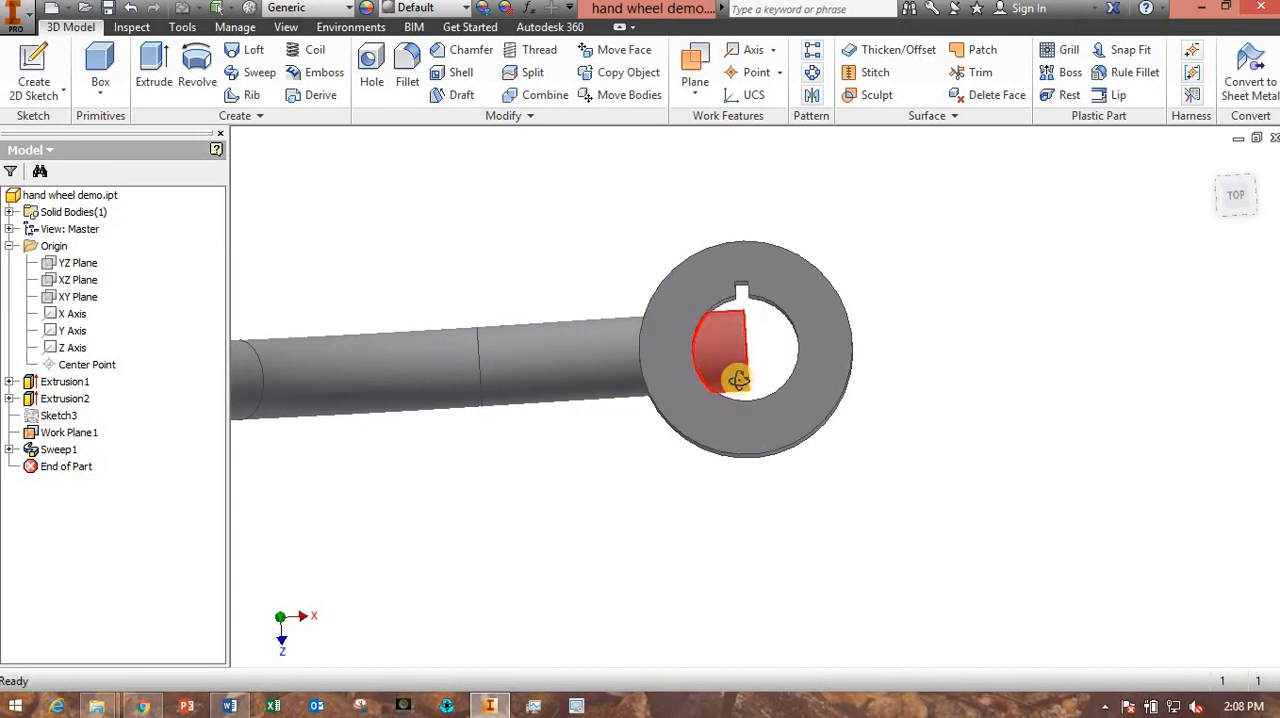
shift+middle_drag(737, 371, 739, 383)
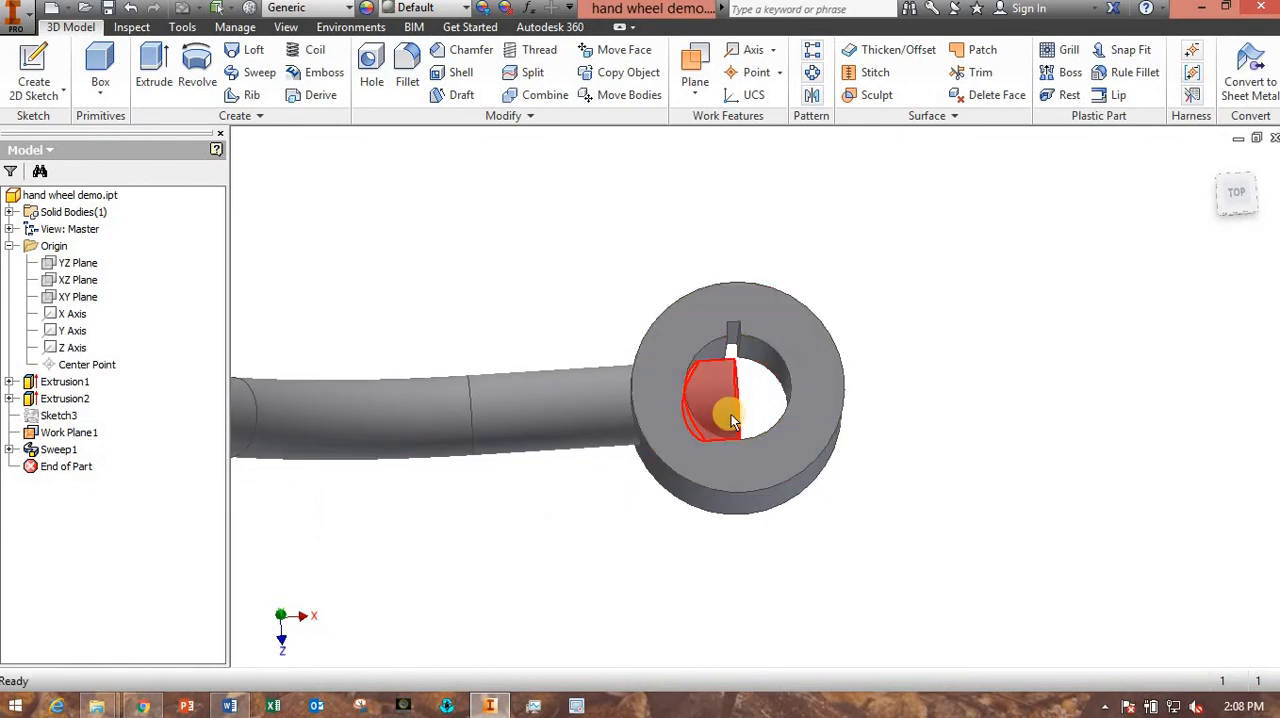
mouse_move(731, 421)
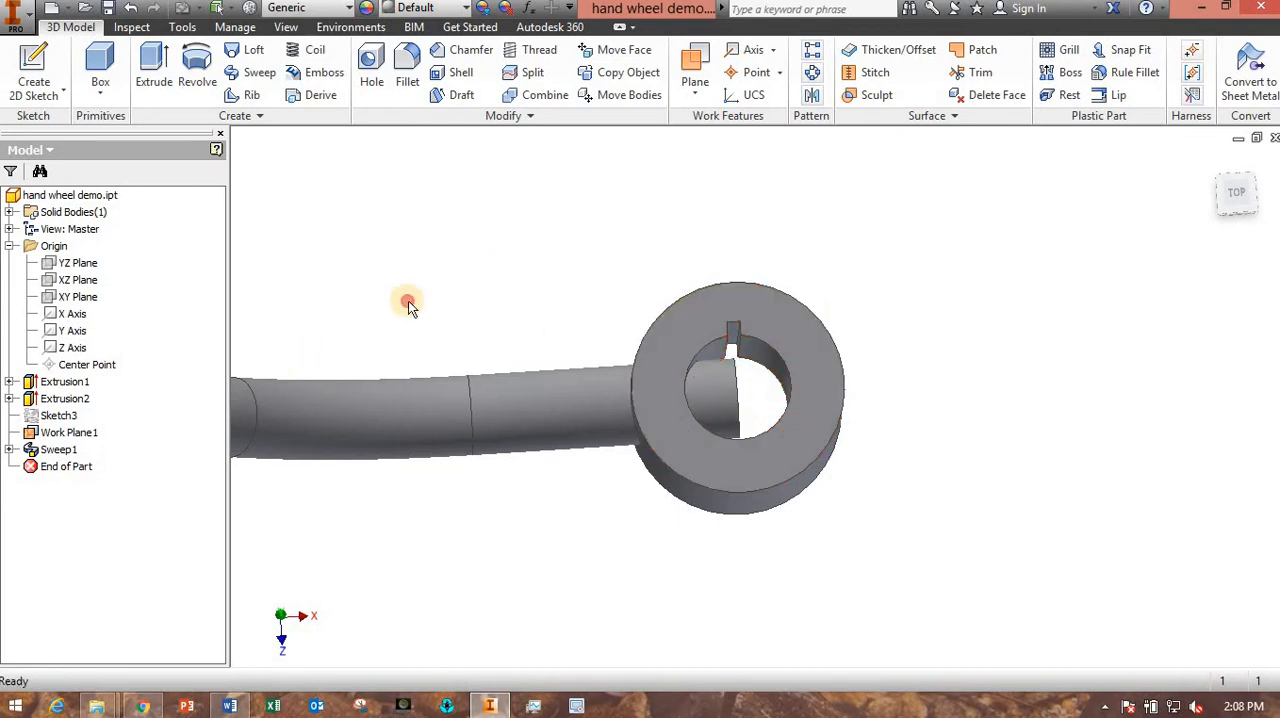
right_click(57, 403)
click(85, 400)
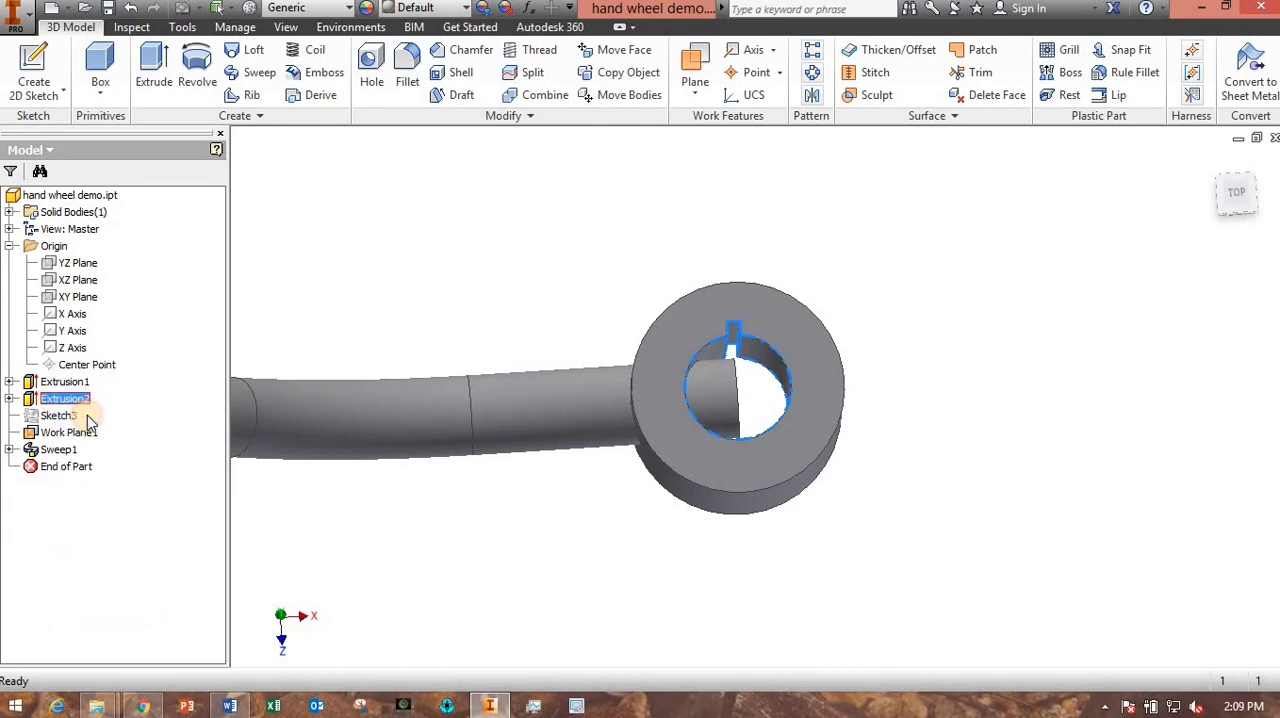
click(213, 234)
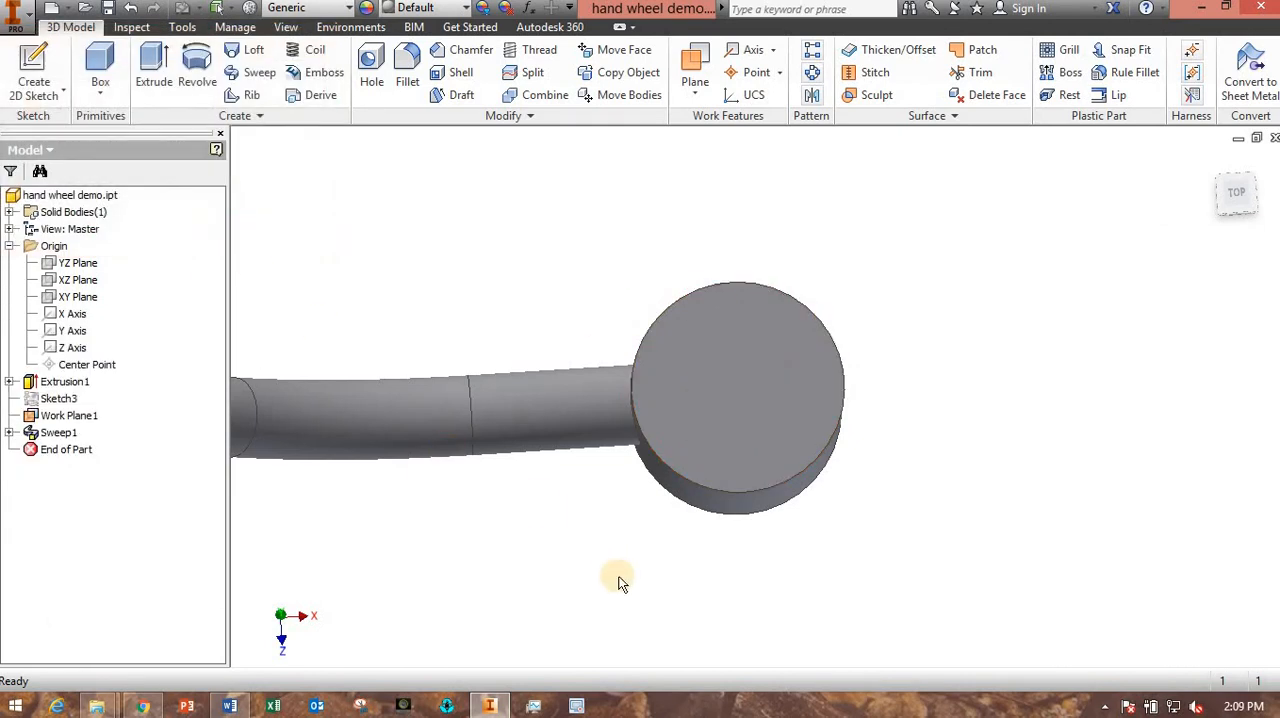
- Set up a circular pattern of the swept spoke, using the hub's cylindrical face as the rotation axis
shift+middle_drag(546, 587, 638, 510)
middle_drag(626, 494, 487, 580)
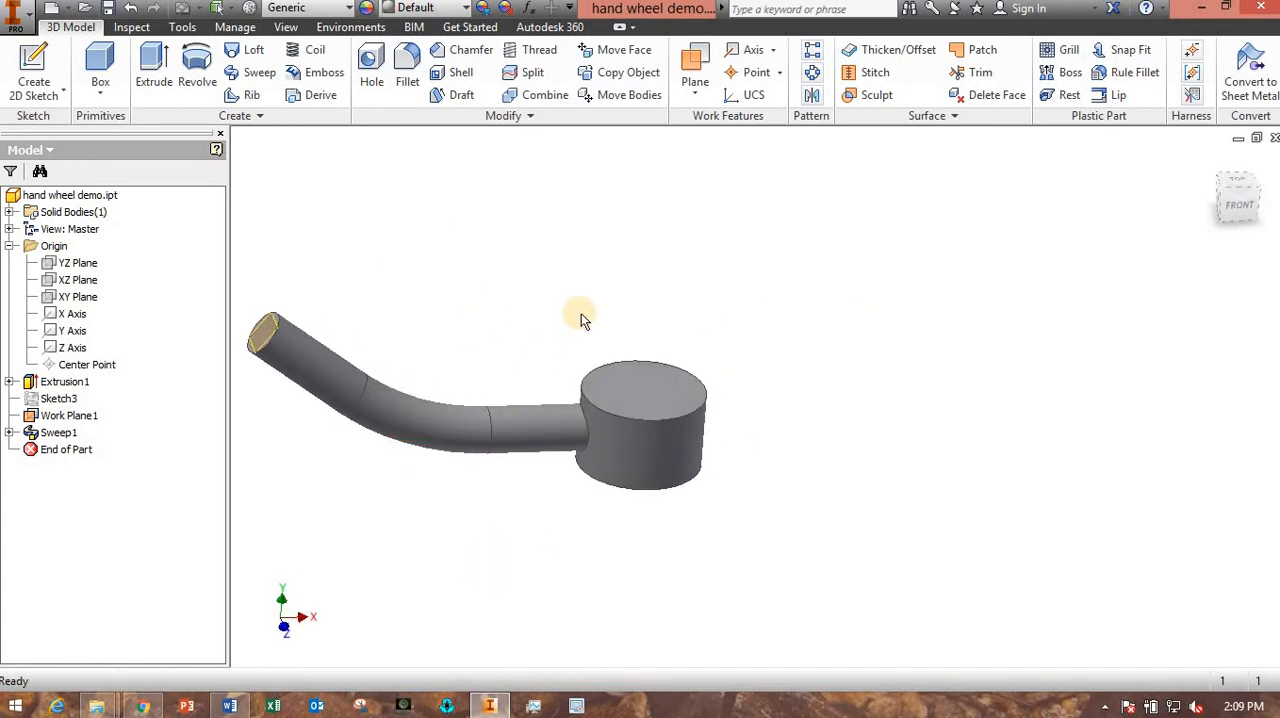
click(812, 76)
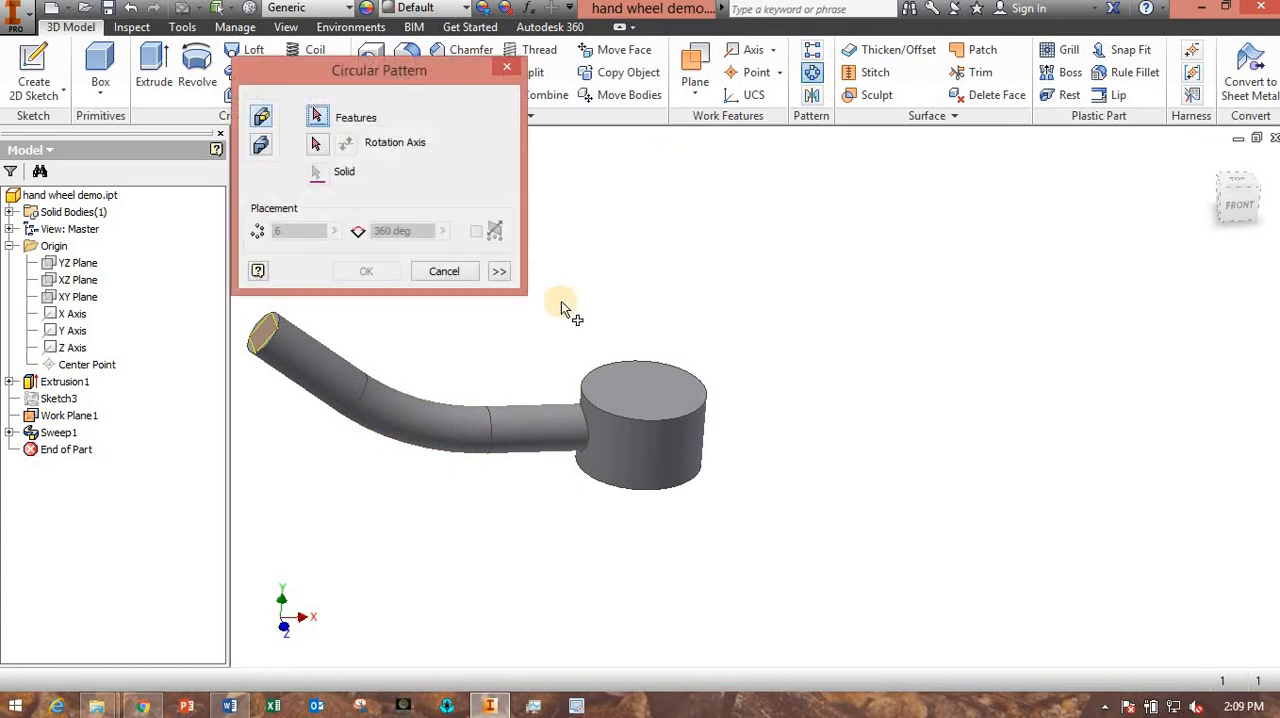
click(481, 430)
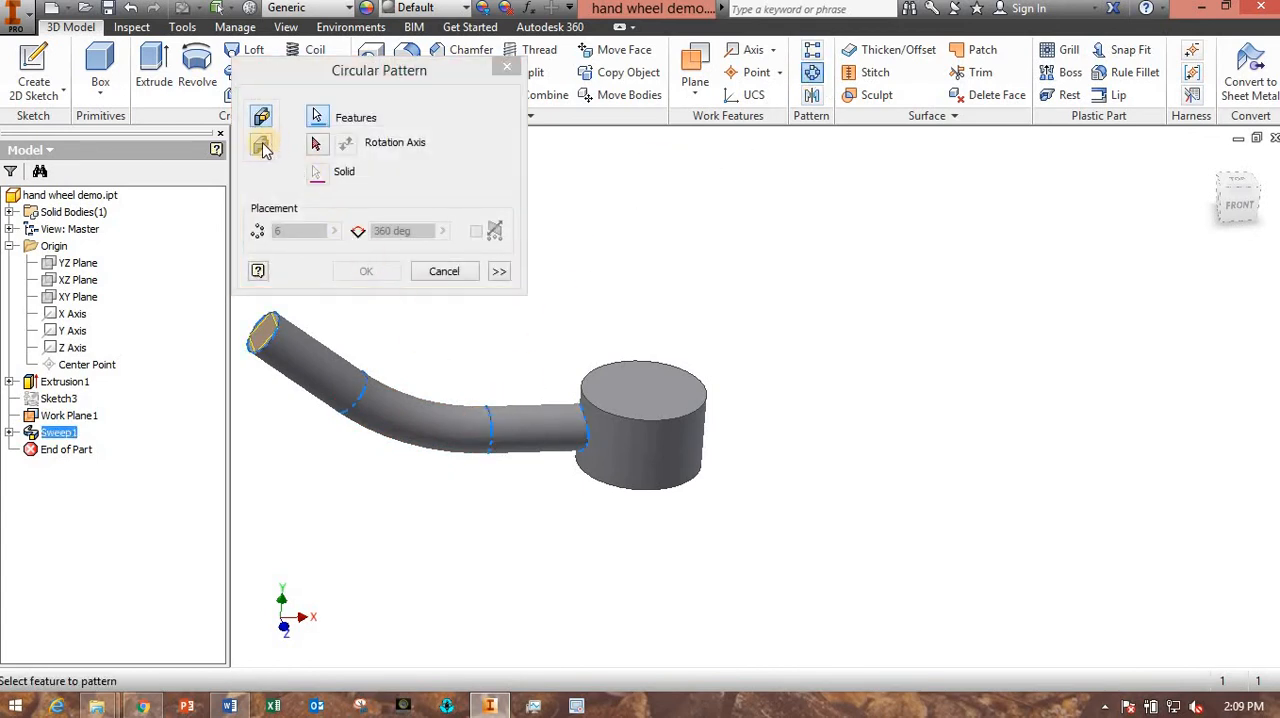
click(317, 145)
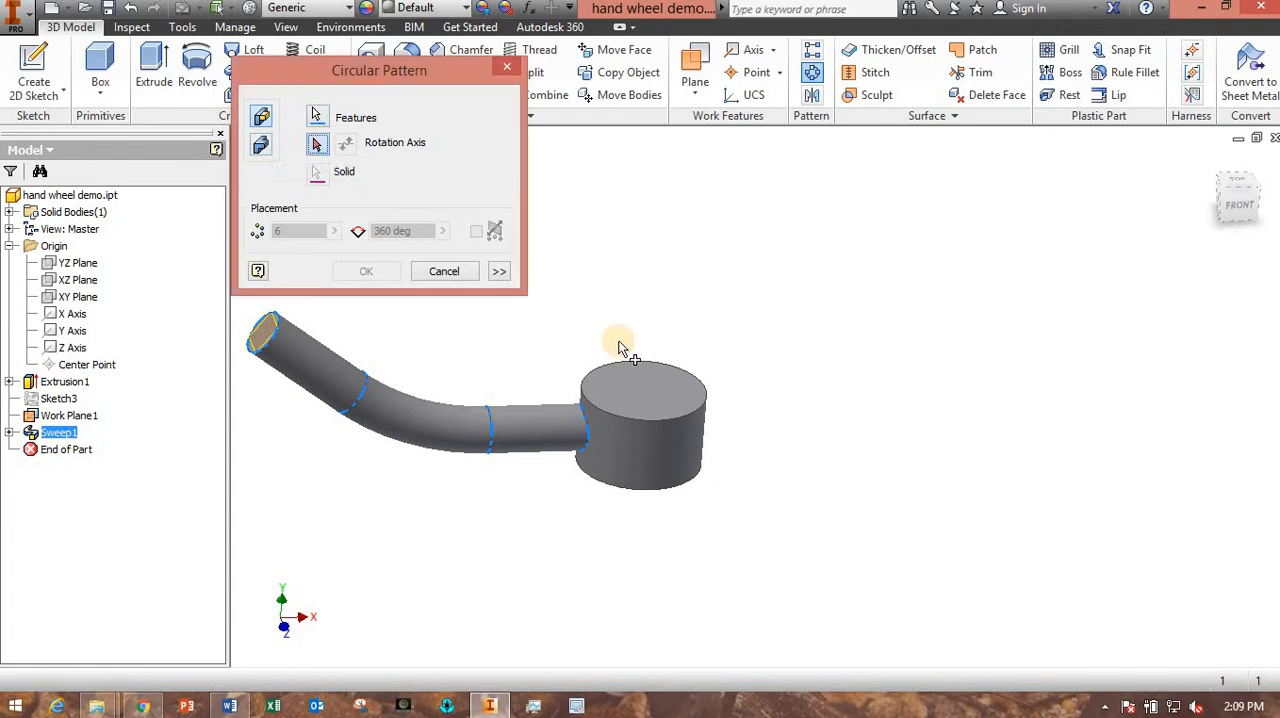
click(692, 458)
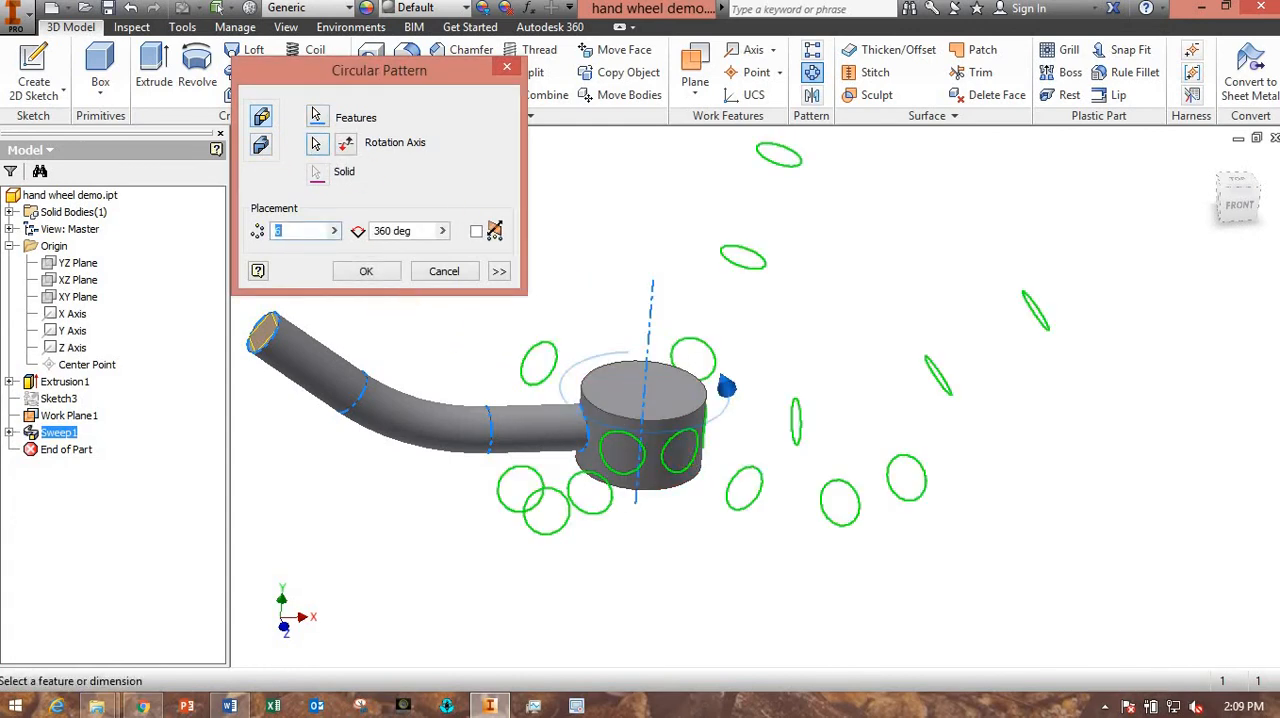
- Check the number of spokes in the Lab_04 Word document, then complete Inventor's circular pattern with 5 occurrences over 360 degrees
click(232, 707)
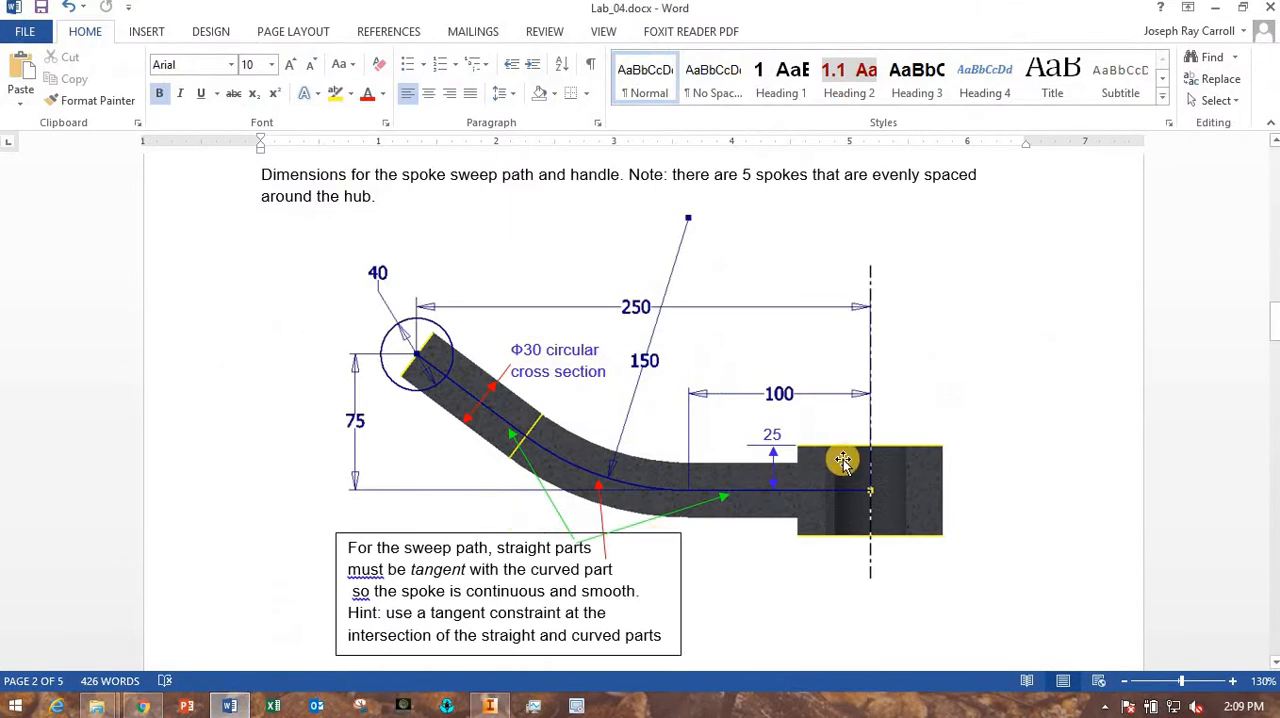
scroll(843, 460, up, 15)
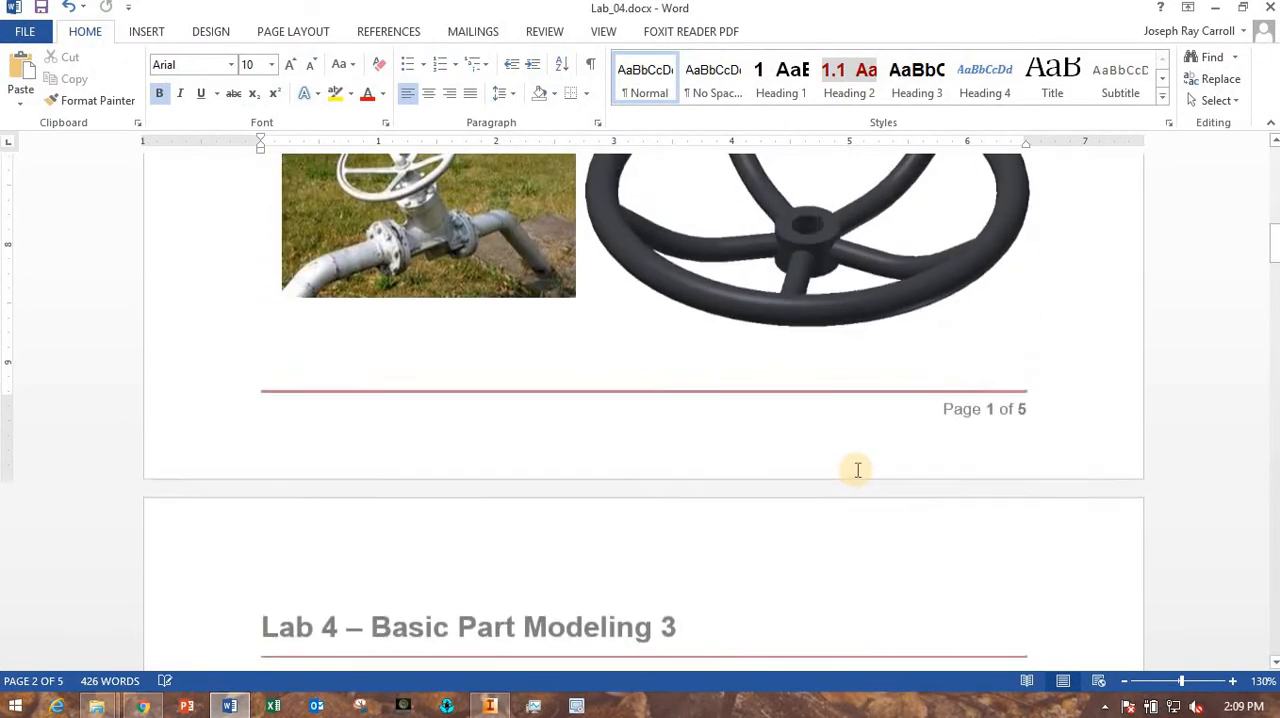
scroll(857, 470, up, 2)
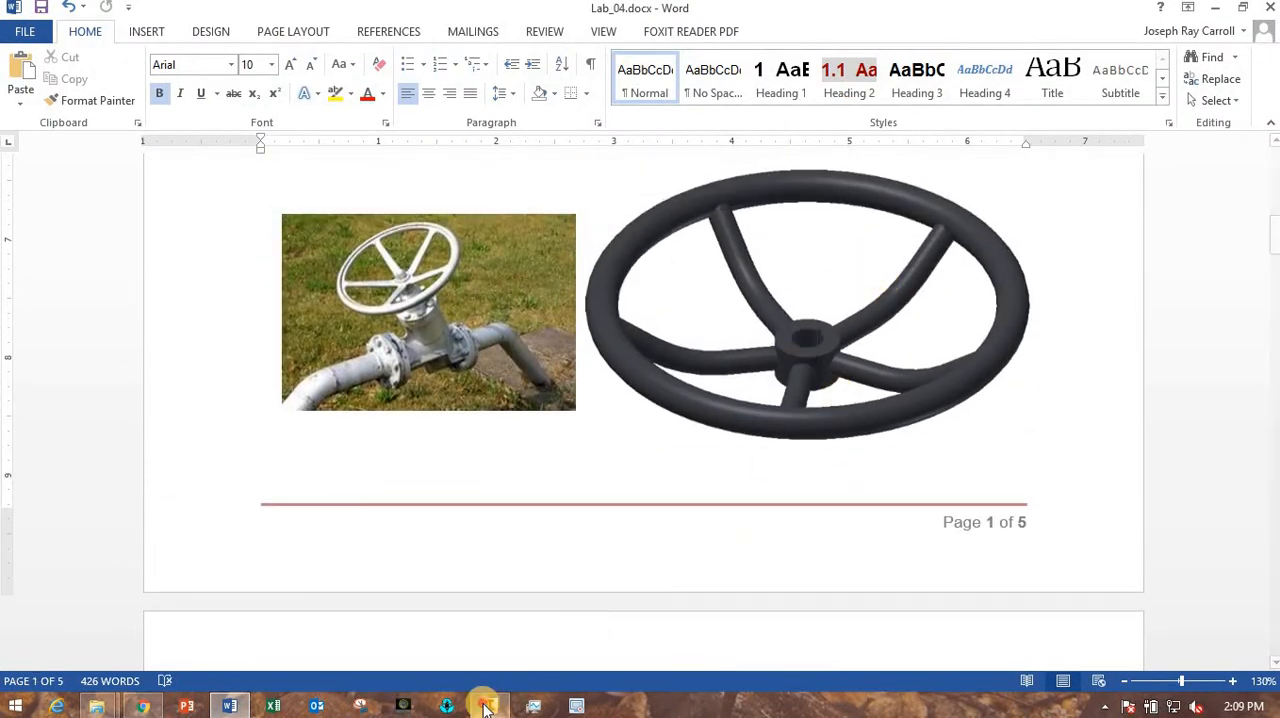
click(486, 707)
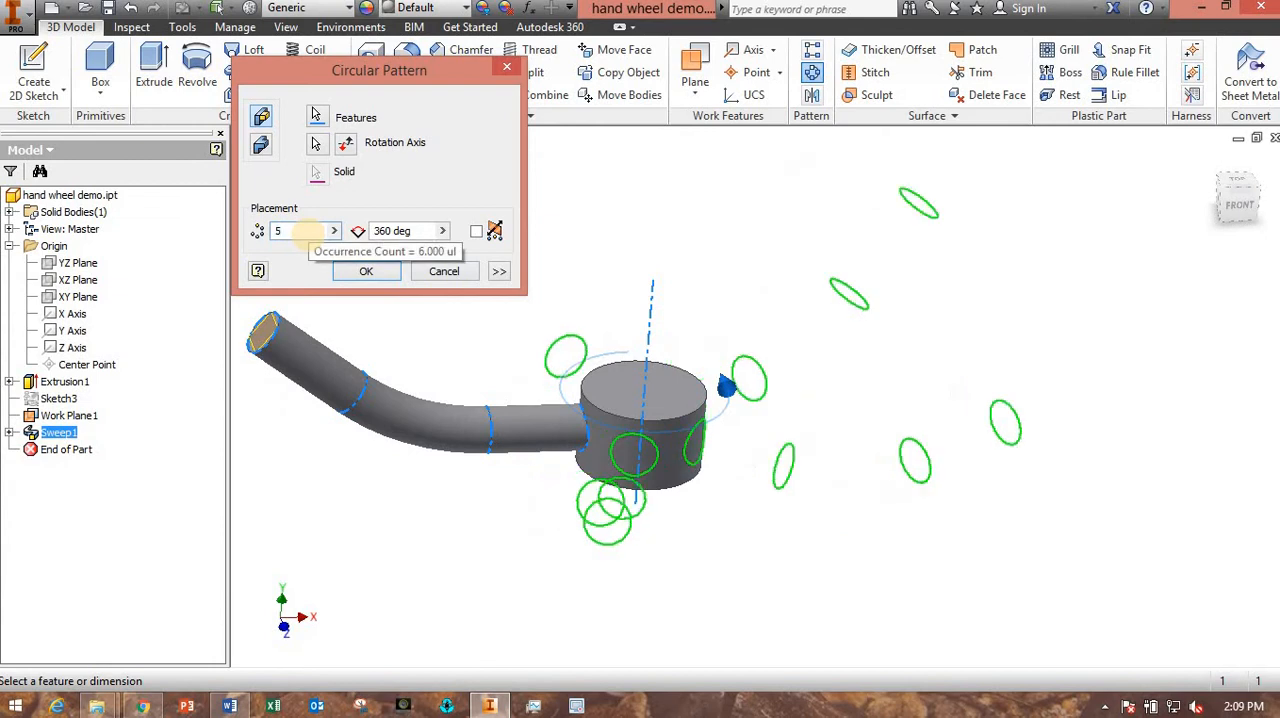
key(Return)
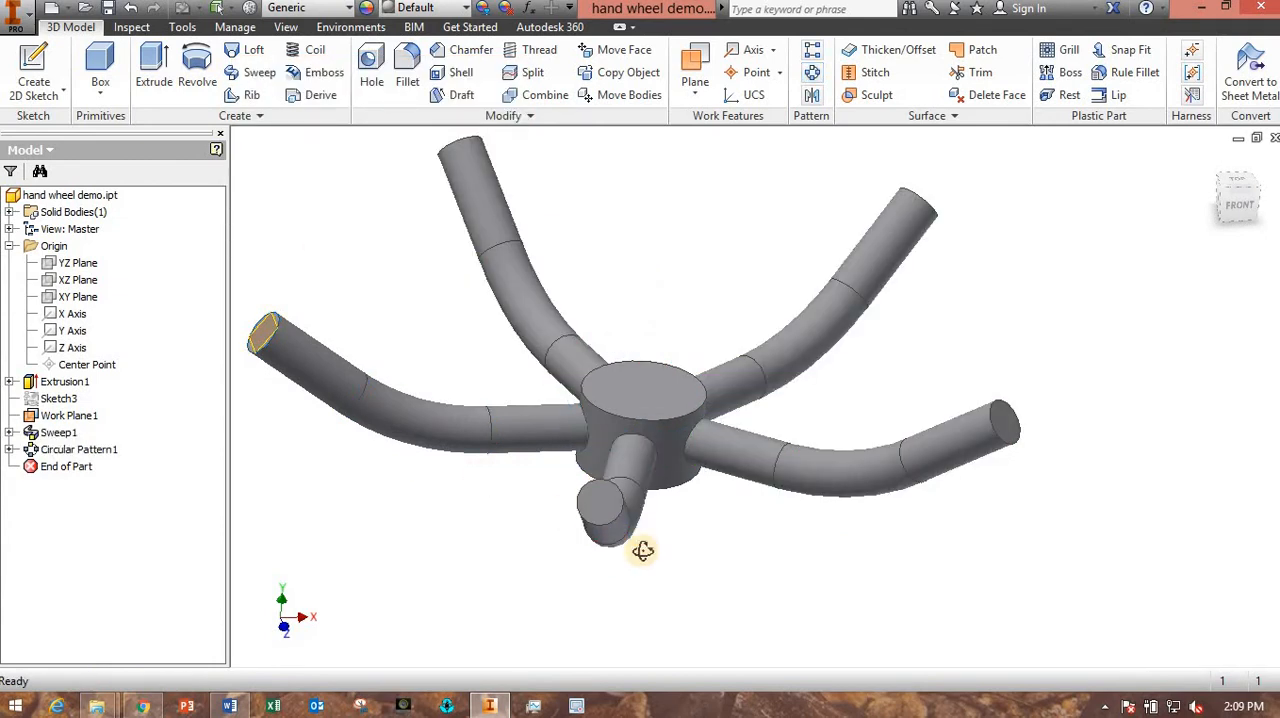
- Compare the XZ and XY origin planes against the spokes and start a new sketch on the XY Plane
drag(642, 550, 577, 549)
key(Escape)
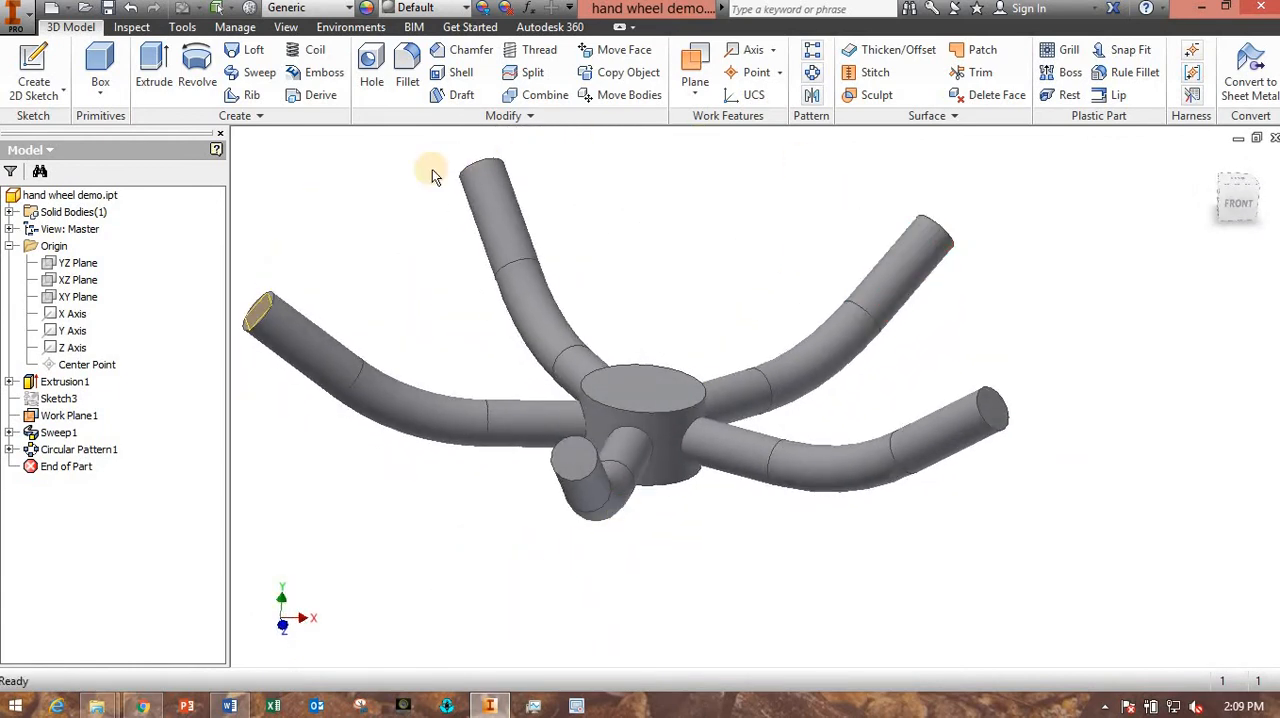
shift+middle_drag(641, 431, 609, 432)
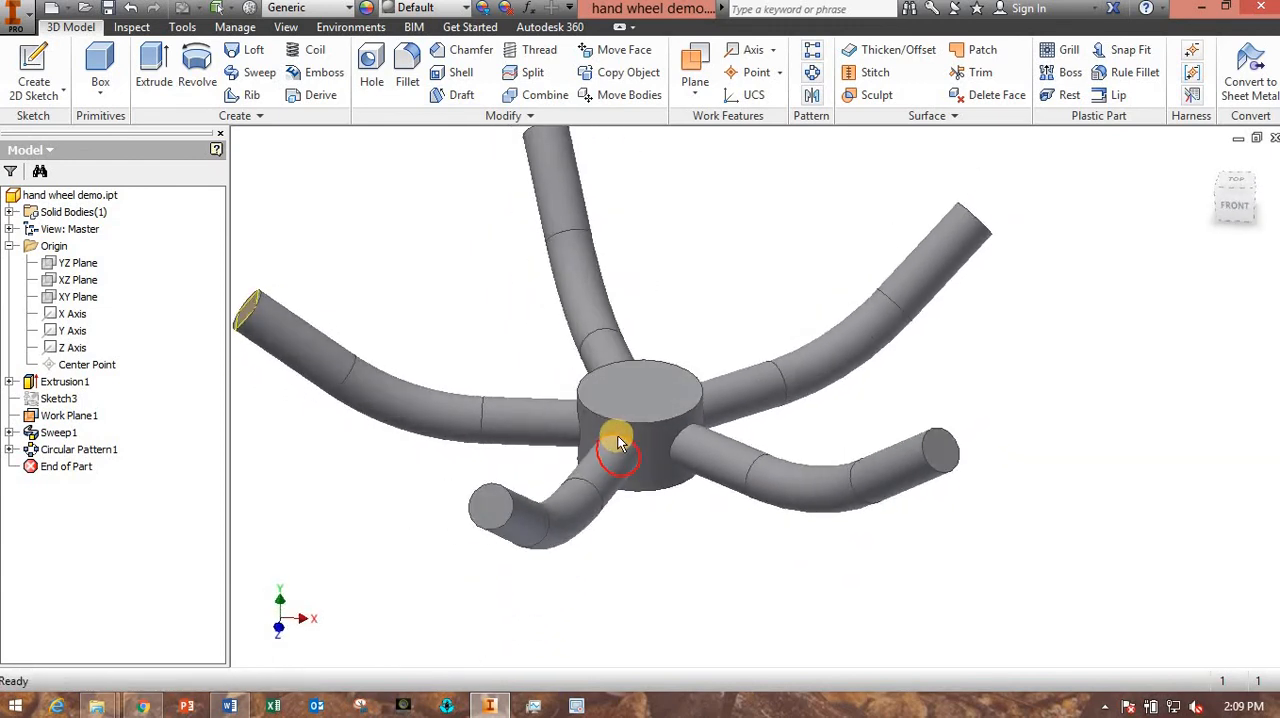
scroll(594, 429, down, 3)
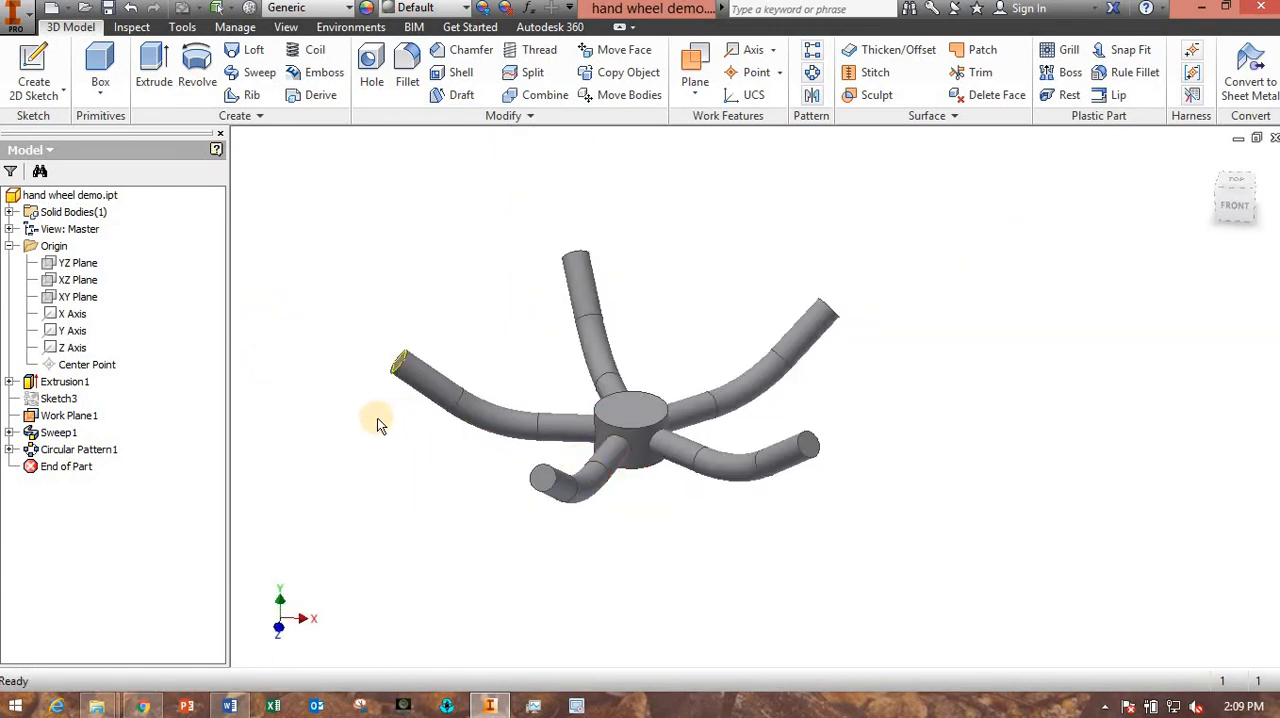
scroll(384, 436, up, 3)
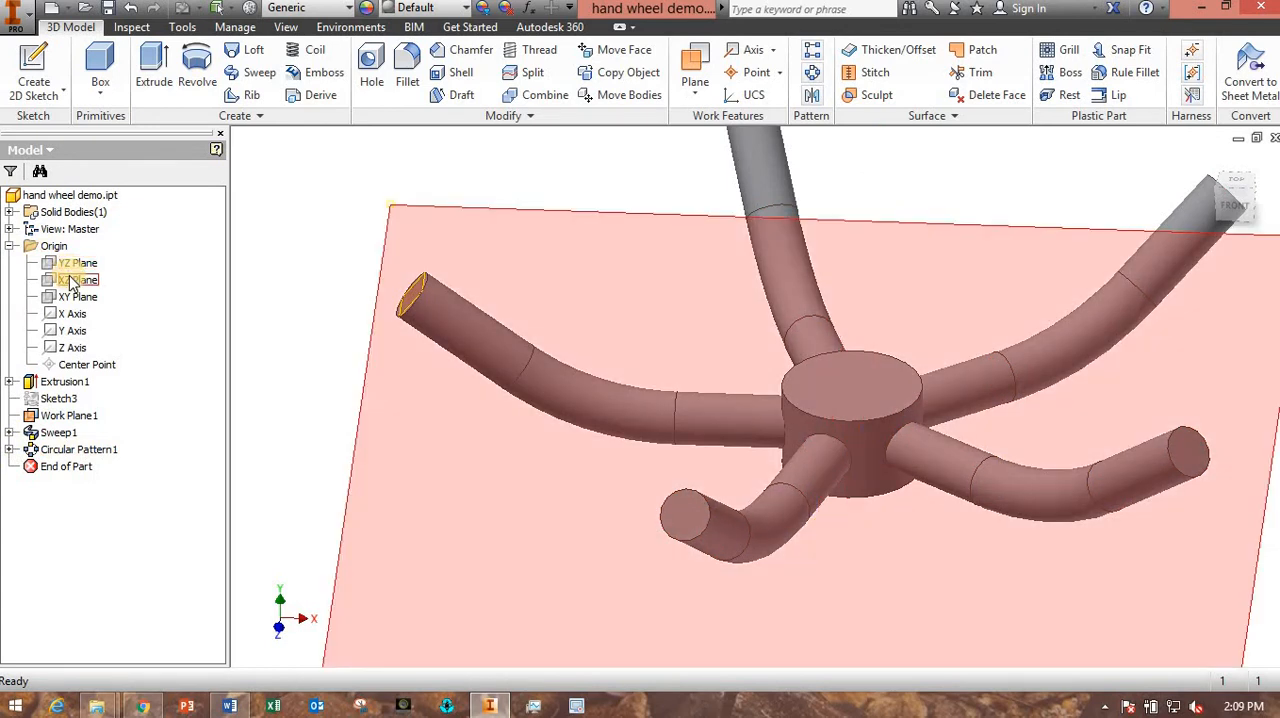
click(72, 283)
shift+middle_drag(323, 374, 343, 352)
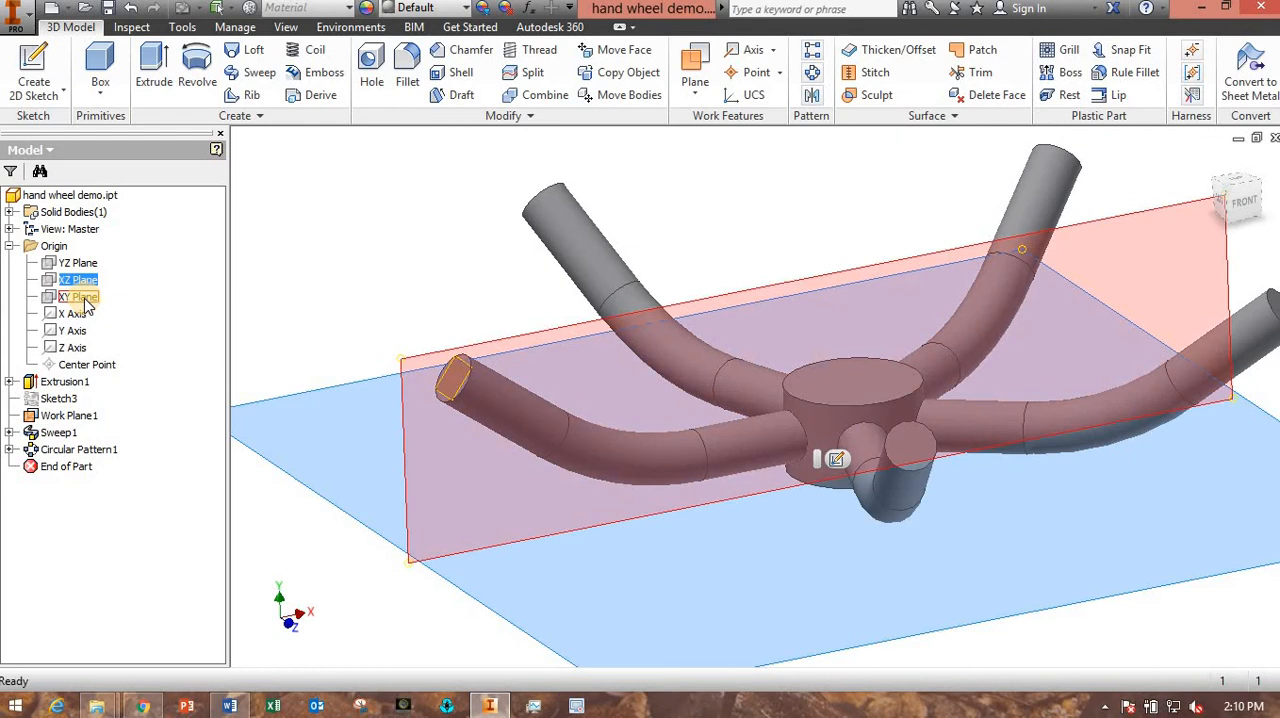
click(78, 297)
shift+middle_drag(526, 400, 741, 366)
click(851, 352)
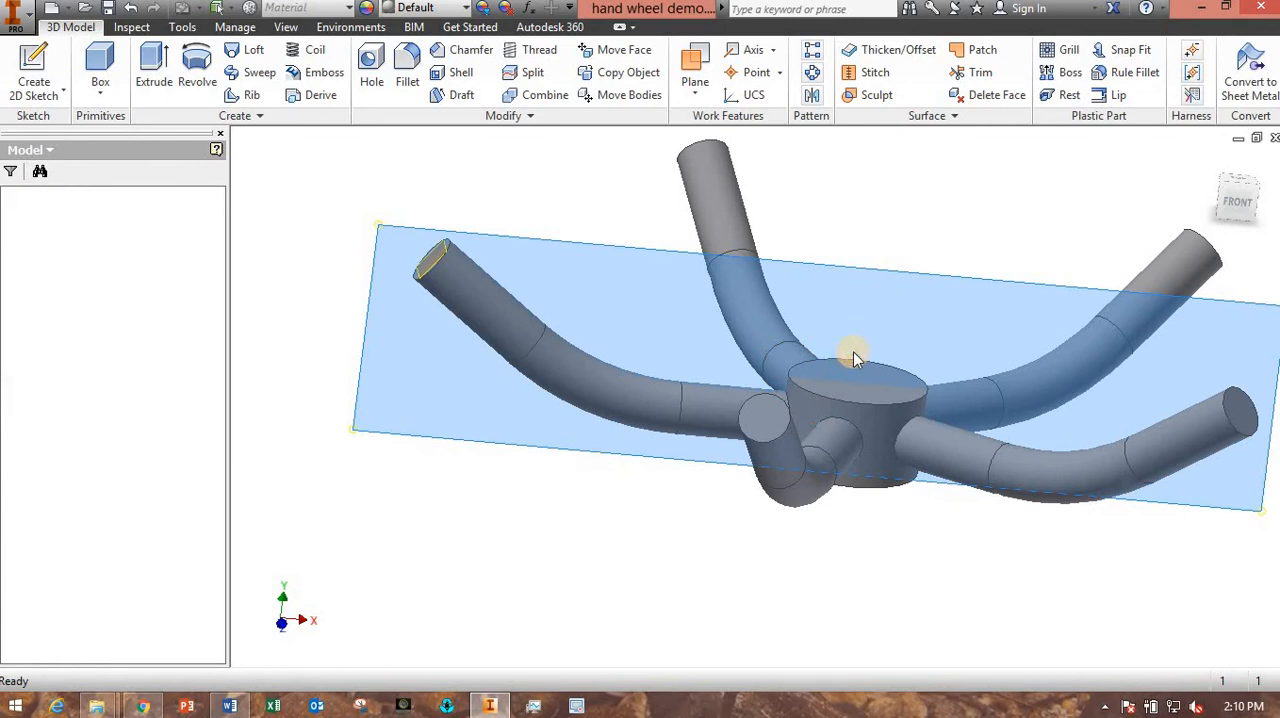
scroll(476, 376, up, 3)
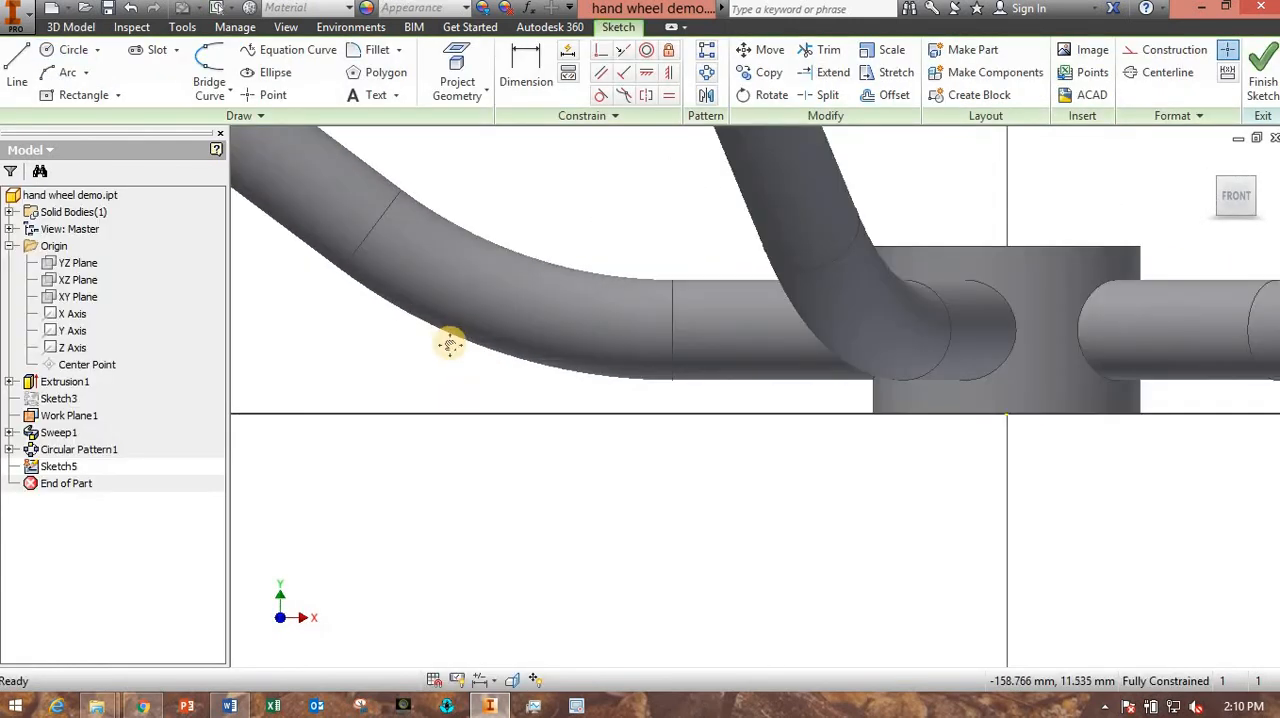
middle_drag(449, 340, 752, 585)
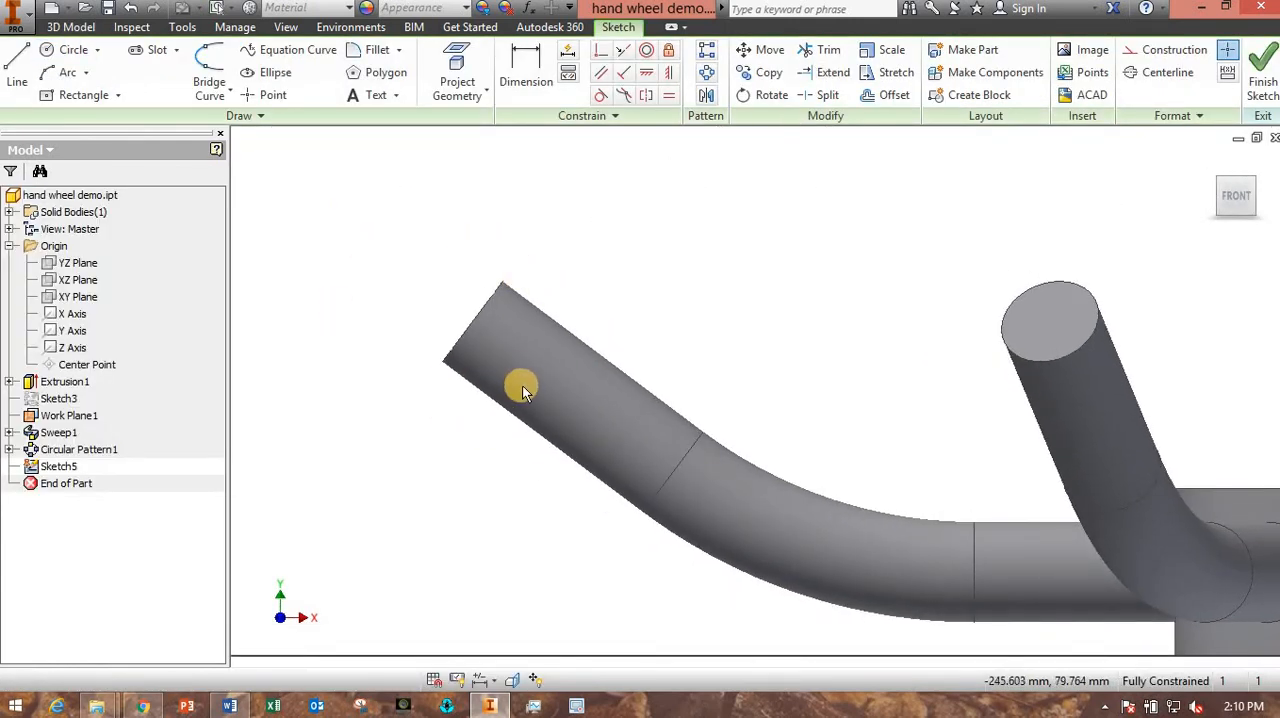
scroll(522, 385, down, 5)
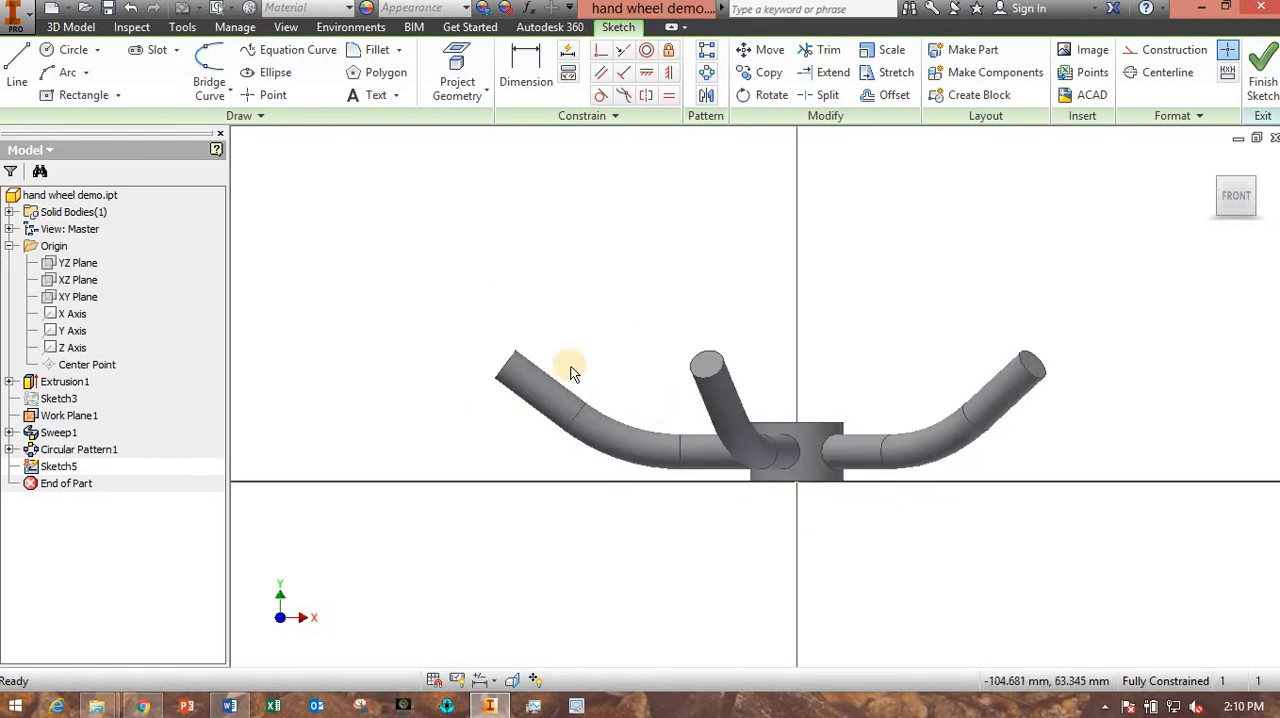
- Slice the model display at the sketch plane to expose the spoke's cross-section and check the cut from the front
scroll(543, 356, up, 3)
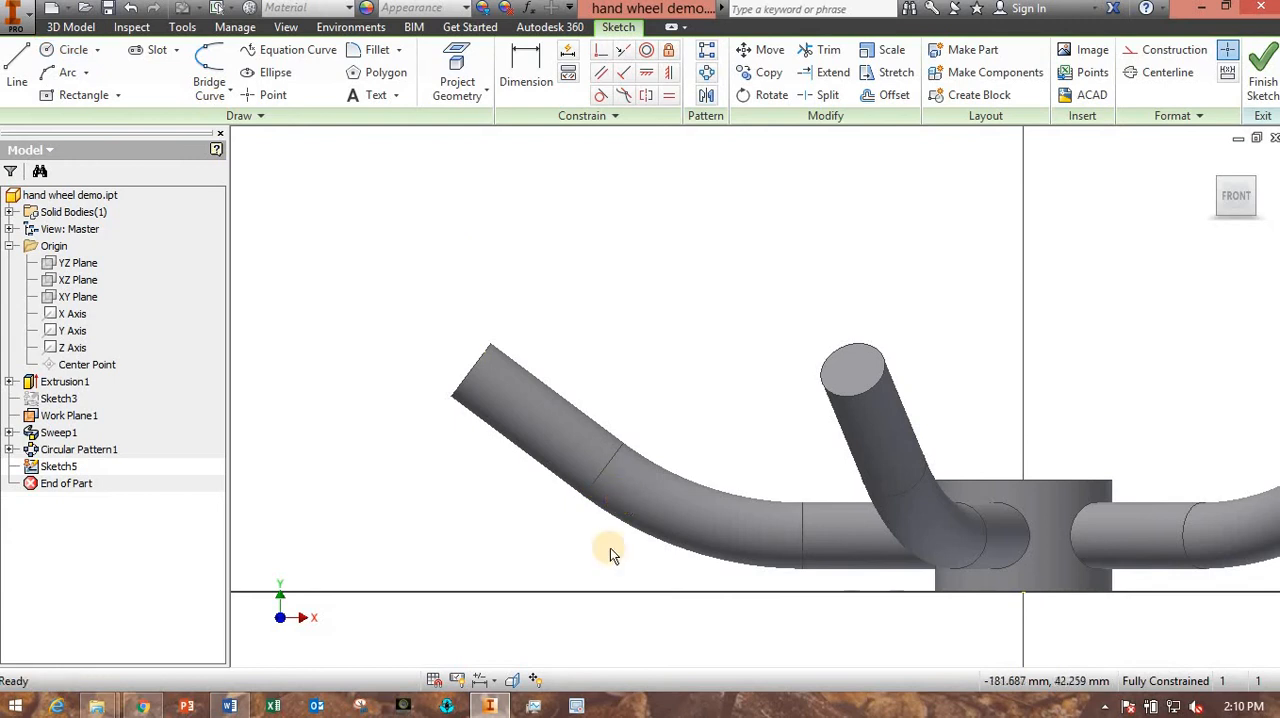
click(514, 681)
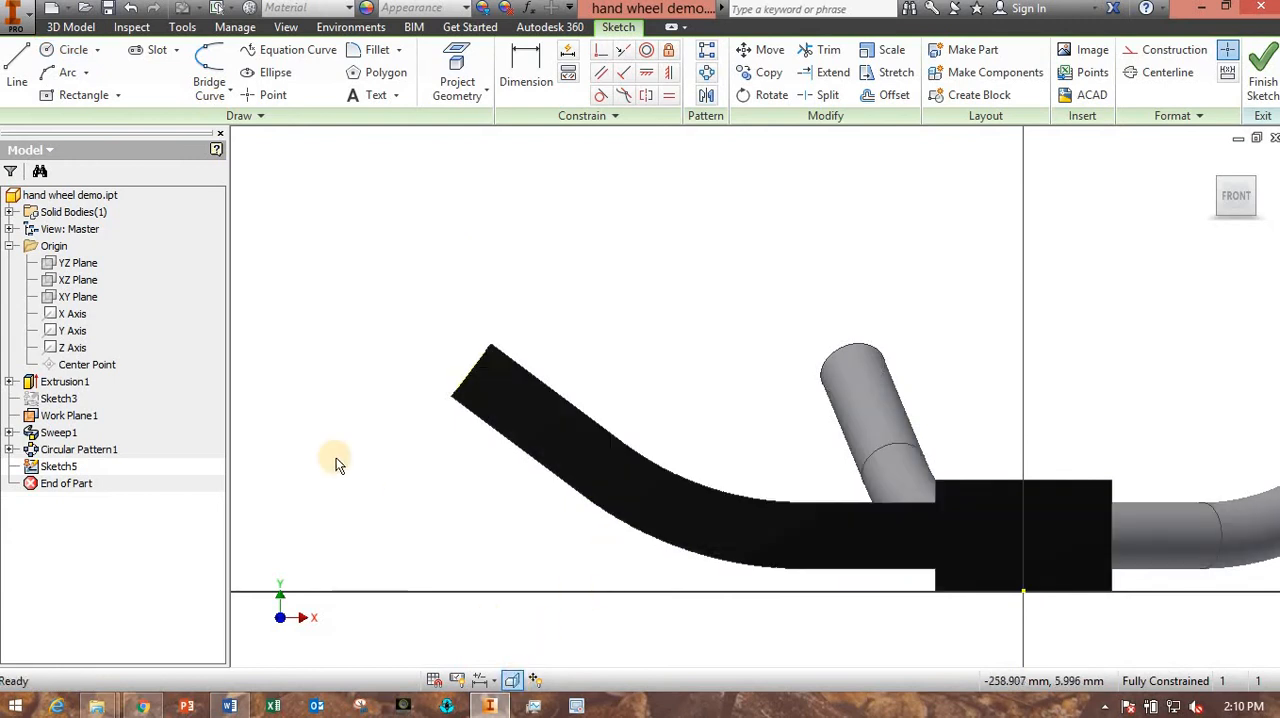
shift+middle_drag(505, 245, 530, 262)
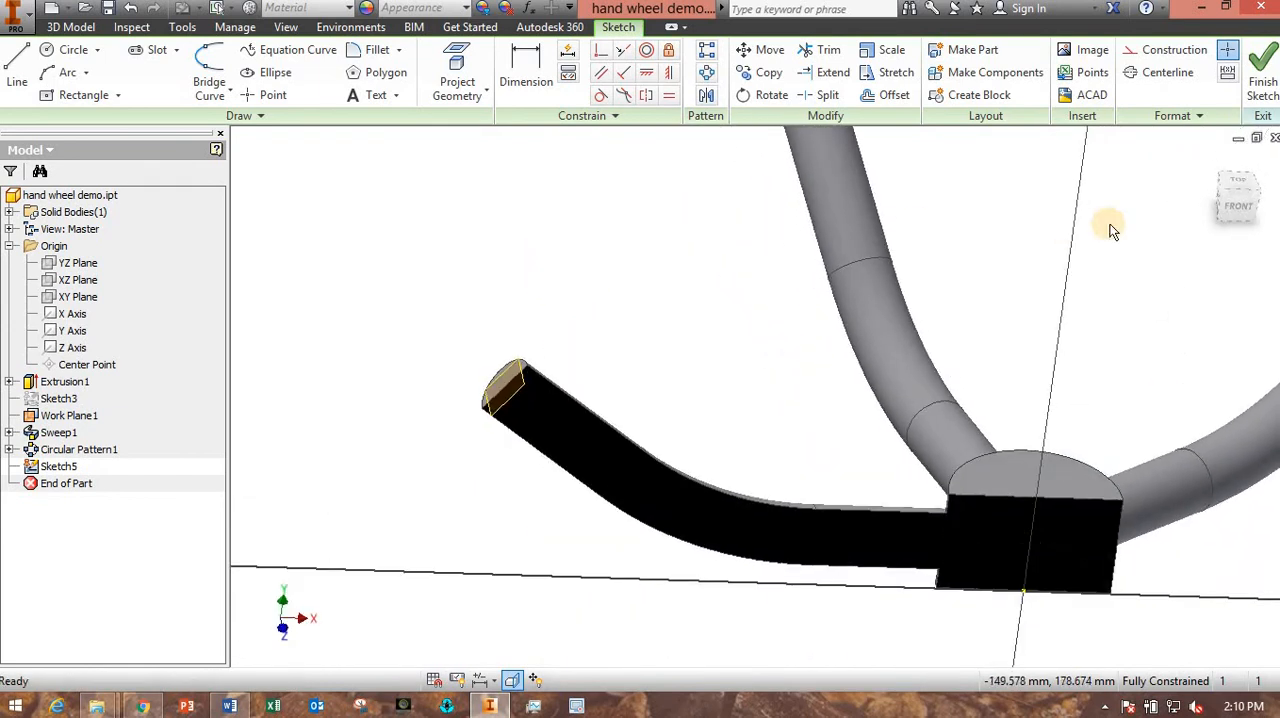
click(1238, 210)
scroll(594, 367, up, 5)
scroll(594, 361, up, 3)
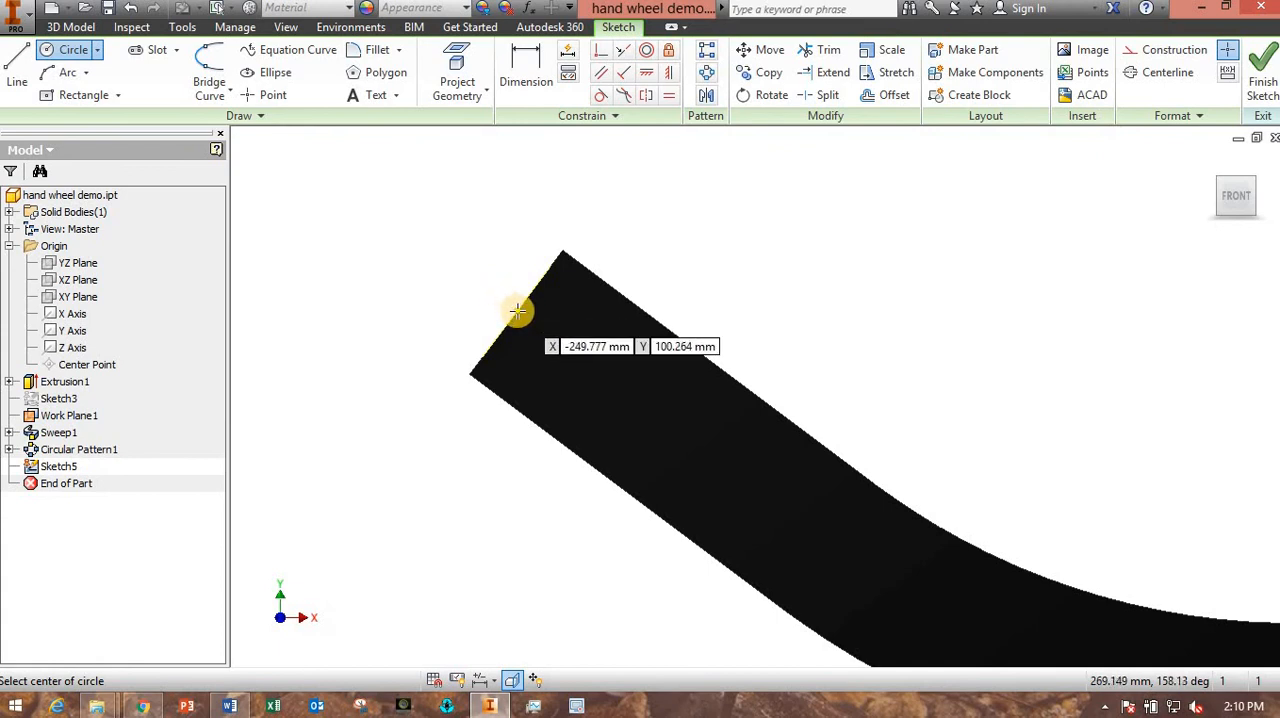
- Project the end edge and bend-side edge of the sliced spoke's outer straight segment into the sketch
scroll(518, 311, down, 1)
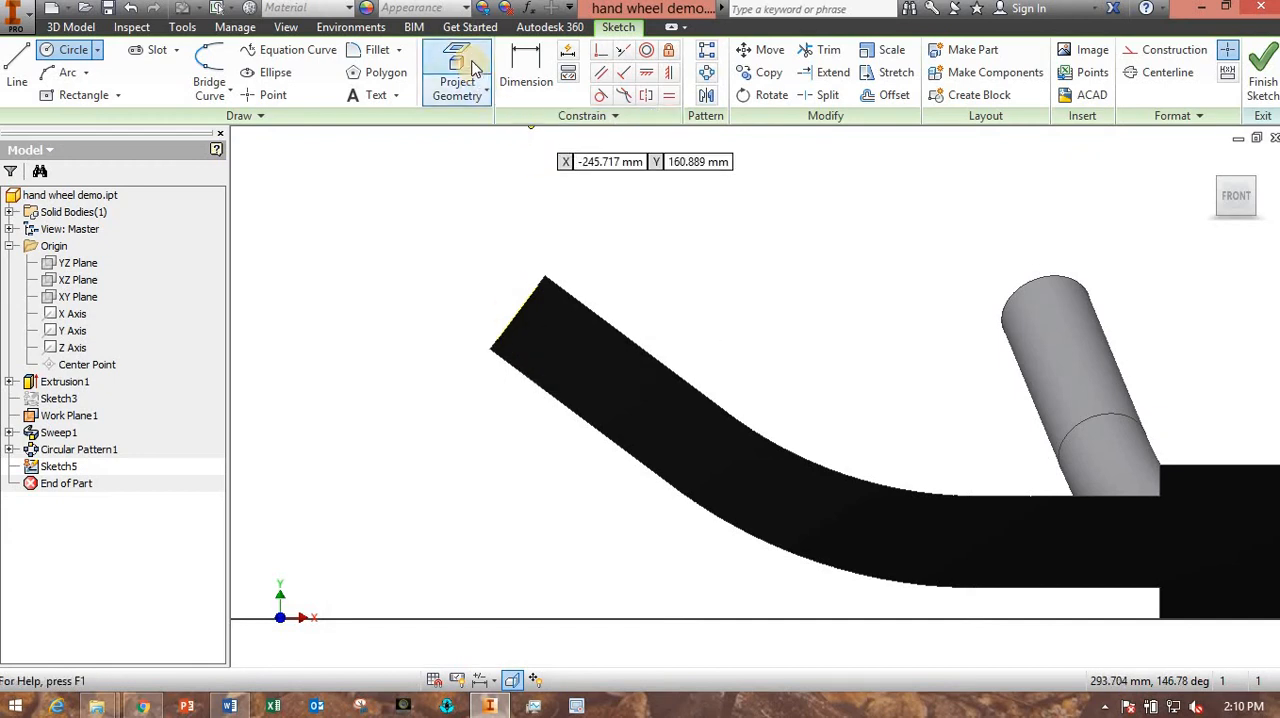
click(474, 68)
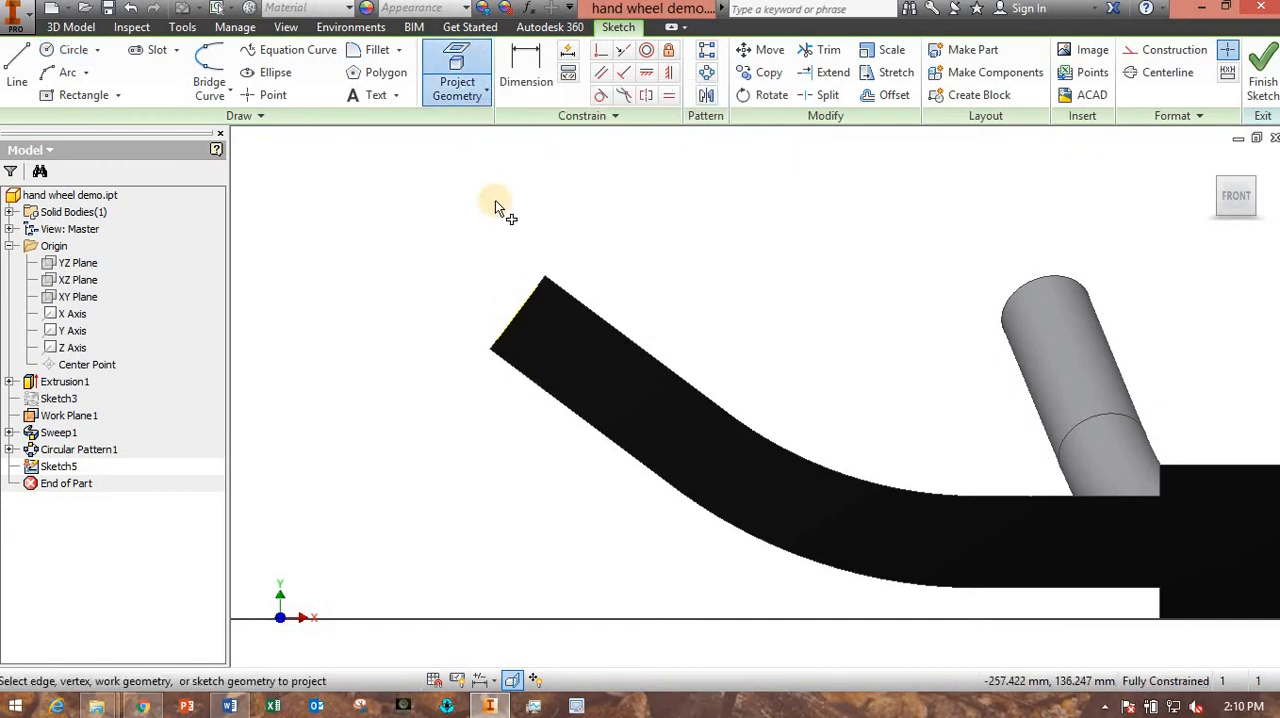
click(474, 52)
click(582, 349)
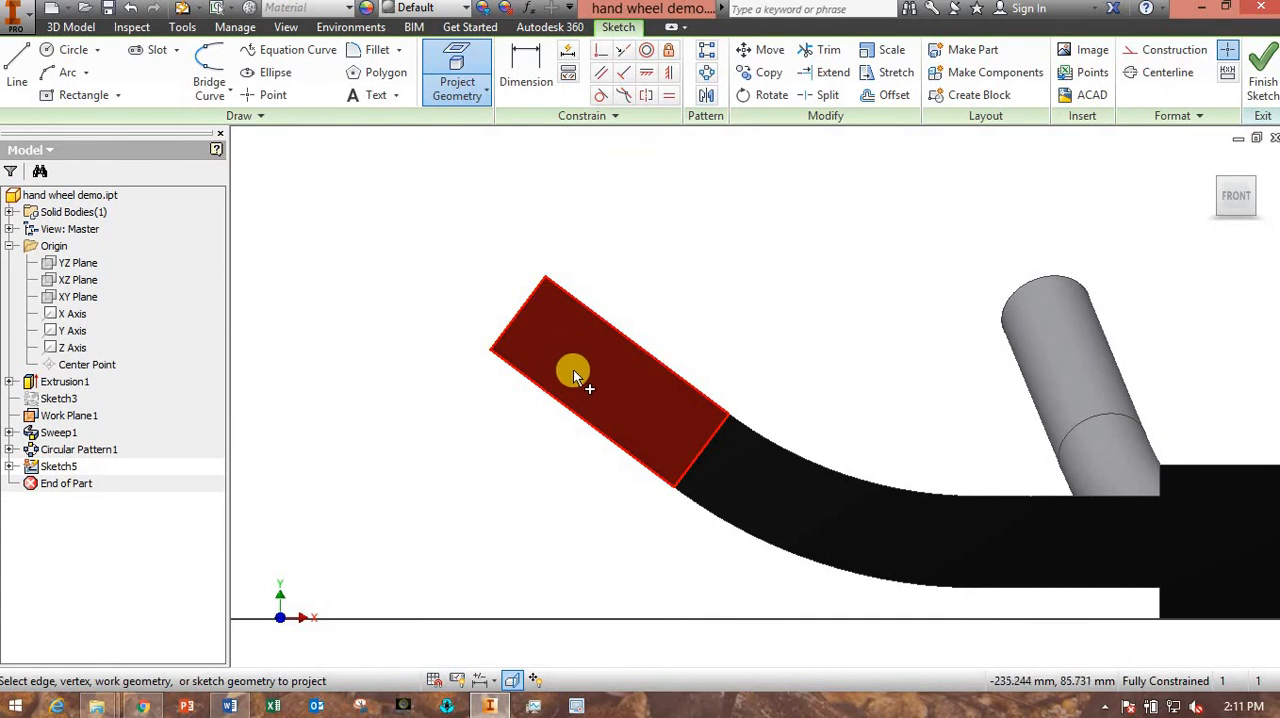
- Draw a circle centred on the midpoint of the spoke's projected end edge and dimension its diameter to 40 mm
click(75, 53)
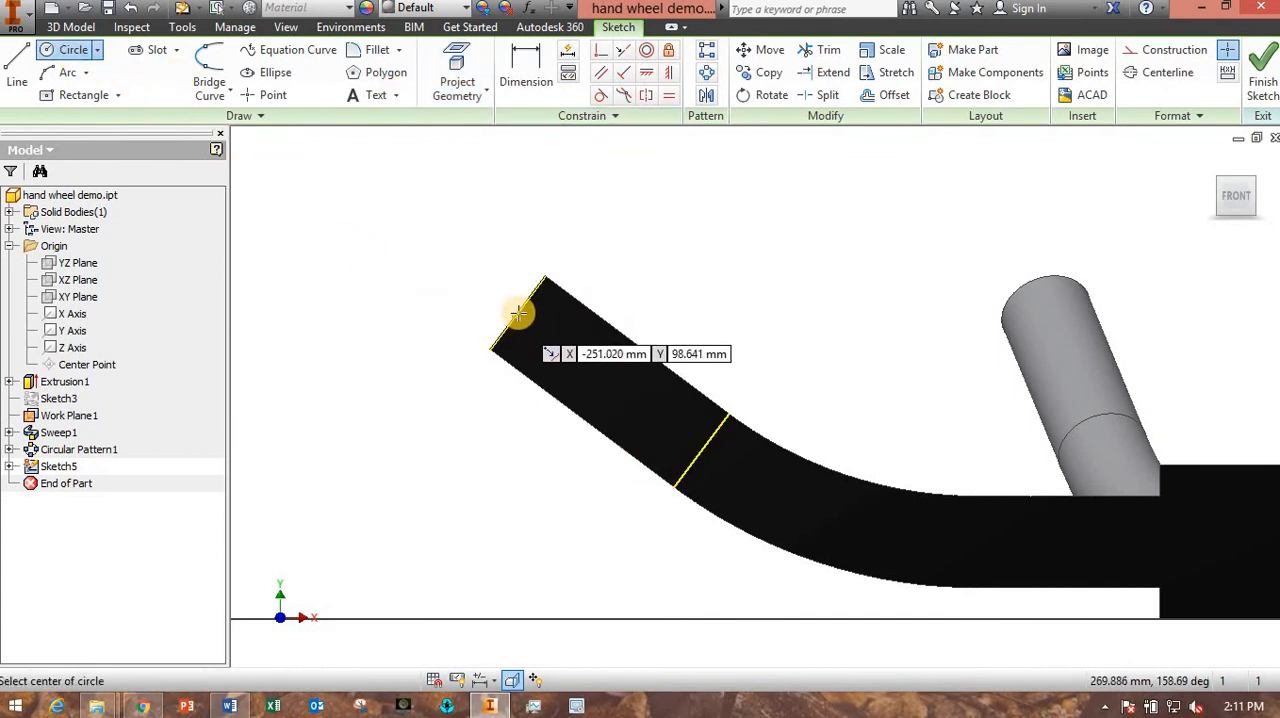
click(520, 313)
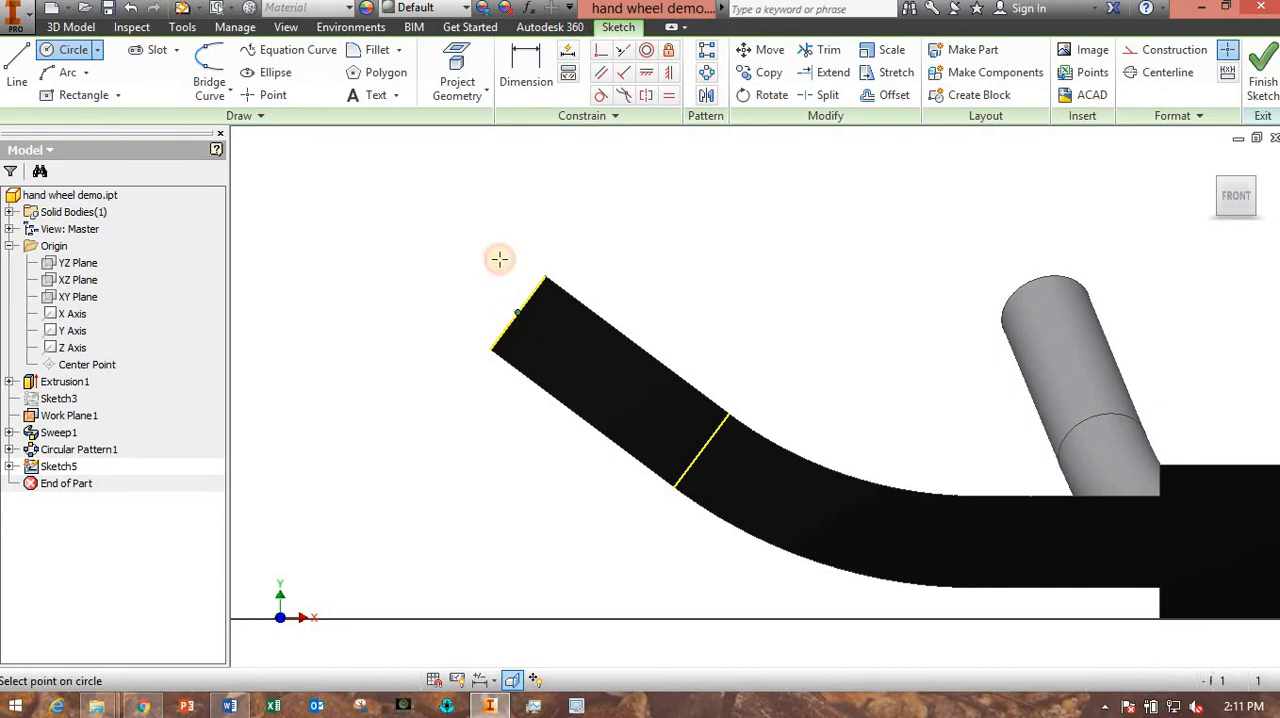
click(490, 254)
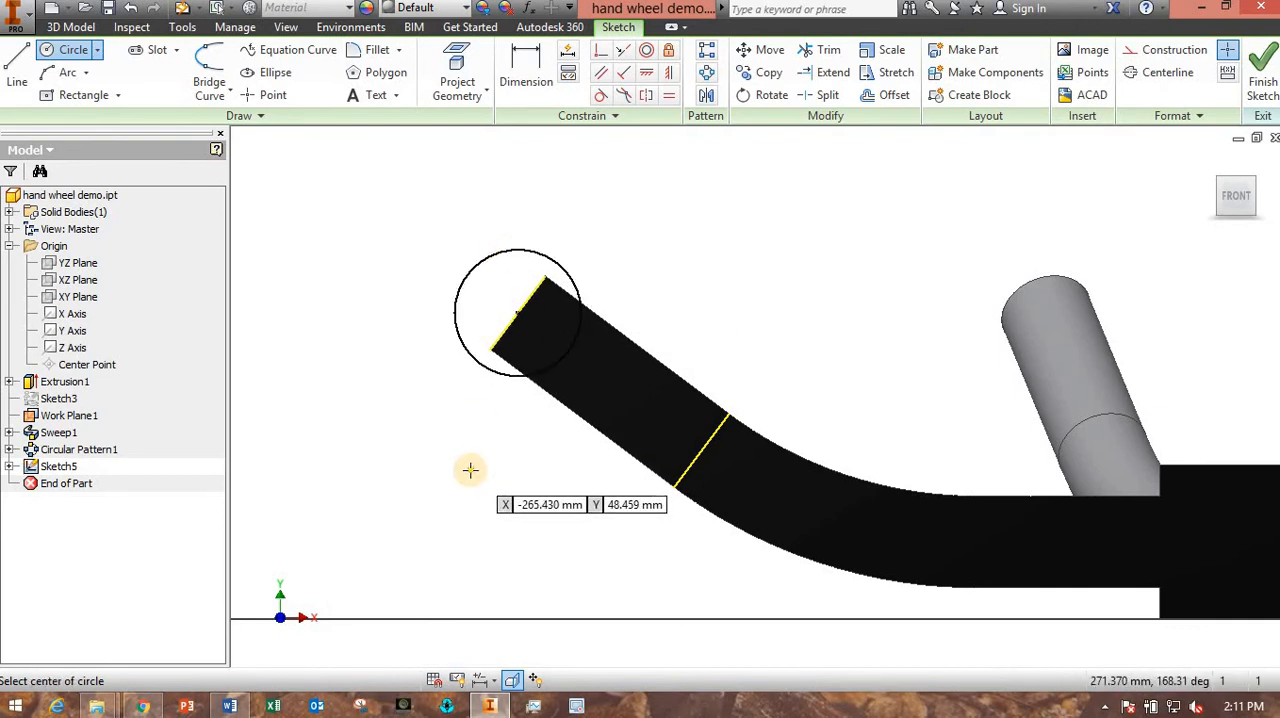
key(Escape)
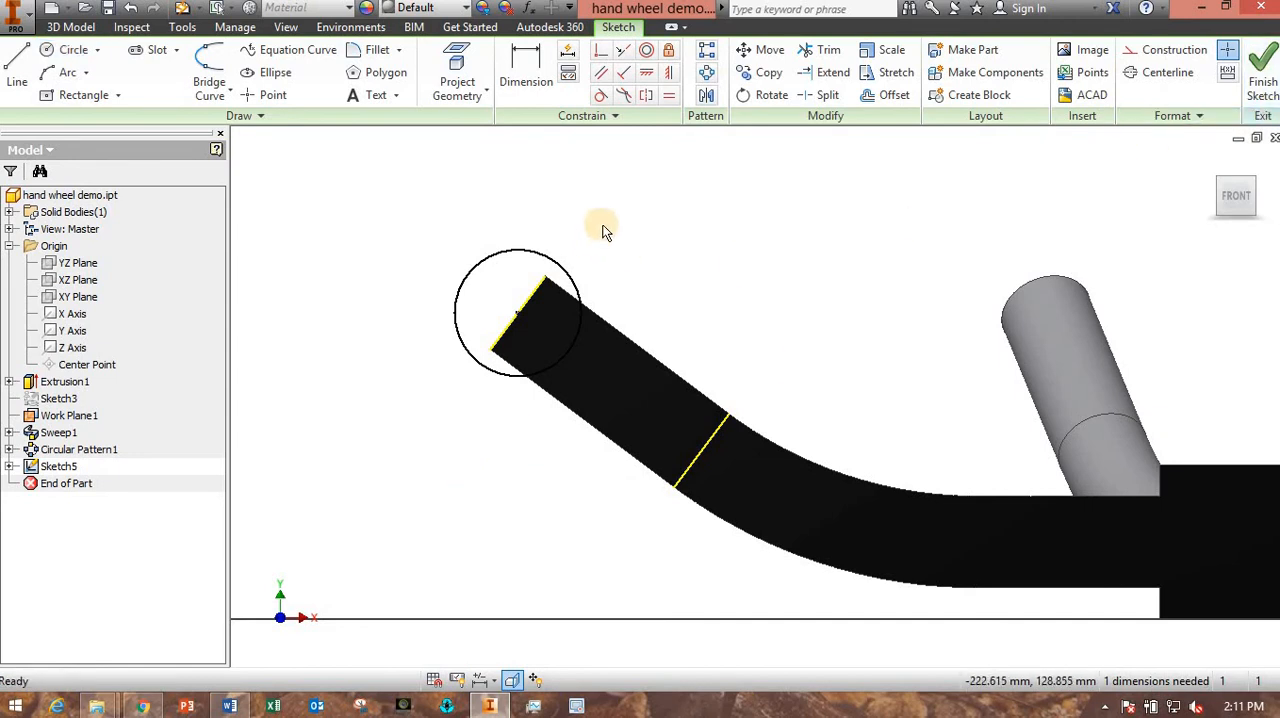
click(526, 68)
click(506, 251)
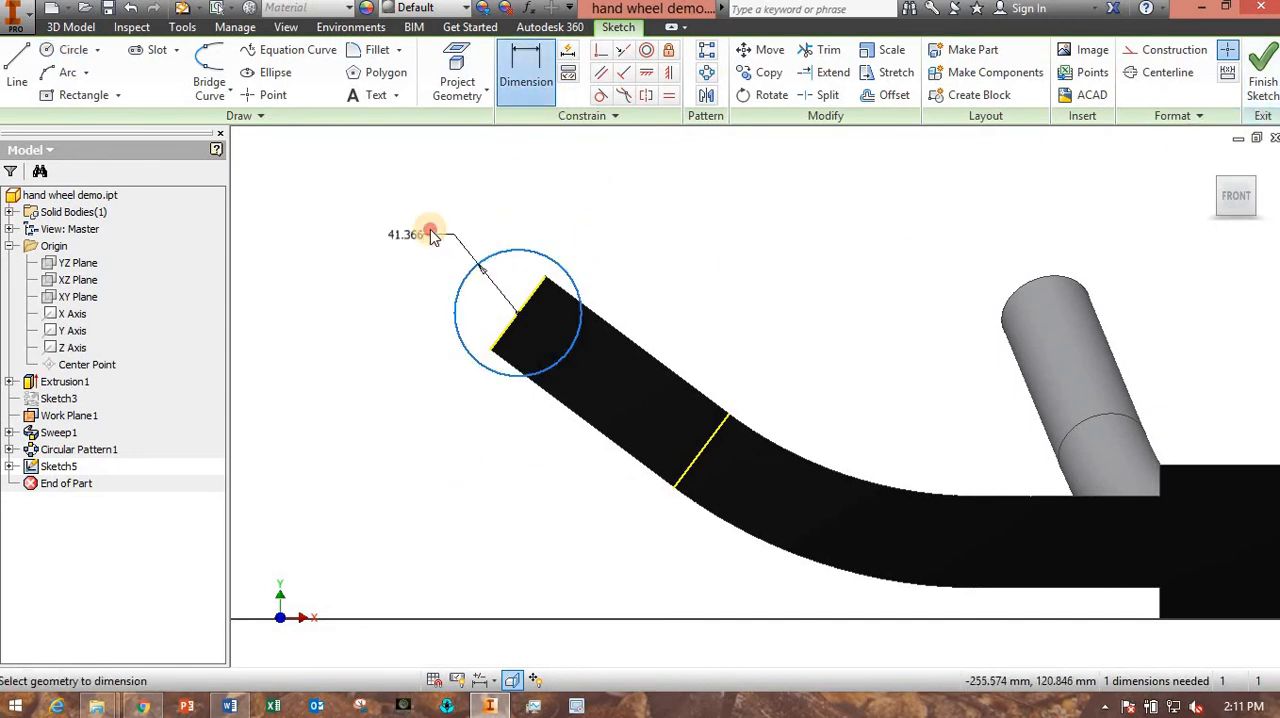
click(432, 234)
text(40)
key(Return)
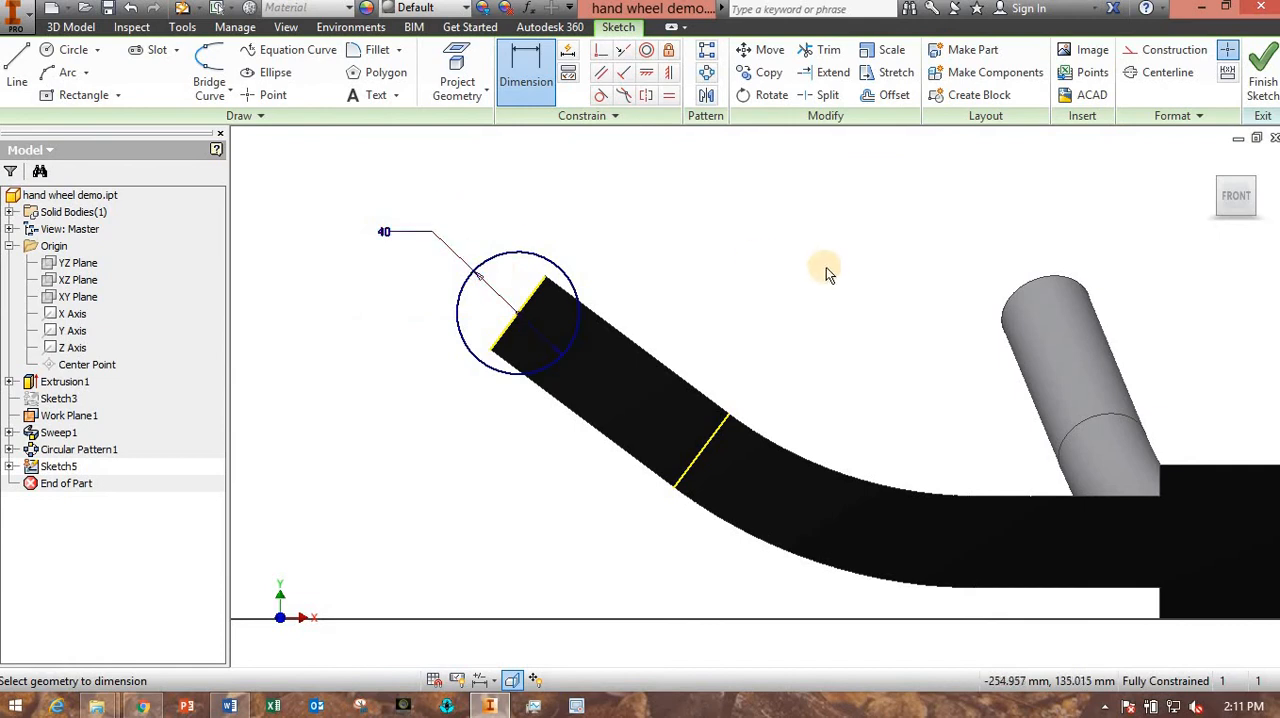
- Draw a vertical centerline from the sketch origin up through the hub to above it
middle_drag(829, 271, 664, 290)
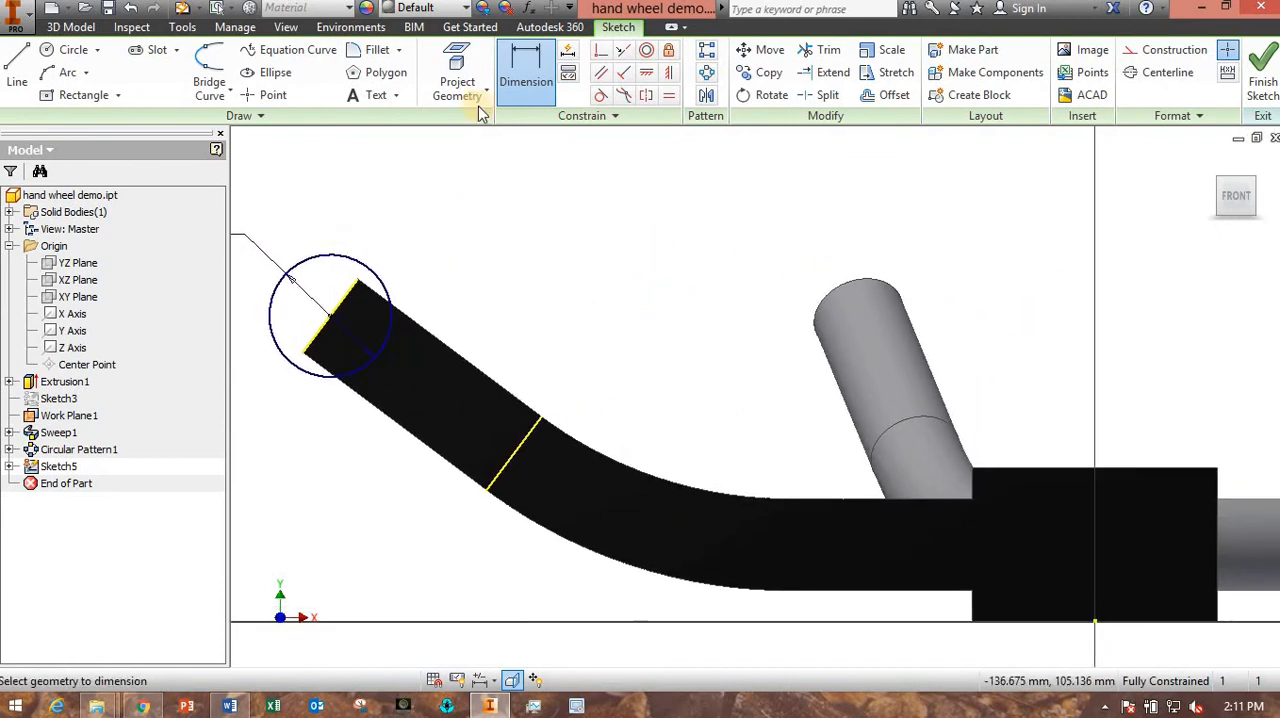
key(l)
click(1160, 72)
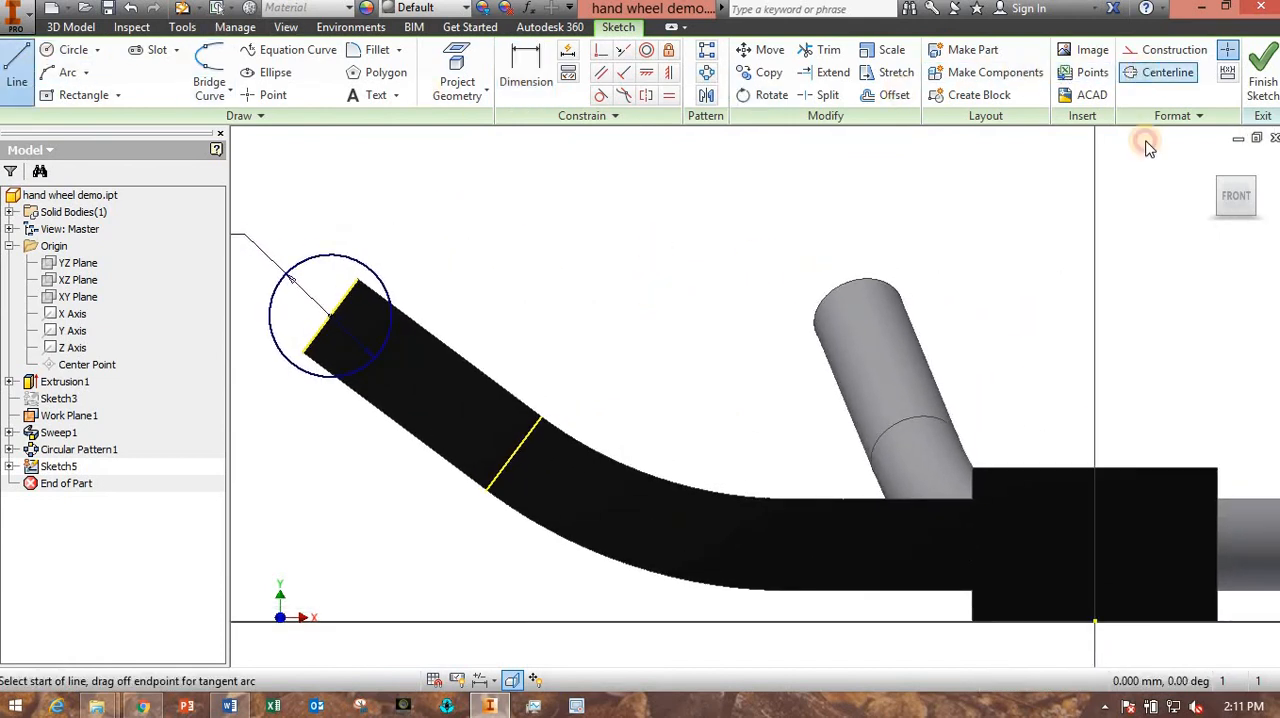
click(1095, 620)
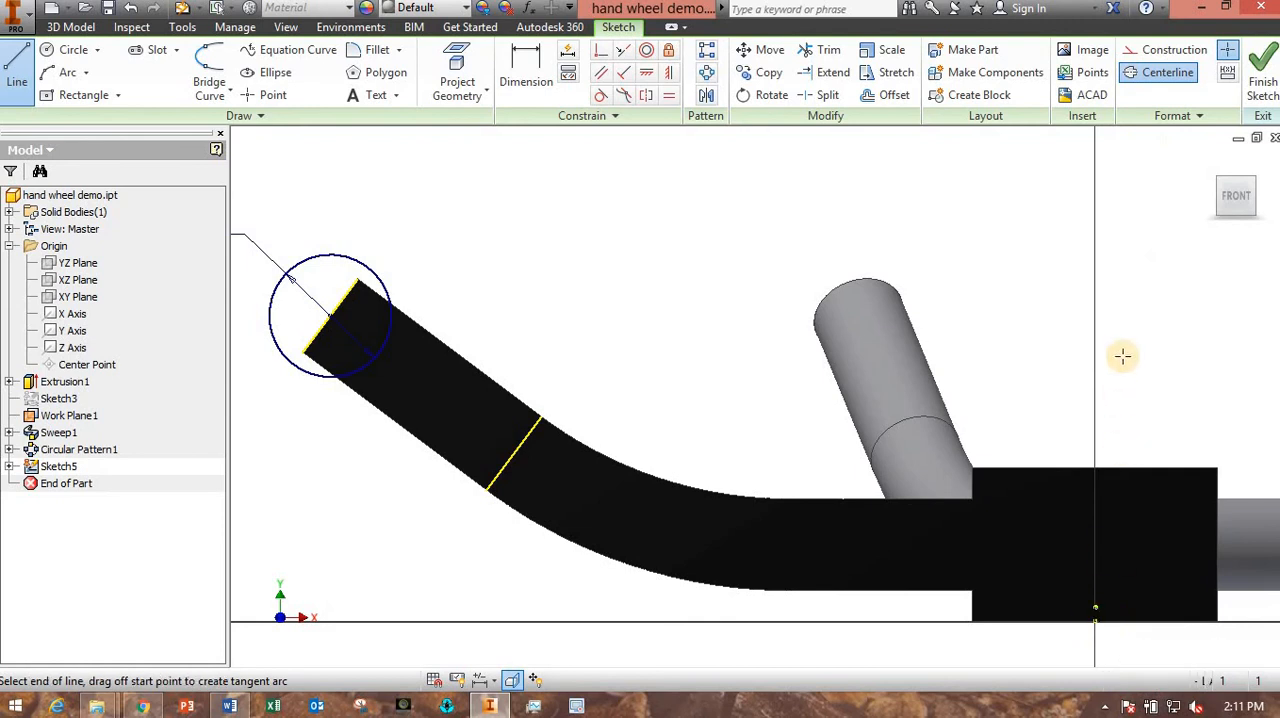
click(1095, 166)
key(Escape)
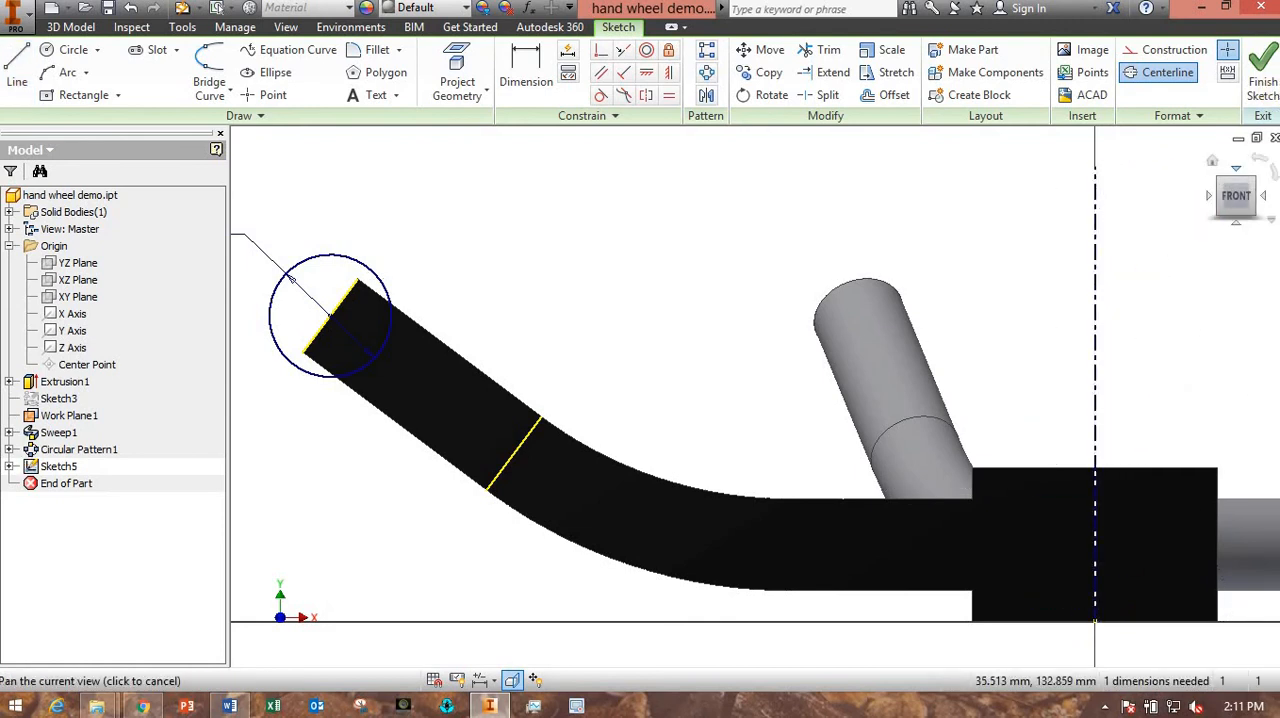
- Finish the sketch and revolve the circle fully around the centerline to form the rim, inspecting it where it meets the spokes
click(1260, 82)
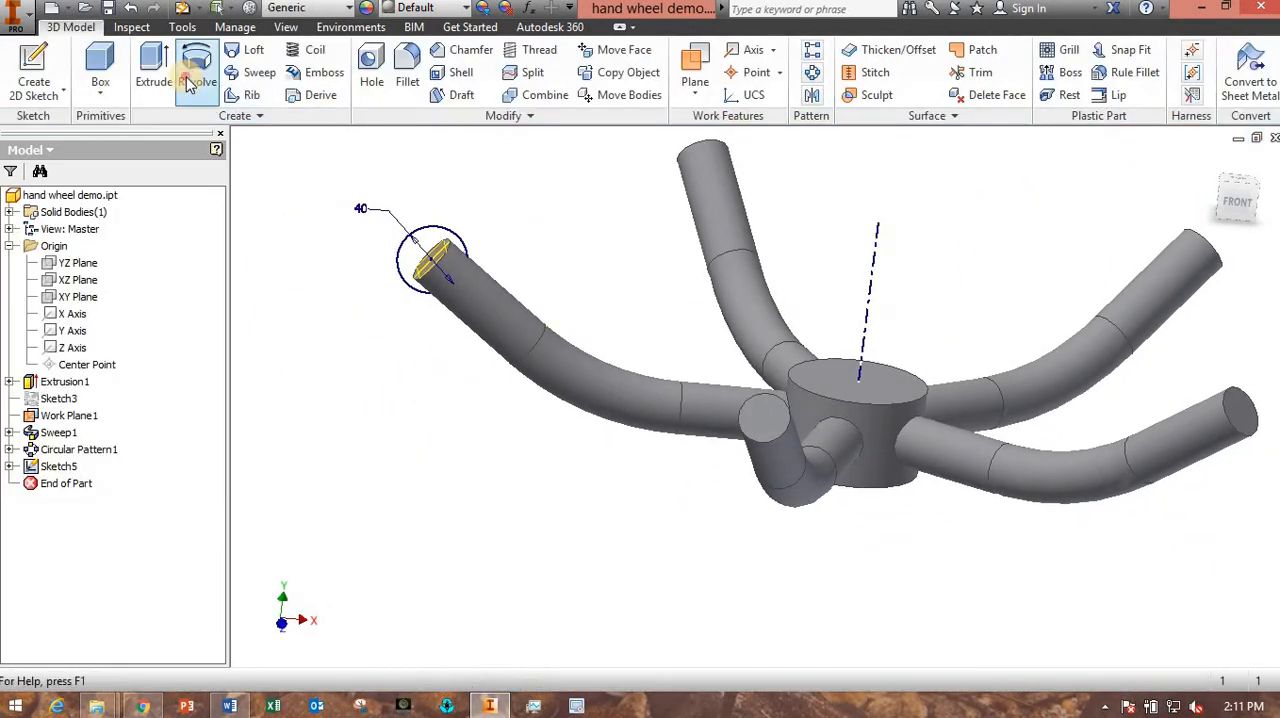
click(197, 72)
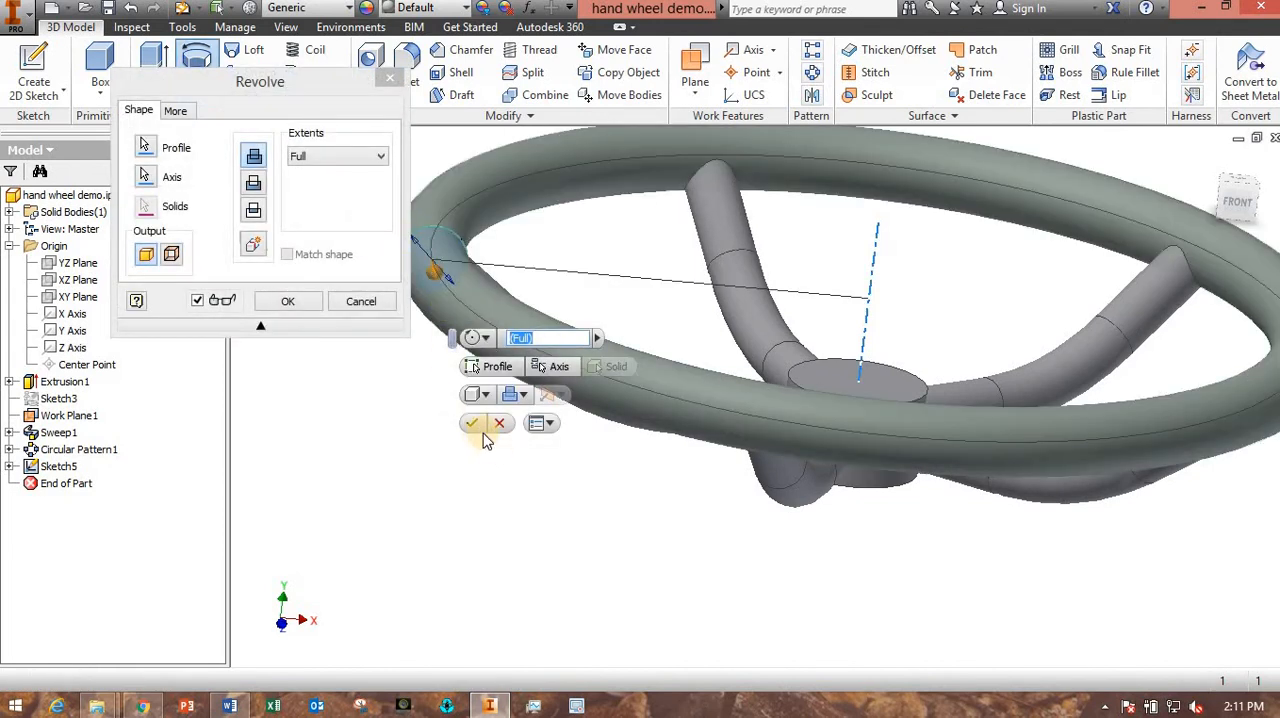
click(475, 425)
scroll(660, 520, down, 3)
shift+middle_drag(691, 537, 771, 509)
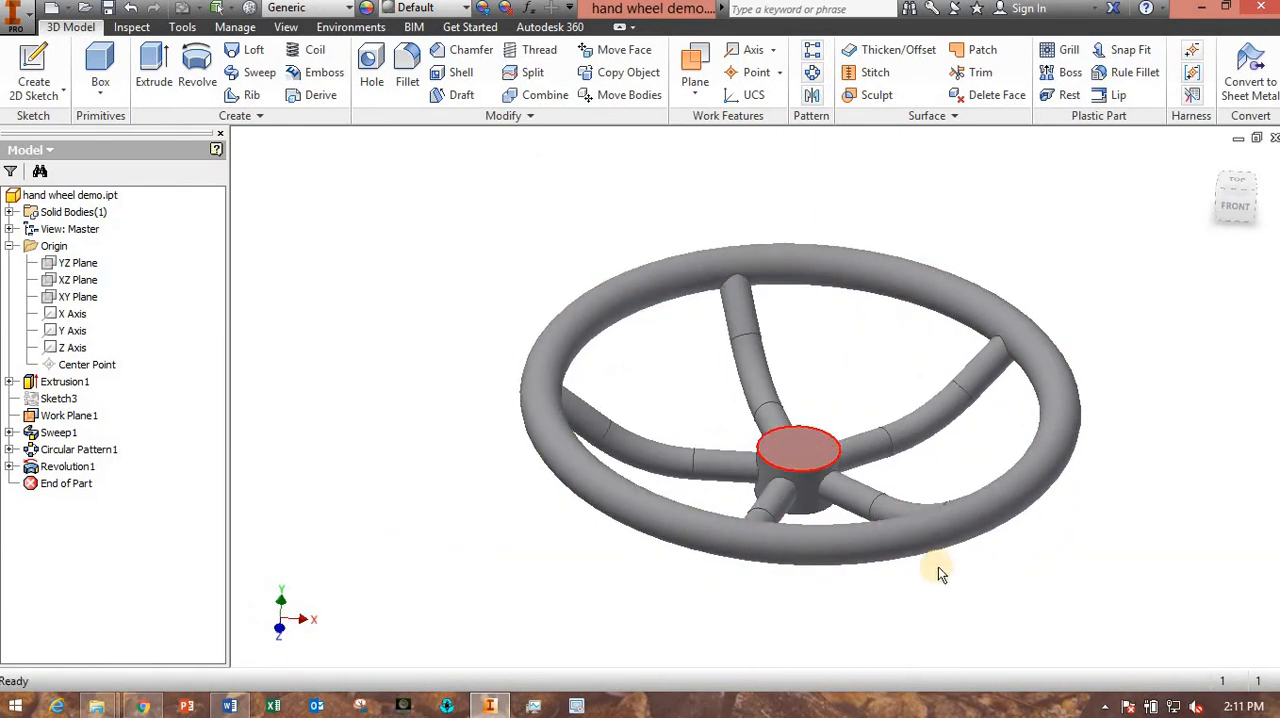
shift+middle_drag(938, 566, 897, 566)
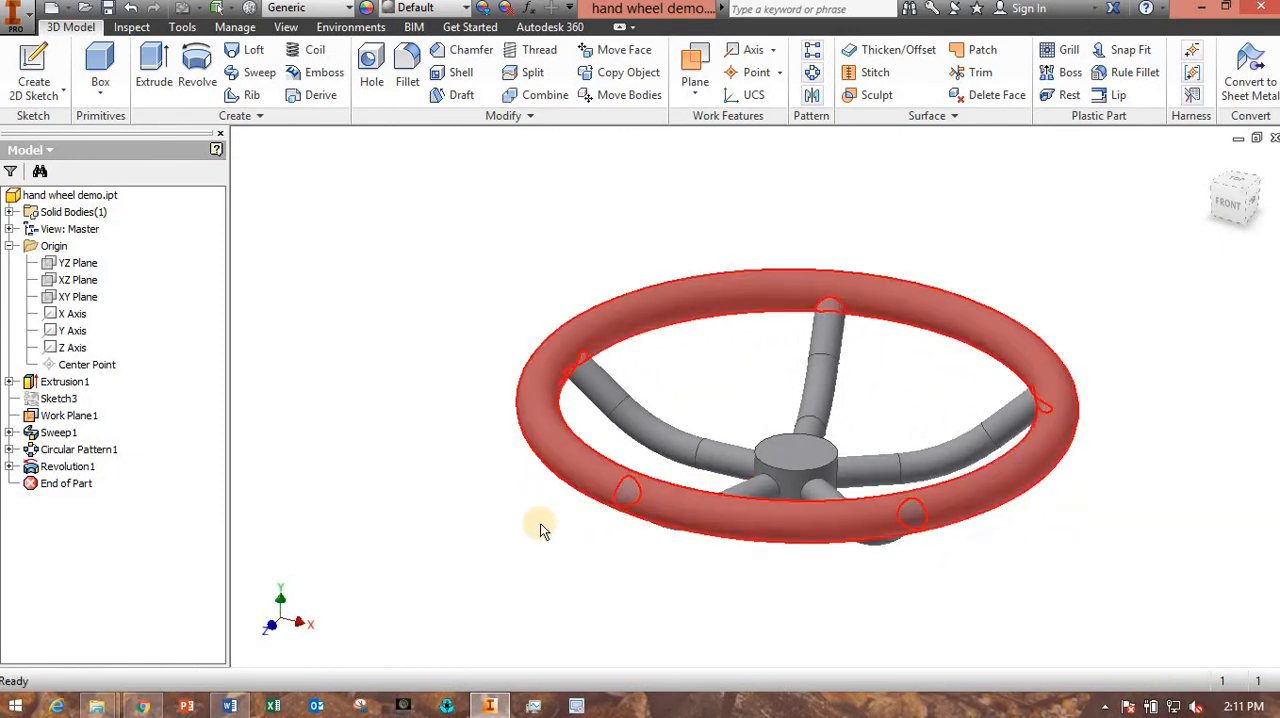
mouse_move(648, 537)
shift+middle_down()
mouse_move(689, 529)
mouse_move(669, 531)
shift+middle_up()
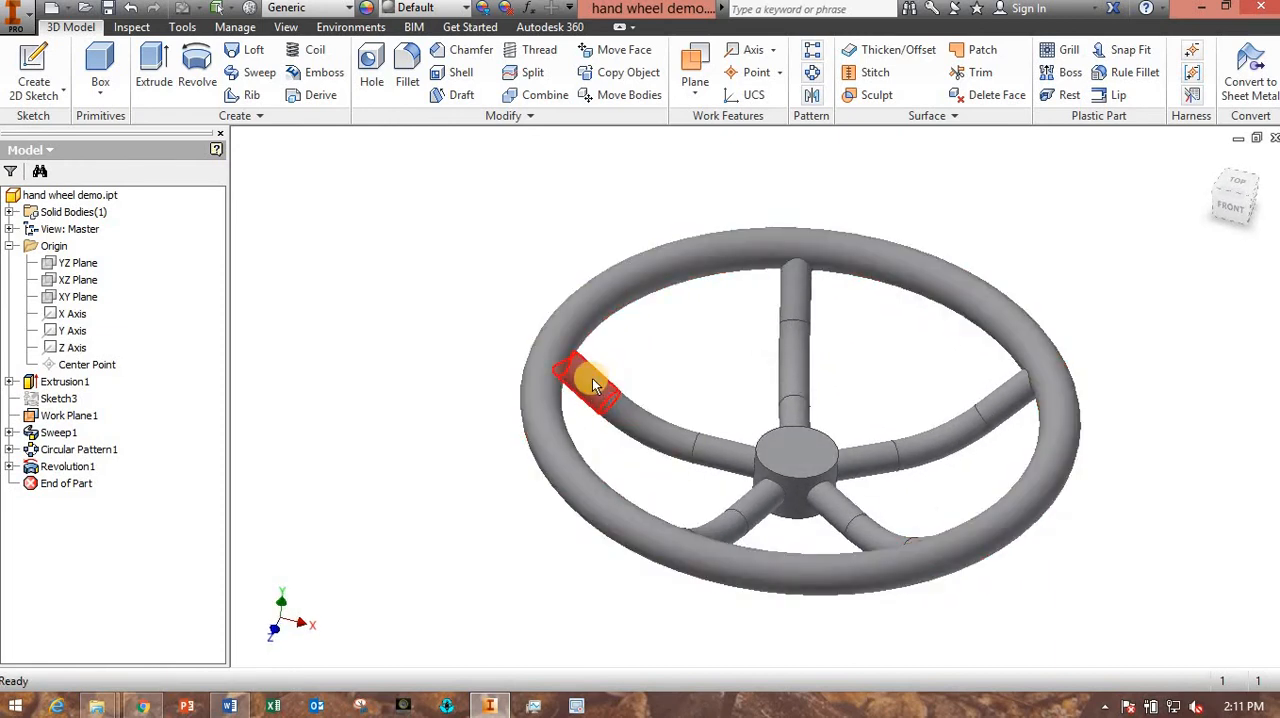
click(416, 341)
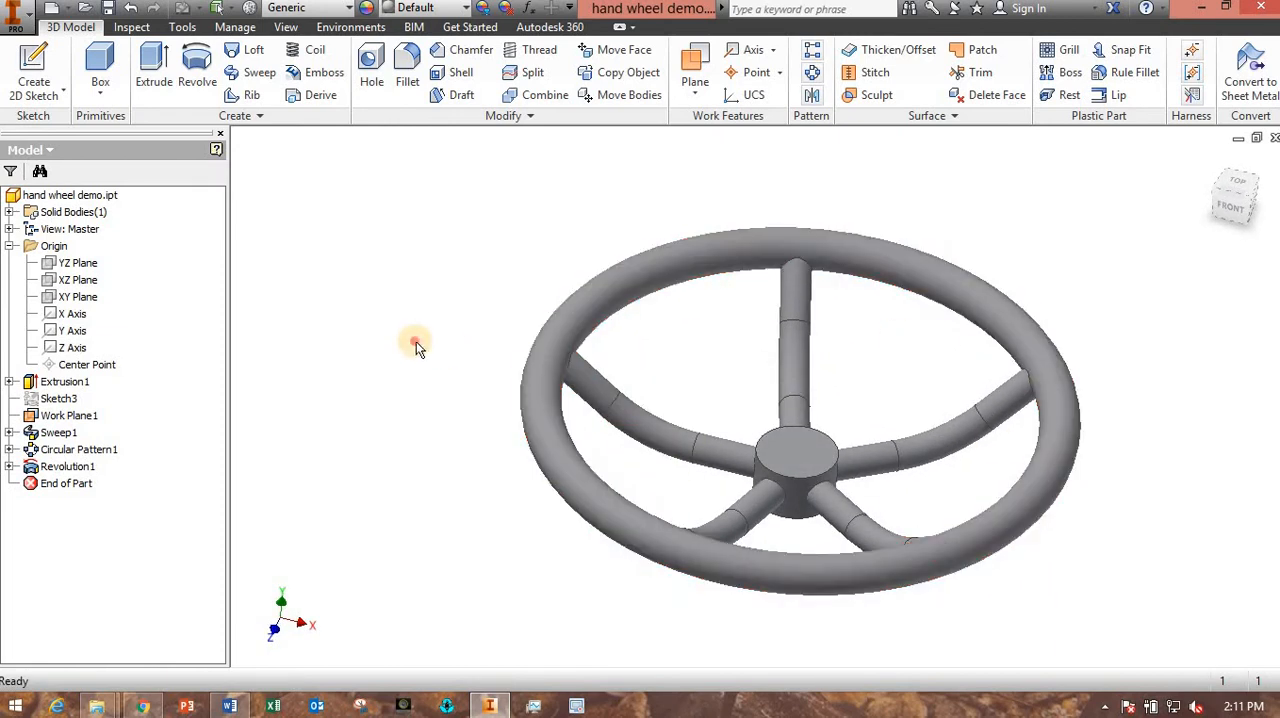
- Edit the spoke's path sketch, Sketch3 under Sweep1, setting its overall horizontal length to 300 mm, and finish the sketch
click(9, 433)
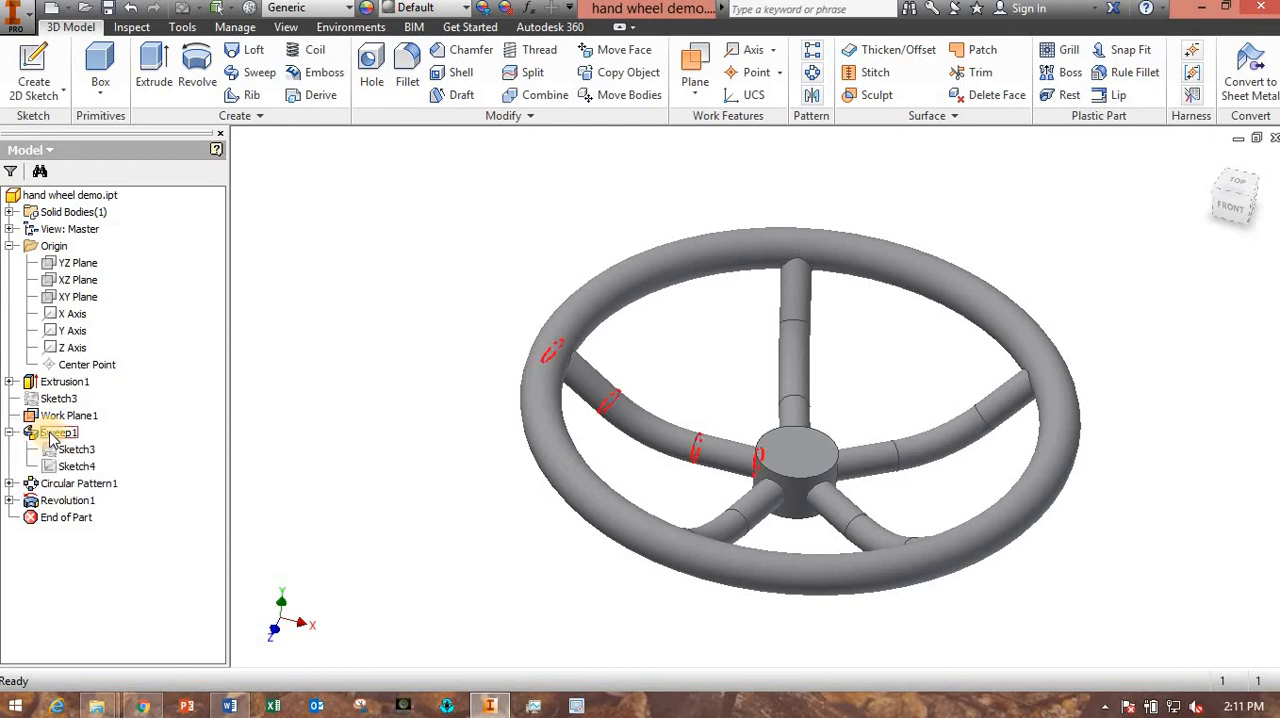
click(78, 451)
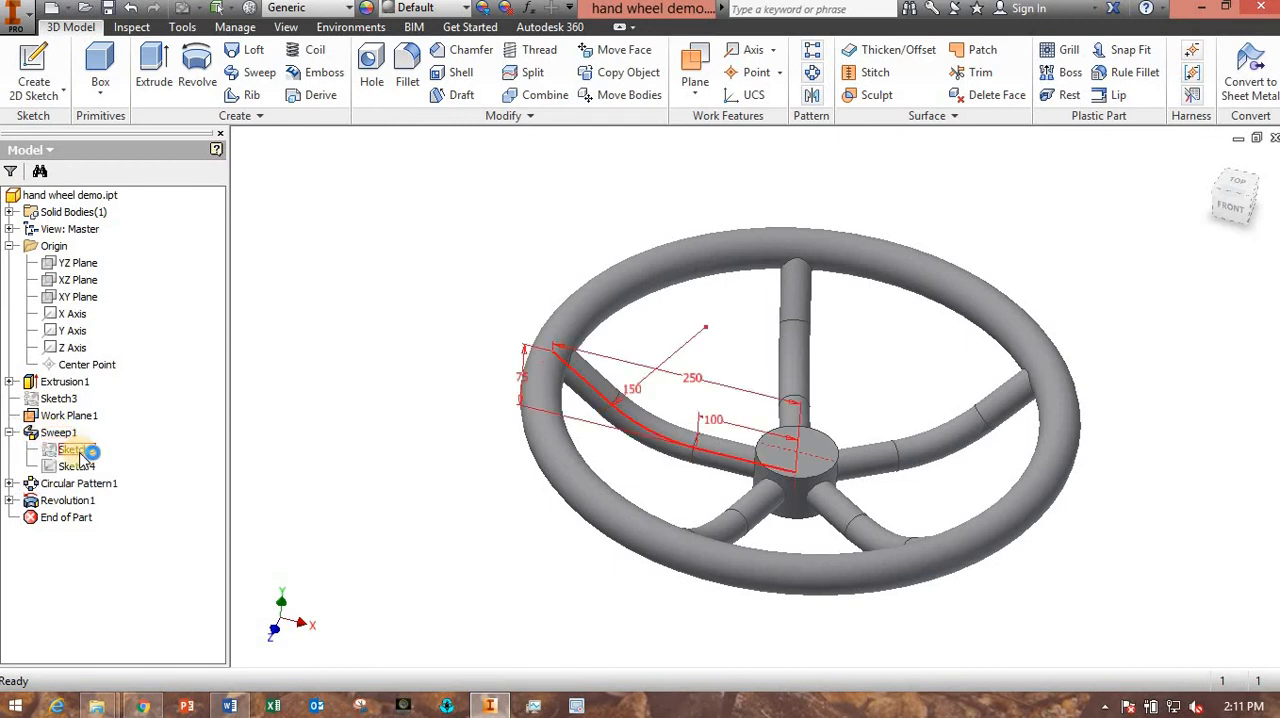
double_click(80, 451)
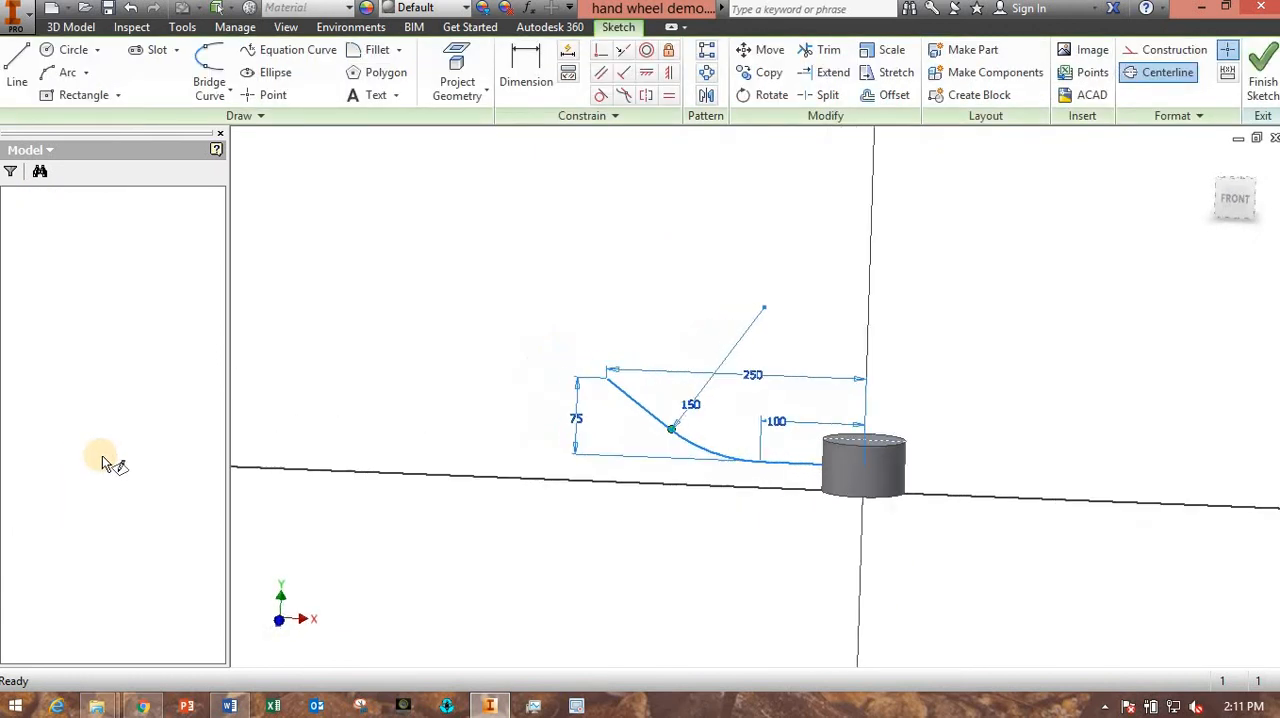
scroll(793, 401, up, 3)
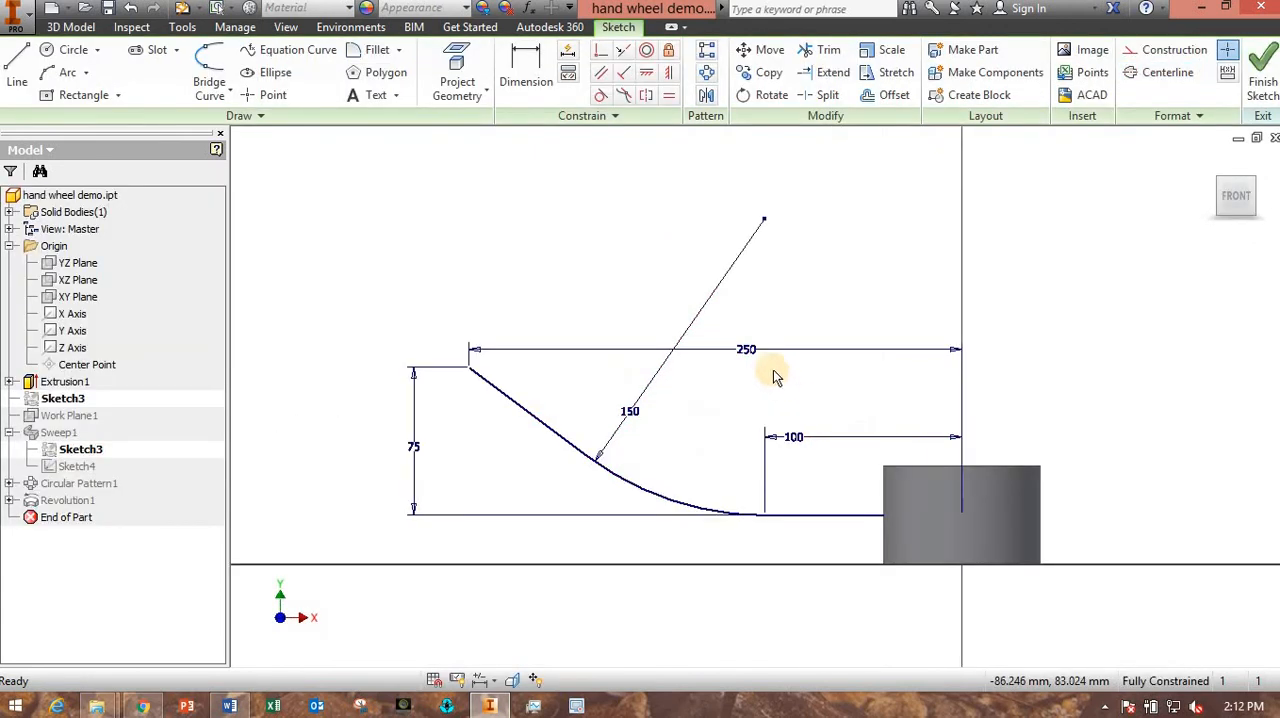
double_click(748, 351)
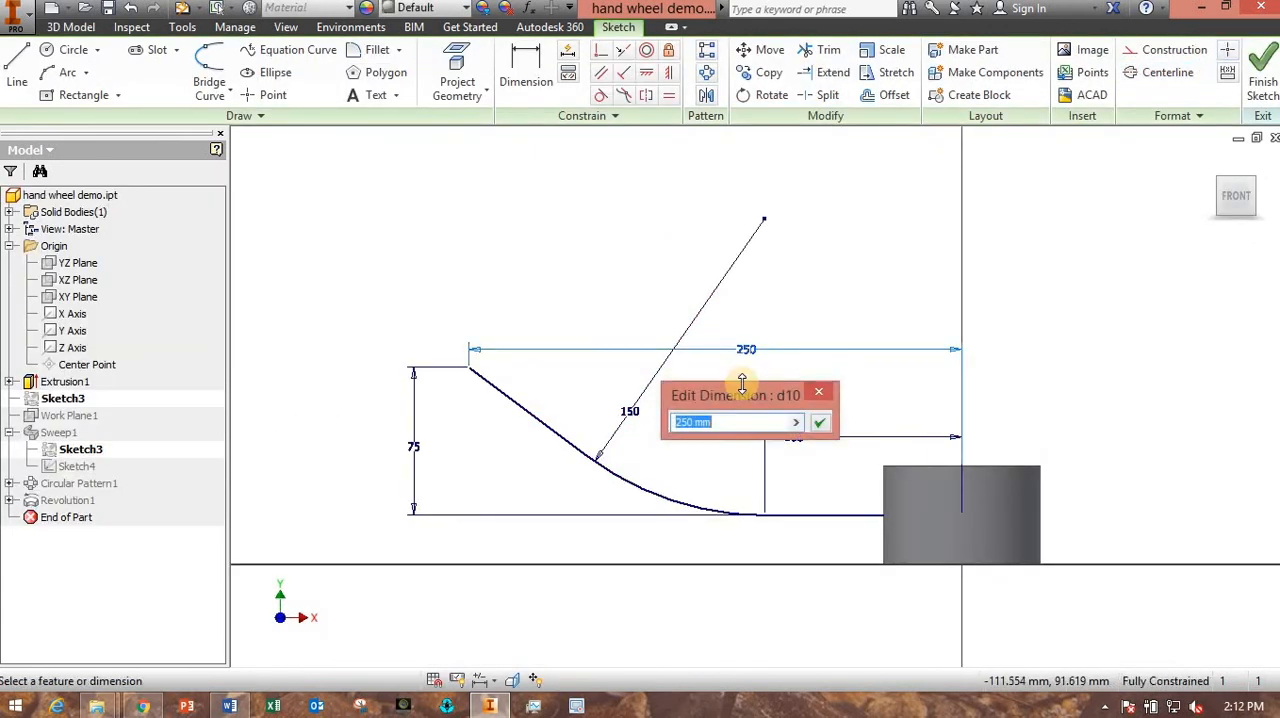
text(300)
key(Return)
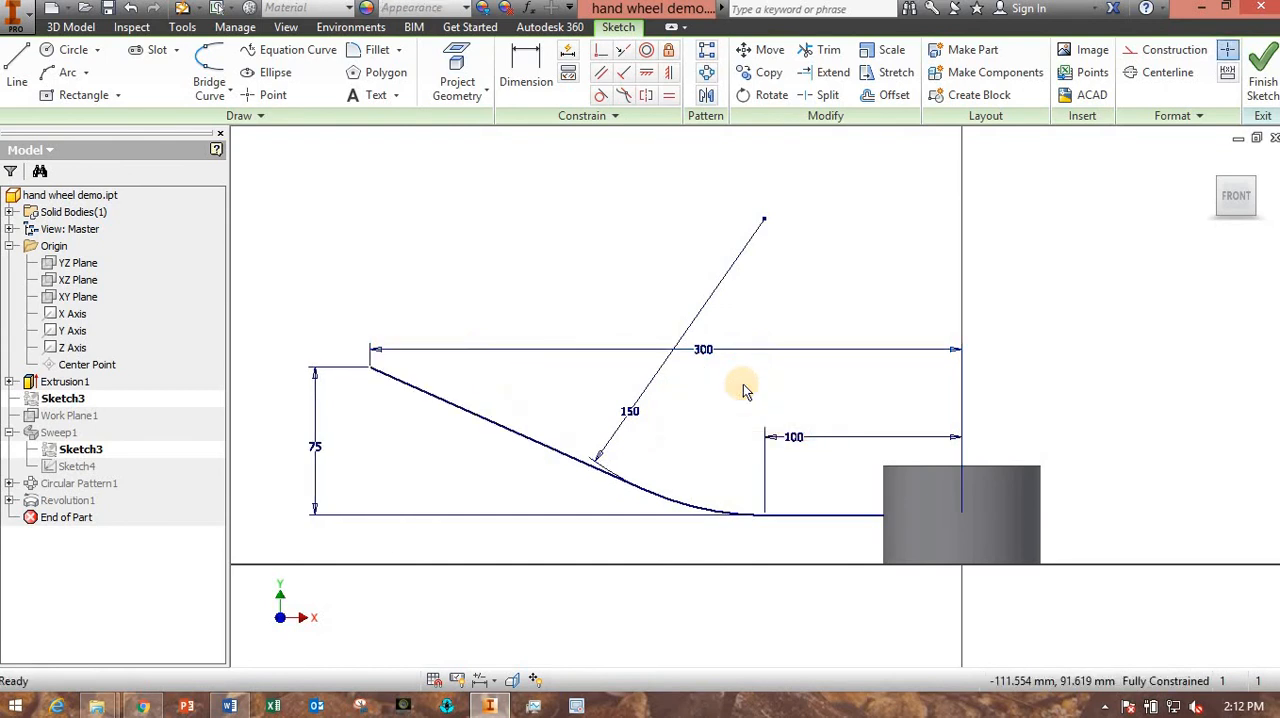
click(1259, 85)
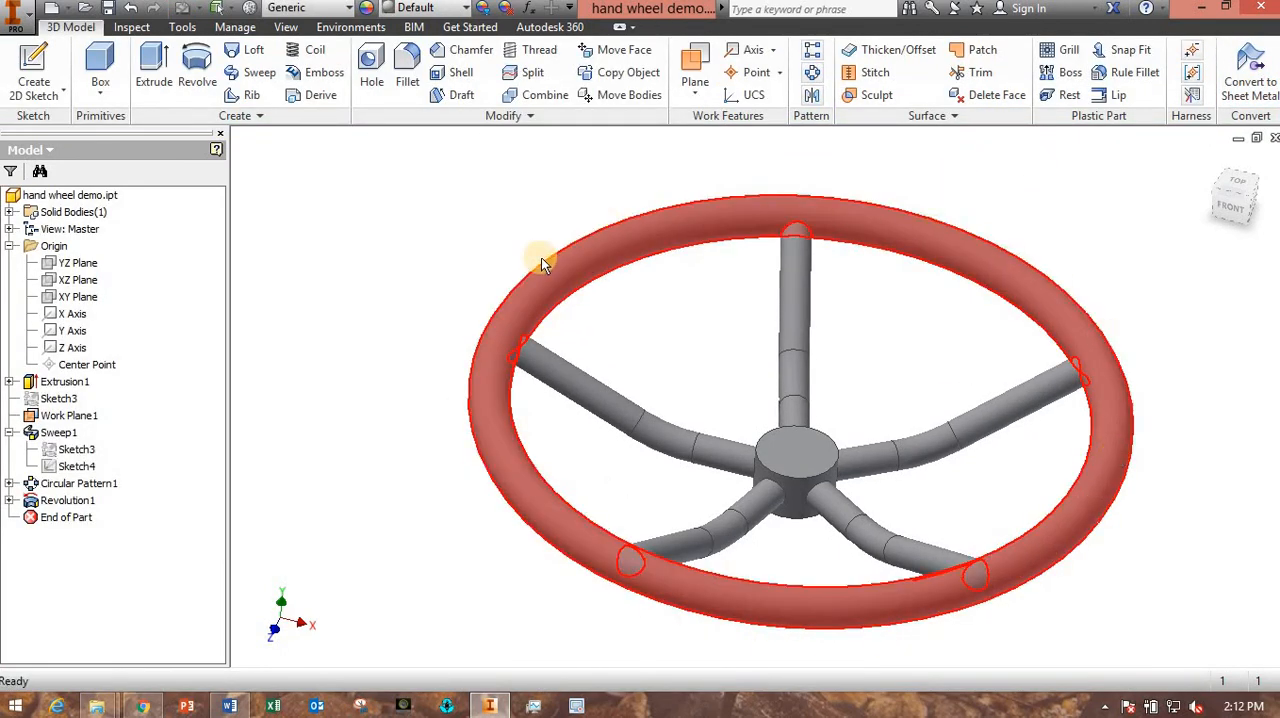
- Undo the length change made to the spoke's path sketch
click(133, 10)
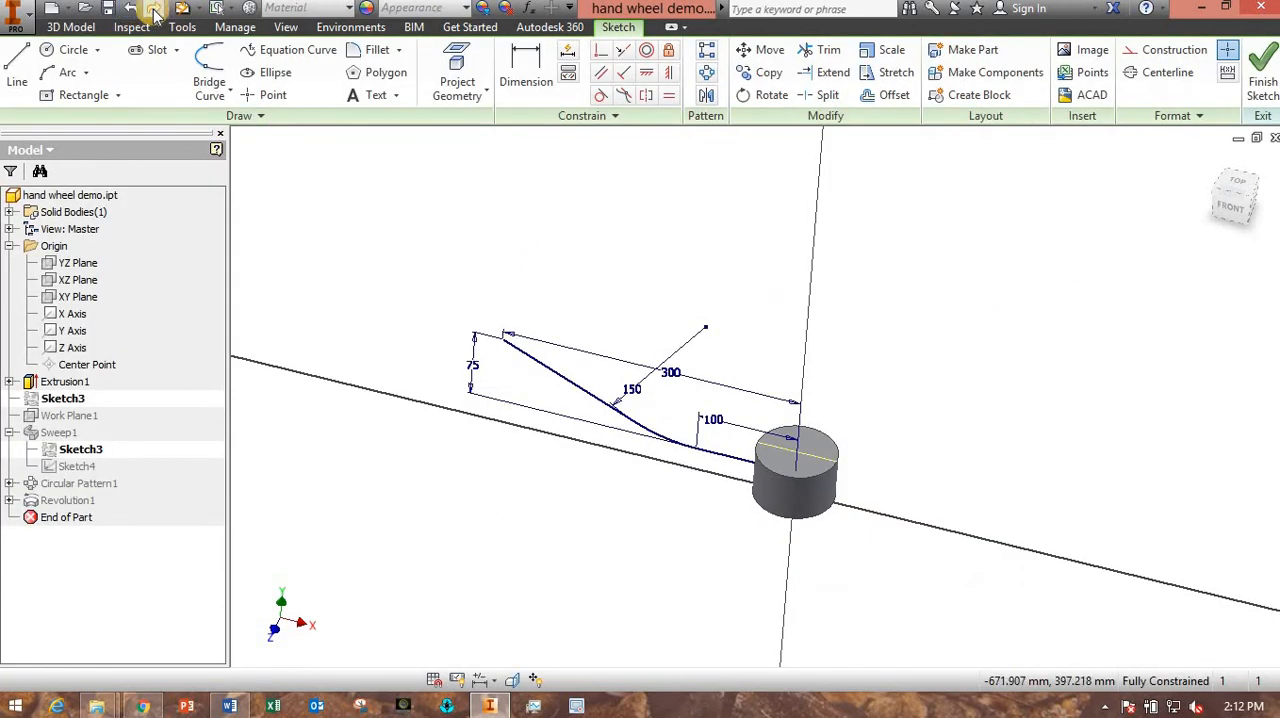
click(154, 10)
click(130, 10)
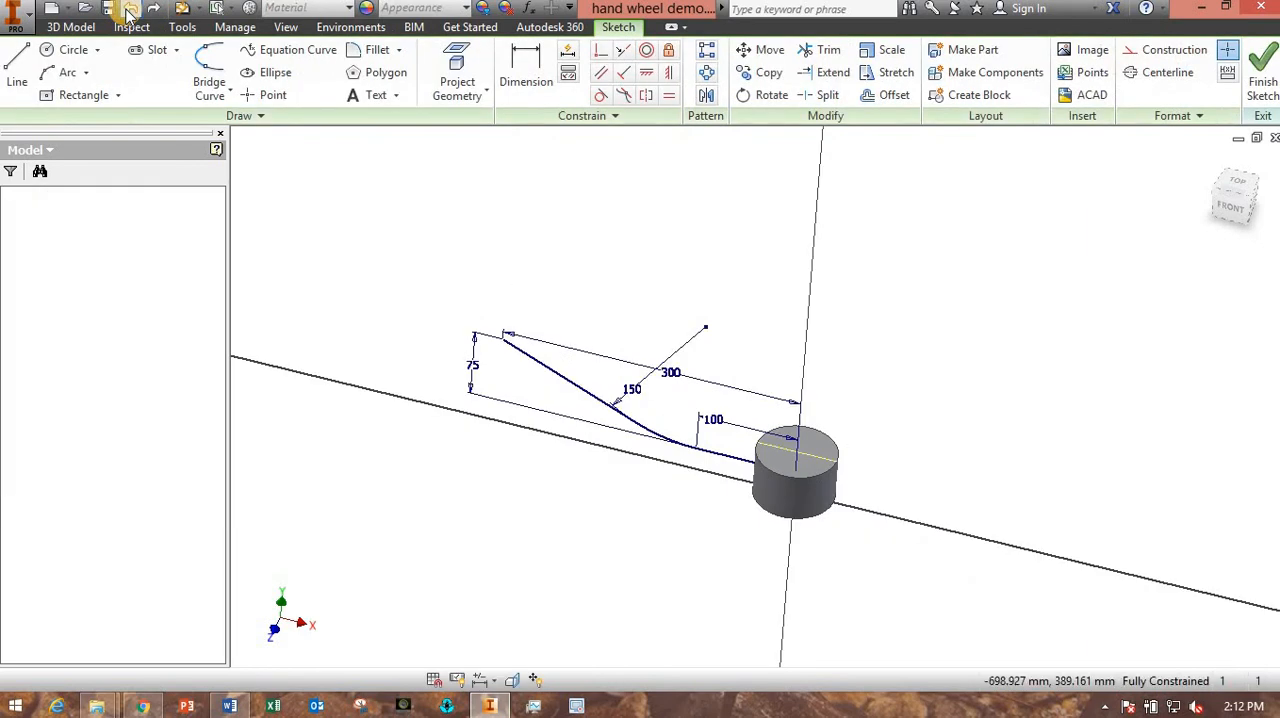
click(130, 10)
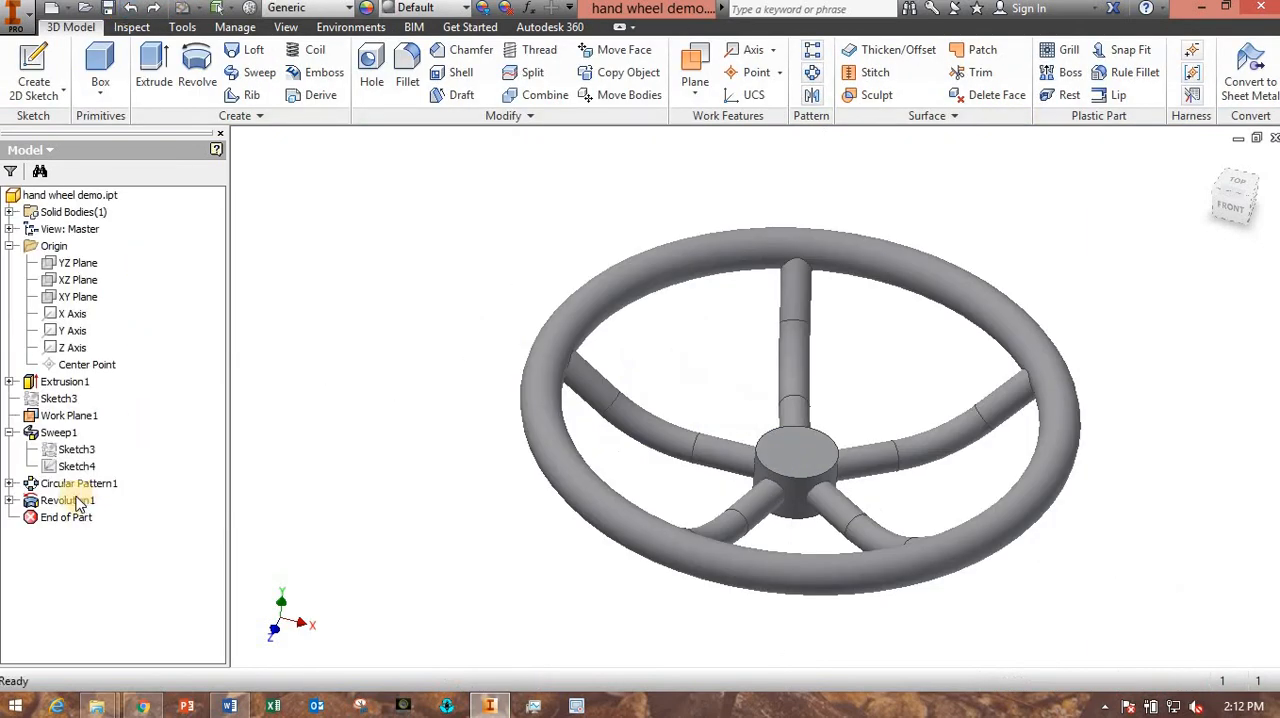
- Delete the revolved rim, Revolution1, together with its consumed sketch
right_click(83, 503)
click(105, 430)
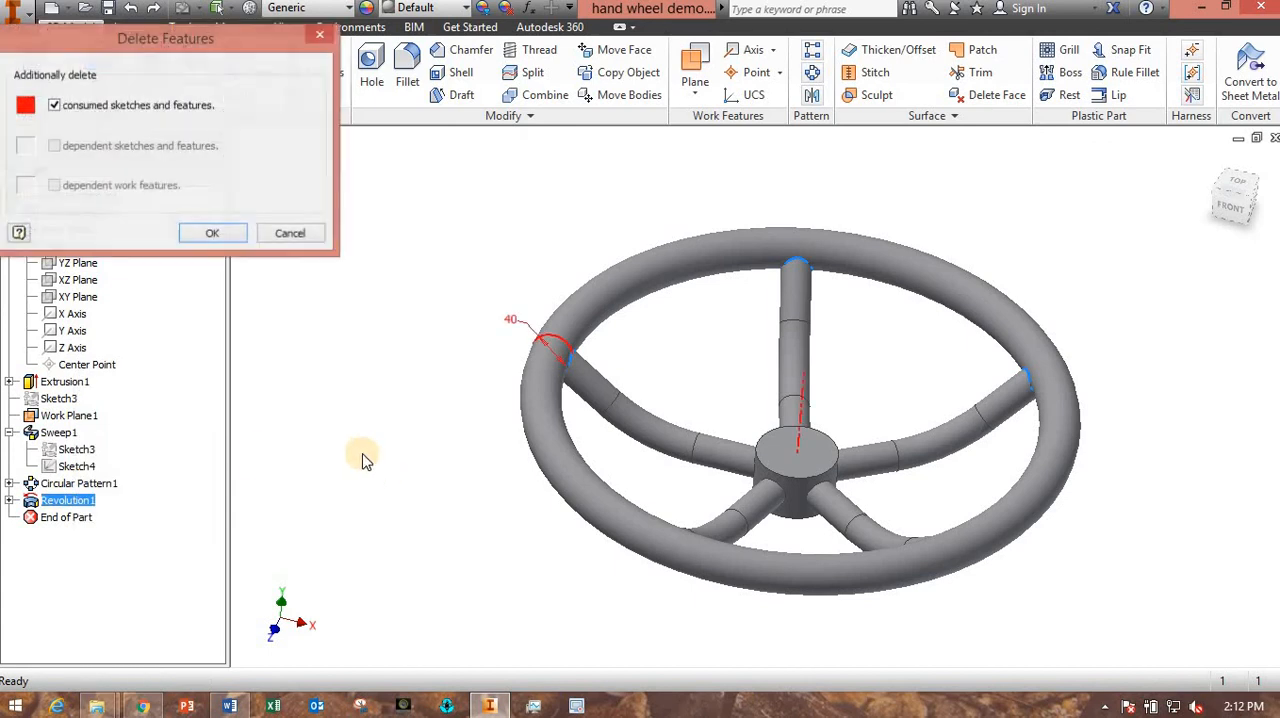
click(205, 230)
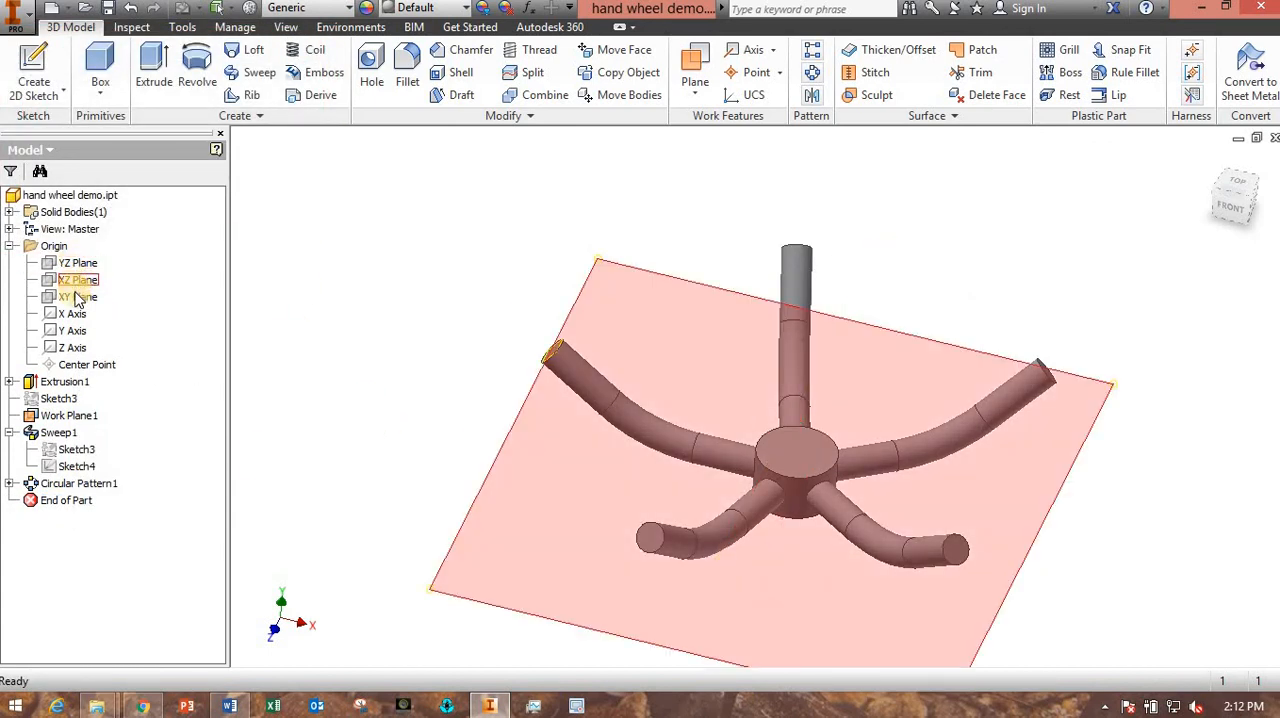
- Start a sketch on the XY Plane with sliced graphics and draw a circle about 43 mm in diameter at the spoke's outer end
click(78, 297)
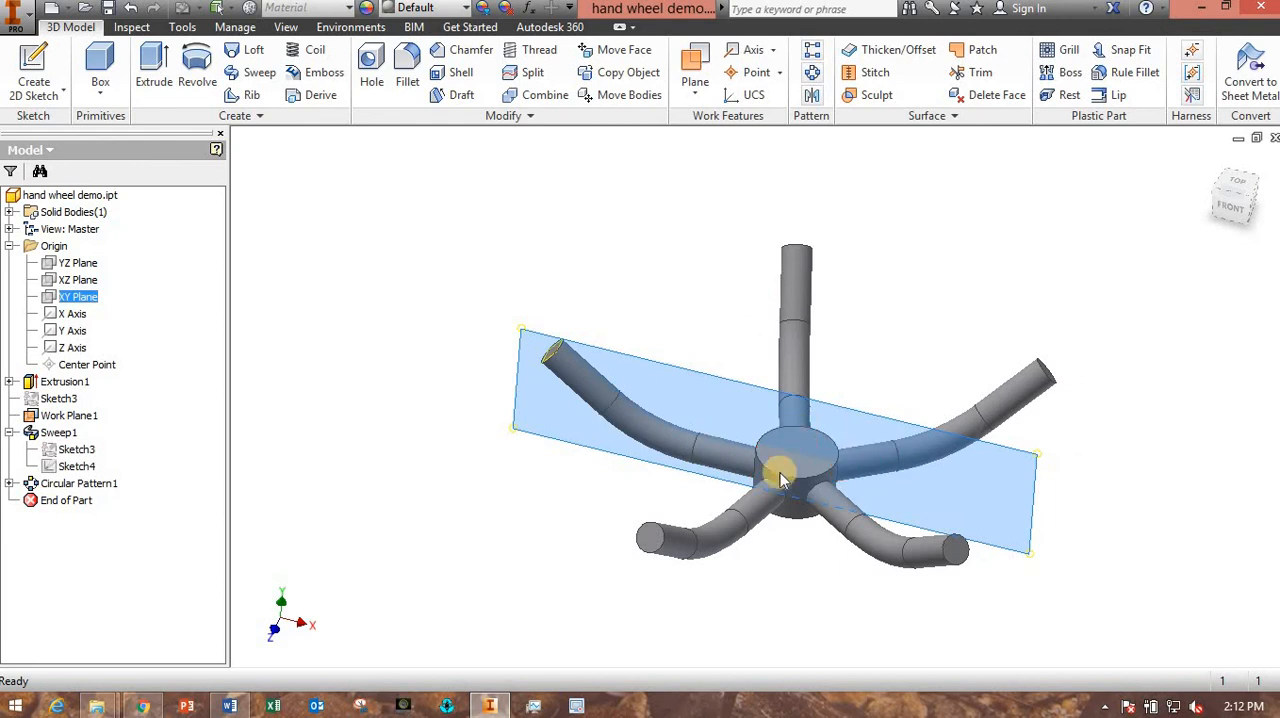
click(781, 476)
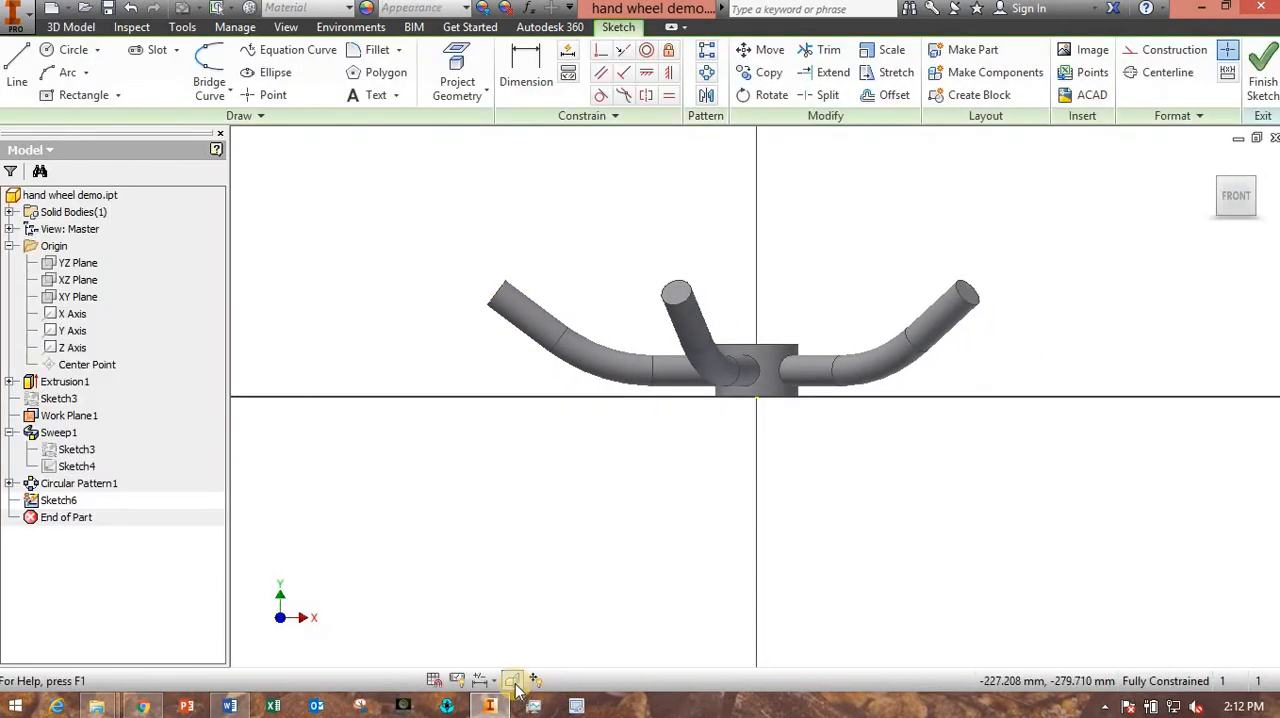
click(512, 681)
drag(529, 297, 503, 337)
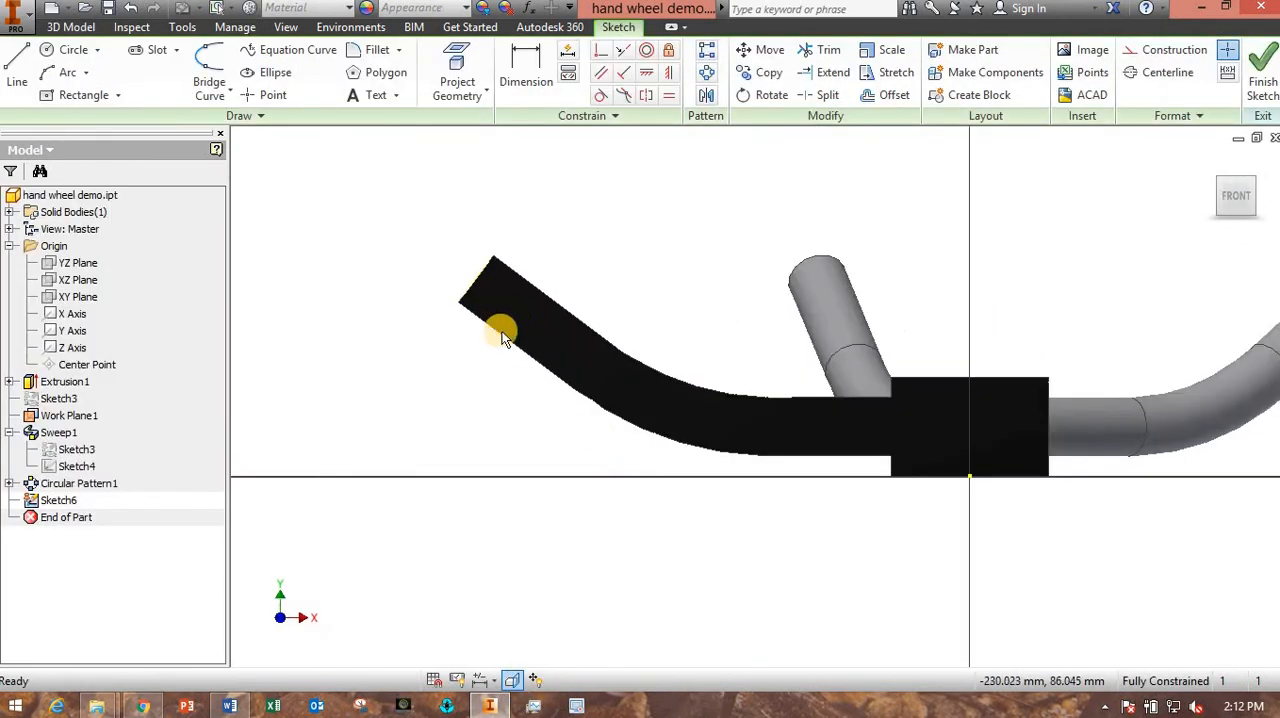
click(73, 49)
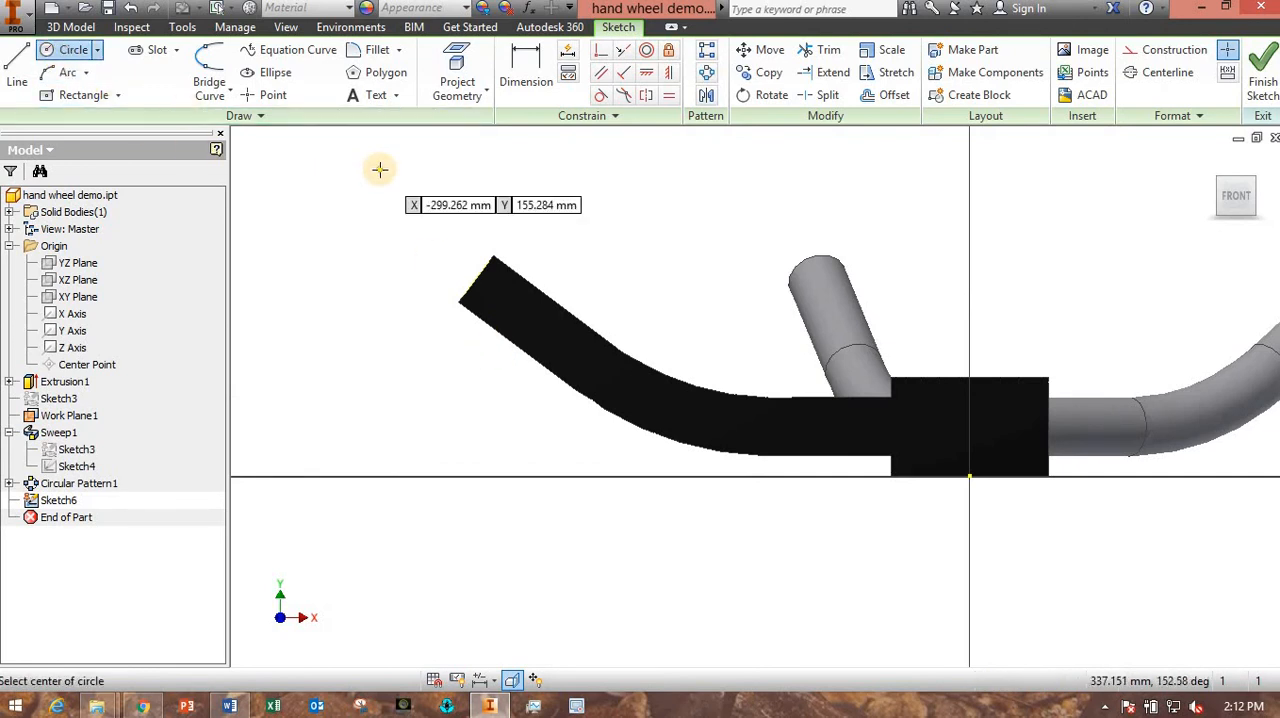
click(466, 280)
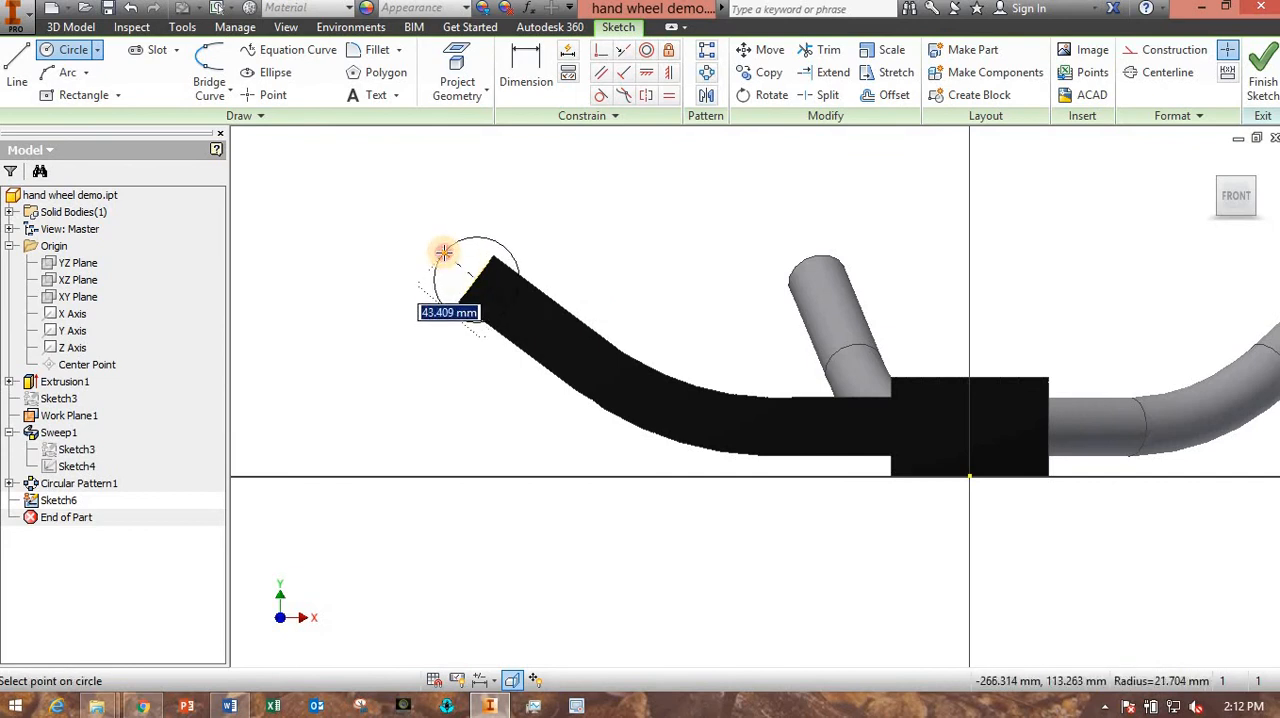
click(442, 252)
- Set the circle's diameter to 40 mm and move its center onto the middle of the spoke's end edge
click(508, 86)
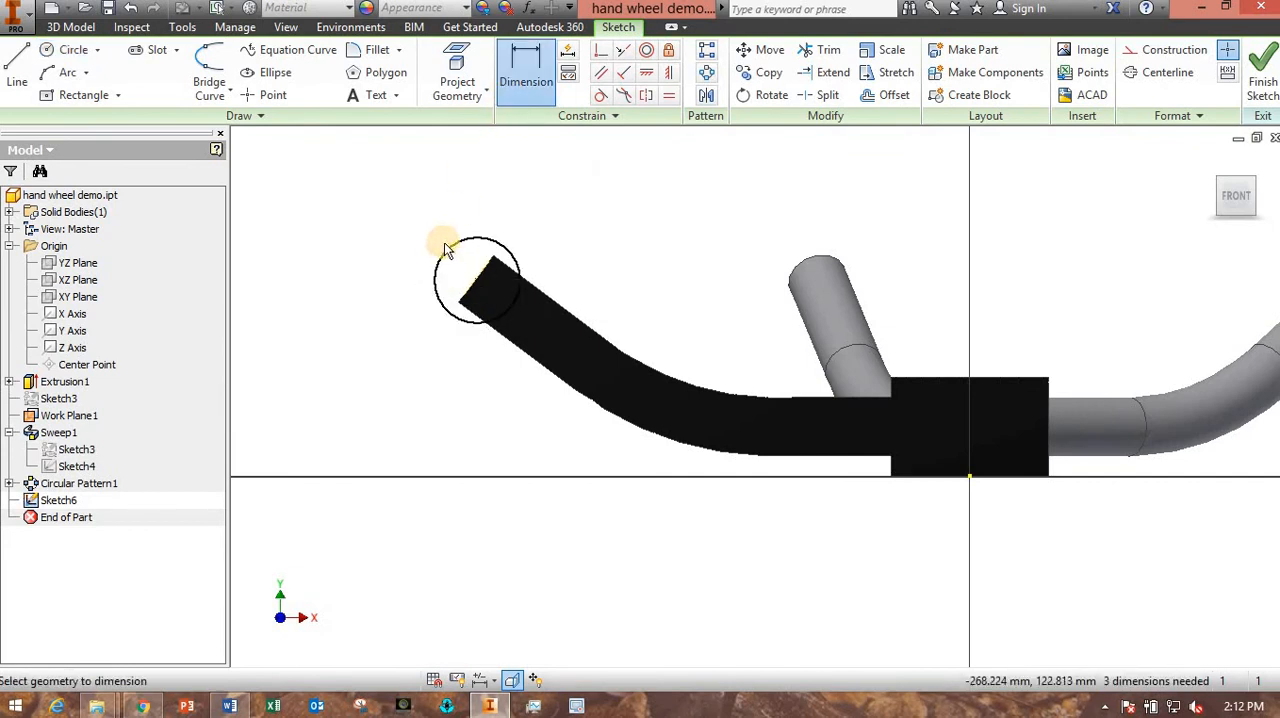
click(444, 244)
click(409, 222)
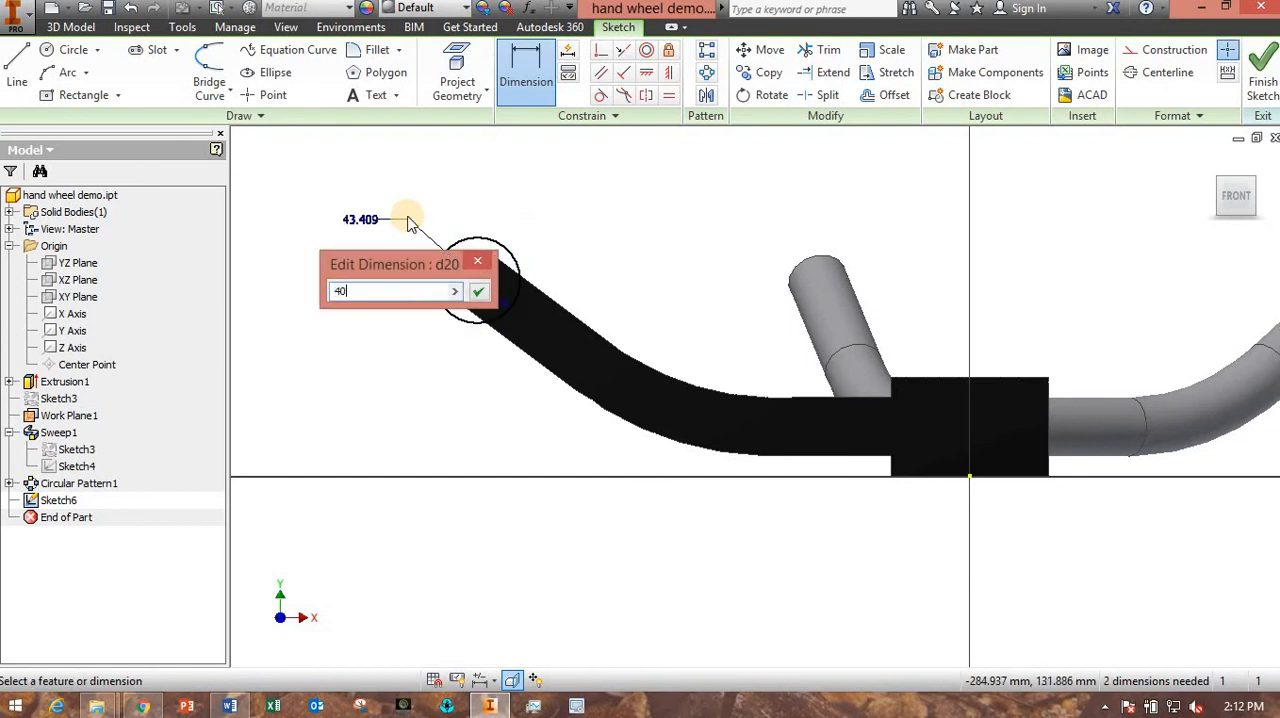
key(Return)
scroll(517, 296, up, 2)
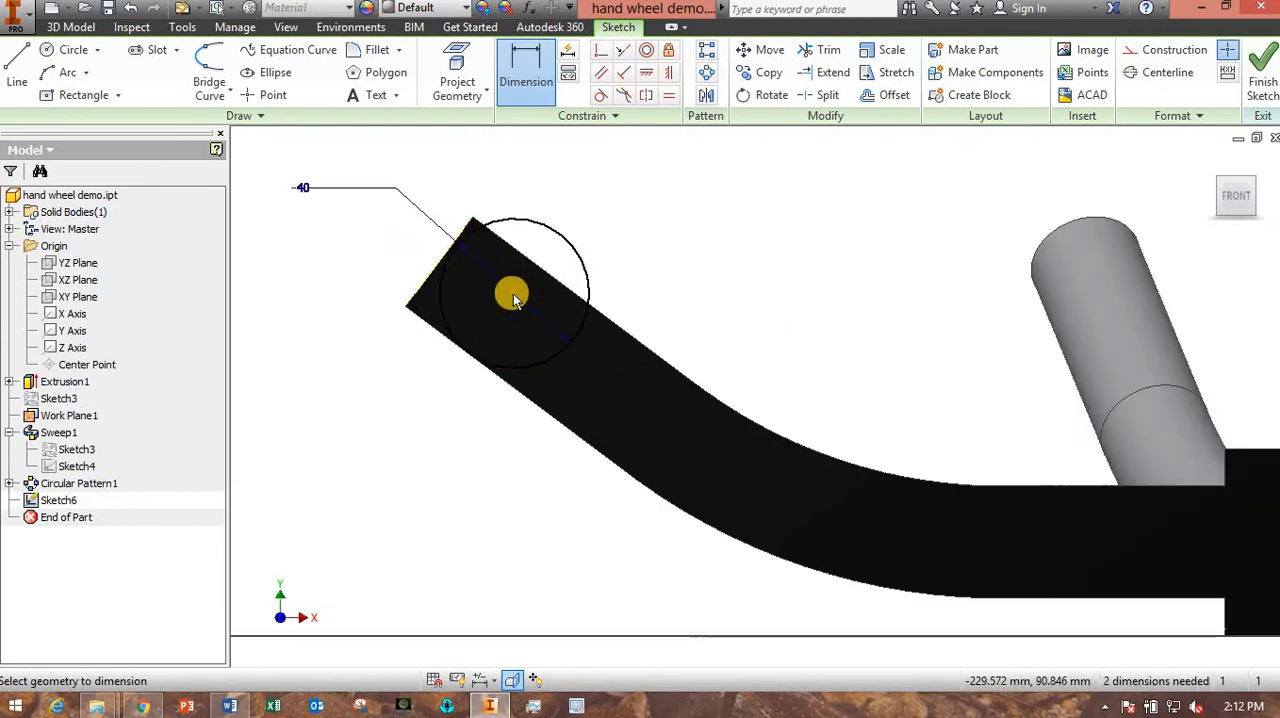
key(Escape)
click(512, 292)
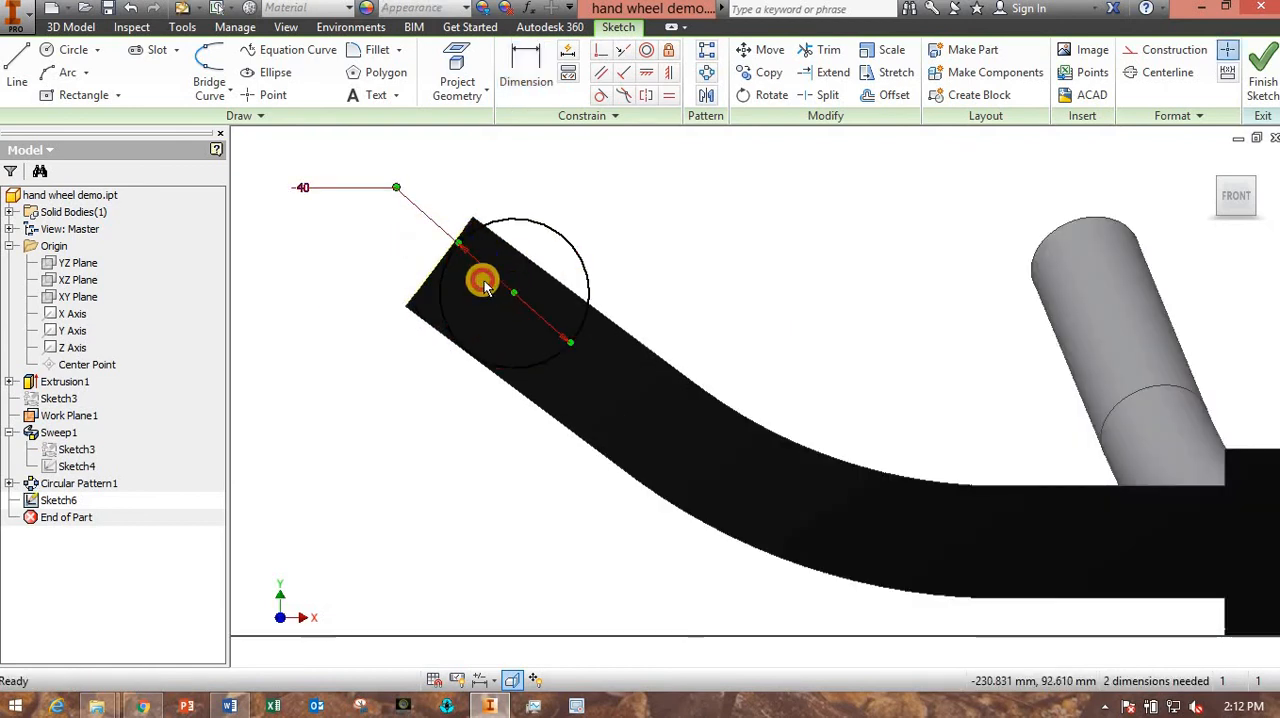
mouse_move(512, 292)
mouse_down()
mouse_move(517, 251)
mouse_move(443, 261)
mouse_up()
scroll(488, 456, down, 2)
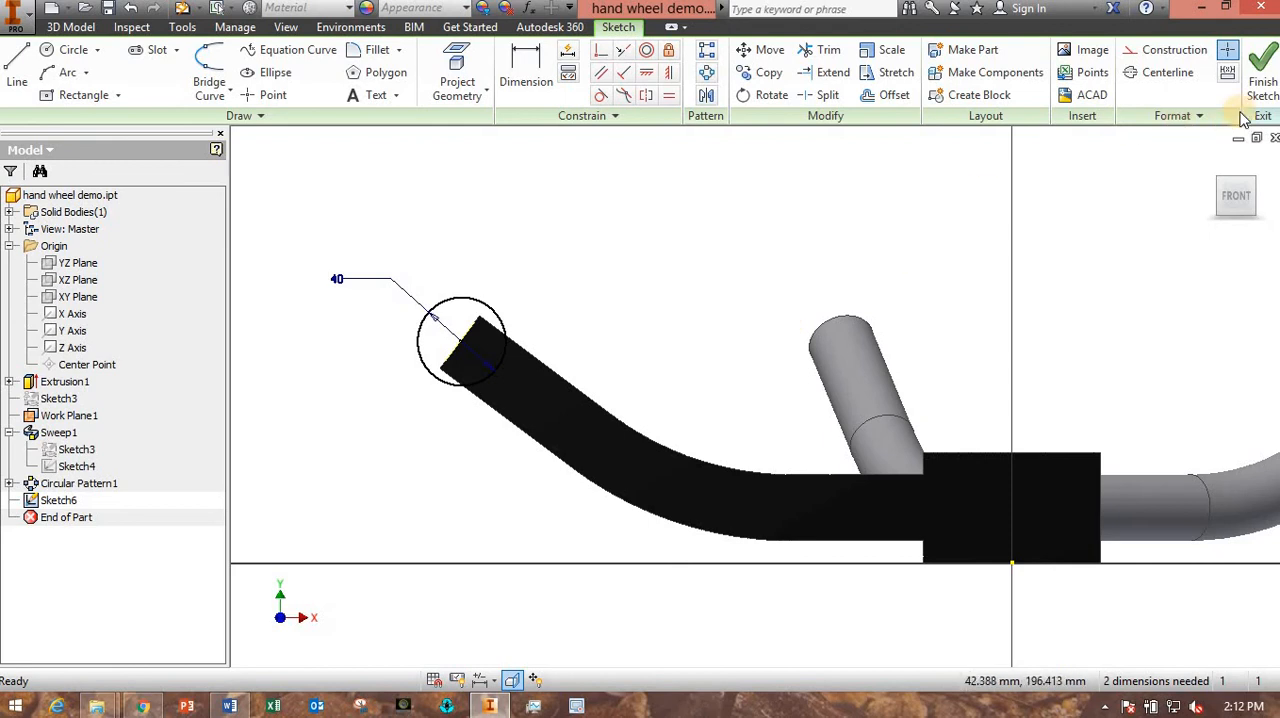
- Finish the sketch and revolve the circle fully around the origin Y Axis to form the rim
click(1262, 82)
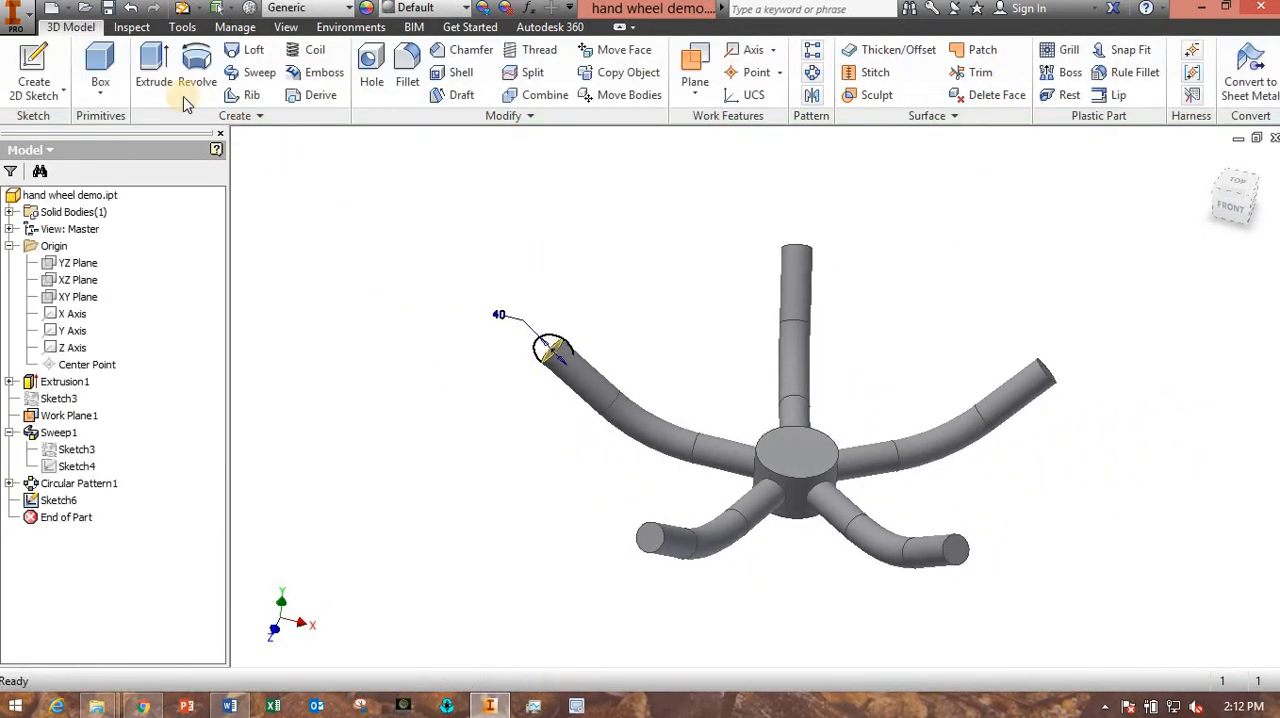
click(197, 70)
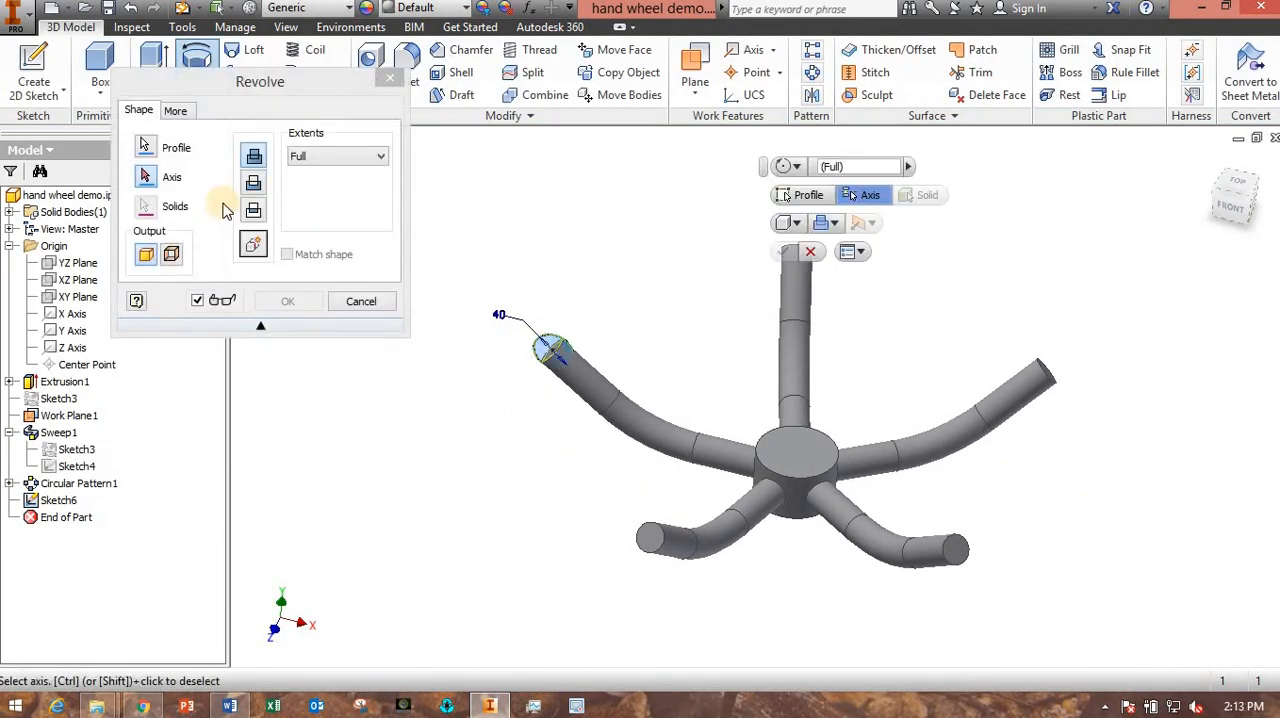
click(148, 177)
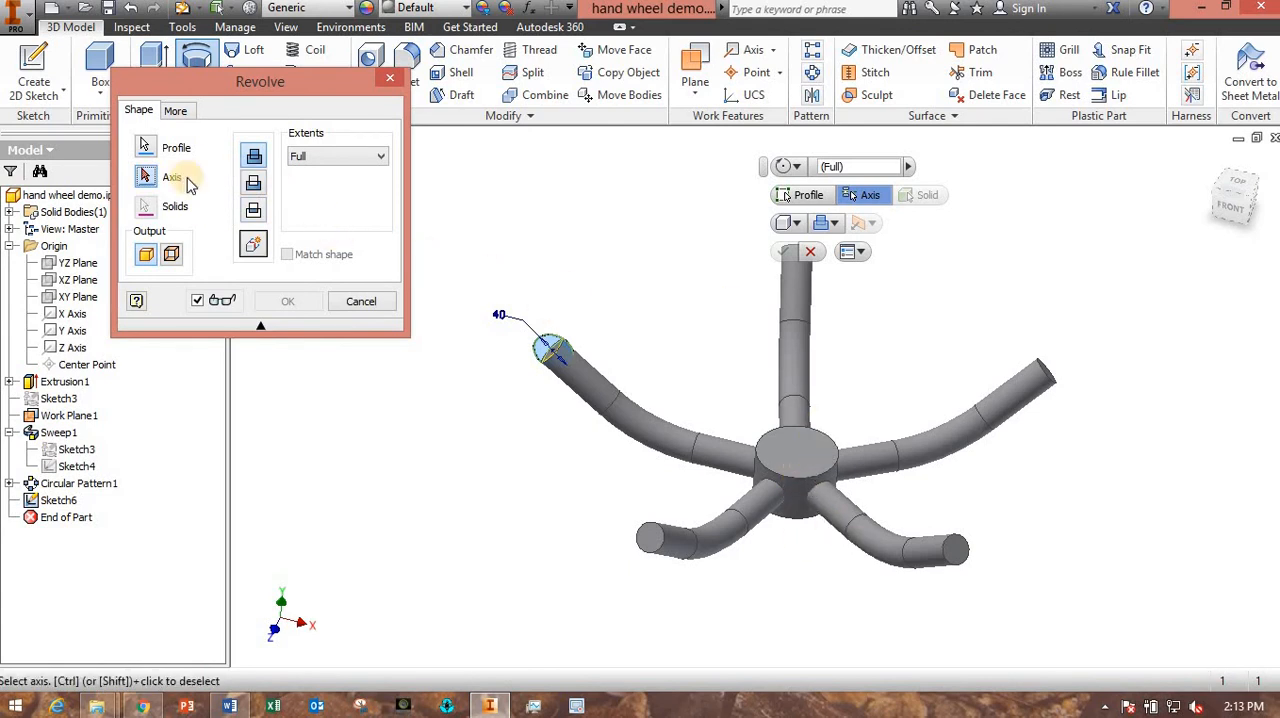
drag(191, 90, 258, 51)
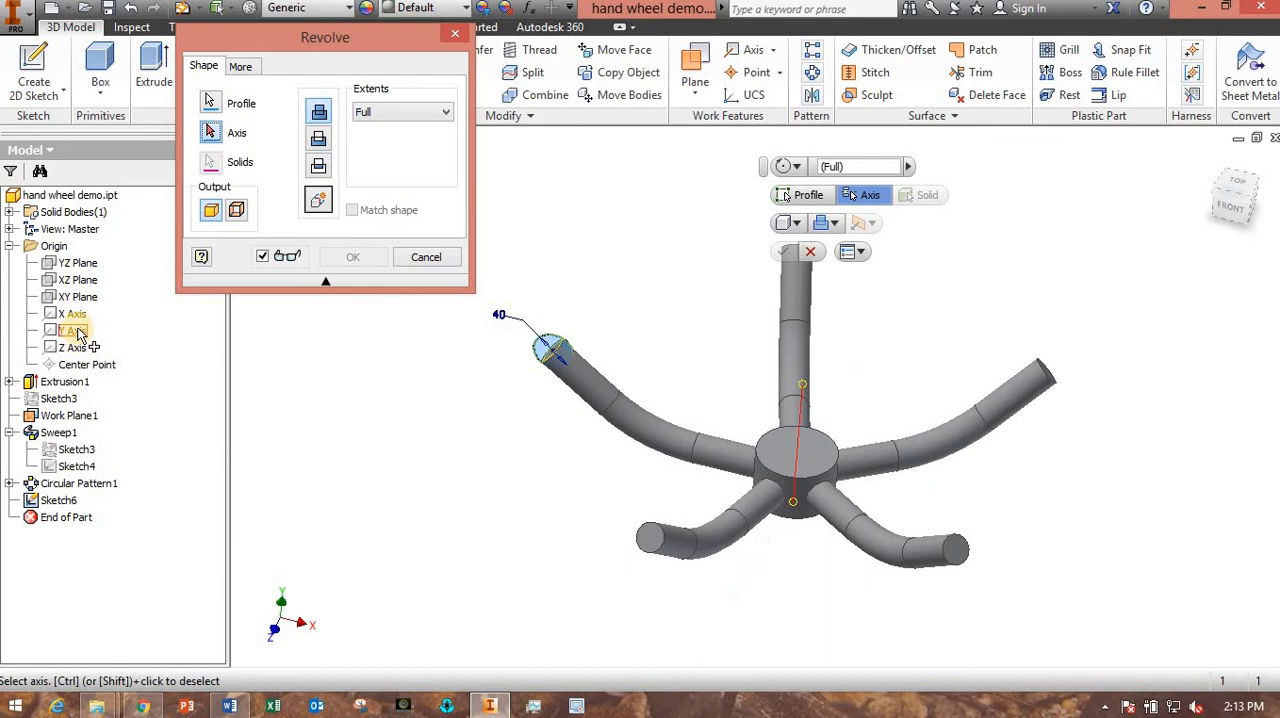
shift+middle_drag(538, 475, 540, 398)
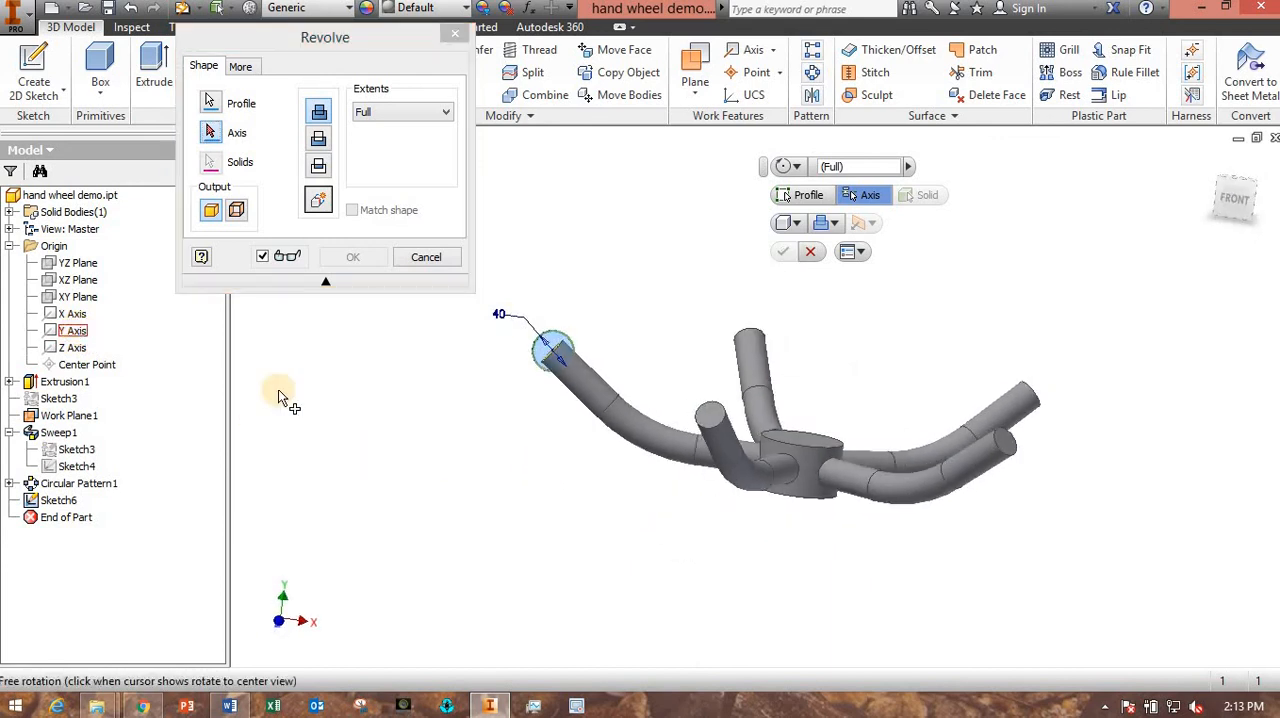
click(74, 333)
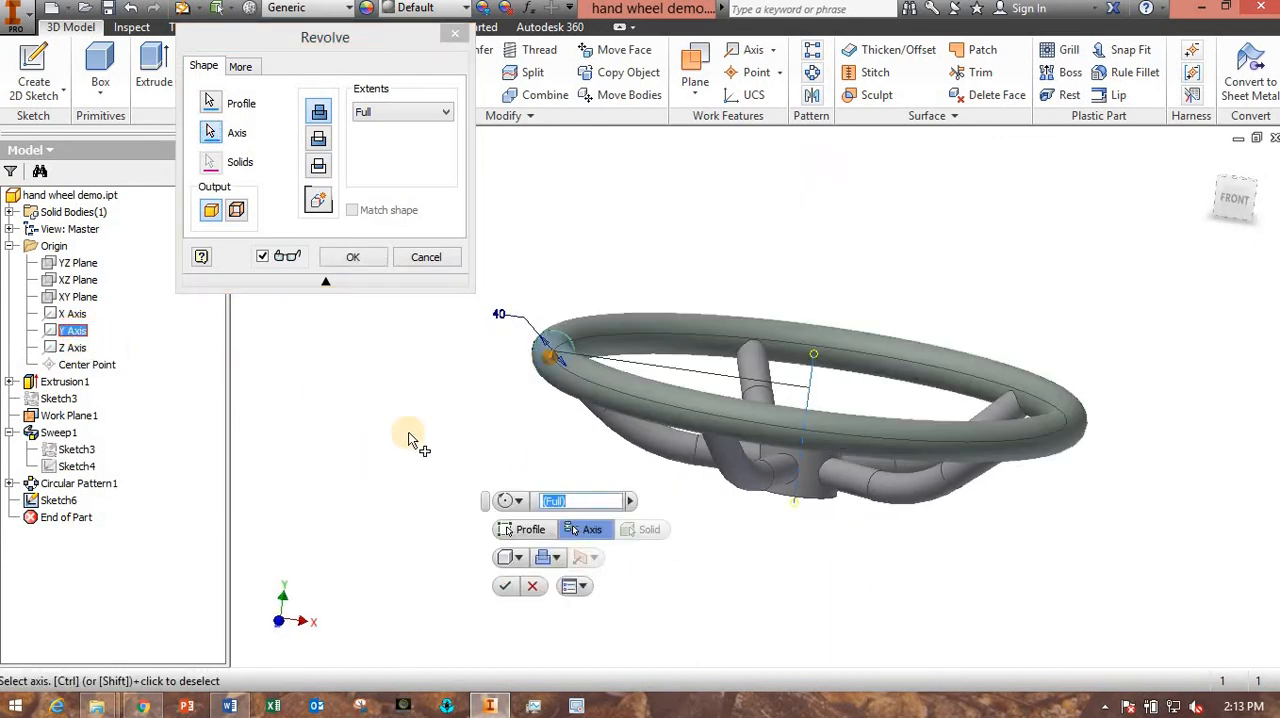
click(510, 588)
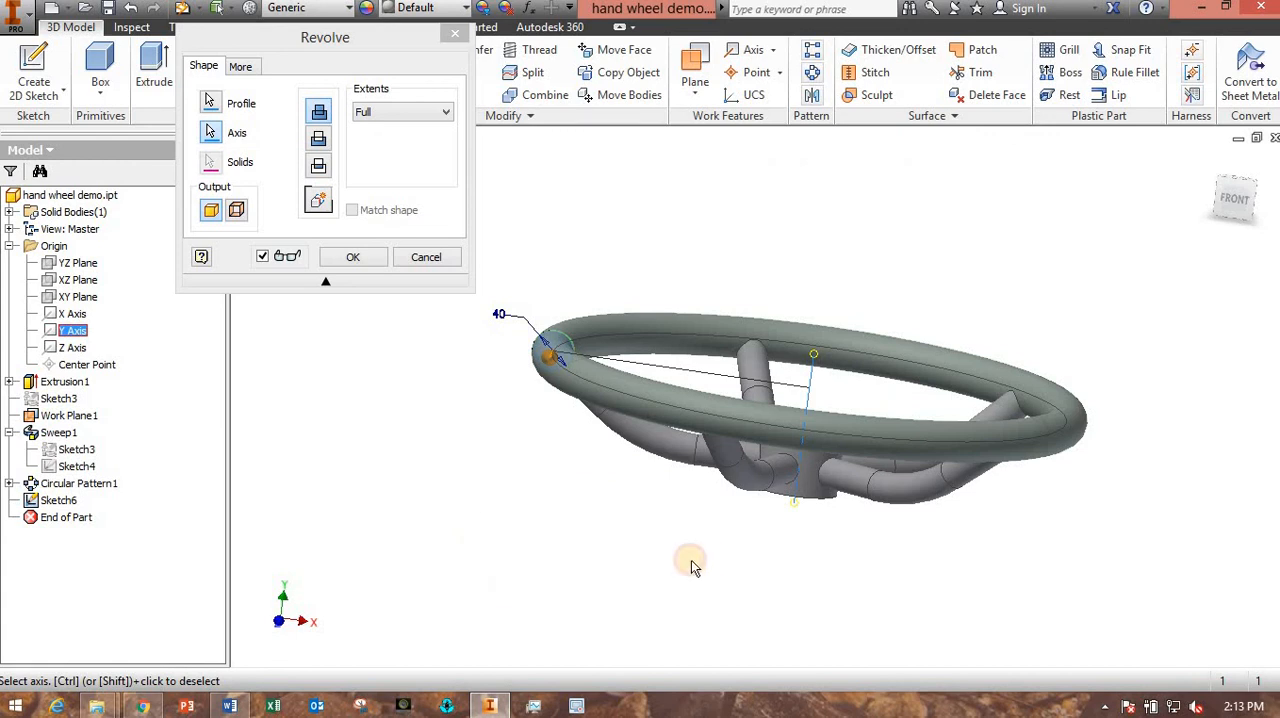
shift+middle_drag(700, 560, 668, 622)
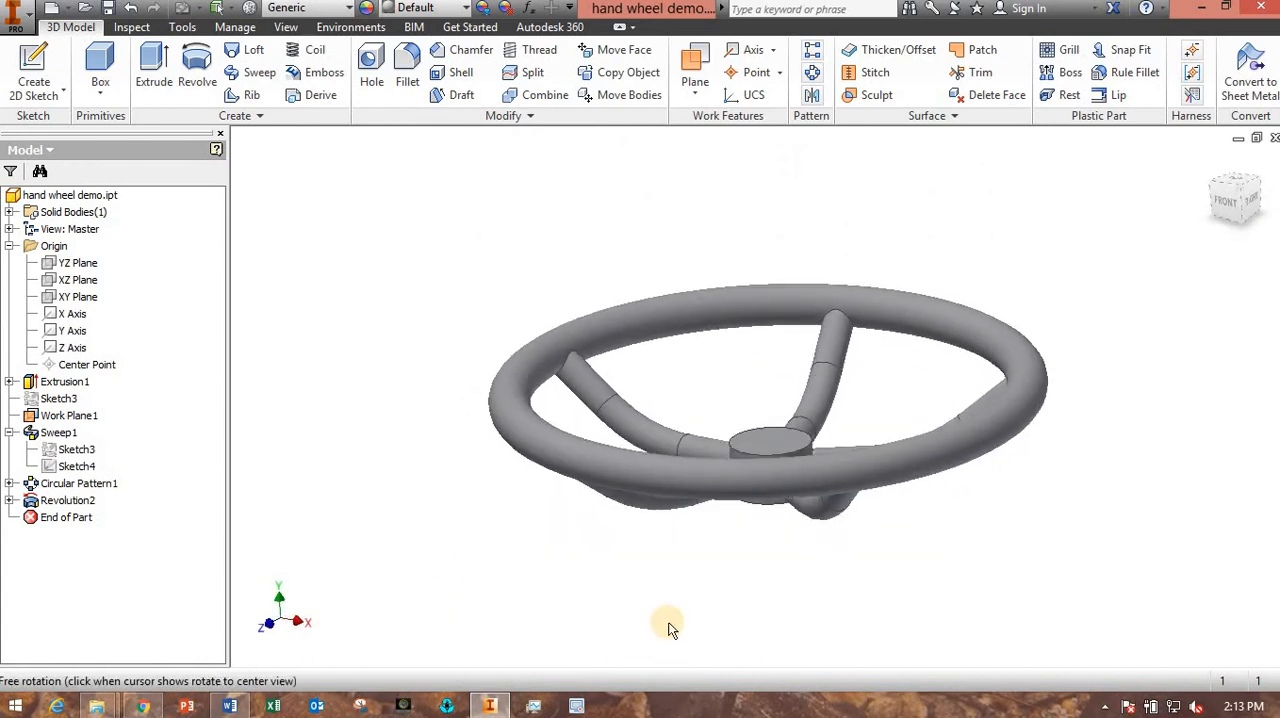
- Edit the spoke's path sketch under Sweep1, set its overall horizontal length to 300 mm, finish the sketch, and inspect the spokes against the rim
double_click(80, 467)
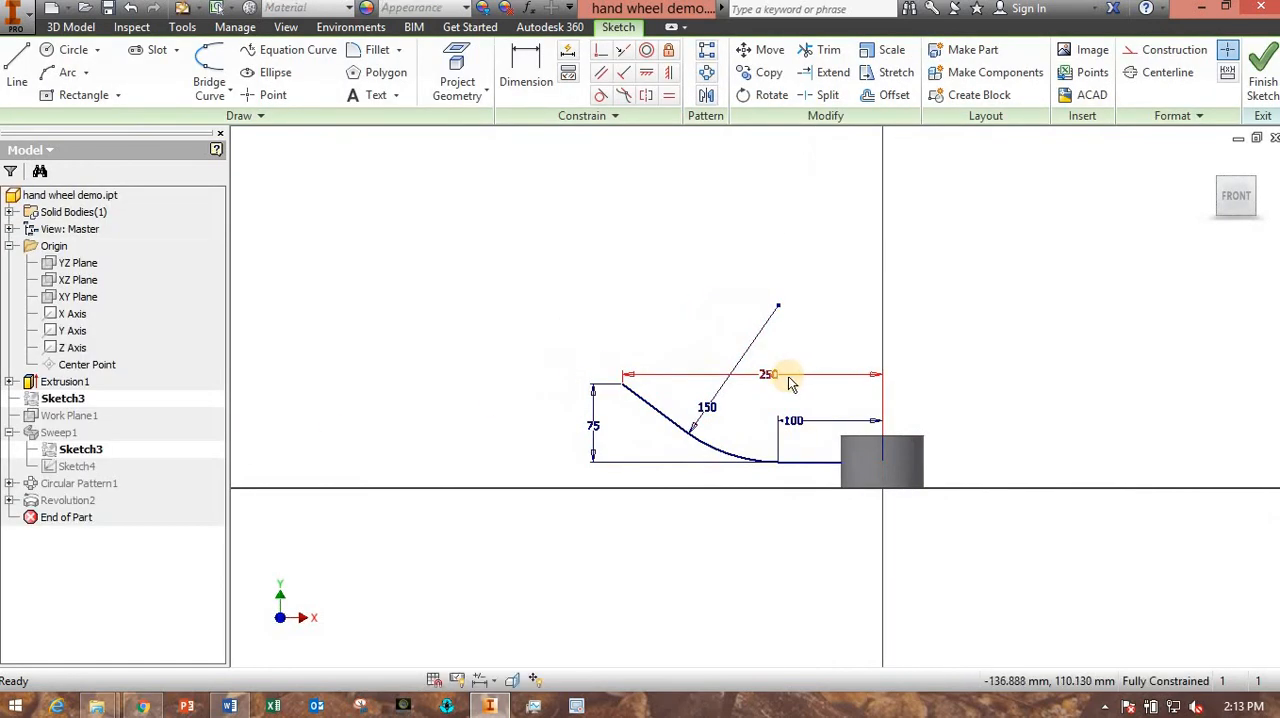
double_click(776, 378)
text(30)
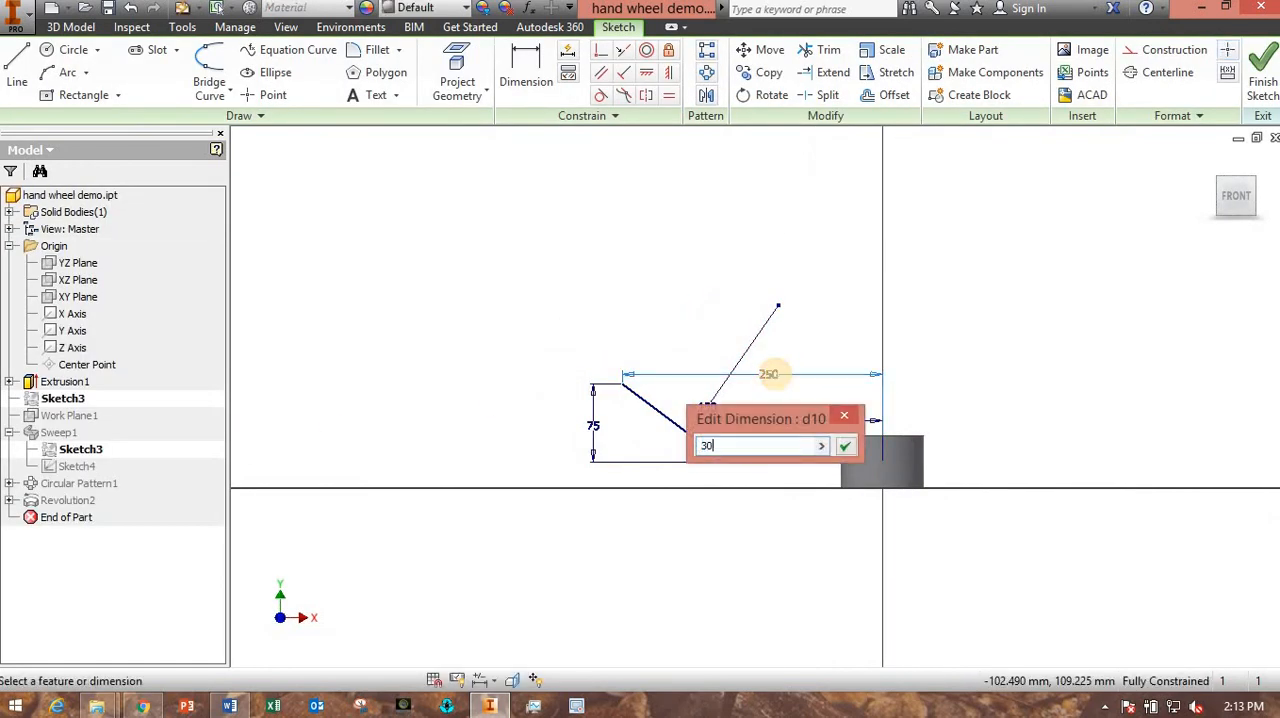
text(0)
key(Return)
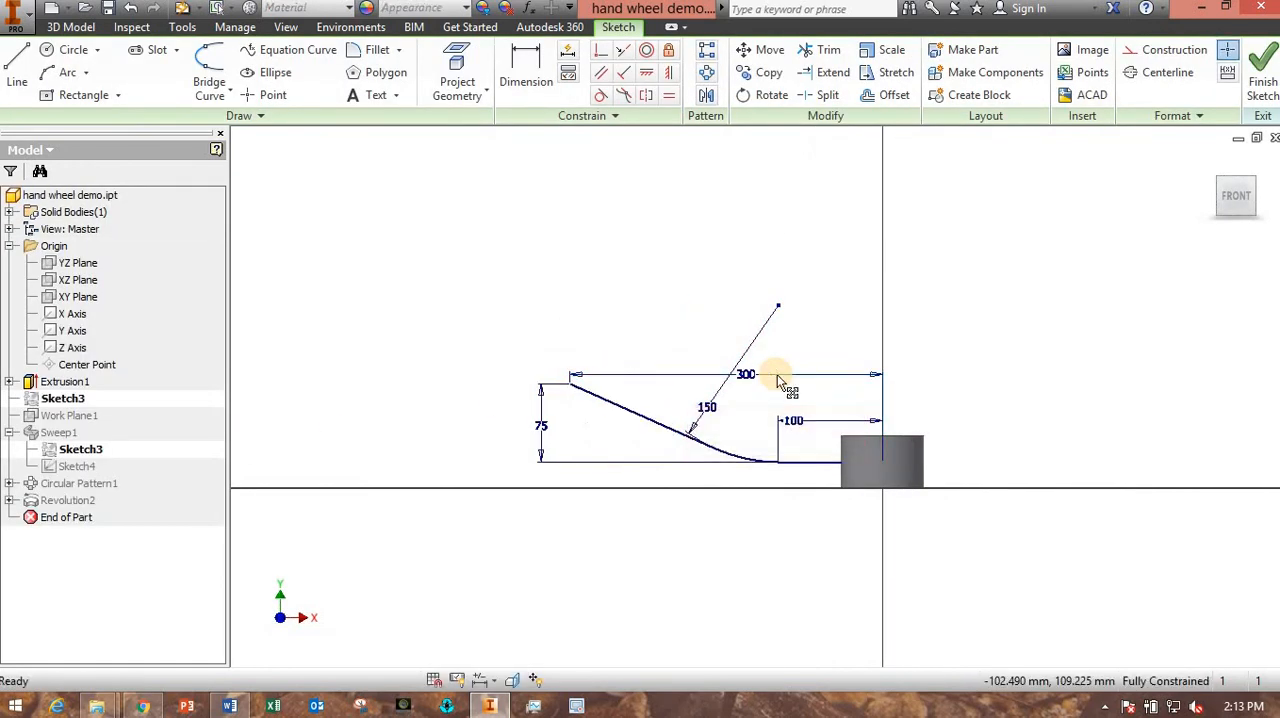
click(1260, 78)
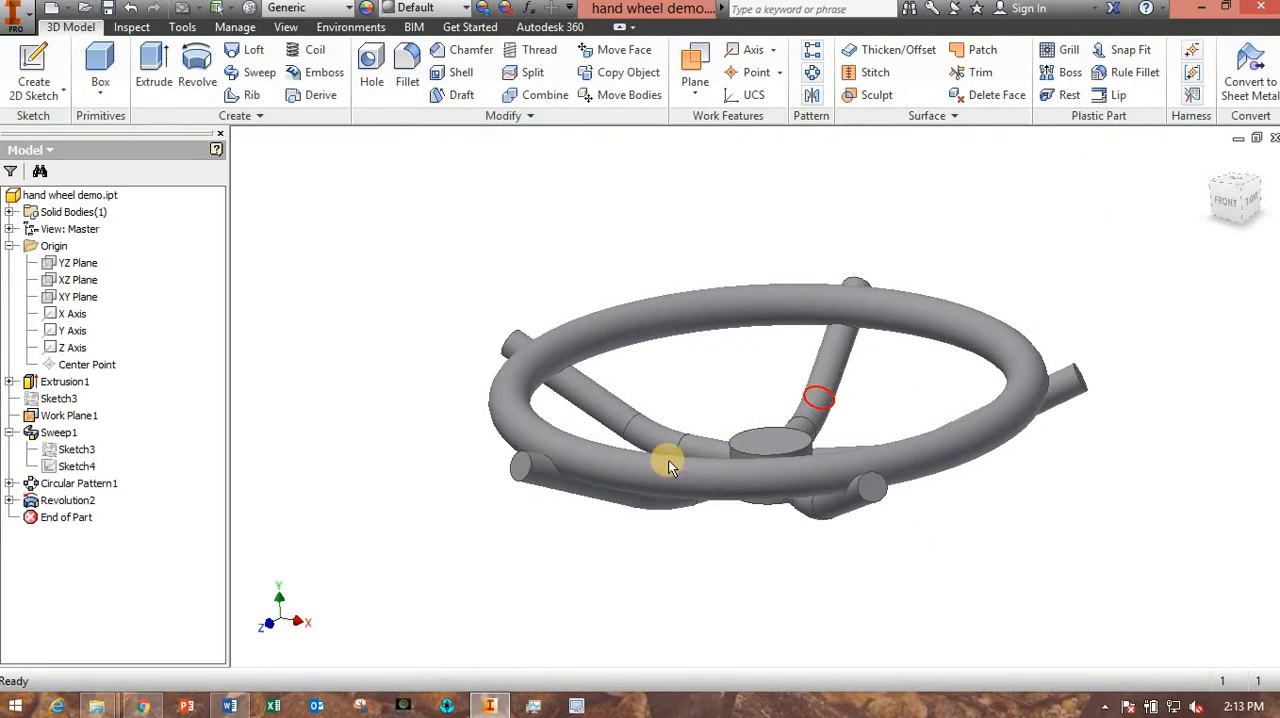
shift+middle_drag(586, 543, 674, 443)
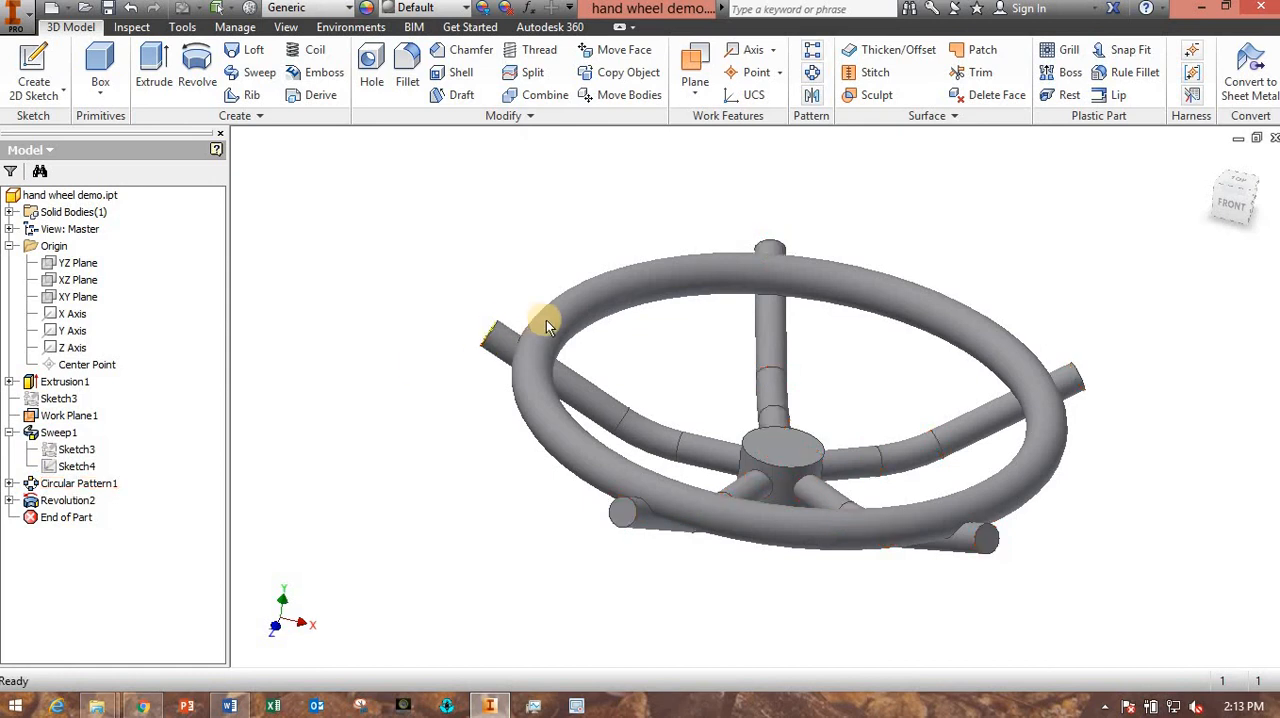
- Undo the spoke length change, the second rim revolve with its sketch, and the deletion of the original revolved rim
click(130, 10)
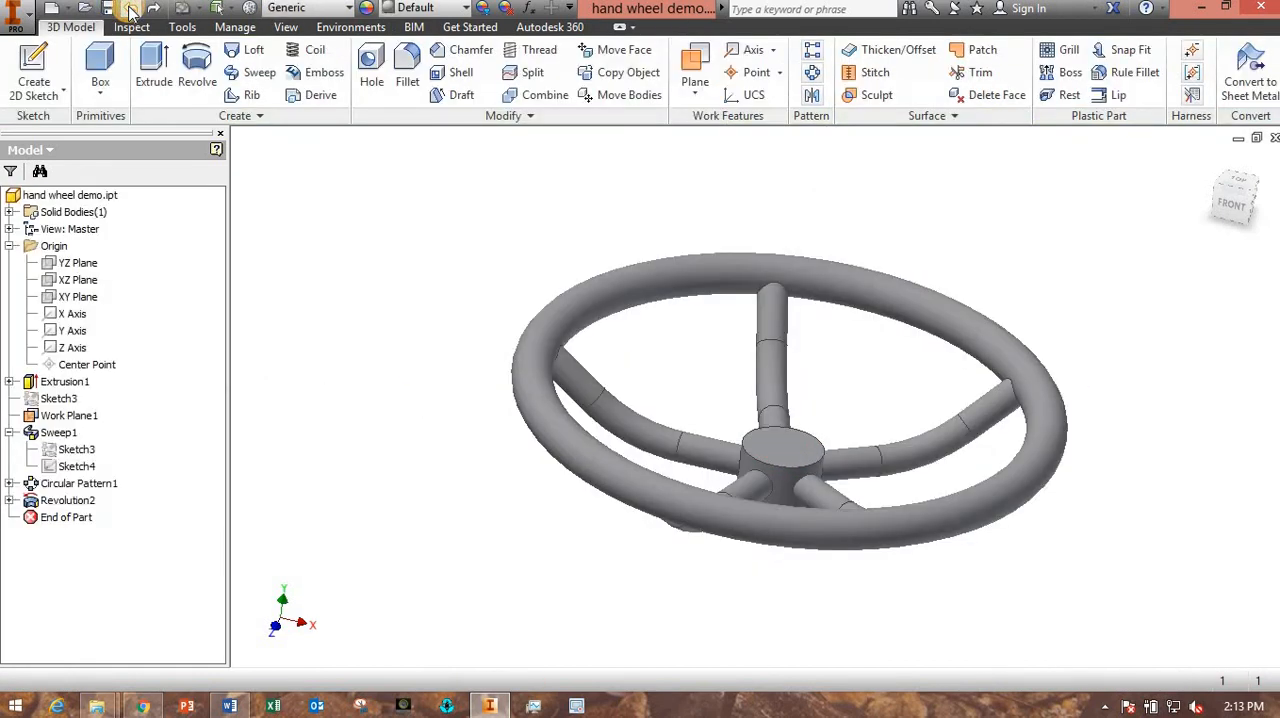
click(130, 10)
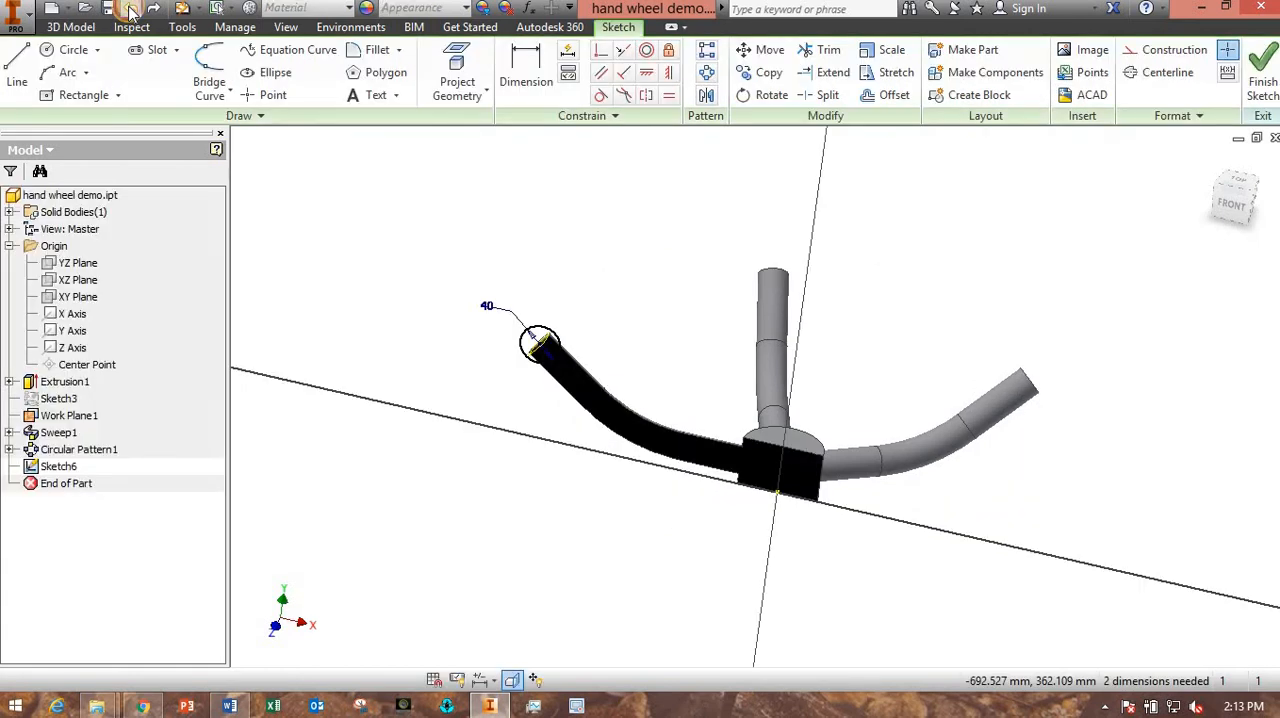
click(130, 10)
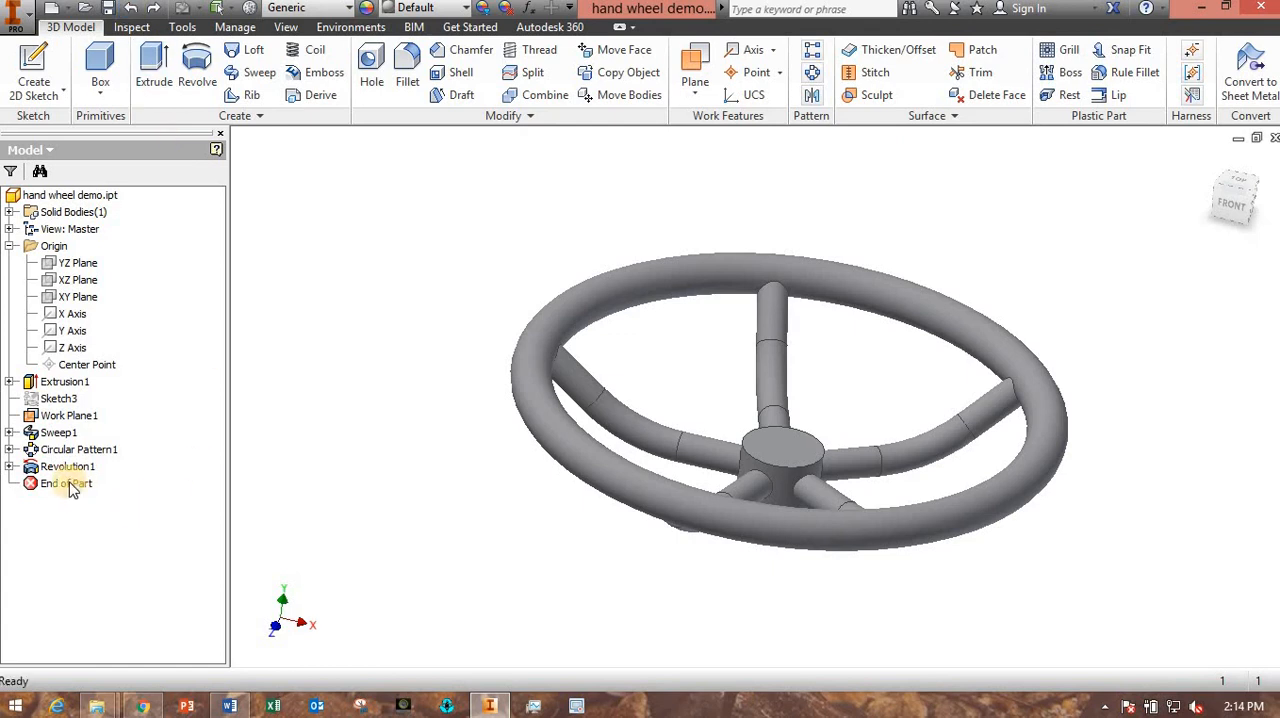
- Start a sketch on the hub's top face and draw a 40 mm diameter circle centered on the hub
drag(501, 487, 599, 580)
key(Escape)
click(747, 349)
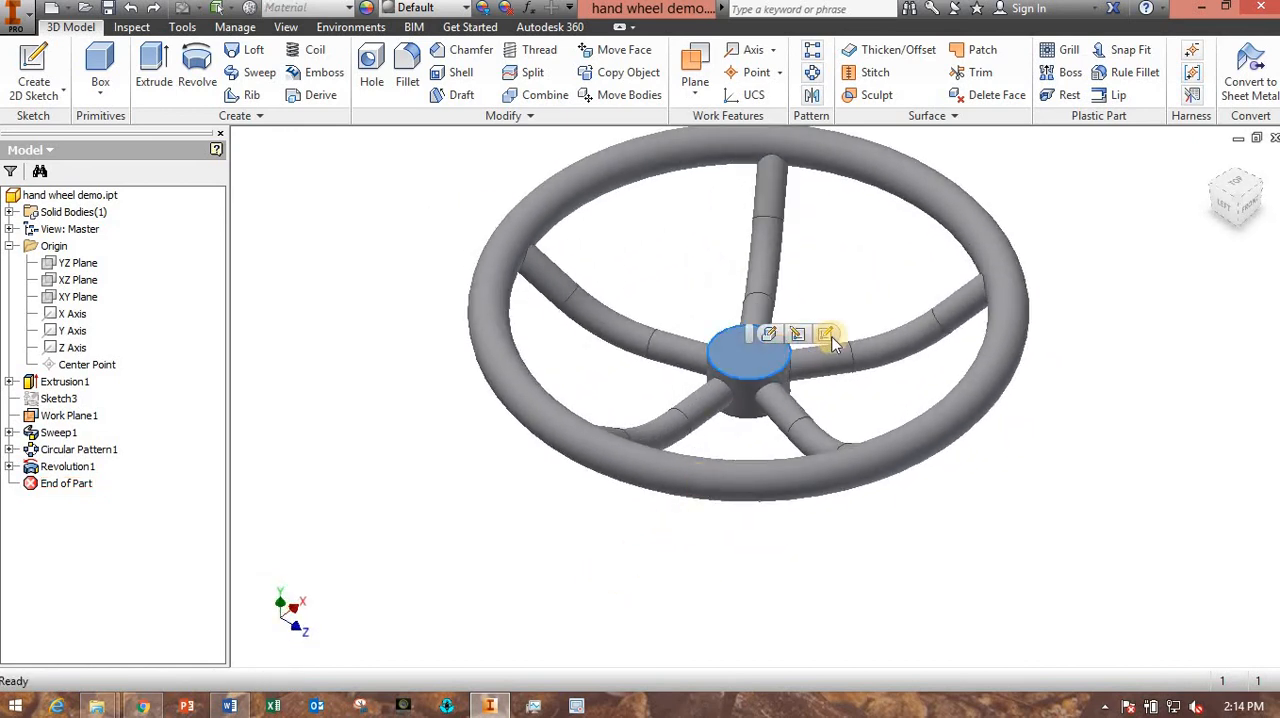
click(829, 345)
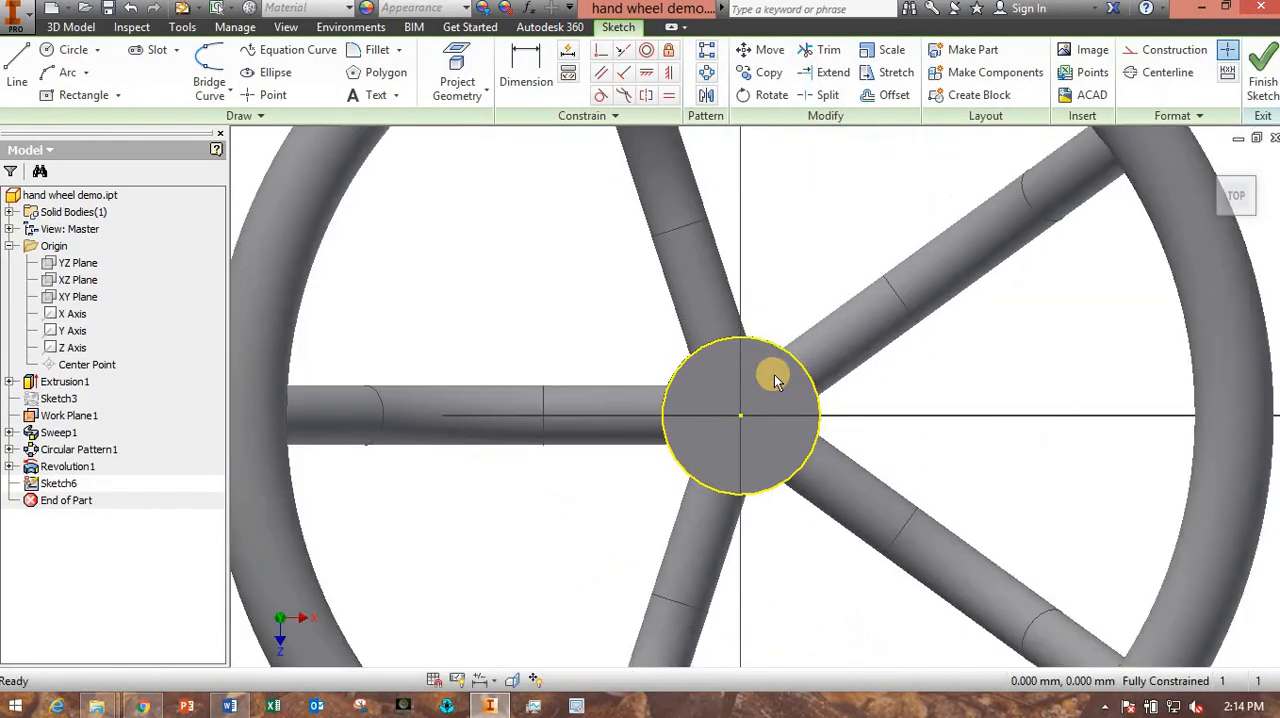
click(70, 50)
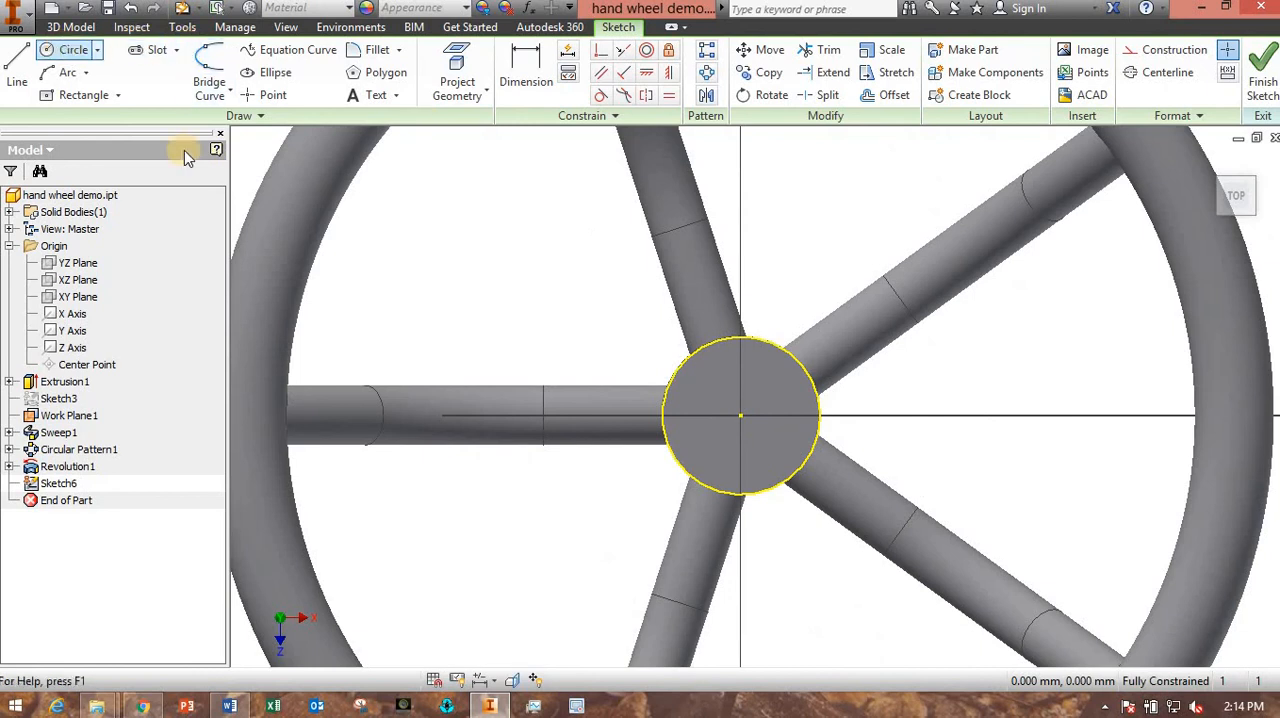
click(740, 415)
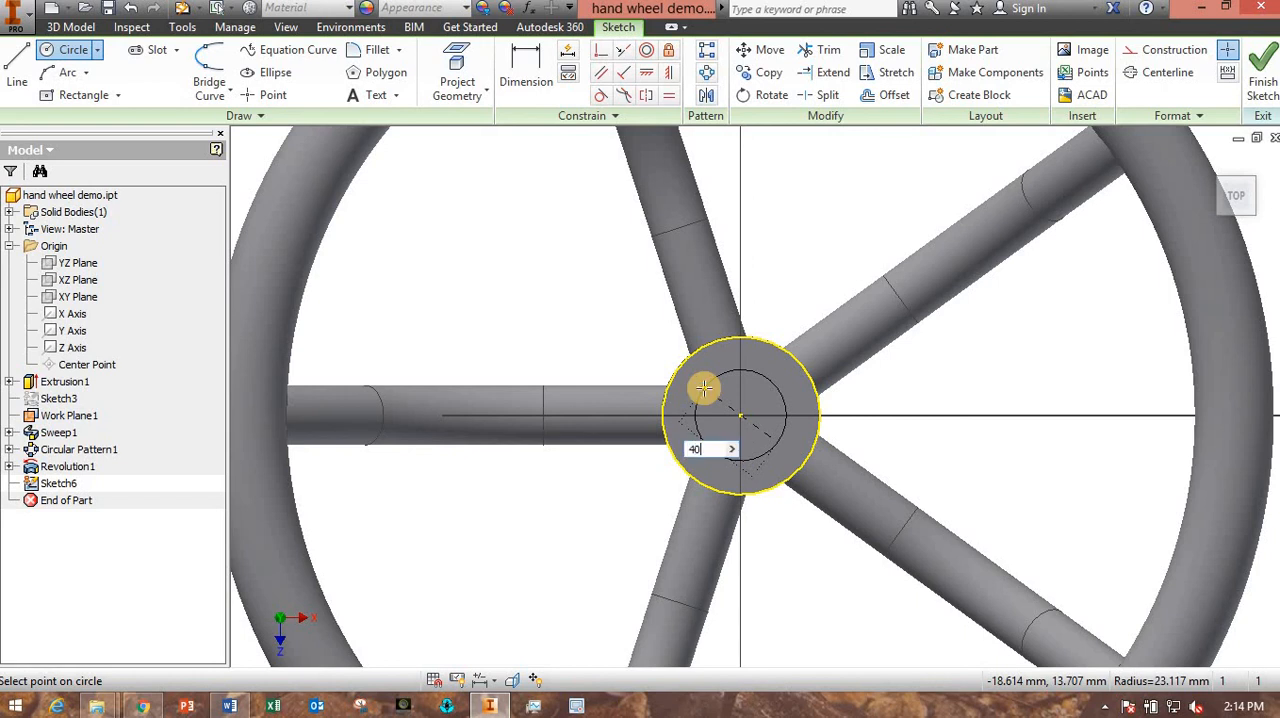
text(40)
key(Return)
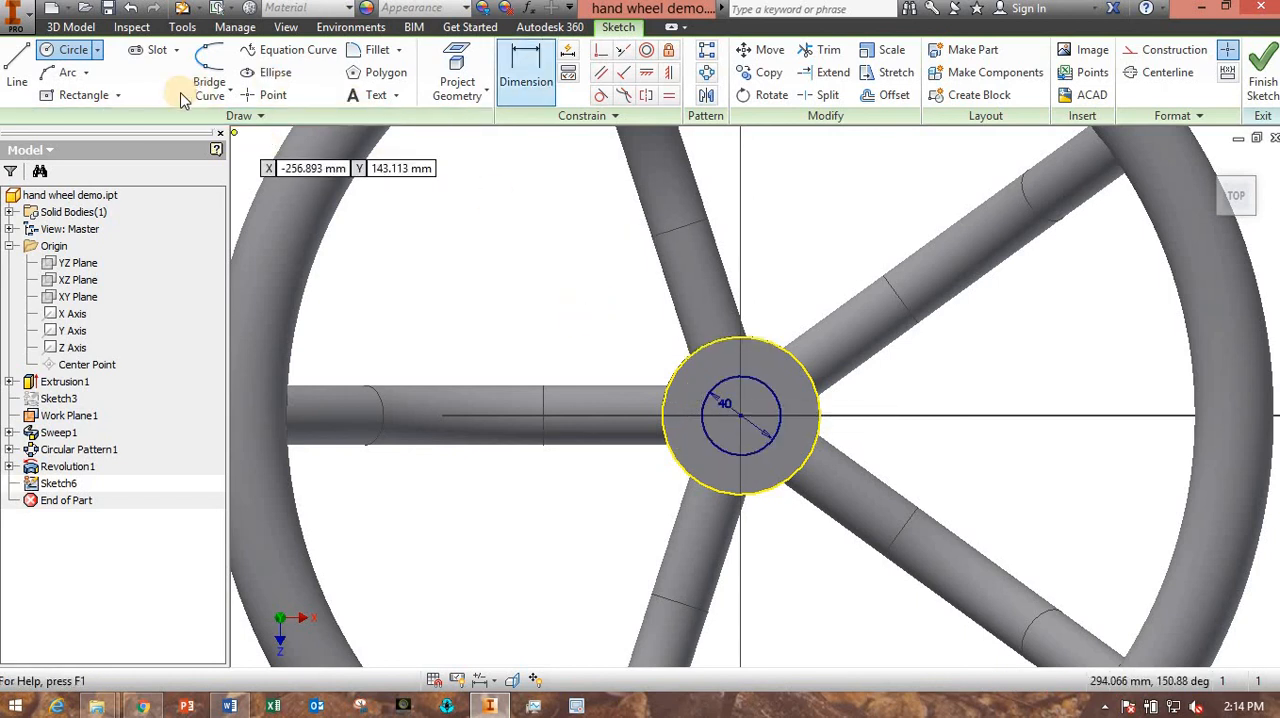
- Draw a center rectangle 5 mm wide and 10 mm high at the upper quadrant of the 40 mm circle, and finish the sketch
click(83, 95)
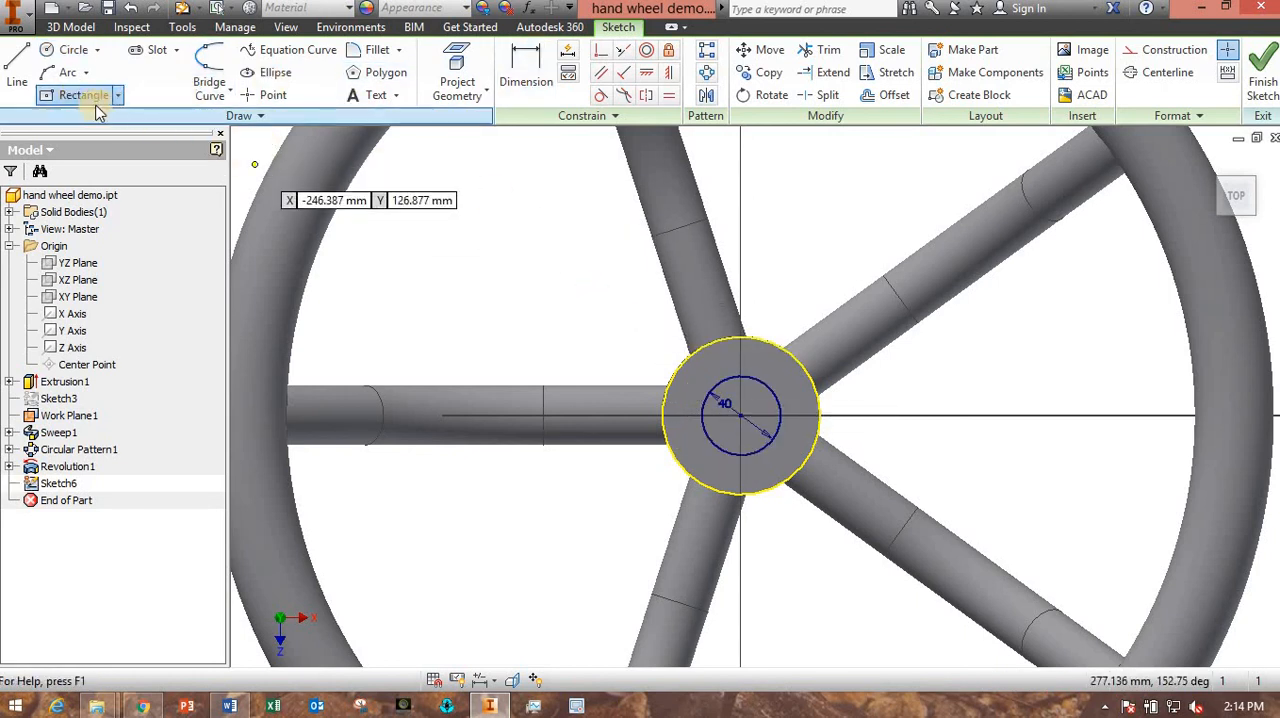
scroll(737, 374, down, 4)
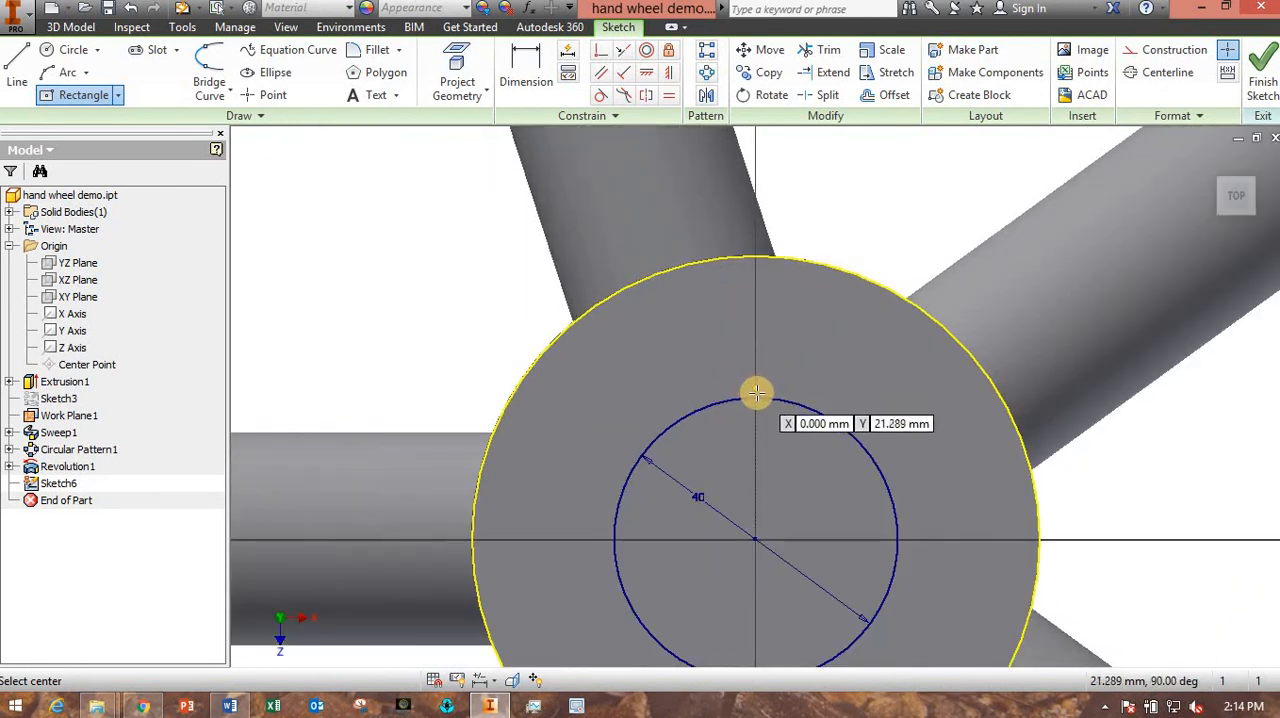
click(755, 395)
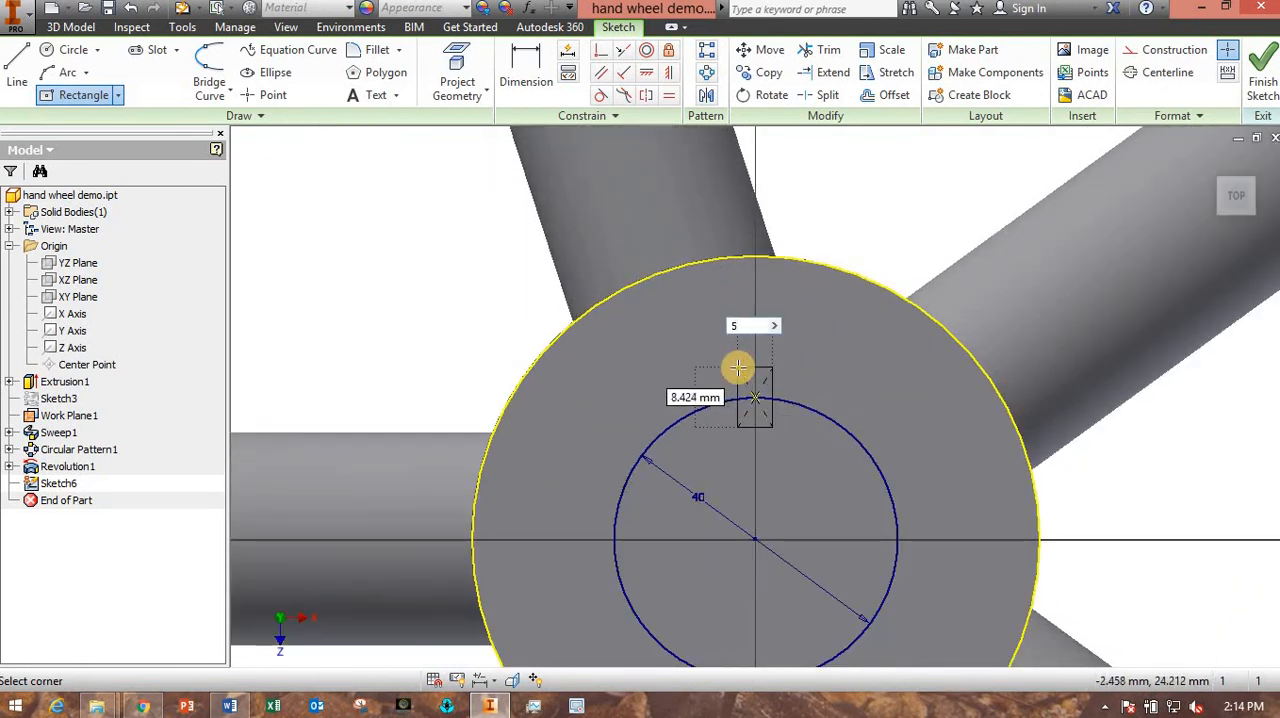
key(Tab)
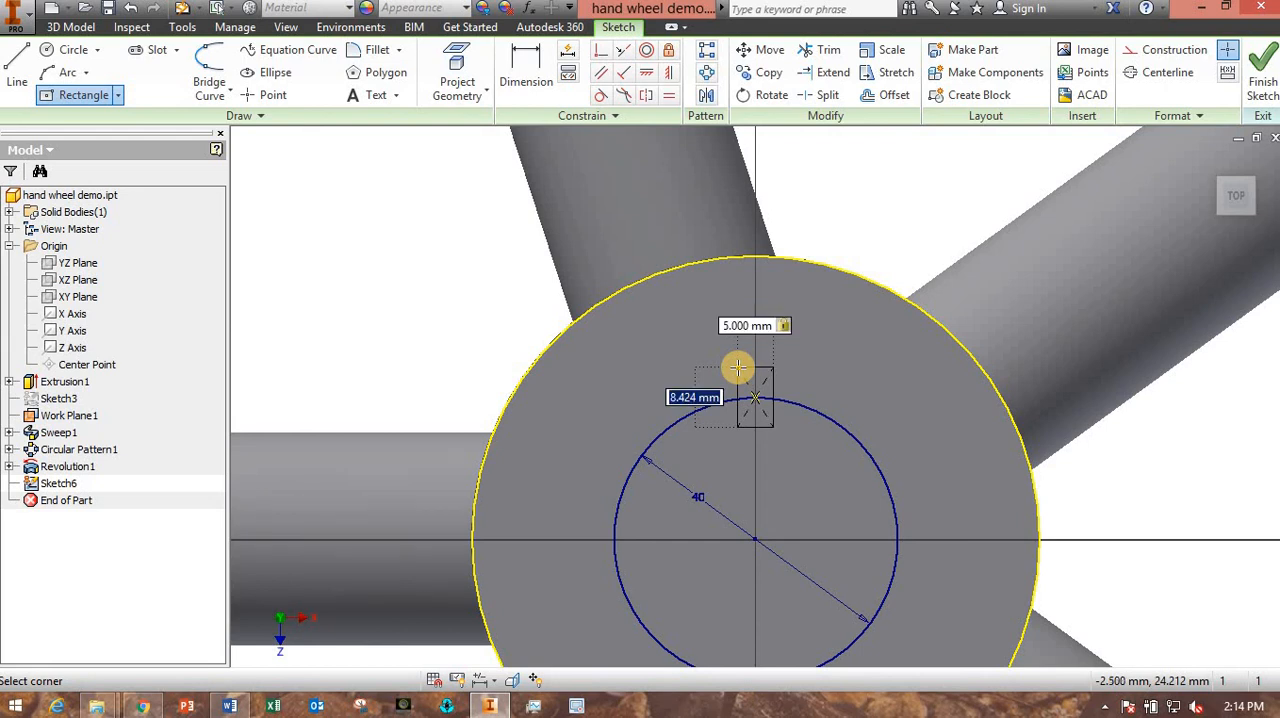
key(Return)
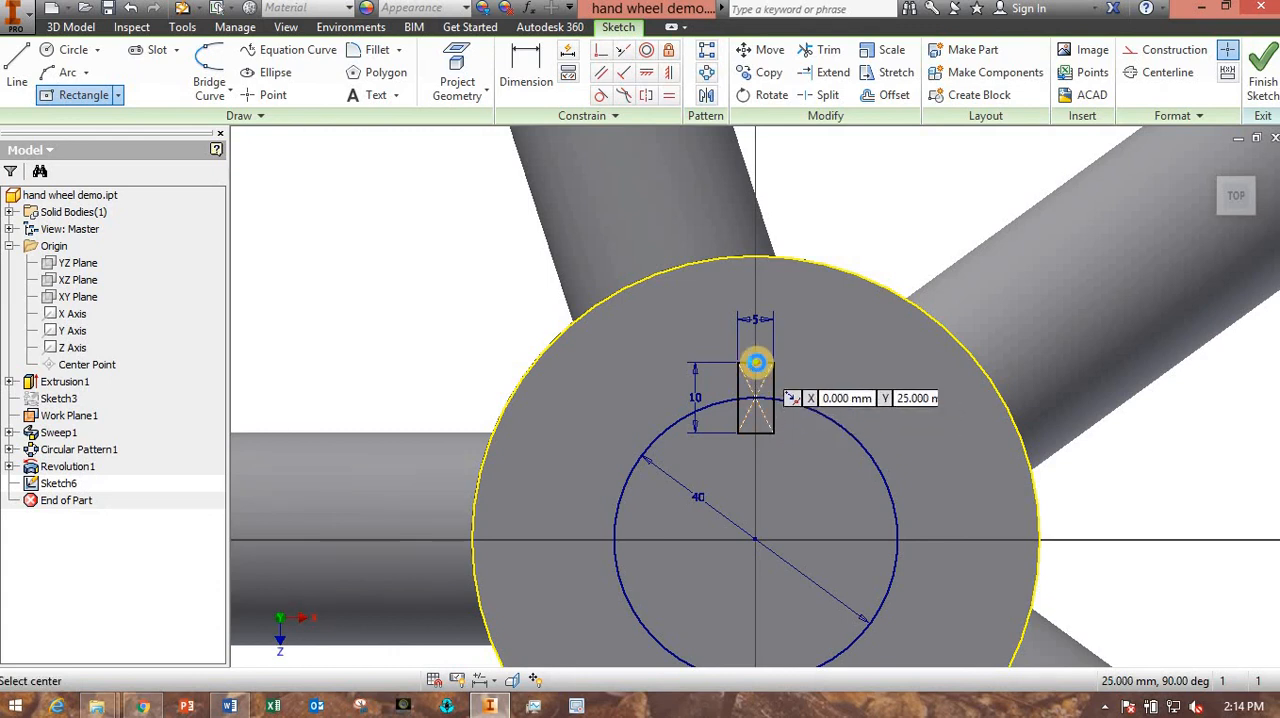
scroll(754, 366, up, 2)
scroll(752, 394, up, 2)
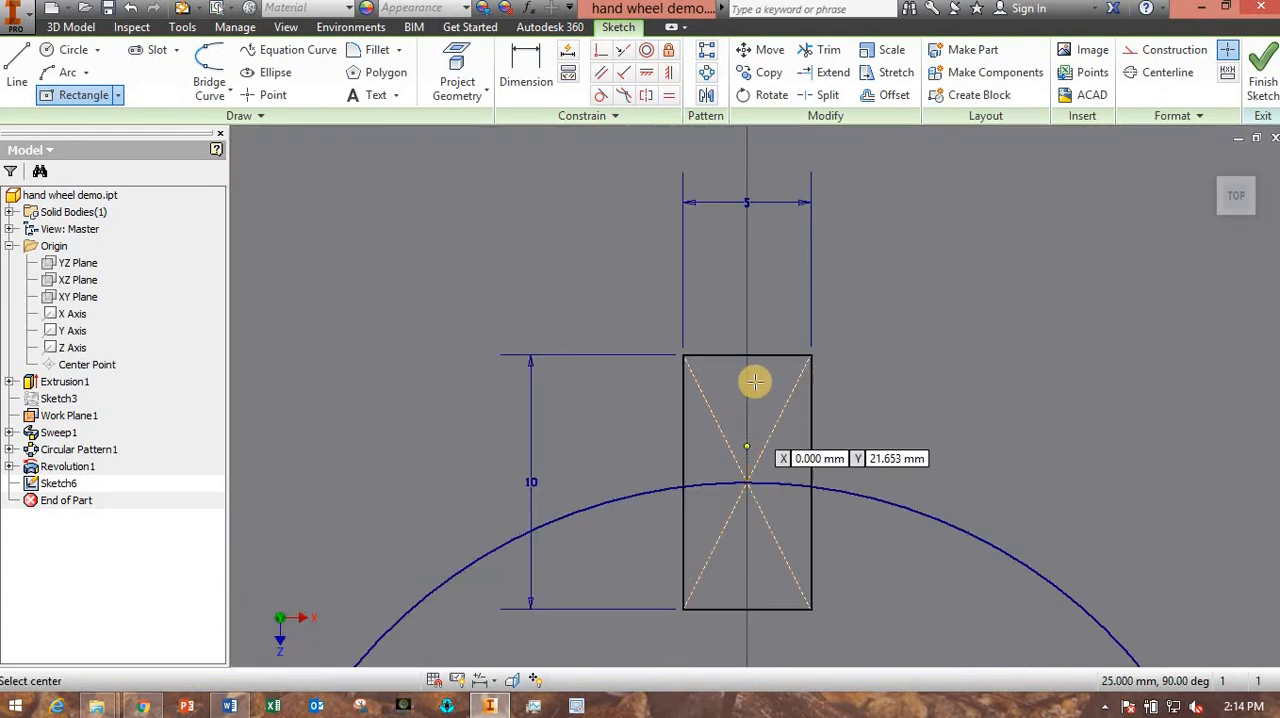
scroll(758, 459, down, 3)
scroll(758, 459, down, 4)
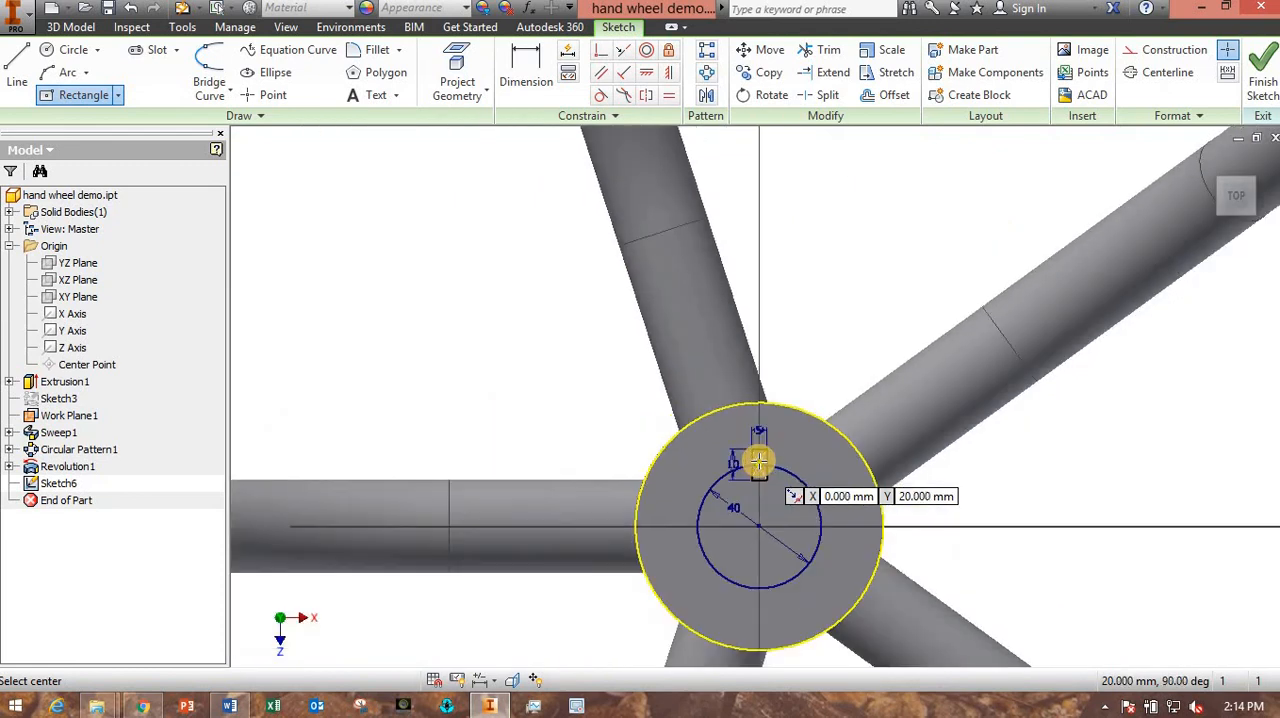
click(1270, 90)
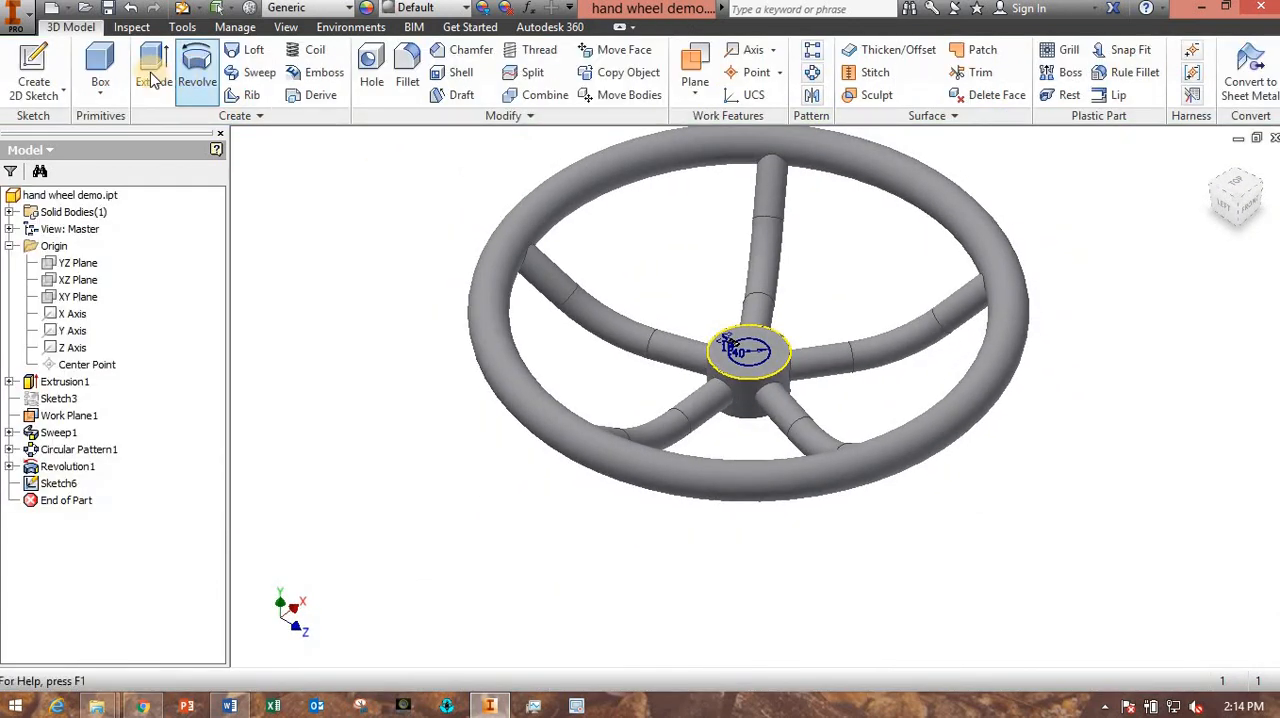
- Extrude the bore circle and the keyway rectangle as a cut through all of the hub, and view the result
click(152, 80)
scroll(757, 350, down, 6)
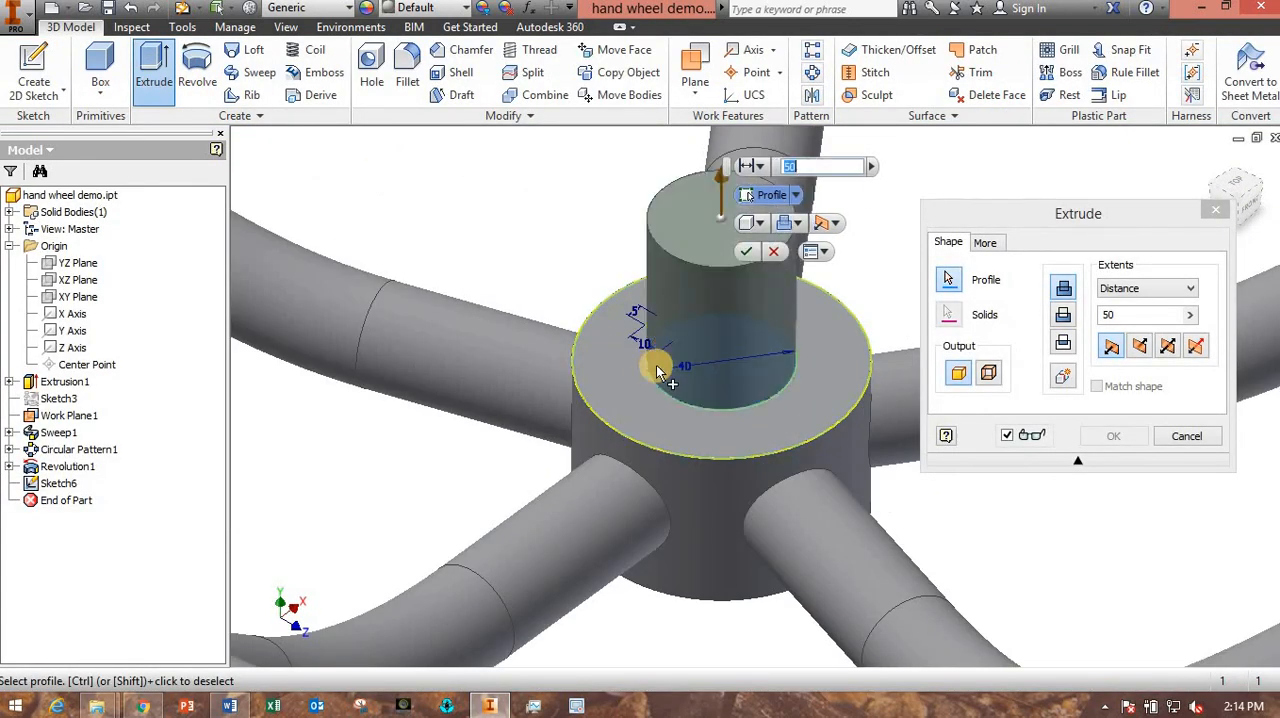
shift+middle_drag(711, 369, 678, 349)
scroll(678, 349, down, 3)
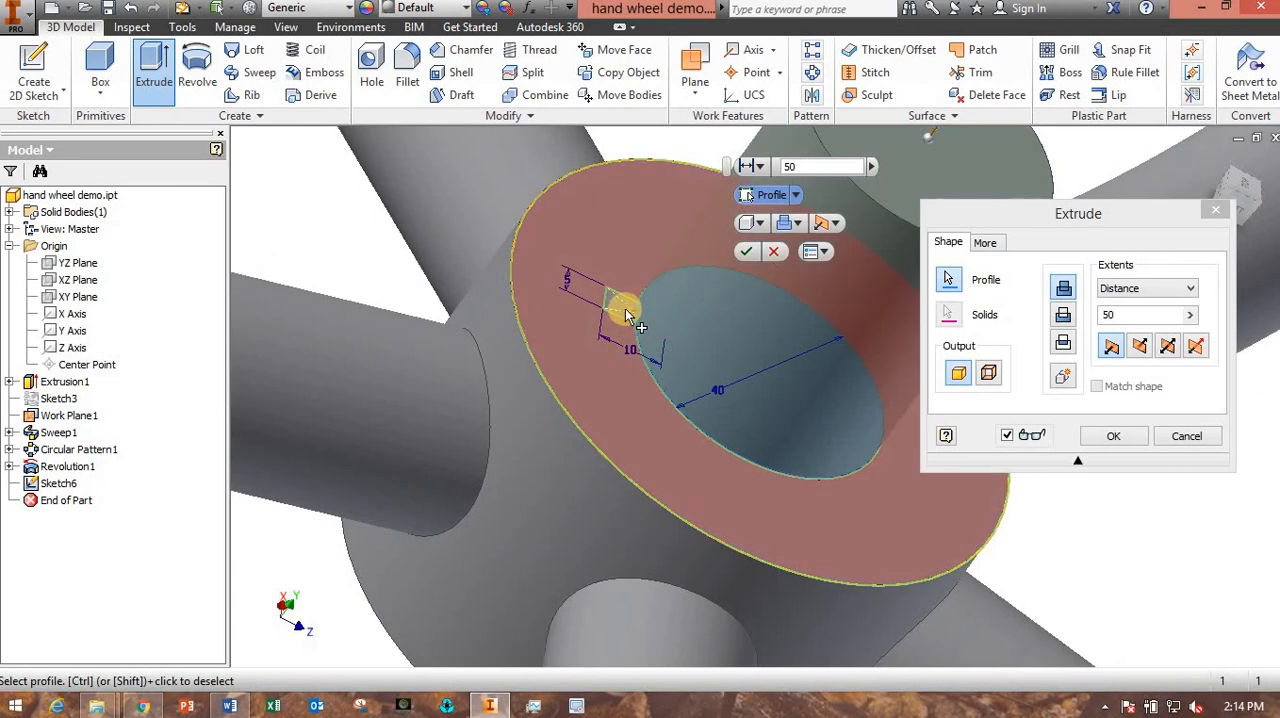
click(622, 306)
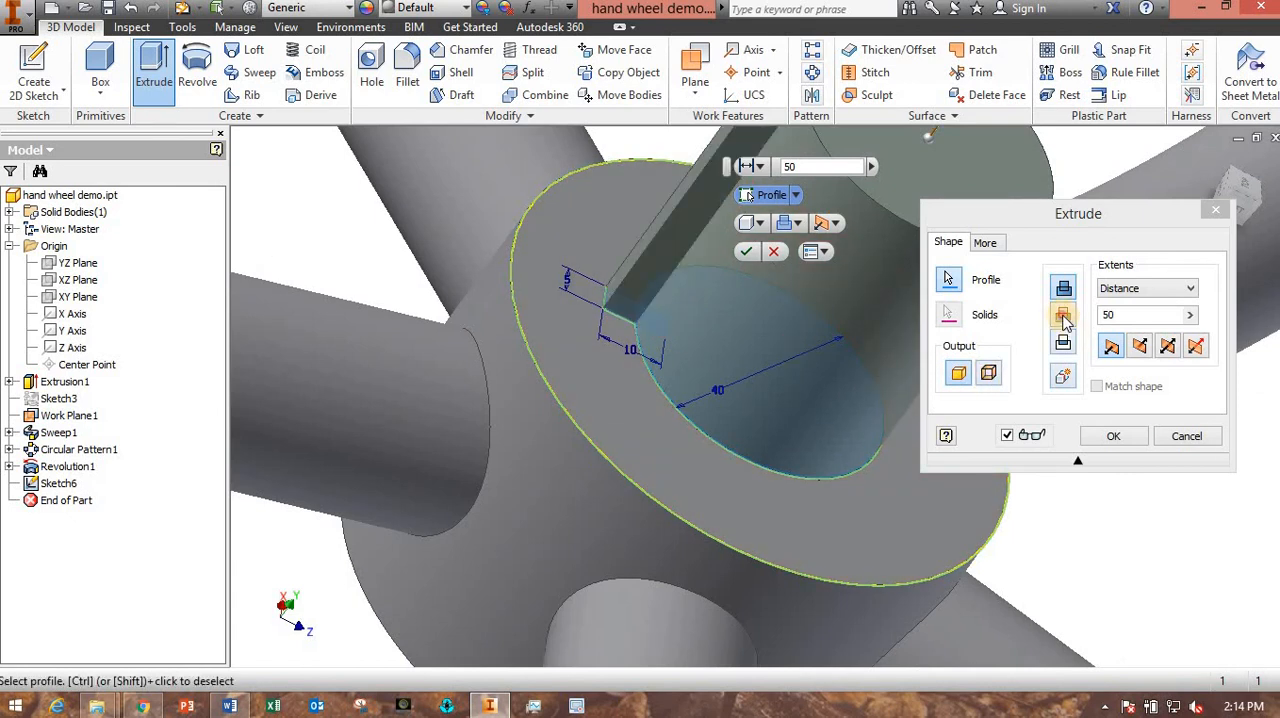
click(1063, 316)
click(1130, 294)
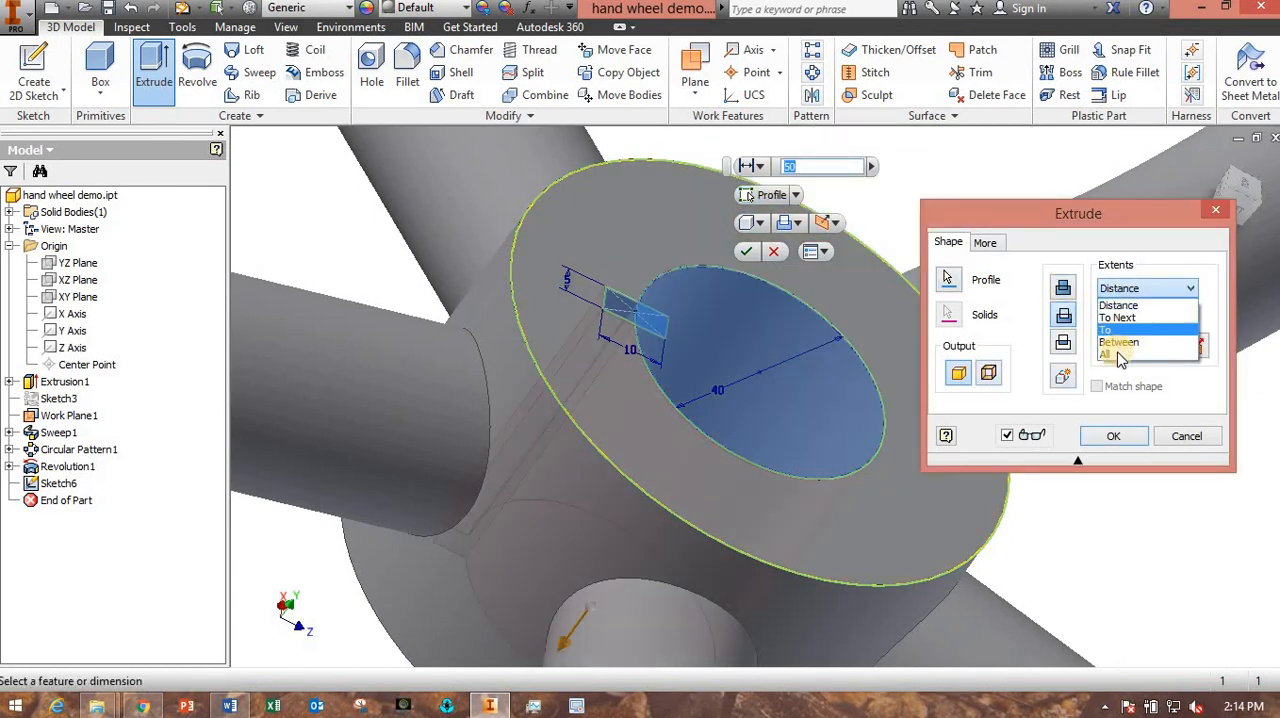
click(1108, 350)
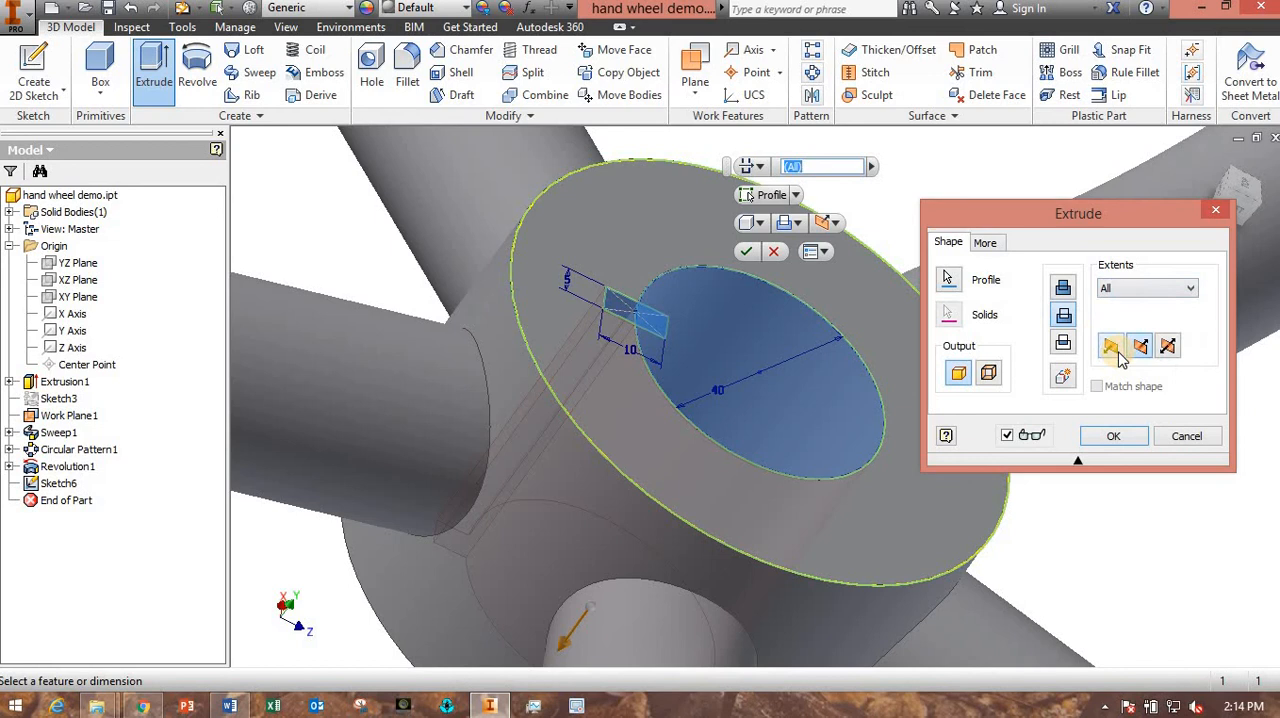
click(1130, 441)
scroll(918, 439, up, 5)
shift+middle_drag(955, 448, 694, 431)
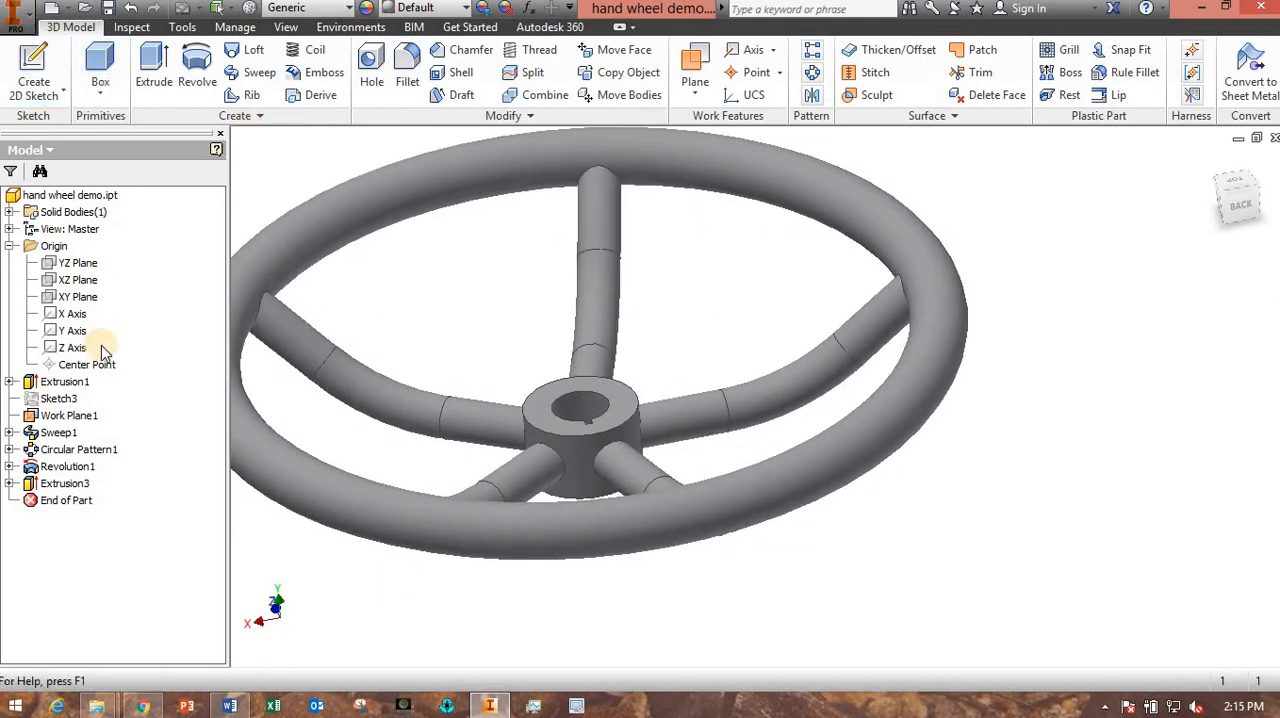
- Open the part's iProperties and show its physical properties
click(15, 14)
click(53, 424)
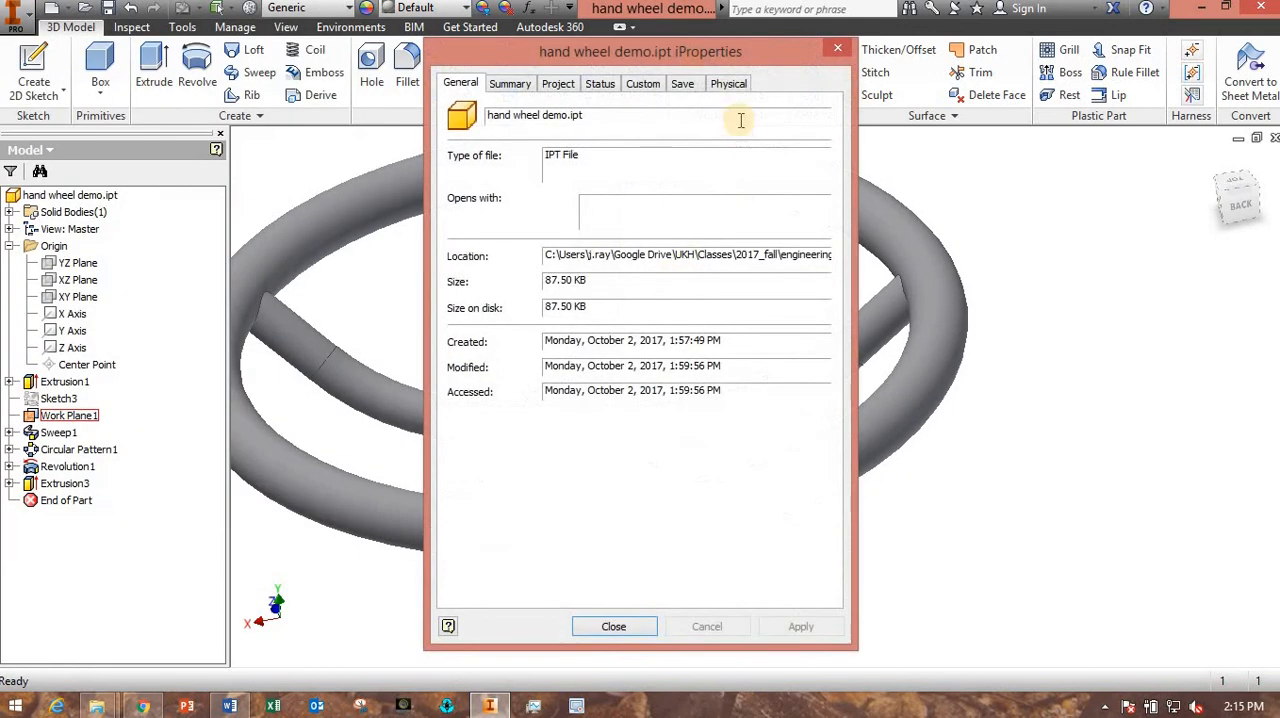
click(729, 84)
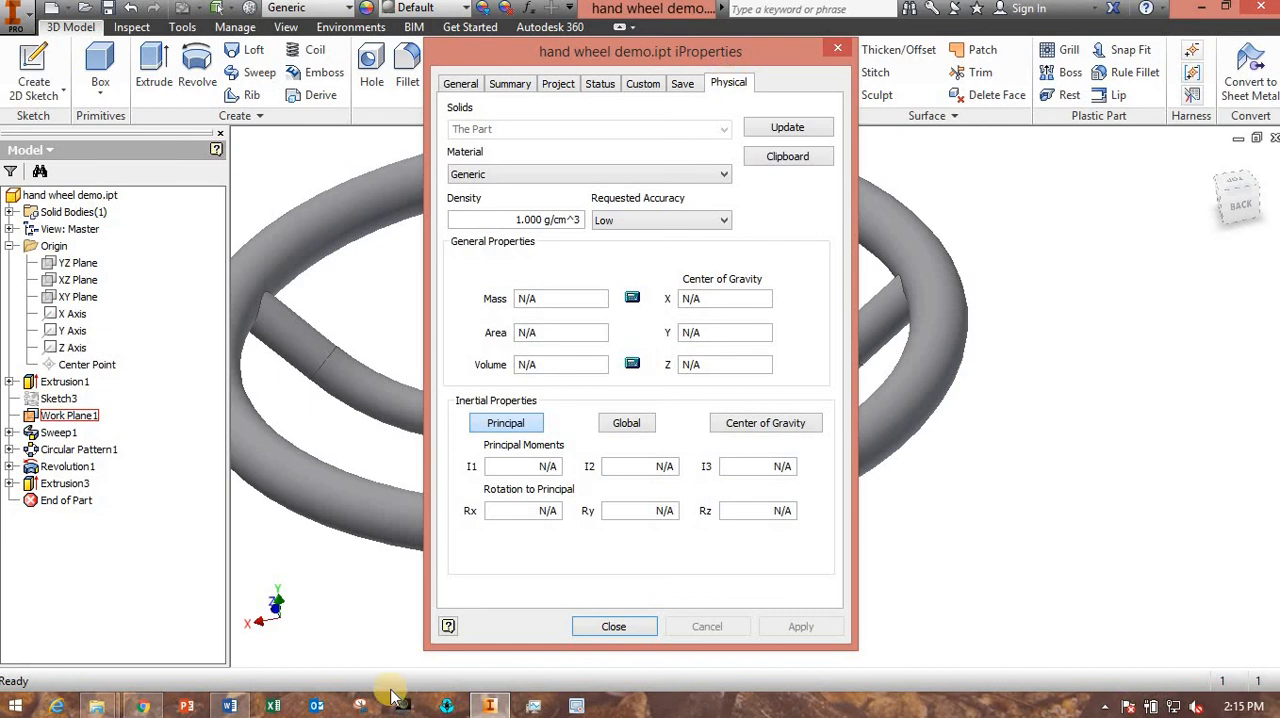
- Switch to the Lab_04 document in Word and check the required material and mass of the wheel
click(230, 706)
scroll(934, 537, down, 12)
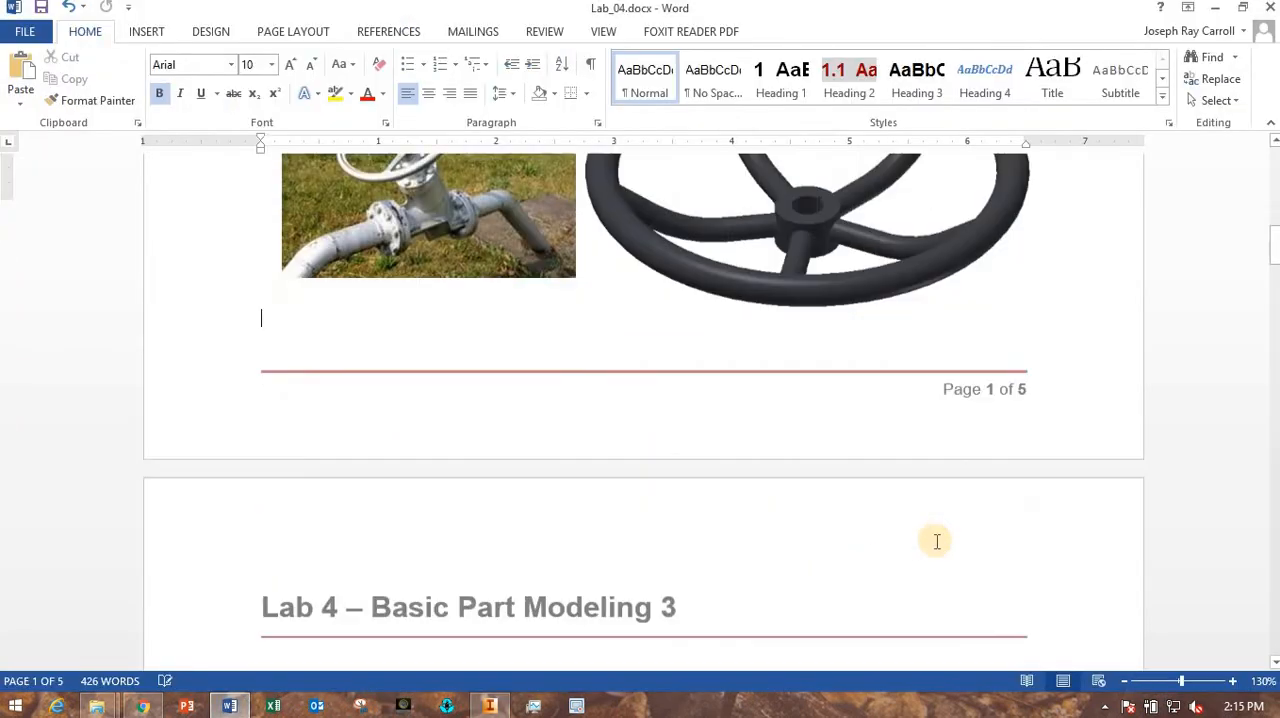
scroll(937, 541, down, 9)
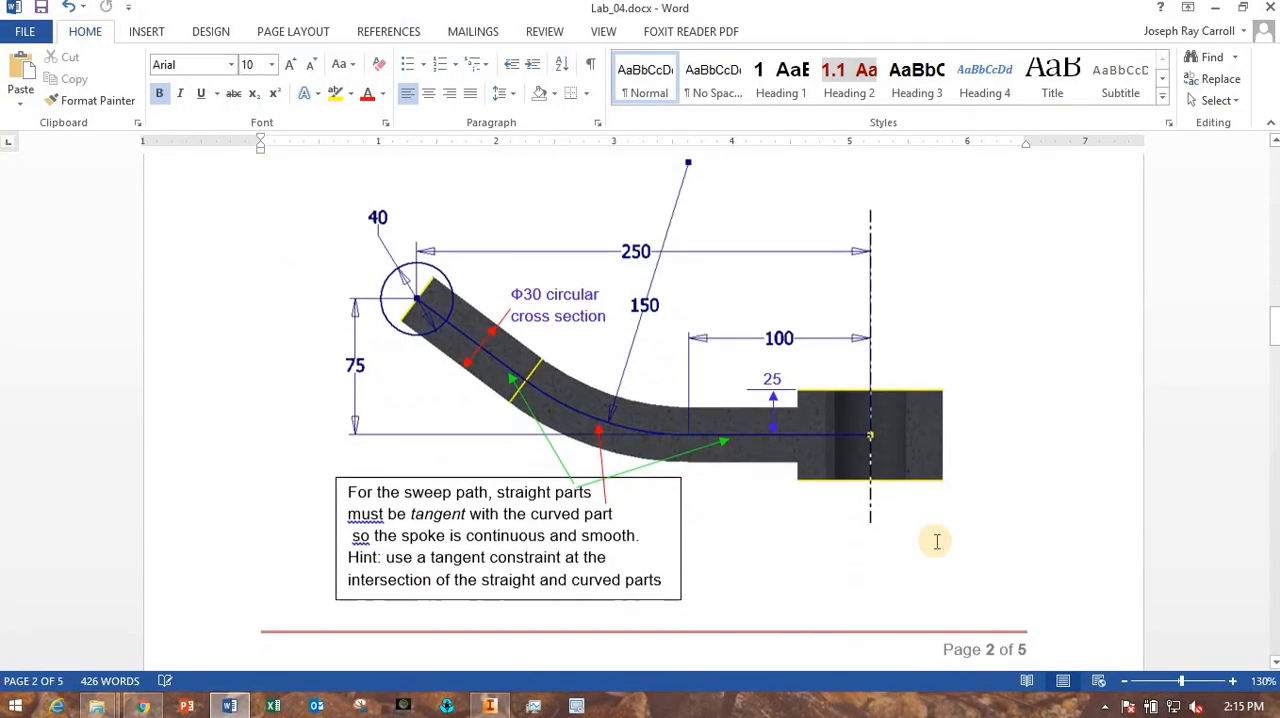
scroll(940, 550, up, 5)
scroll(942, 554, up, 5)
scroll(942, 556, down, 12)
scroll(942, 556, up, 2)
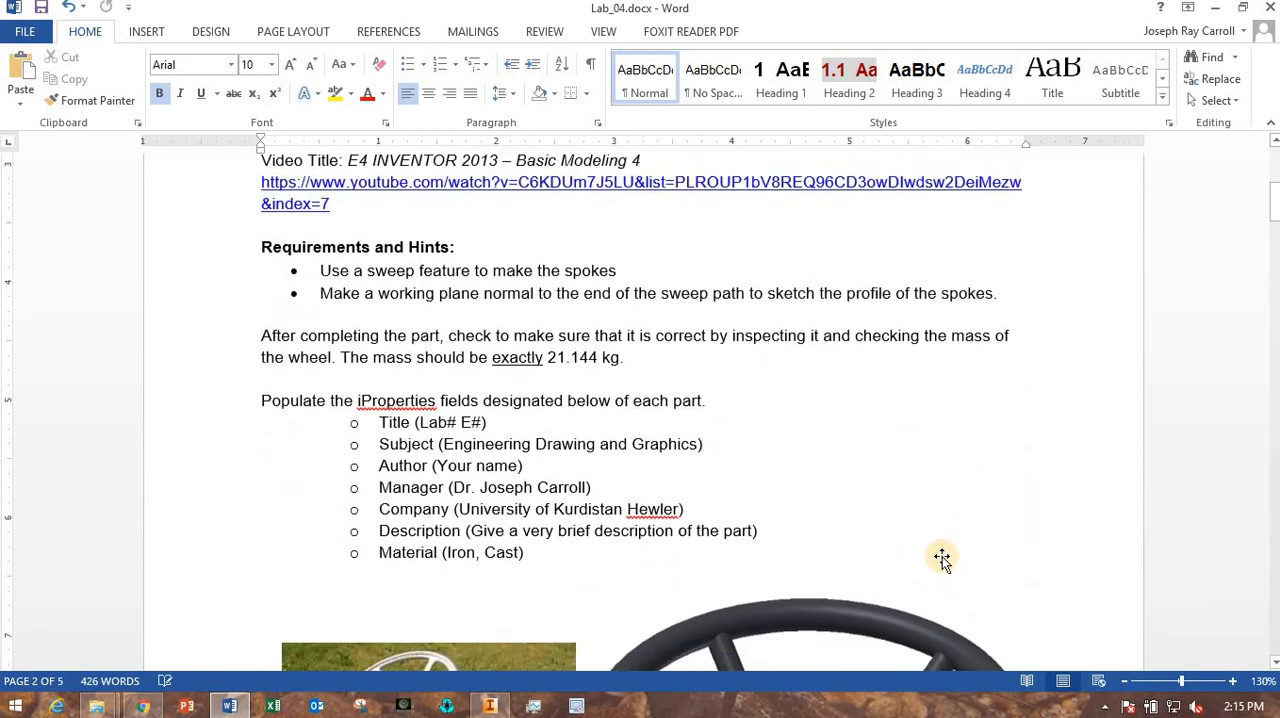
scroll(942, 556, down, 2)
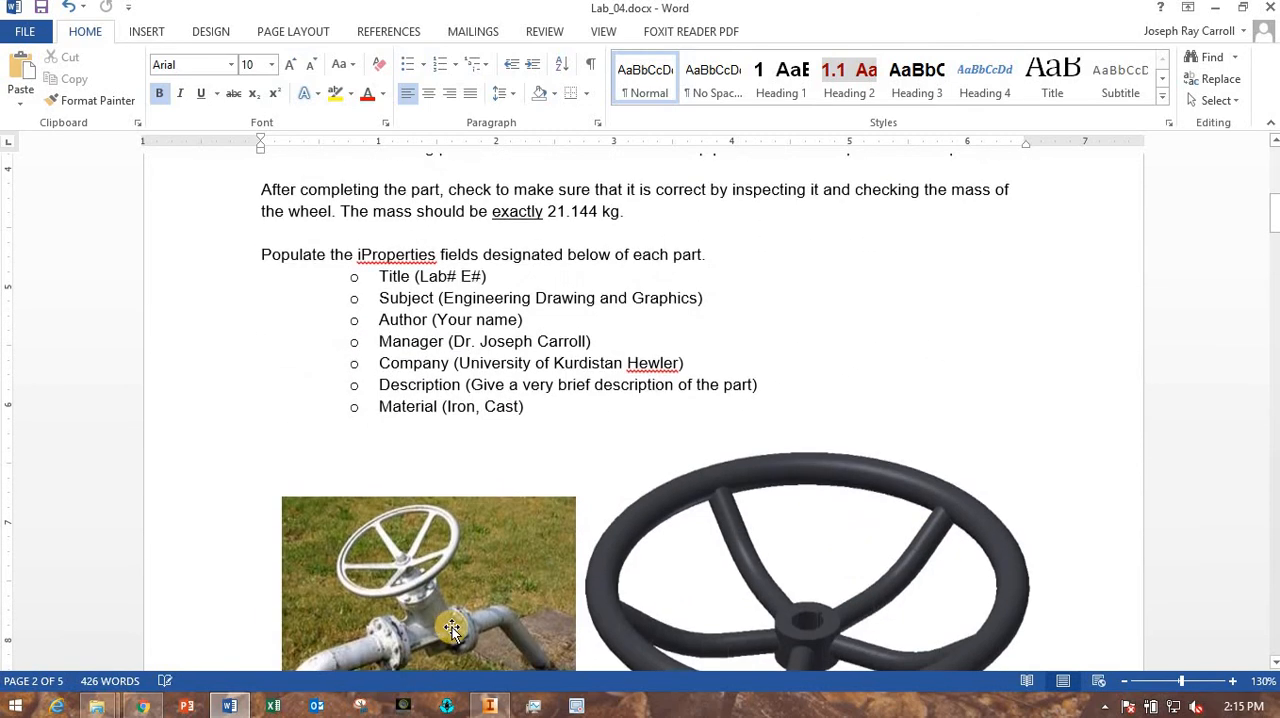
- Switch back to Inventor, assign the material Iron, Cast to the part, apply it, close the properties, and view the finished wheel
click(503, 707)
click(683, 176)
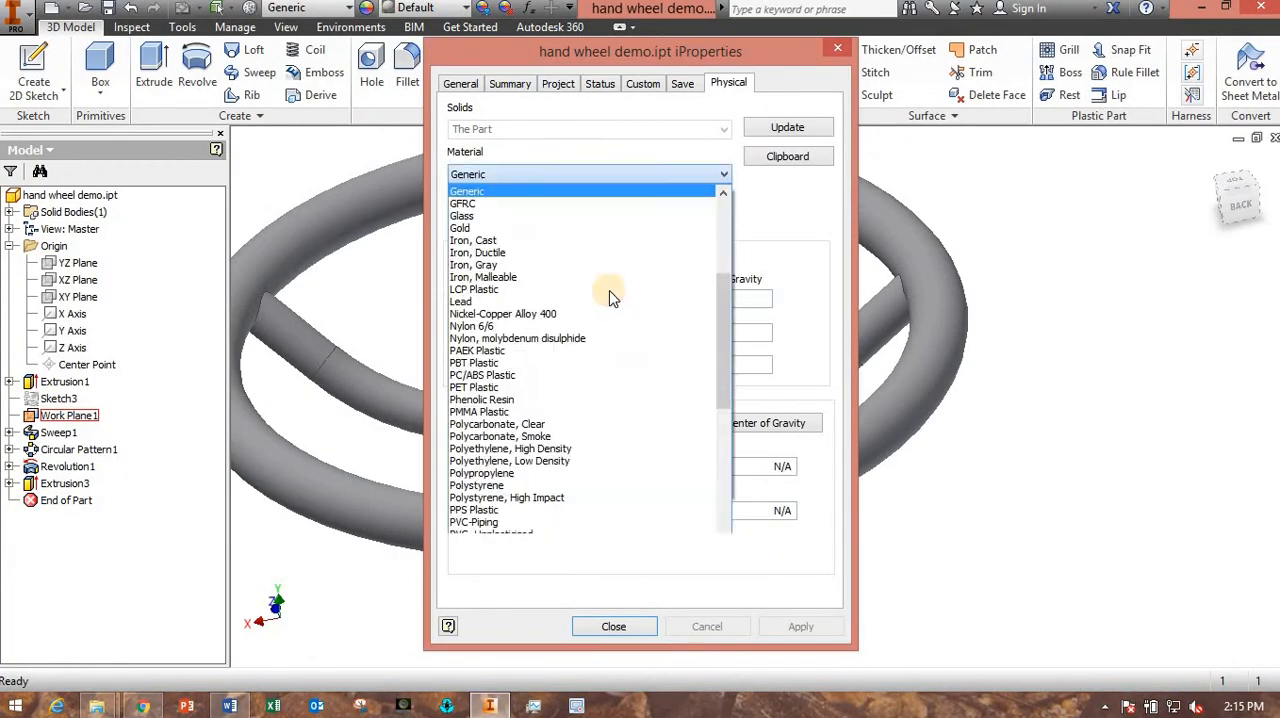
scroll(572, 390, down, 7)
scroll(572, 392, up, 8)
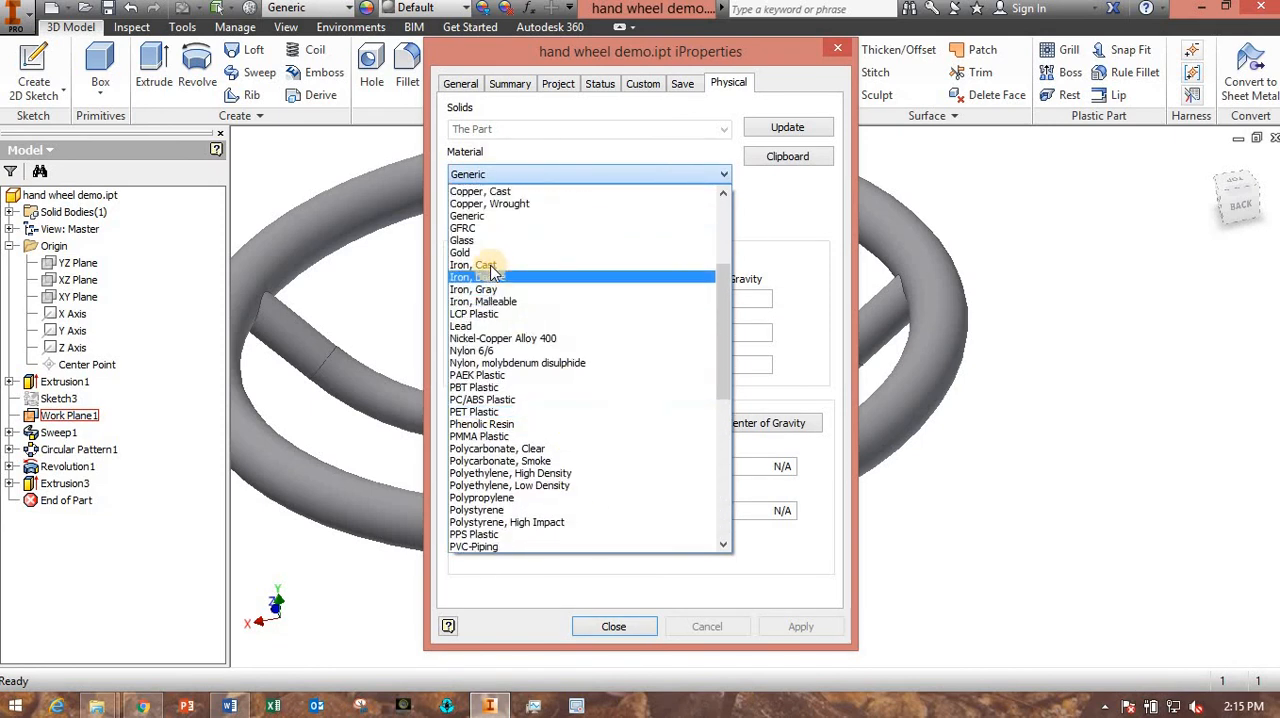
click(490, 264)
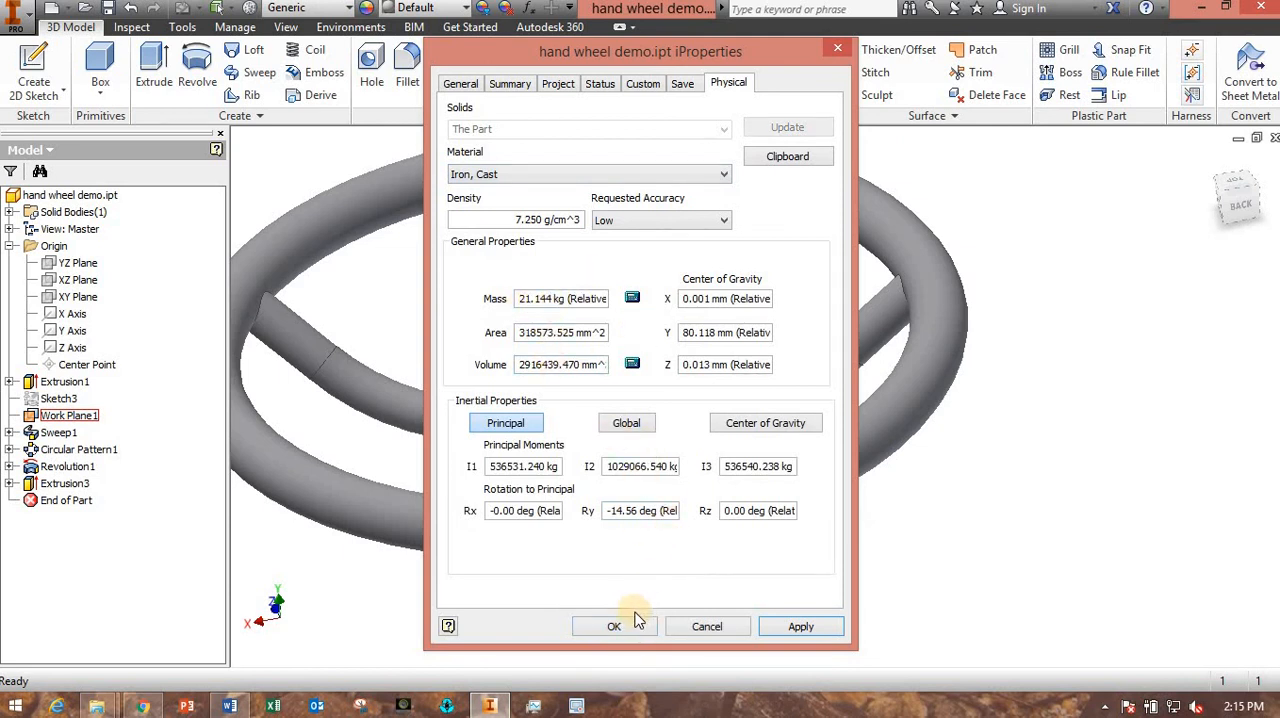
click(800, 627)
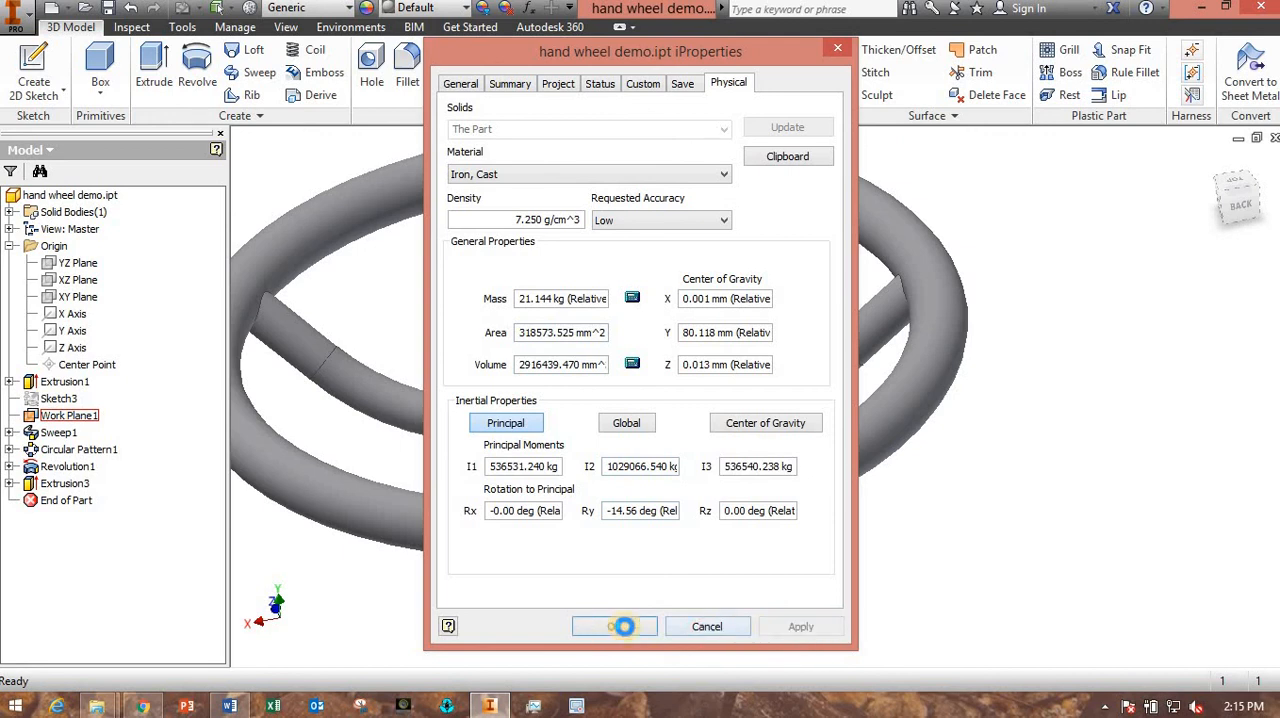
click(625, 627)
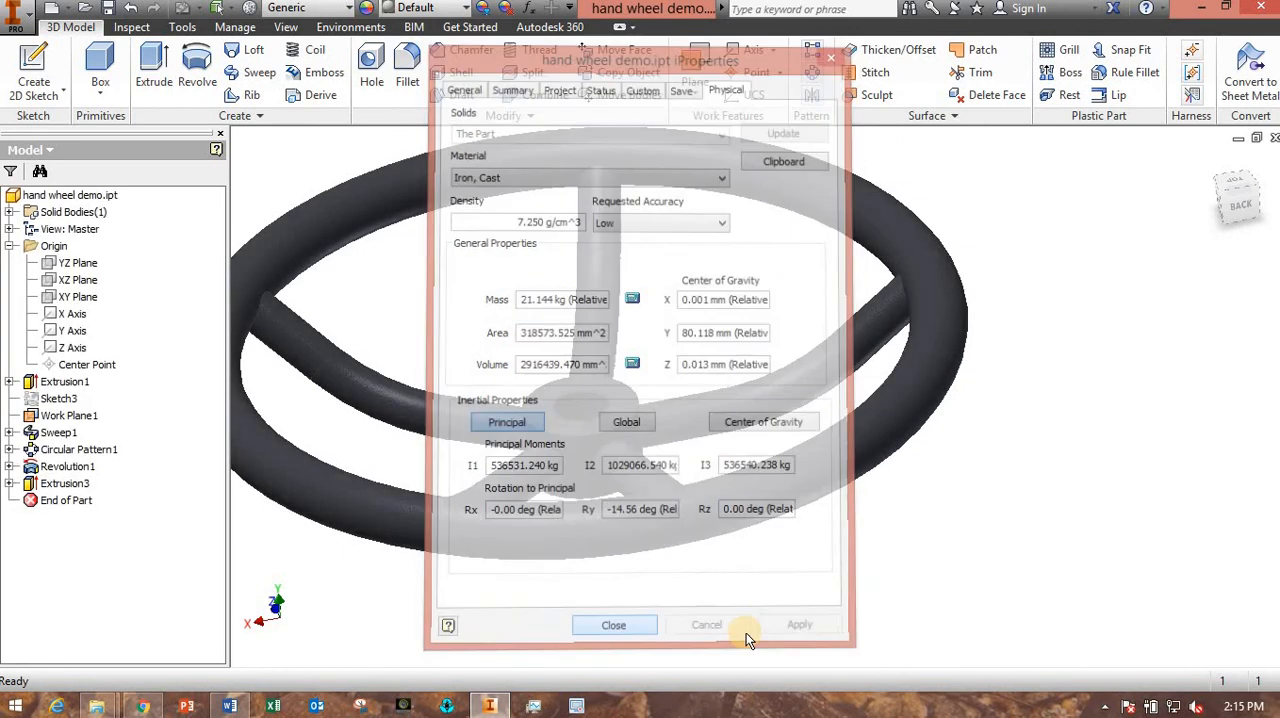
scroll(710, 619, up, 3)
middle_drag(710, 619, 760, 550)
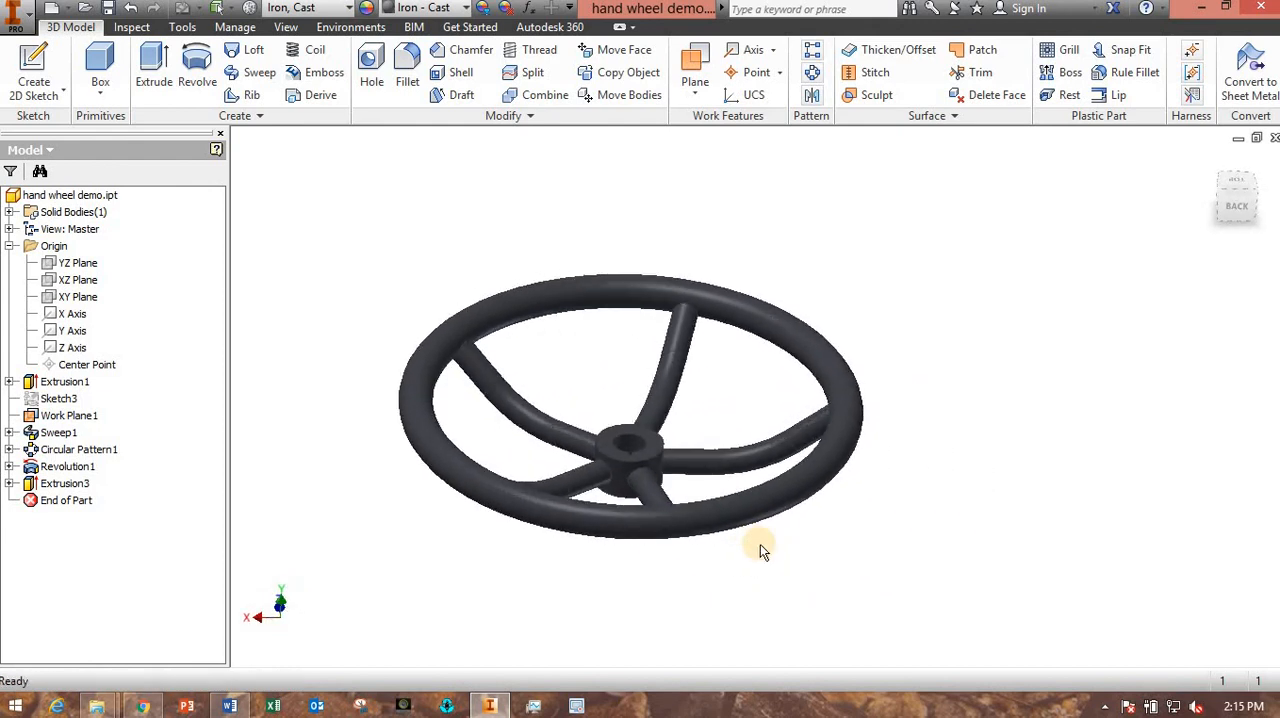